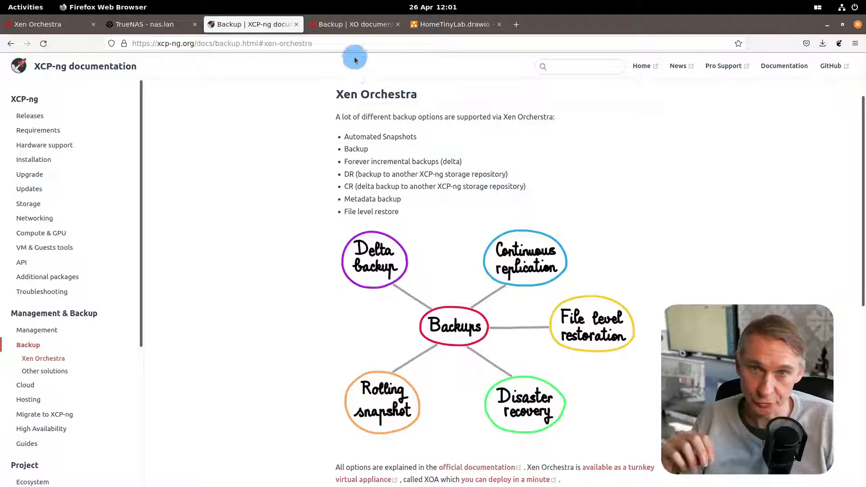
Open the XO backup documentation, return to the Xen Orchestra VM list, and filter the running VMs to backed-up ones.
{"action": "left_click", "coordinate": [354, 23]}
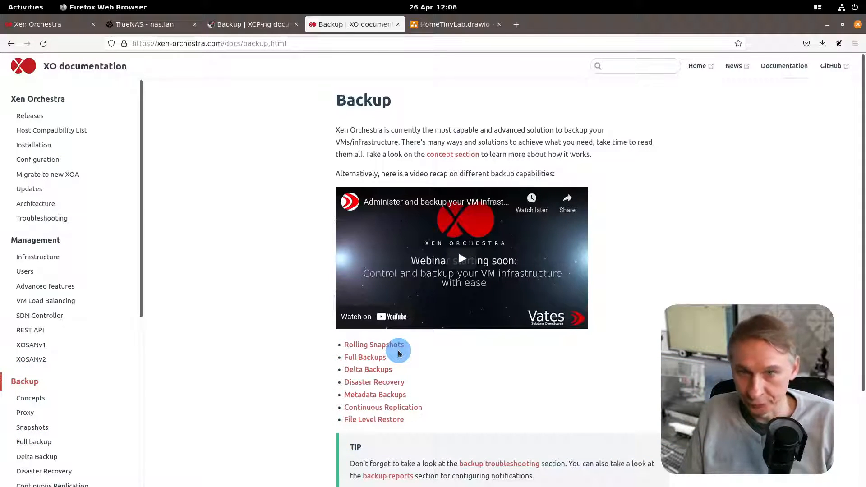
{"action": "left_click", "coordinate": [68, 25]}
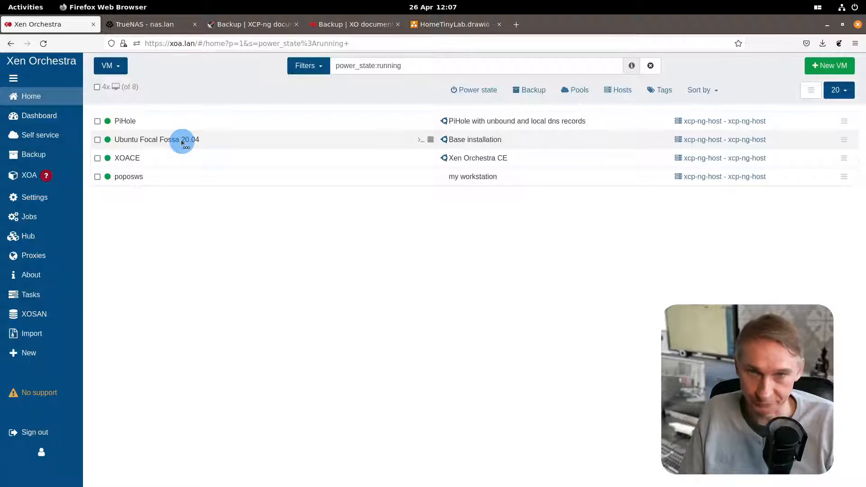
{"action": "left_click", "coordinate": [531, 92]}
{"action": "left_click", "coordinate": [496, 112]}
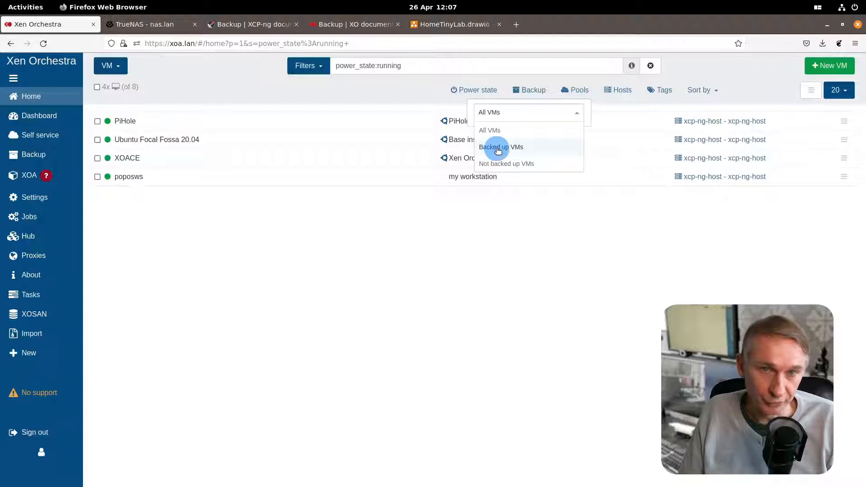
{"action": "left_click", "coordinate": [498, 150]}
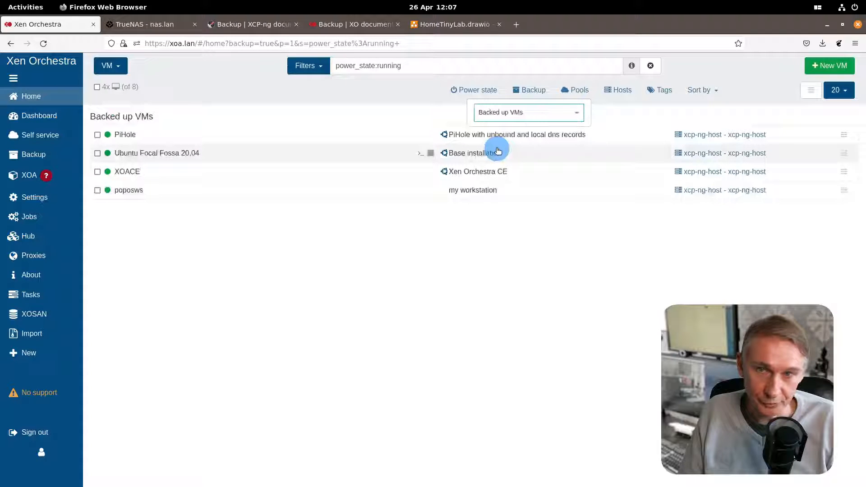
{"action": "left_click", "coordinate": [495, 289]}
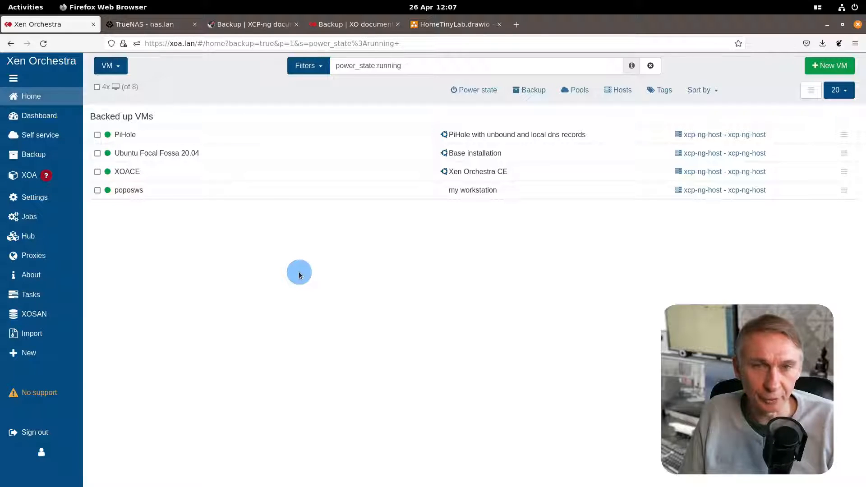
Remove the power-state filter from the VM list and set the backup filter to All VMs.
{"action": "left_click", "coordinate": [311, 67]}
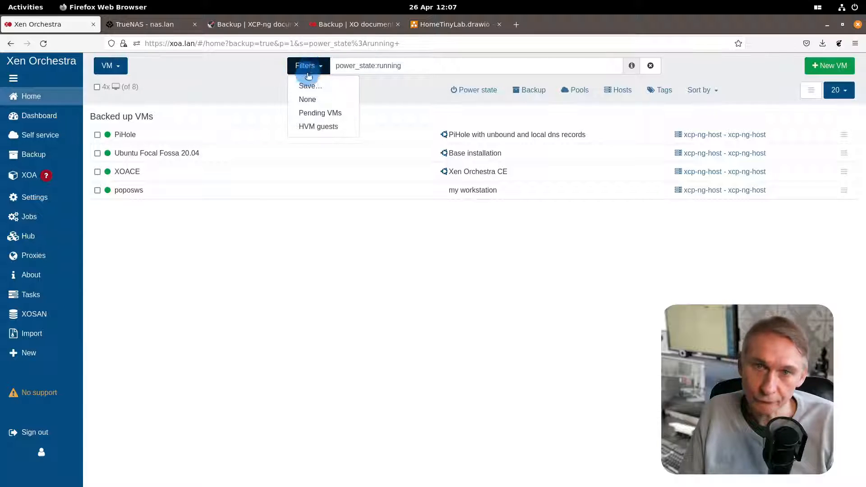
{"action": "left_click", "coordinate": [311, 106]}
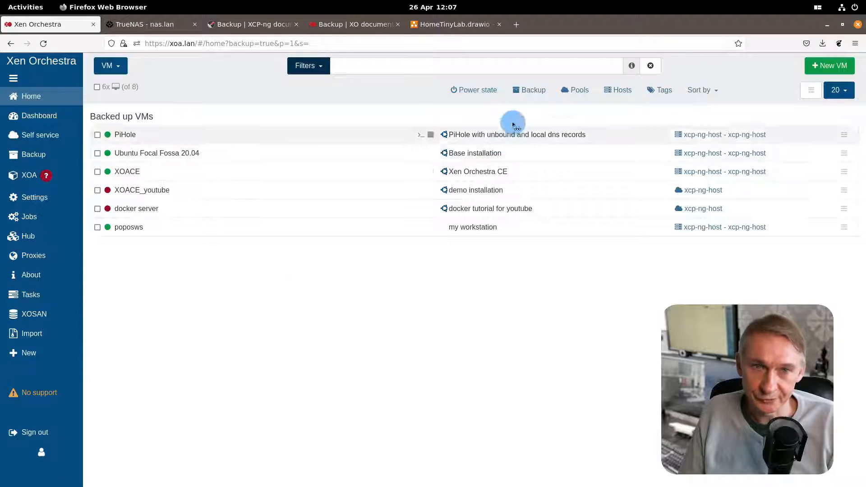
{"action": "left_click", "coordinate": [536, 92]}
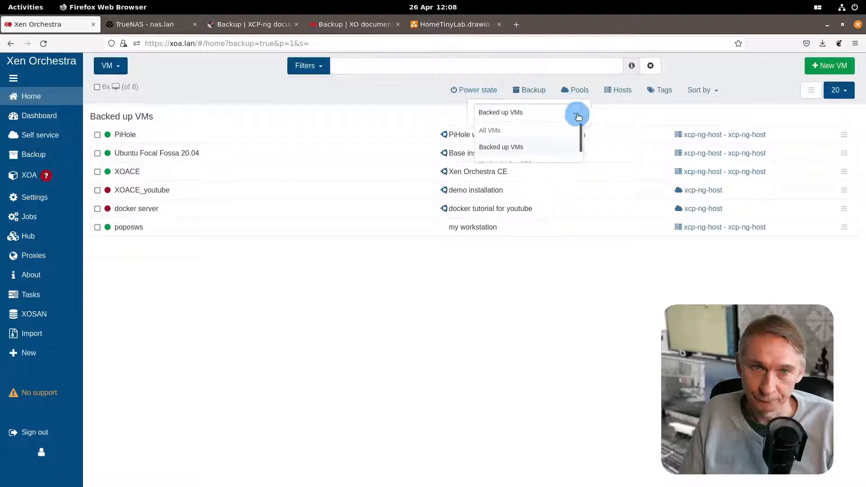
{"action": "left_click", "coordinate": [509, 130]}
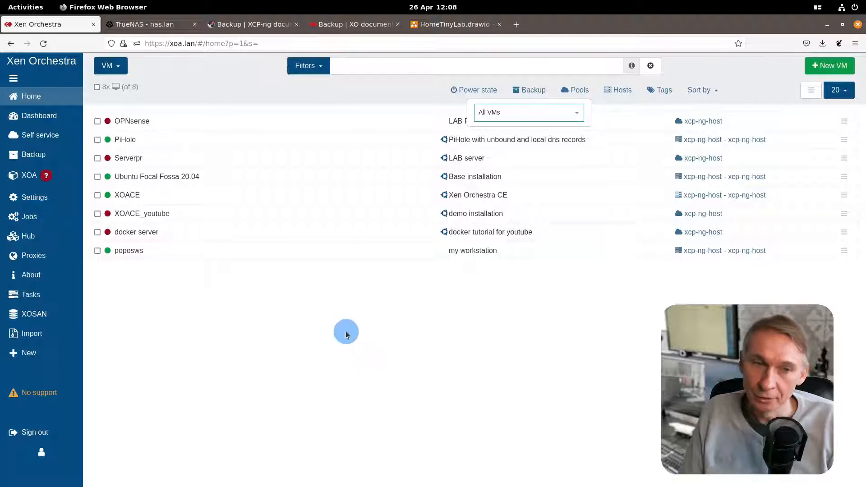
{"action": "left_click", "coordinate": [224, 120]}
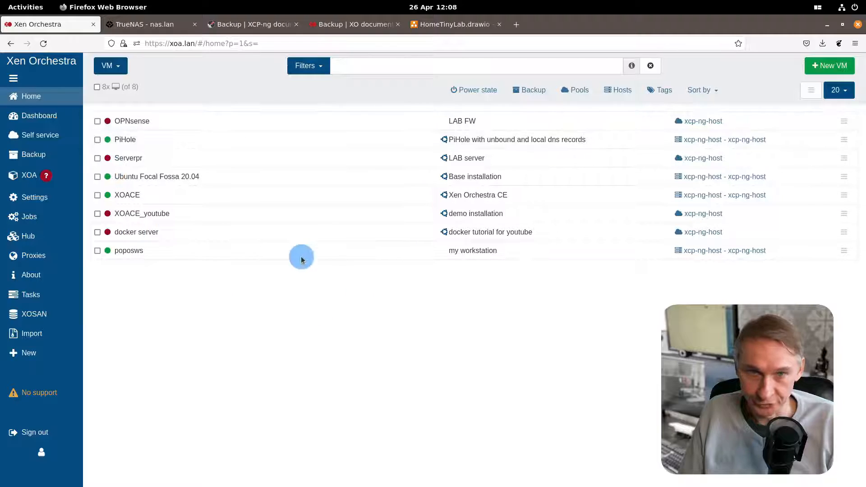
Filter the full VM list to Backed up VMs for a check and reset it to All VMs.
{"action": "left_click", "coordinate": [533, 90]}
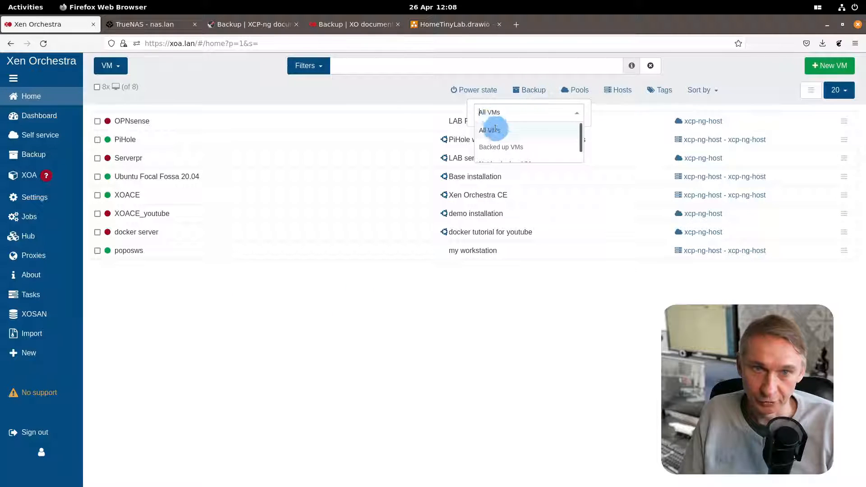
{"action": "left_click", "coordinate": [496, 152]}
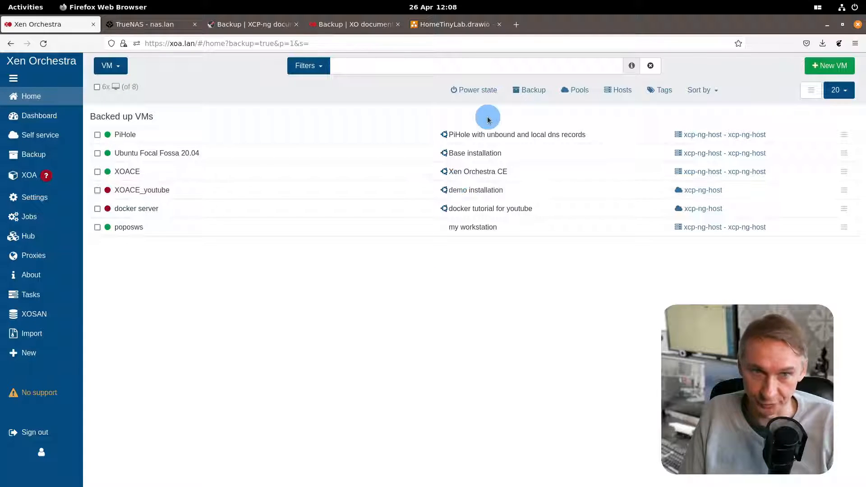
{"action": "left_click", "coordinate": [530, 89]}
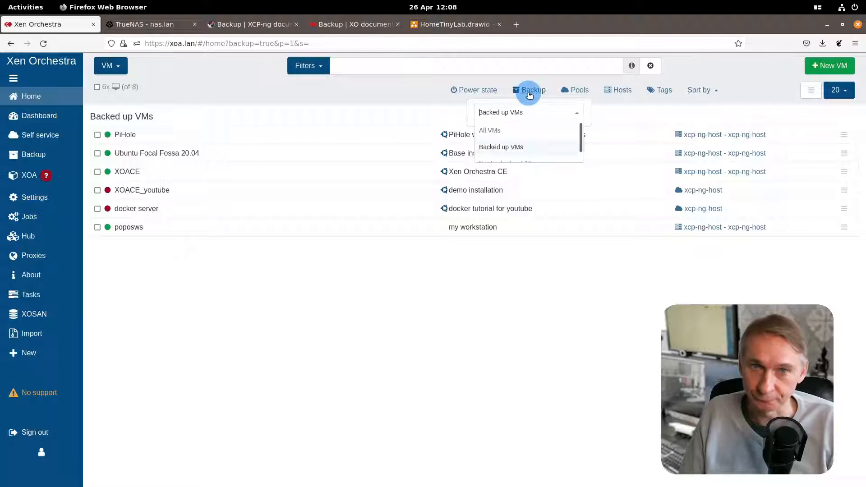
{"action": "left_click", "coordinate": [496, 130]}
{"action": "left_click", "coordinate": [404, 367]}
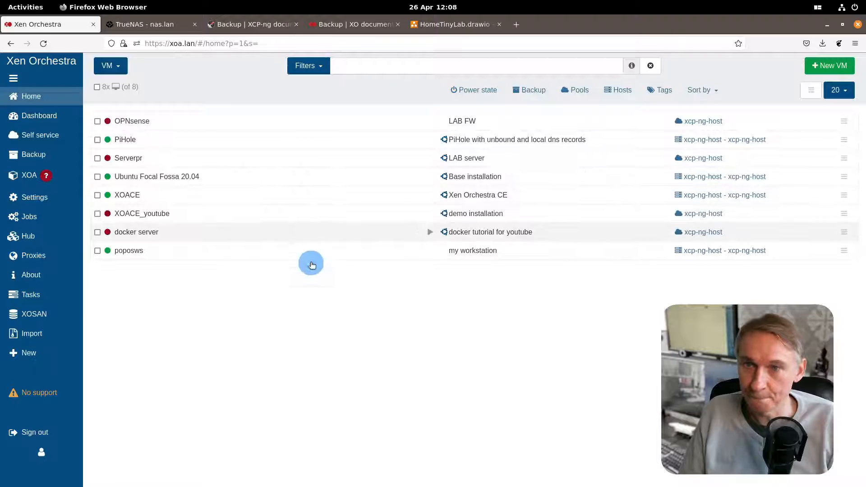
In the backup overview, disable the schedules of the backup Pool metadata, backup XO config and backup vm hourly jobs.
{"action": "mouse_move", "coordinate": [34, 154]}
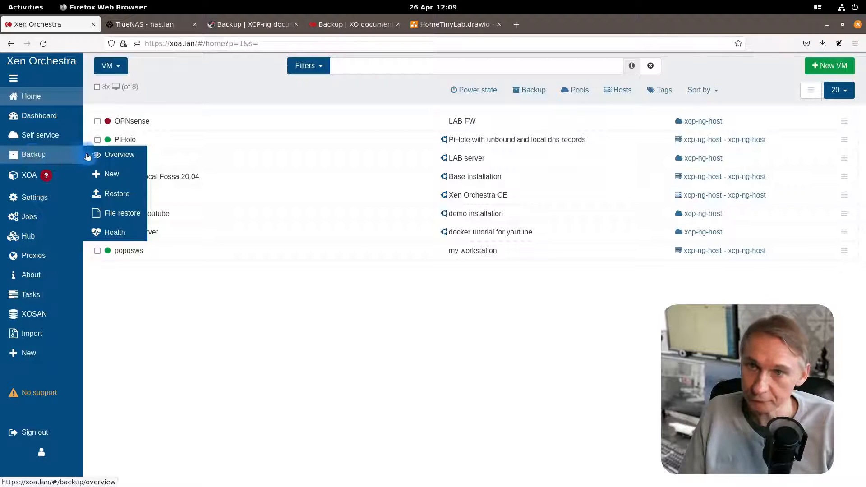
{"action": "left_click", "coordinate": [119, 159]}
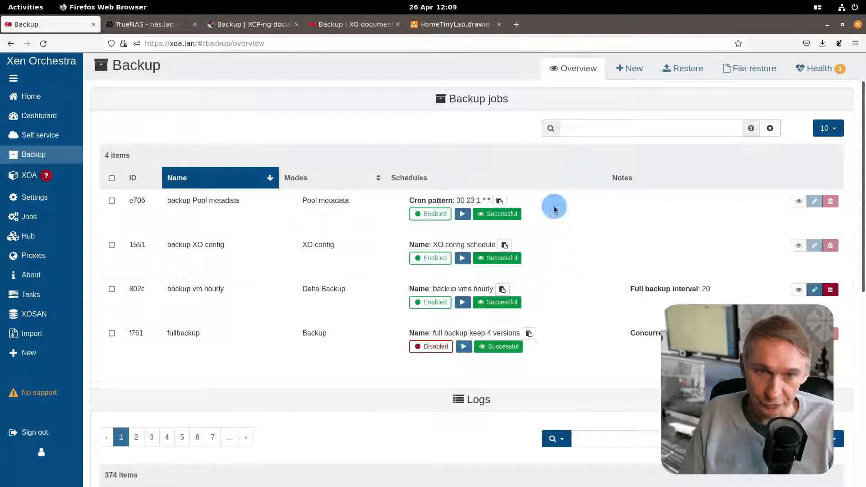
{"action": "left_click", "coordinate": [426, 214]}
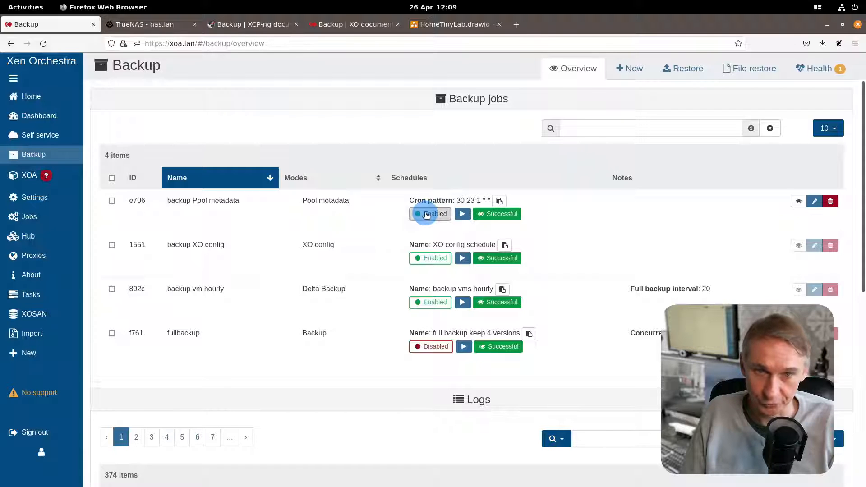
{"action": "left_click", "coordinate": [426, 261]}
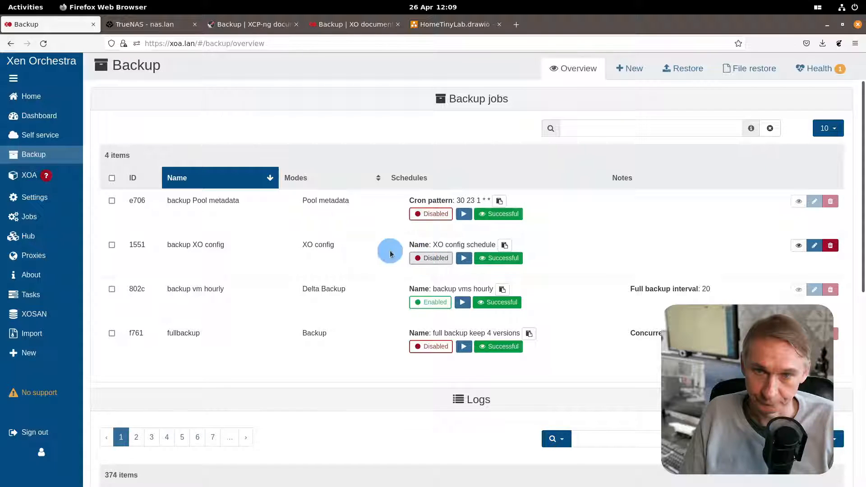
{"action": "left_click", "coordinate": [423, 302]}
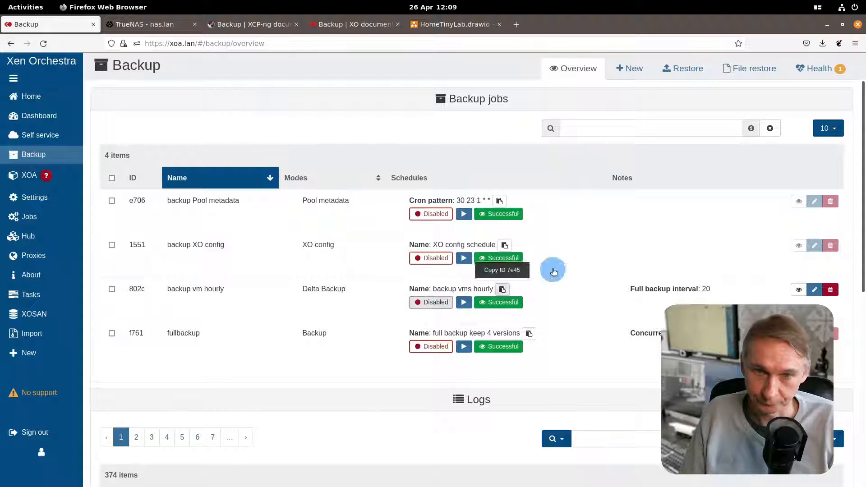
Start a new backup job of the Backup VMs type.
{"action": "scroll", "coordinate": [343, 212], "scroll_direction": "down", "scroll_amount": 5}
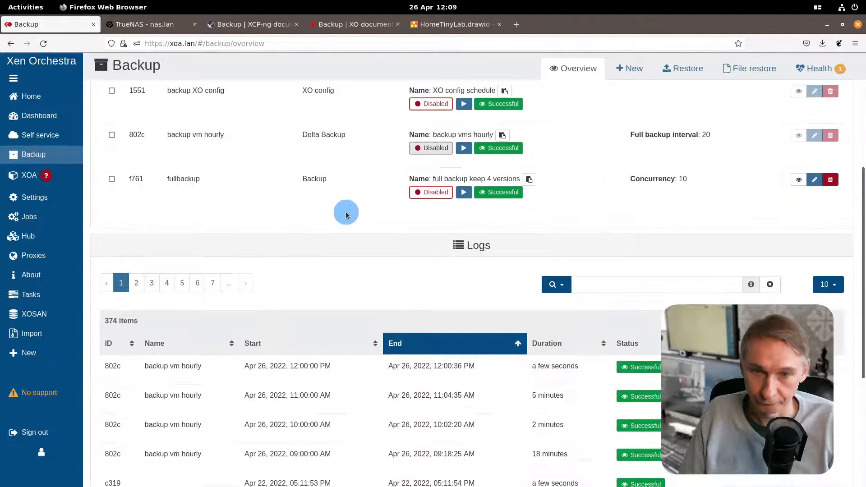
{"action": "scroll", "coordinate": [350, 218], "scroll_direction": "up", "scroll_amount": 4}
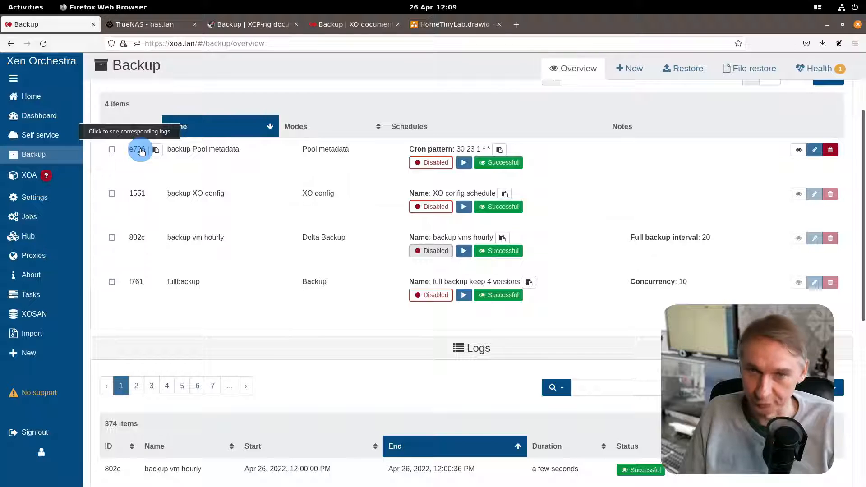
{"action": "mouse_move", "coordinate": [95, 155]}
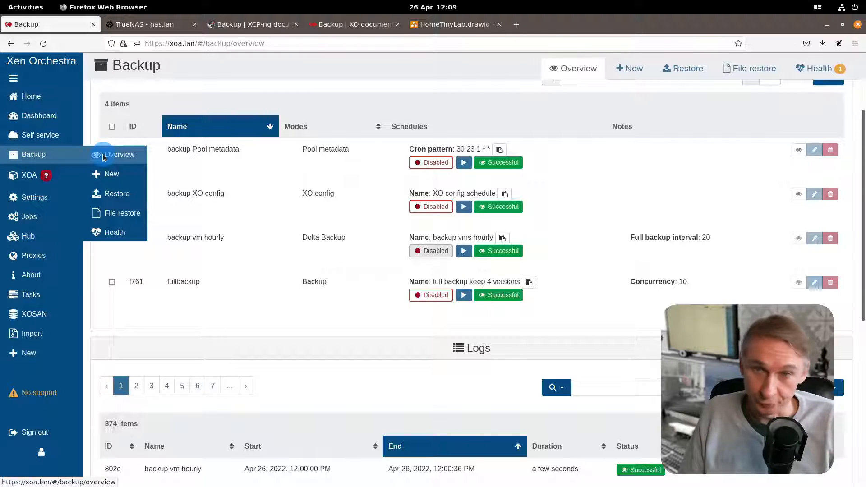
{"action": "left_click", "coordinate": [115, 176]}
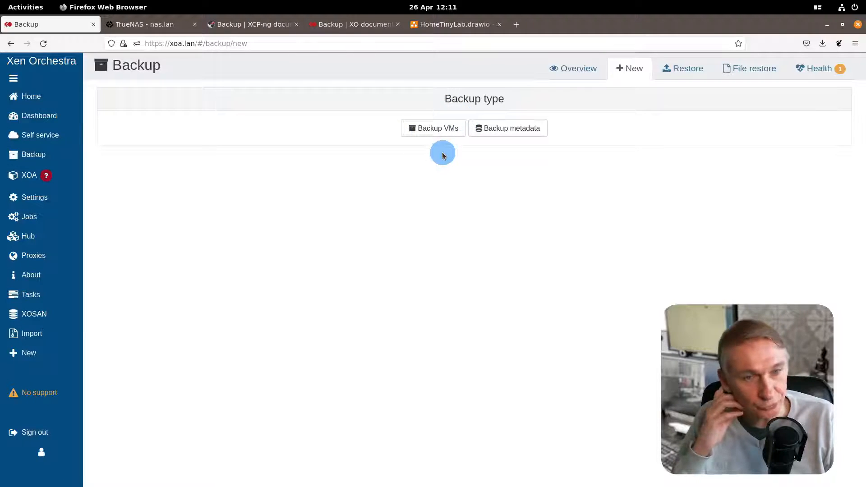
{"action": "left_click", "coordinate": [446, 137]}
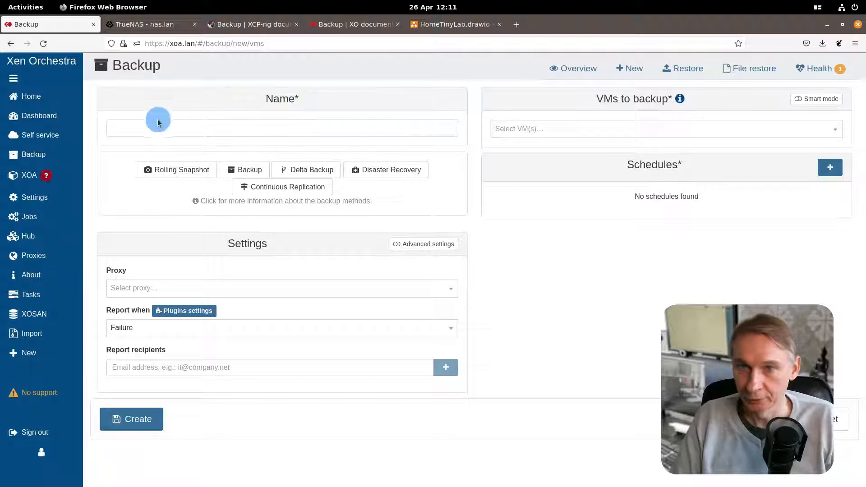
Name the new backup job "youtube rolling snapshot" and select Rolling Snapshot as its backup method.
{"action": "left_click", "coordinate": [195, 132]}
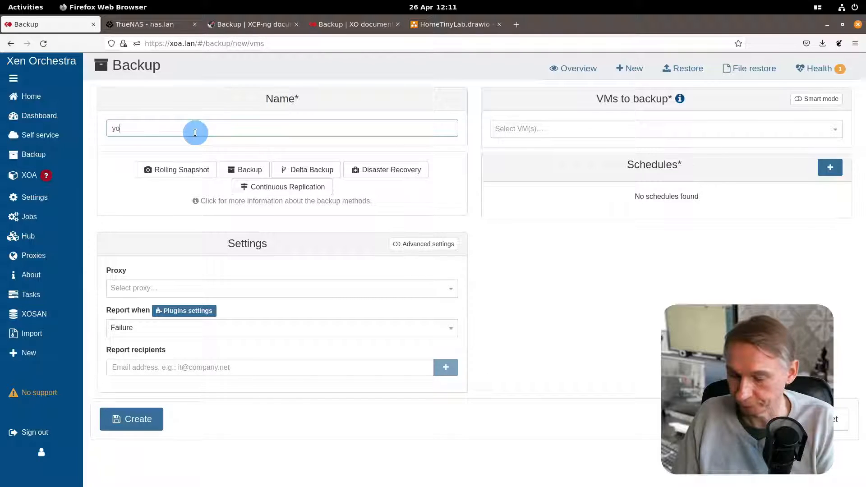
{"action": "type", "text": "youtube "}
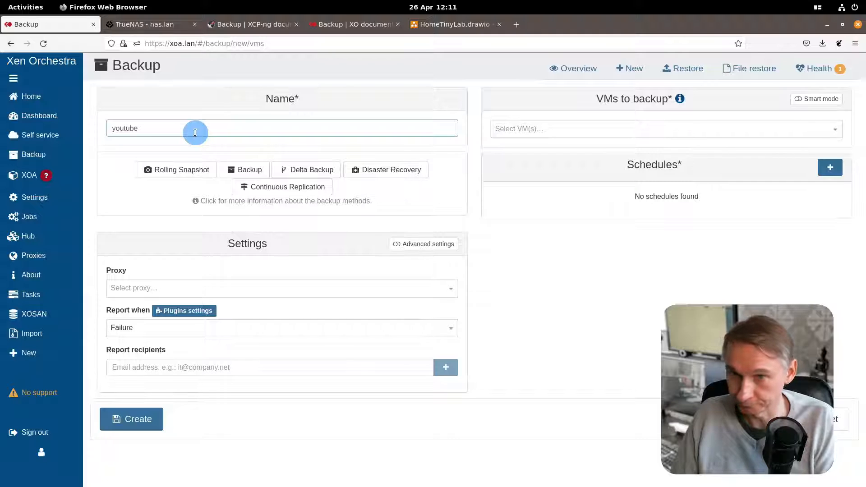
{"action": "type", "text": "rollin"}
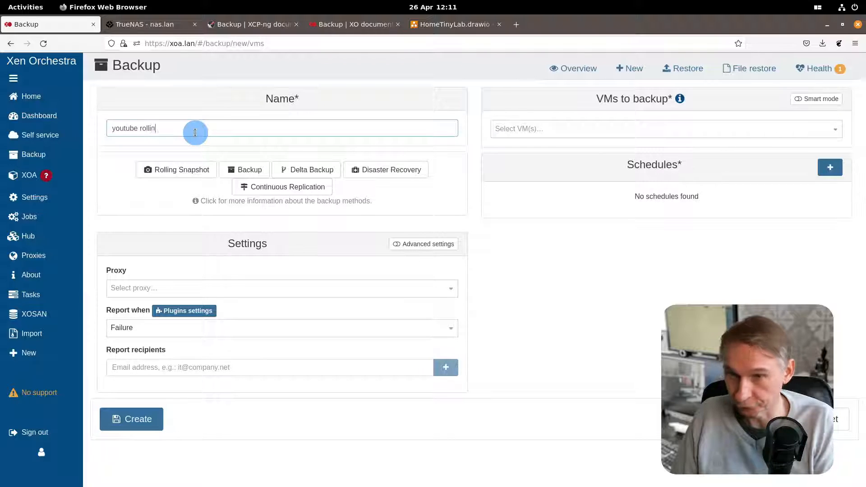
{"action": "type", "text": "g snap"}
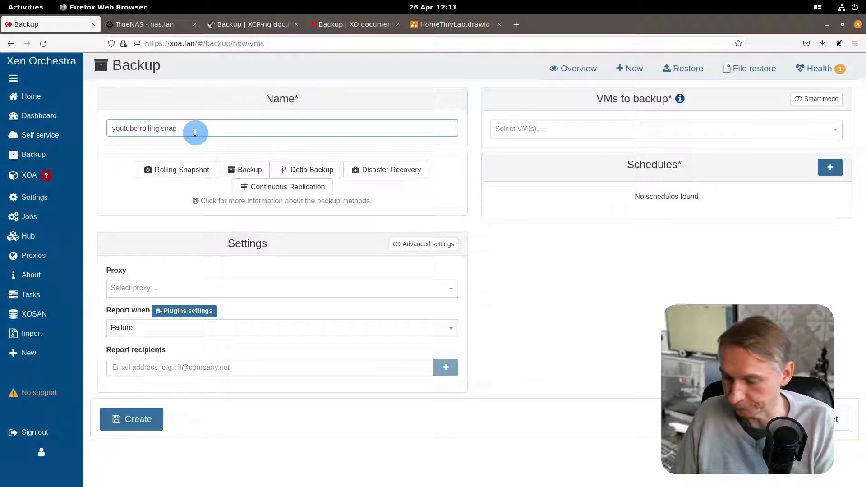
{"action": "type", "text": "sho"}
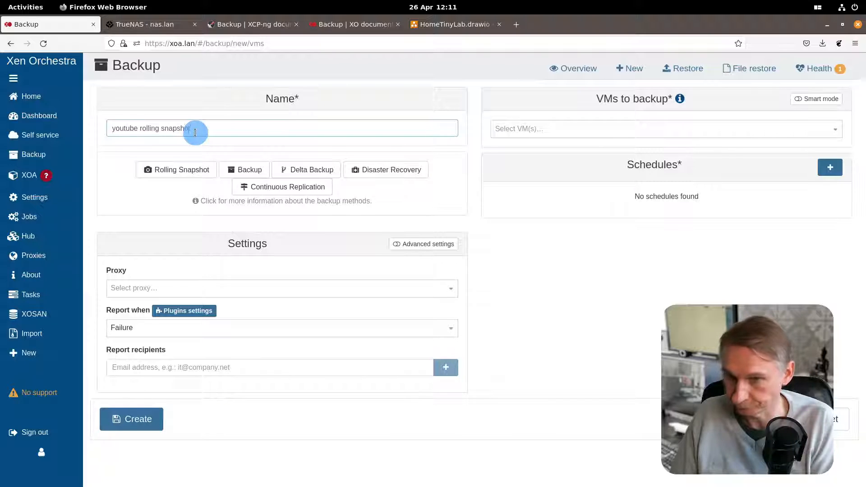
{"action": "type", "text": "t"}
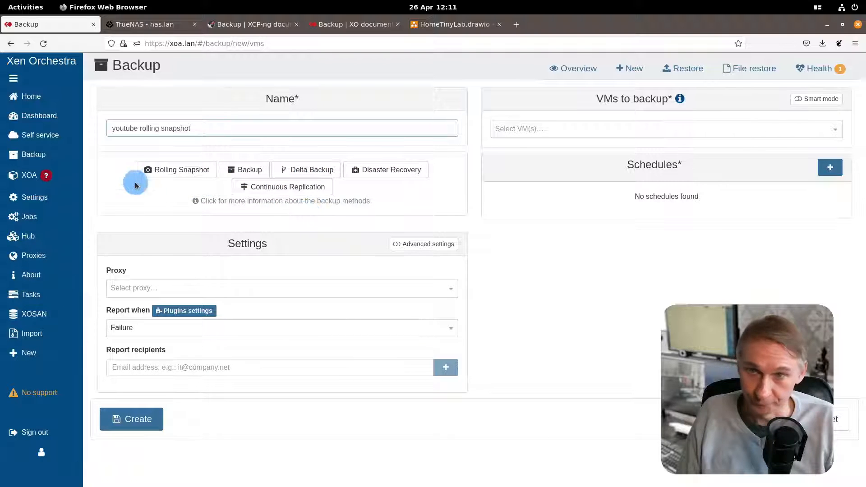
{"action": "left_click", "coordinate": [176, 172]}
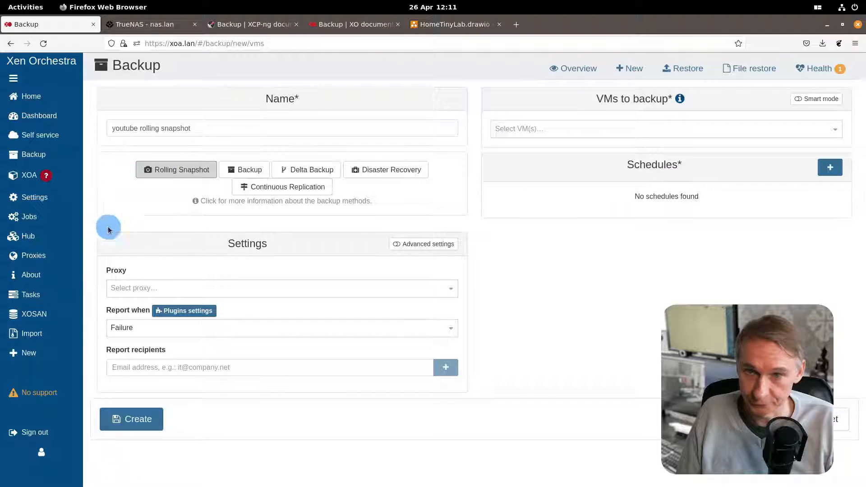
Show the advanced settings of the new backup job.
{"action": "left_click", "coordinate": [395, 248]}
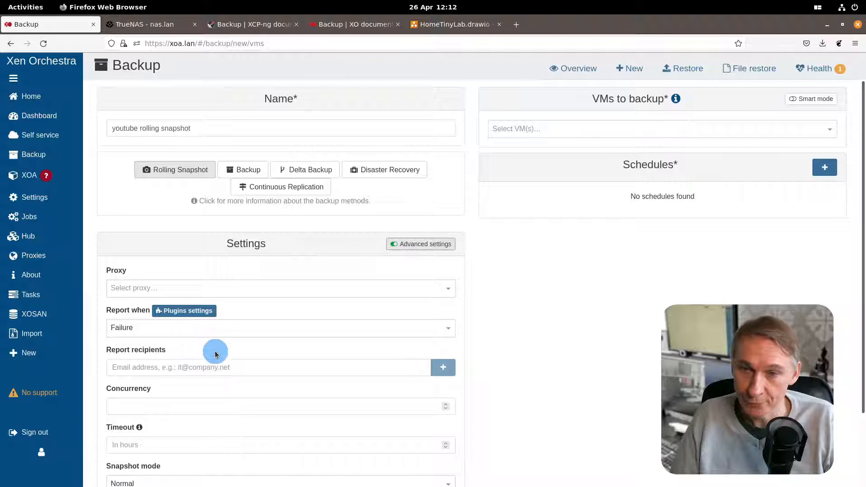
{"action": "scroll", "coordinate": [215, 354], "scroll_direction": "down", "scroll_amount": 1}
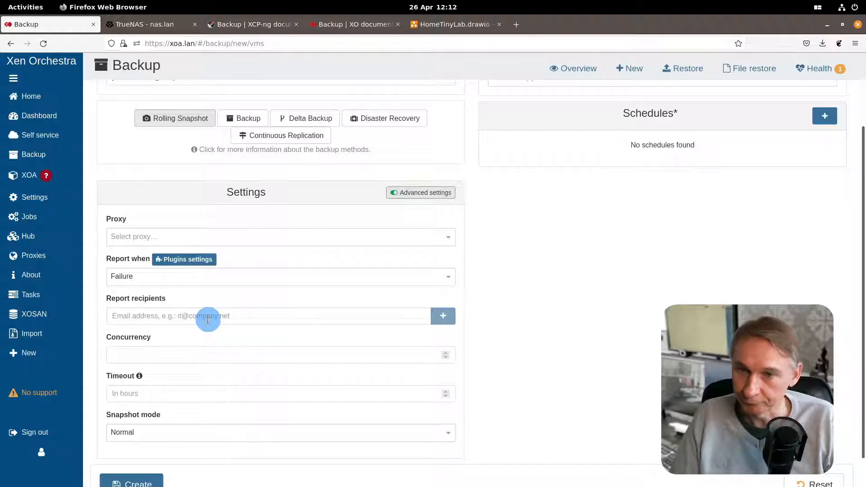
{"action": "scroll", "coordinate": [208, 318], "scroll_direction": "down", "scroll_amount": 1}
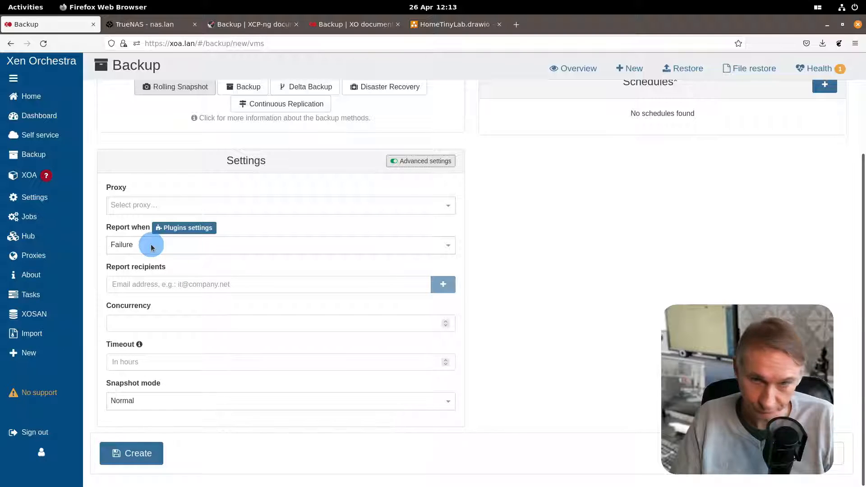
Examine the available snapshot mode options and the other advanced settings, leaving the mode on Normal.
{"action": "left_click", "coordinate": [209, 401]}
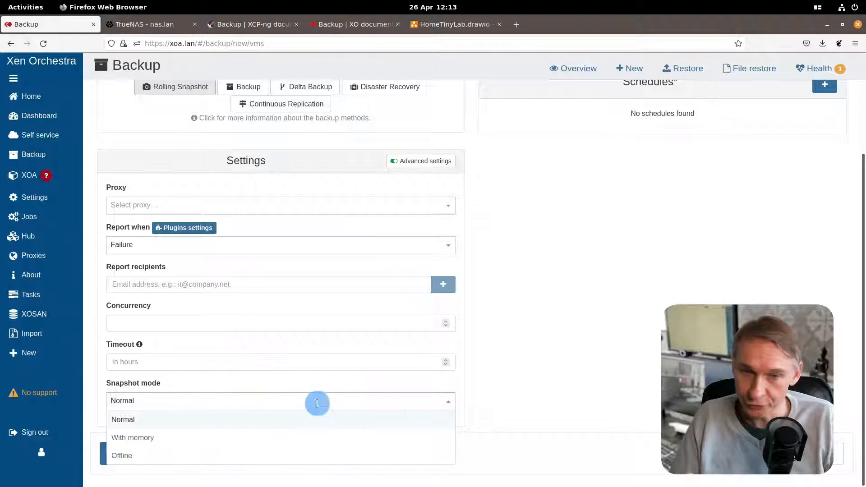
{"action": "left_click", "coordinate": [505, 408]}
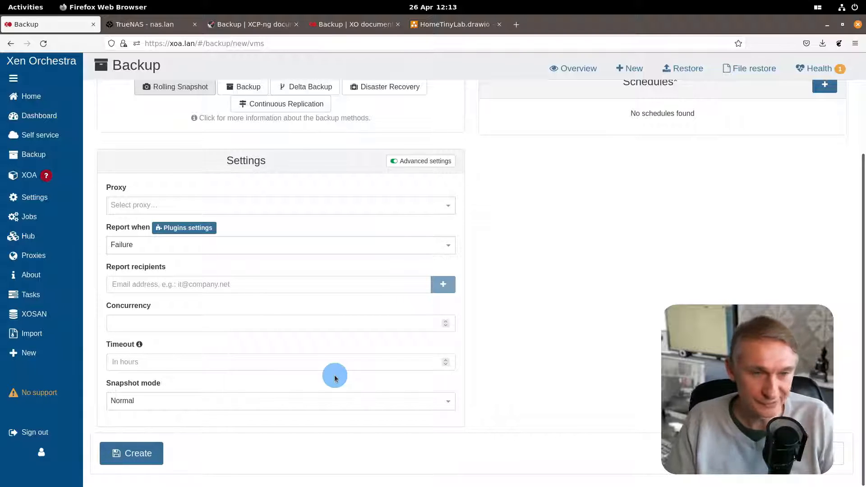
{"action": "left_click", "coordinate": [378, 409]}
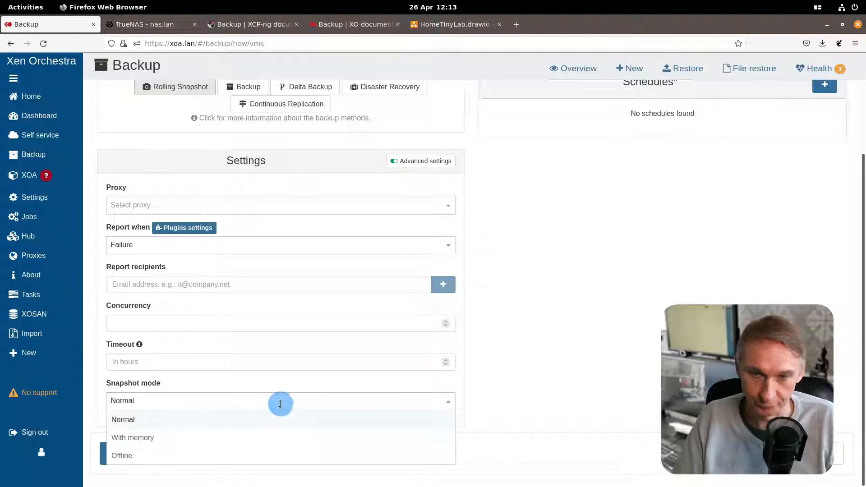
{"action": "left_click", "coordinate": [517, 401]}
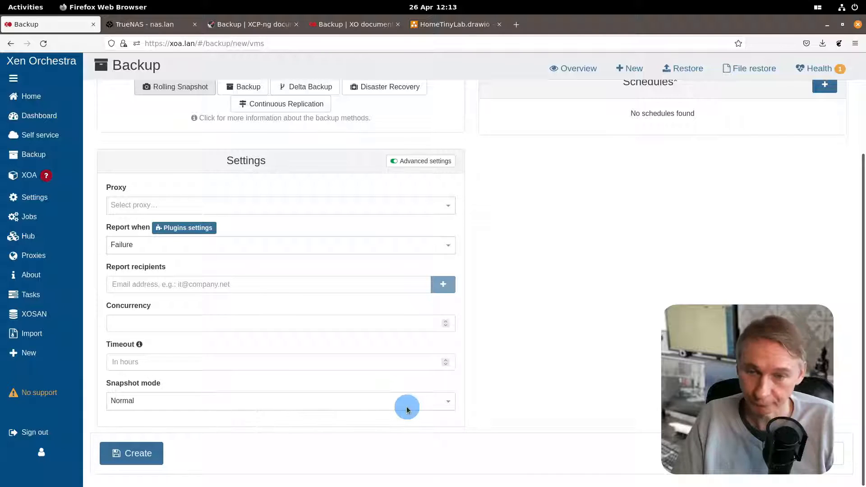
{"action": "scroll", "coordinate": [559, 356], "scroll_direction": "up", "scroll_amount": 3}
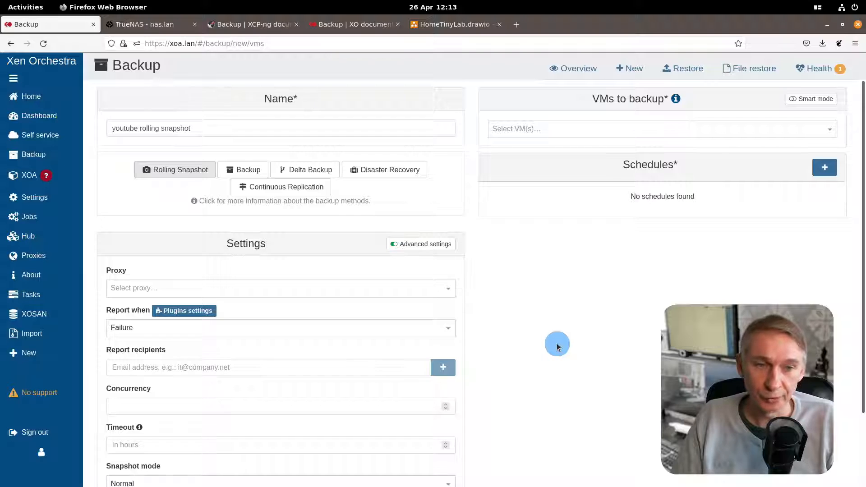
{"action": "scroll", "coordinate": [557, 343], "scroll_direction": "down", "scroll_amount": 3}
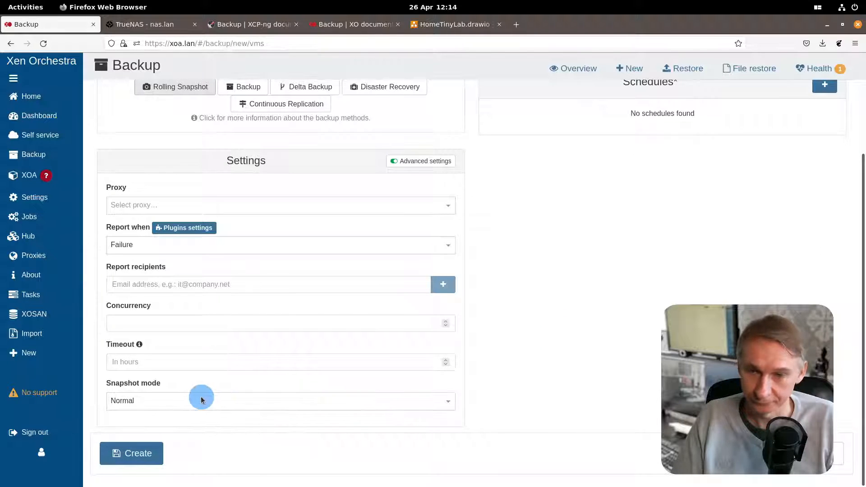
{"action": "left_click", "coordinate": [225, 402]}
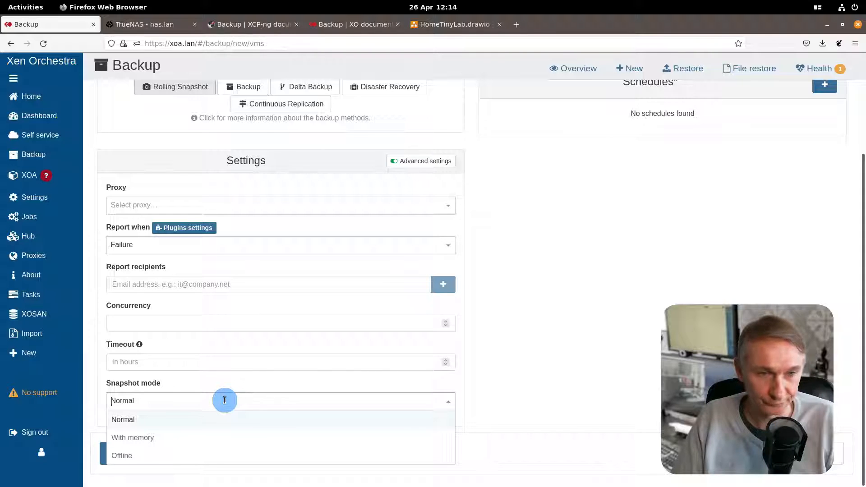
{"action": "left_click", "coordinate": [531, 360]}
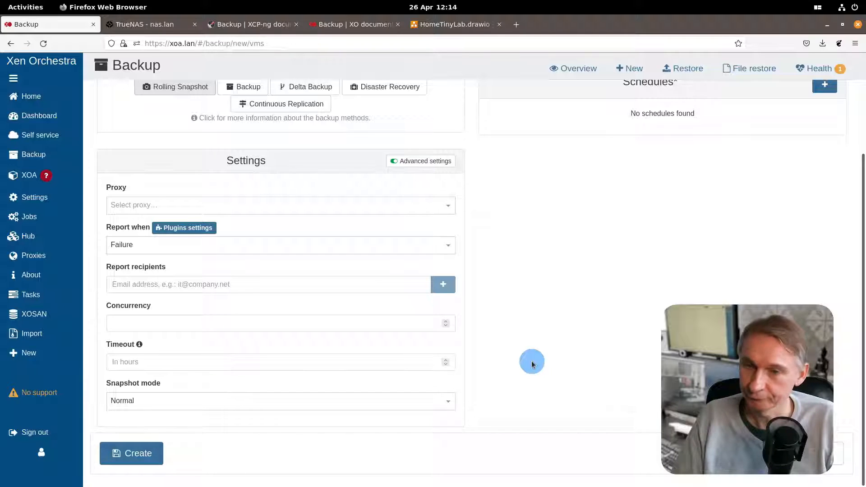
{"action": "scroll", "coordinate": [515, 359], "scroll_direction": "up", "scroll_amount": 3}
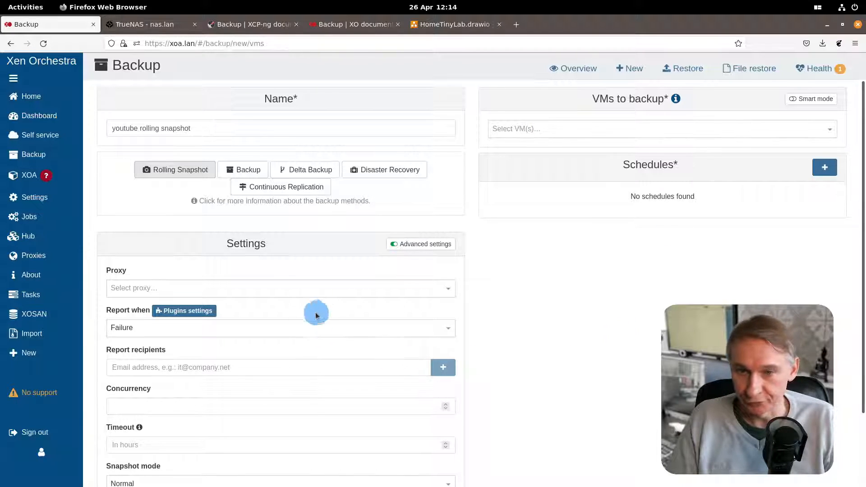
{"action": "scroll", "coordinate": [323, 325], "scroll_direction": "down", "scroll_amount": 3}
{"action": "scroll", "coordinate": [511, 316], "scroll_direction": "up", "scroll_amount": 3}
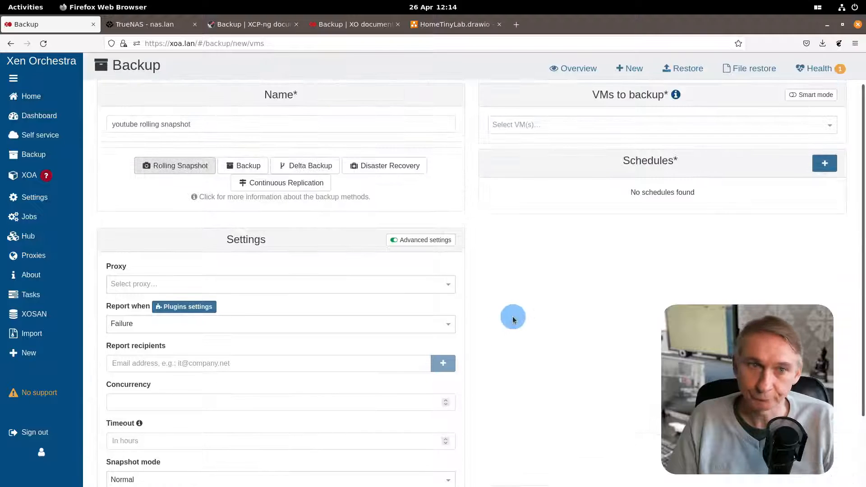
Turn on smart mode for the VMs to backup and review its filters and sample of matching VMs.
{"action": "left_click", "coordinate": [793, 103]}
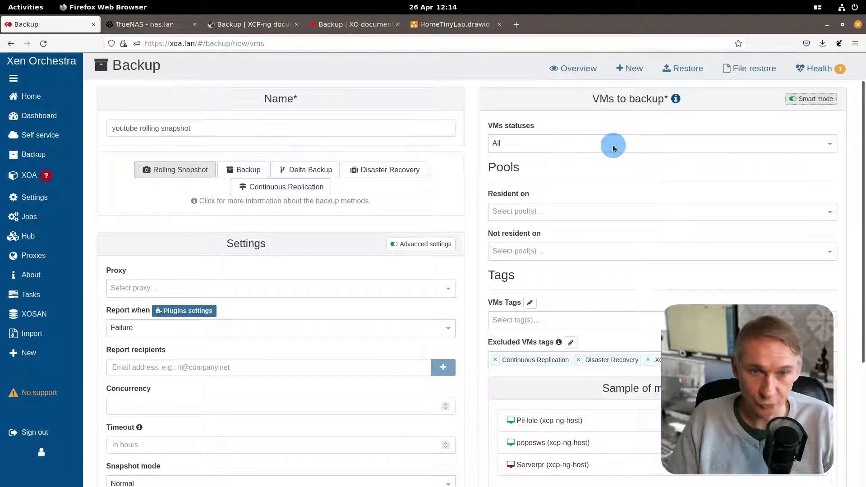
{"action": "scroll", "coordinate": [677, 401], "scroll_direction": "down", "scroll_amount": 3}
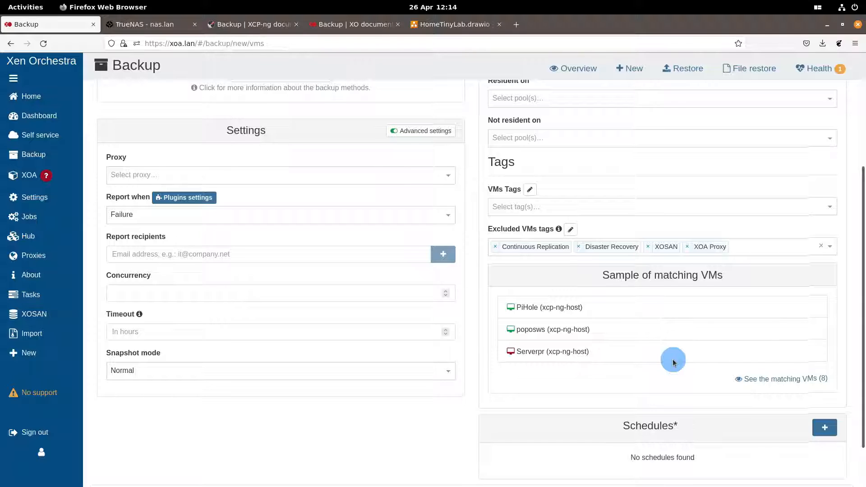
{"action": "scroll", "coordinate": [673, 363], "scroll_direction": "up", "scroll_amount": 3}
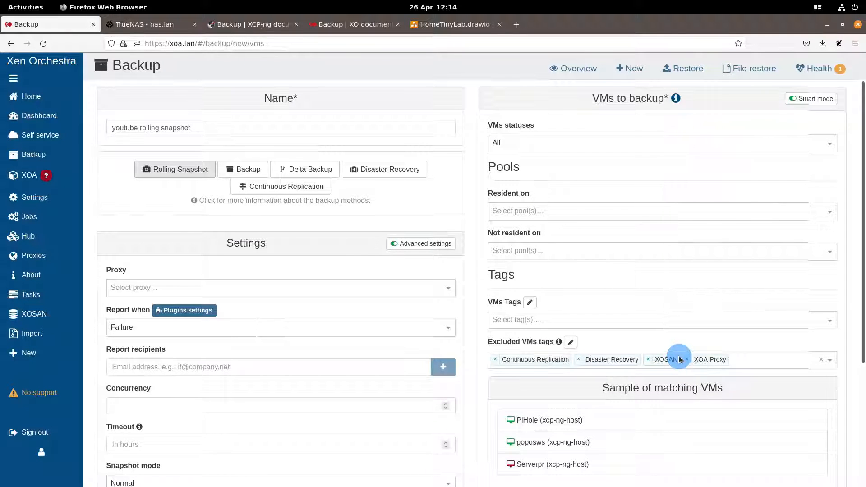
{"action": "scroll", "coordinate": [635, 350], "scroll_direction": "down", "scroll_amount": 3}
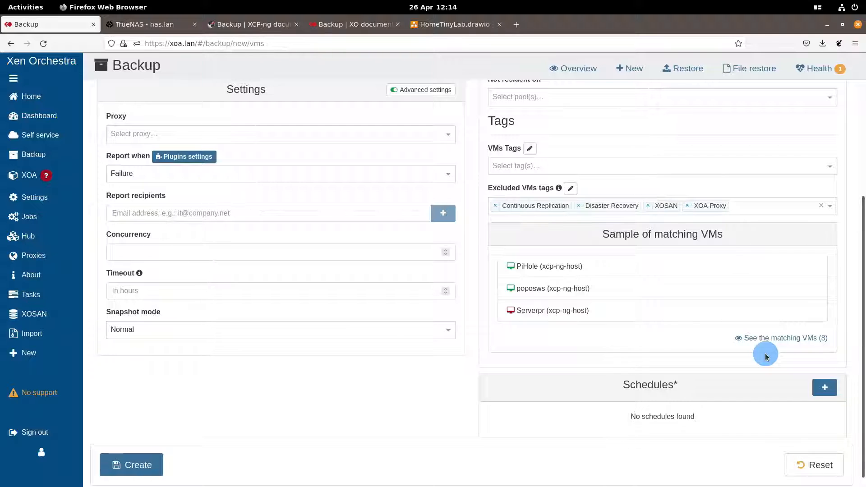
{"action": "scroll", "coordinate": [651, 350], "scroll_direction": "up", "scroll_amount": 2}
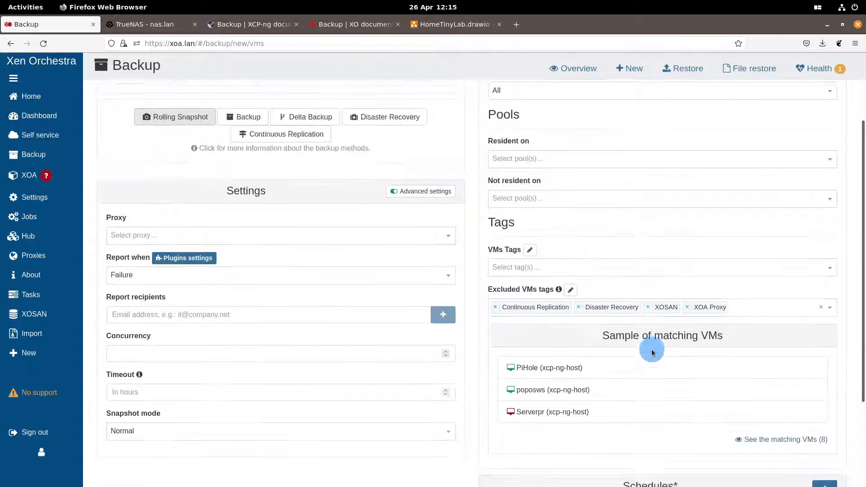
Try the existing tag backup as the VM tag filter, check the matching VMs, and remove the tag again.
{"action": "scroll", "coordinate": [651, 349], "scroll_direction": "up", "scroll_amount": 1}
{"action": "left_click", "coordinate": [627, 321]}
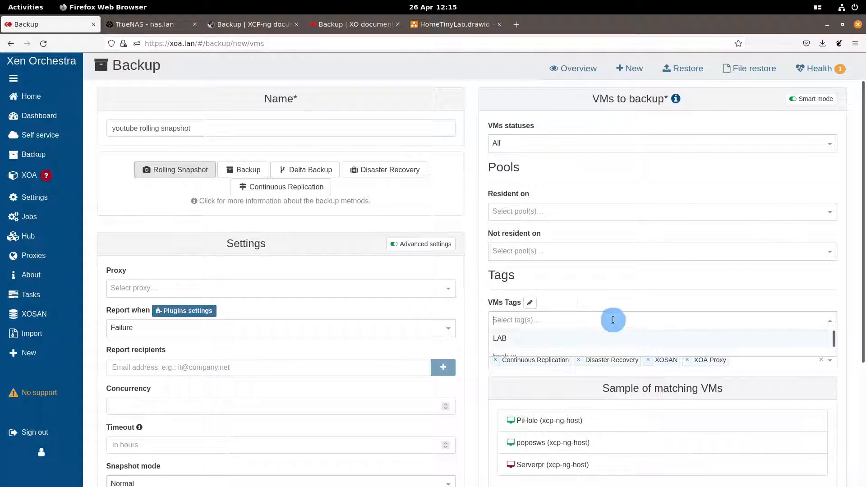
{"action": "scroll", "coordinate": [574, 321], "scroll_direction": "down", "scroll_amount": 1}
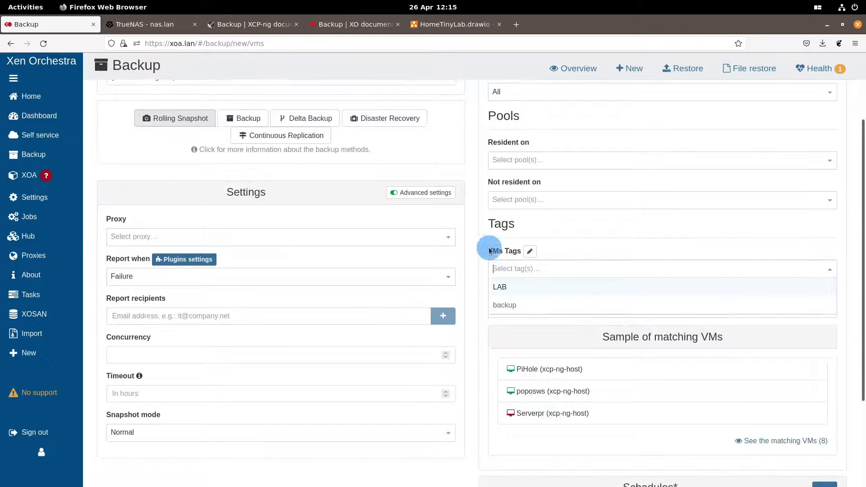
{"action": "left_click", "coordinate": [505, 306]}
{"action": "scroll", "coordinate": [651, 377], "scroll_direction": "down", "scroll_amount": 2}
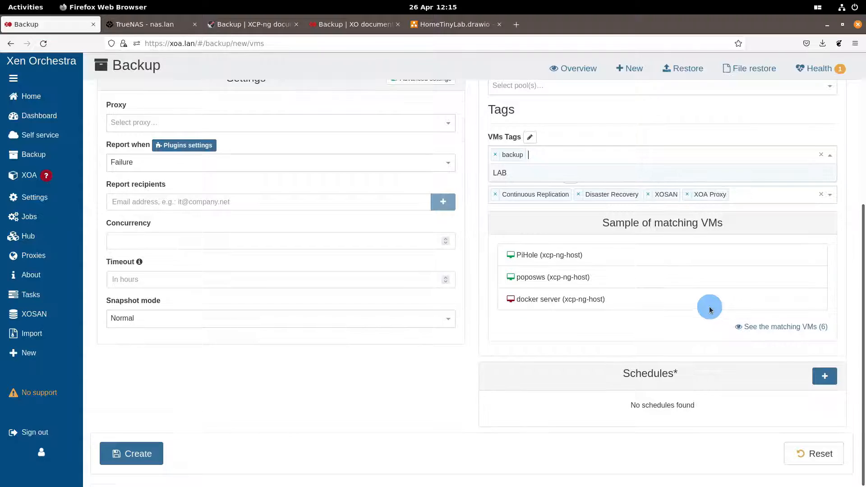
{"action": "scroll", "coordinate": [711, 309], "scroll_direction": "up", "scroll_amount": 2}
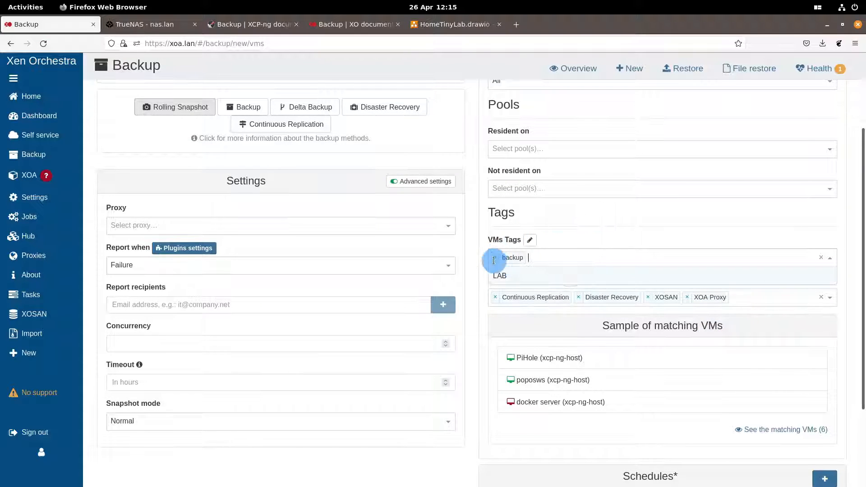
{"action": "left_click", "coordinate": [495, 257]}
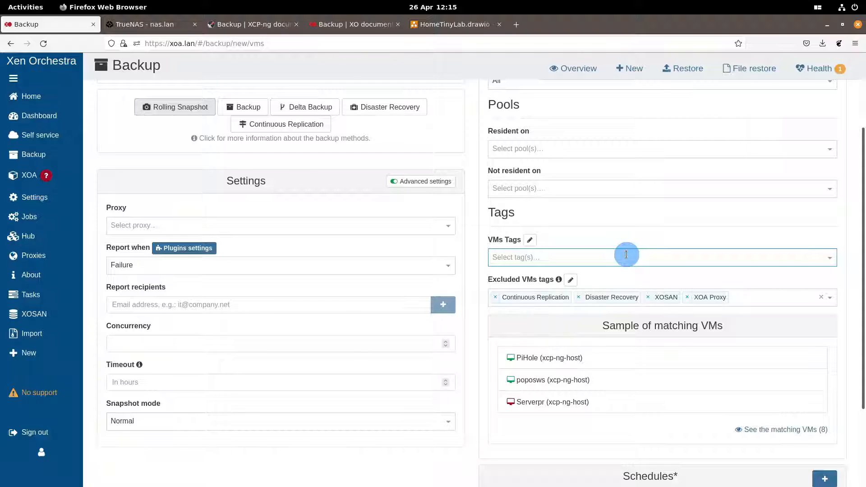
Add the custom tag "youtube backup" to the job's VM tags.
{"action": "left_click", "coordinate": [531, 241]}
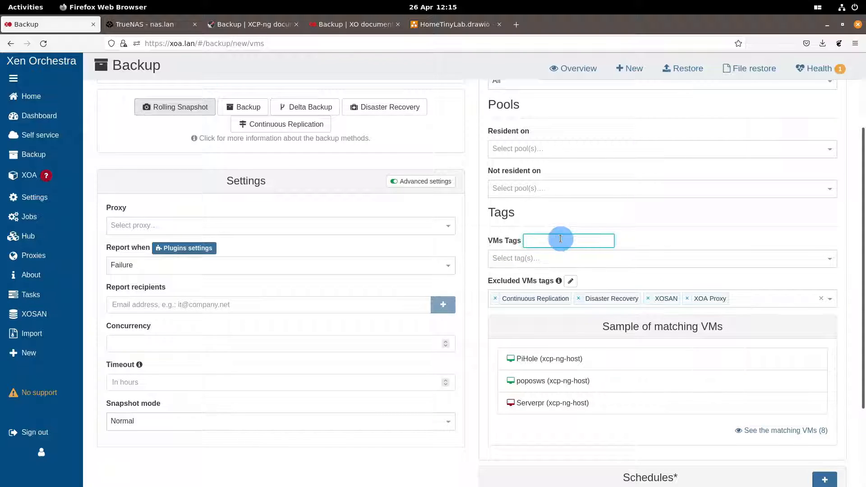
{"action": "type", "text": "youtube backup"}
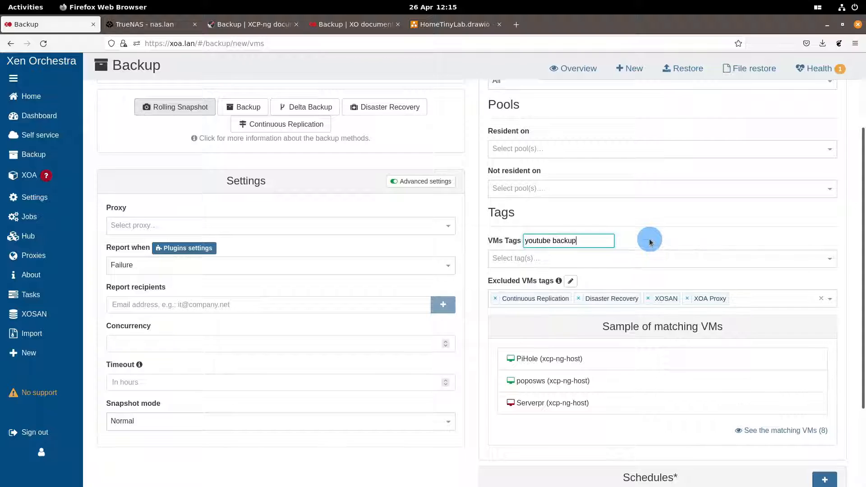
{"action": "key", "text": "Return"}
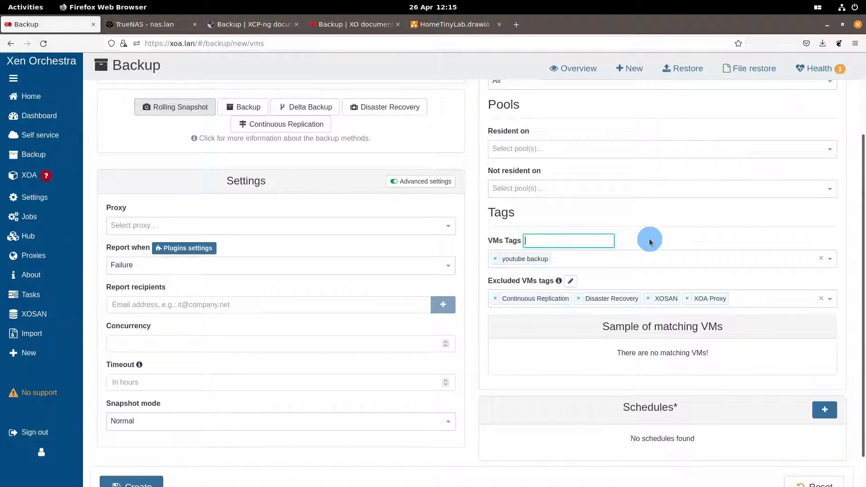
Add a new schedule to the backup job and name it "youtube rolling snapshot".
{"action": "scroll", "coordinate": [650, 243], "scroll_direction": "down", "scroll_amount": 1}
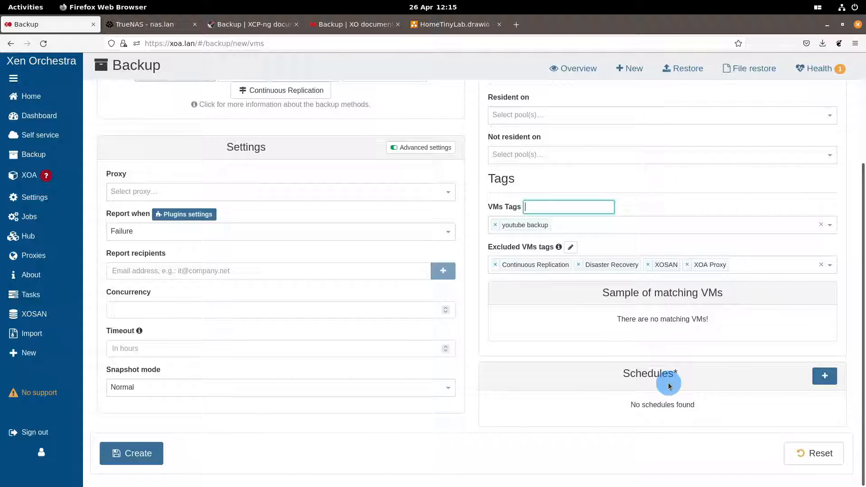
{"action": "left_click", "coordinate": [825, 379]}
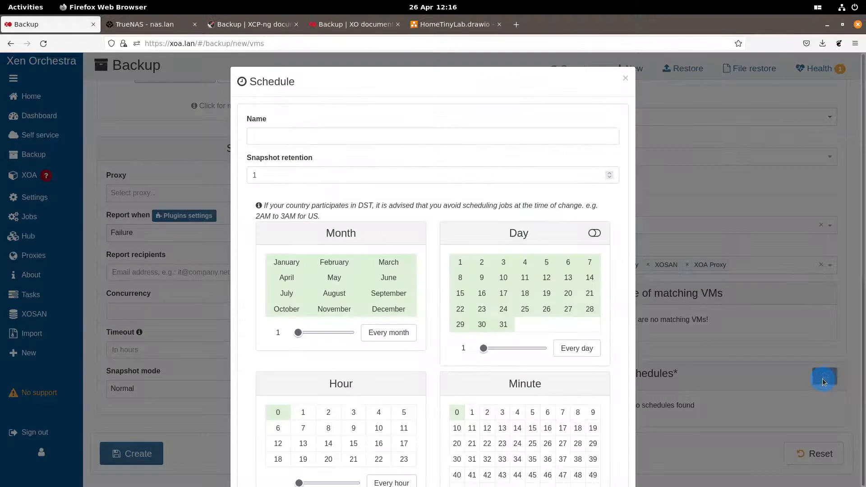
{"action": "left_click", "coordinate": [261, 136]}
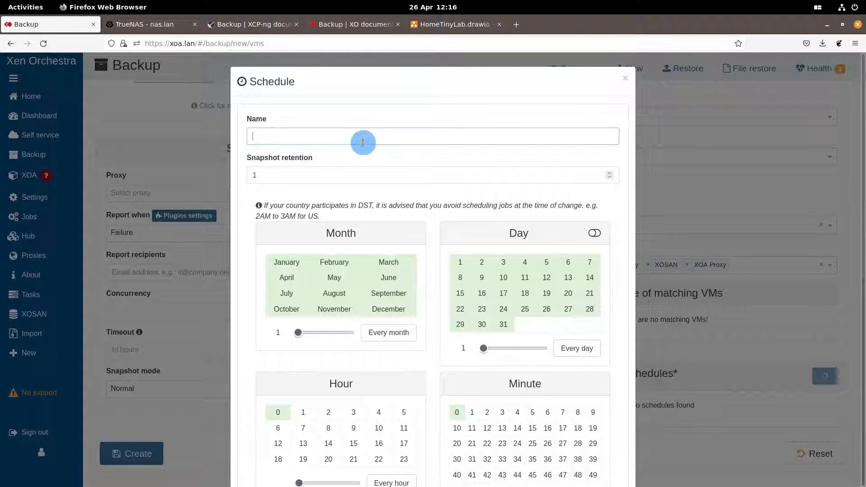
{"action": "type", "text": "youtuber"}
{"action": "key", "text": "BackSpace"}
{"action": "key", "text": "BackSpace"}
{"action": "key", "text": "BackSpace"}
{"action": "type", "text": "e rolling snapshot"}
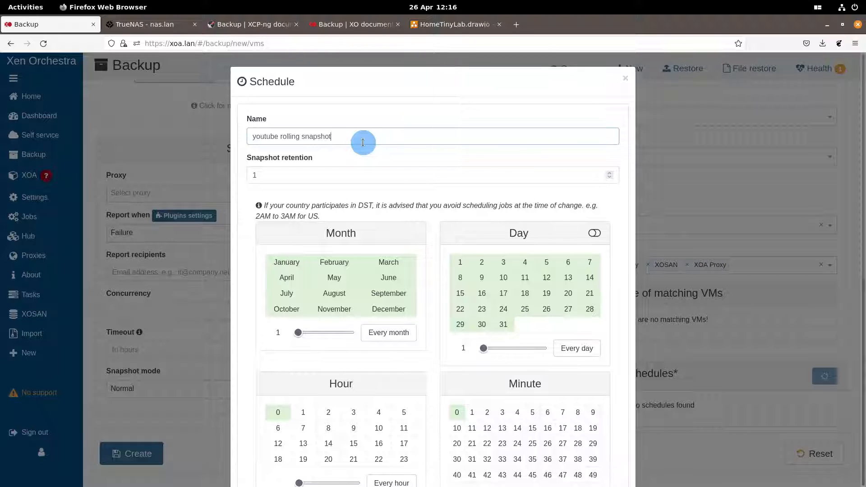
Set the schedule's snapshot retention to 3 and its hour interval to every 3 hours.
{"action": "left_click", "coordinate": [282, 174]}
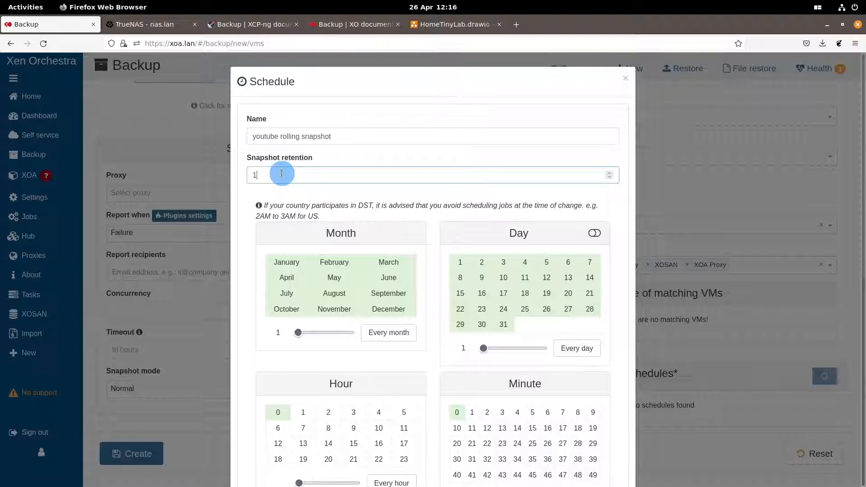
{"action": "key", "text": "BackSpace"}
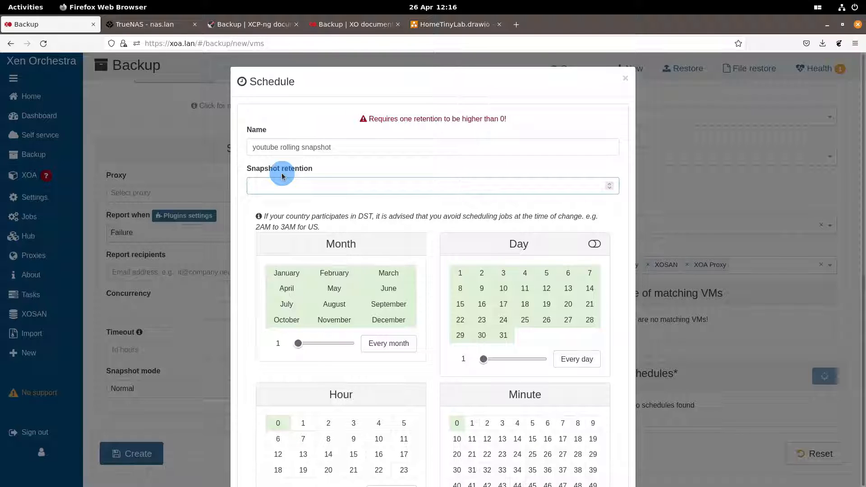
{"action": "type", "text": "3"}
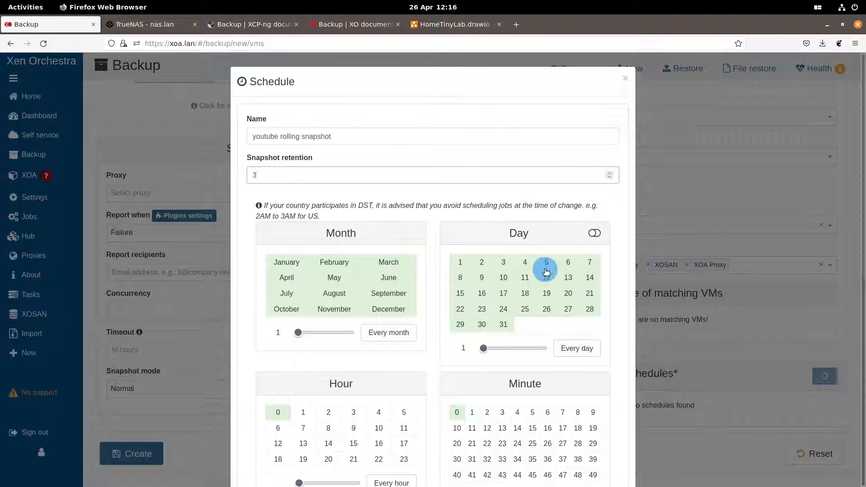
{"action": "scroll", "coordinate": [515, 300], "scroll_direction": "down", "scroll_amount": 3}
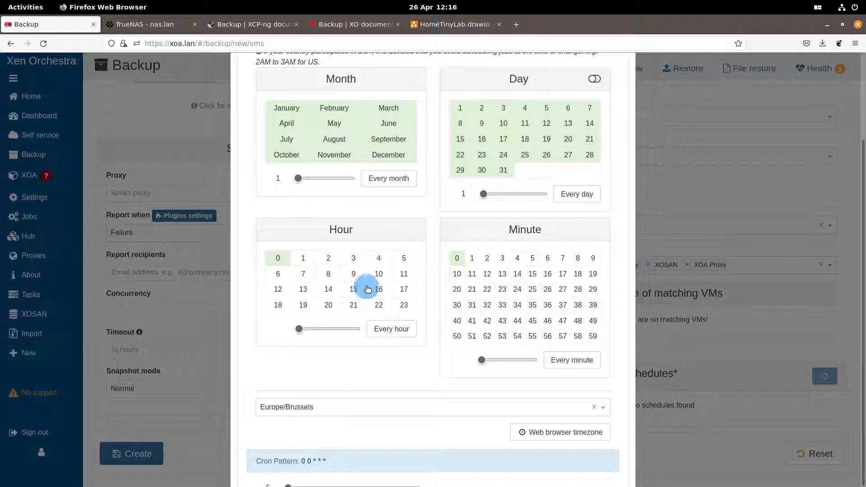
{"action": "left_click_drag", "start_coordinate": [329, 333], "coordinate": [314, 334]}
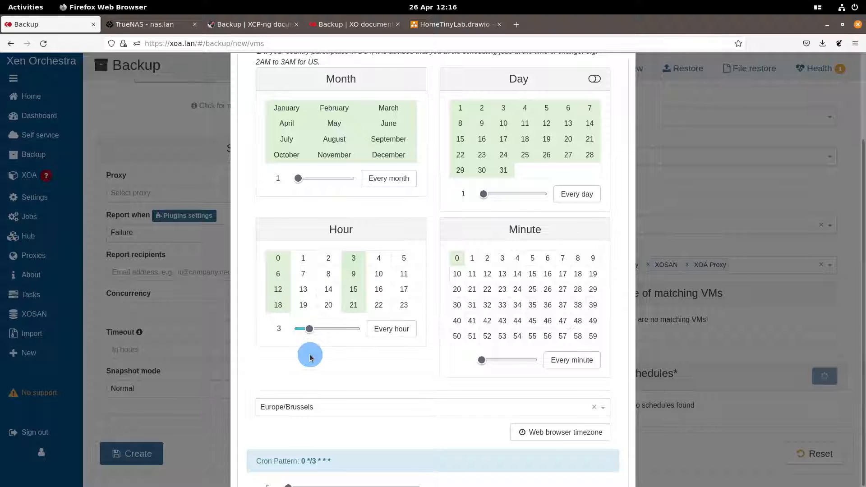
Save the new schedule to the backup job, and try disabling and re-enabling it in the schedule list.
{"action": "scroll", "coordinate": [502, 309], "scroll_direction": "down", "scroll_amount": 5}
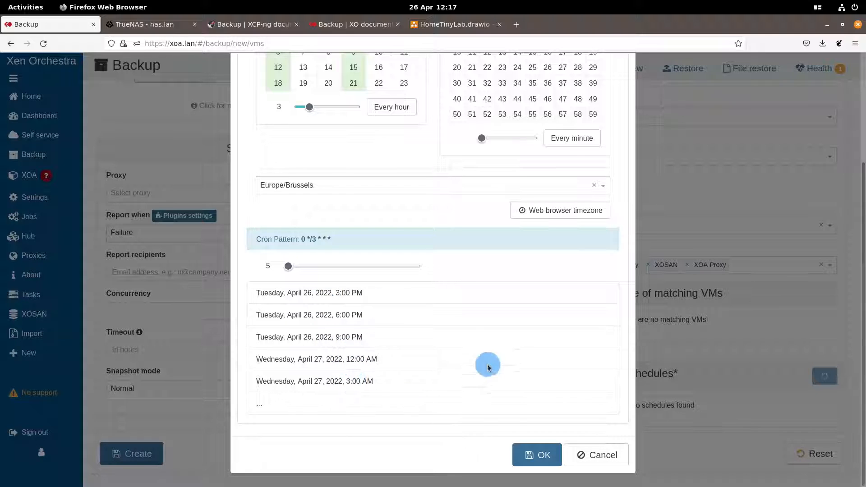
{"action": "left_click", "coordinate": [527, 456]}
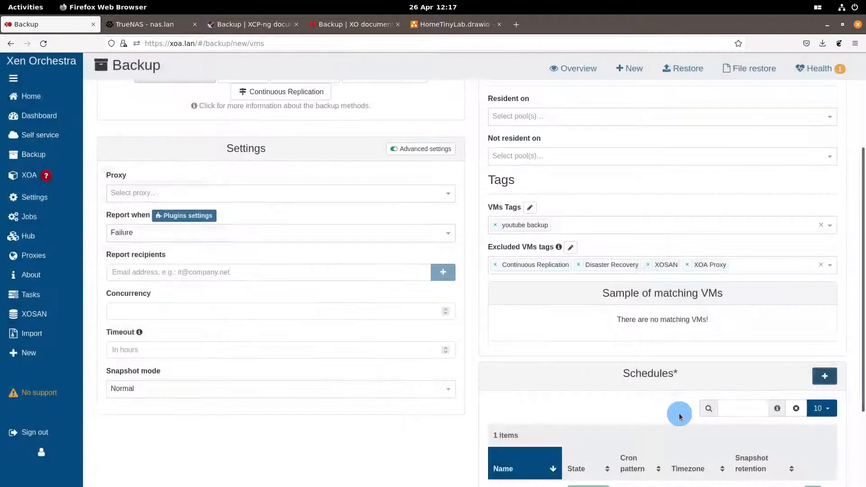
{"action": "scroll", "coordinate": [632, 361], "scroll_direction": "down", "scroll_amount": 3}
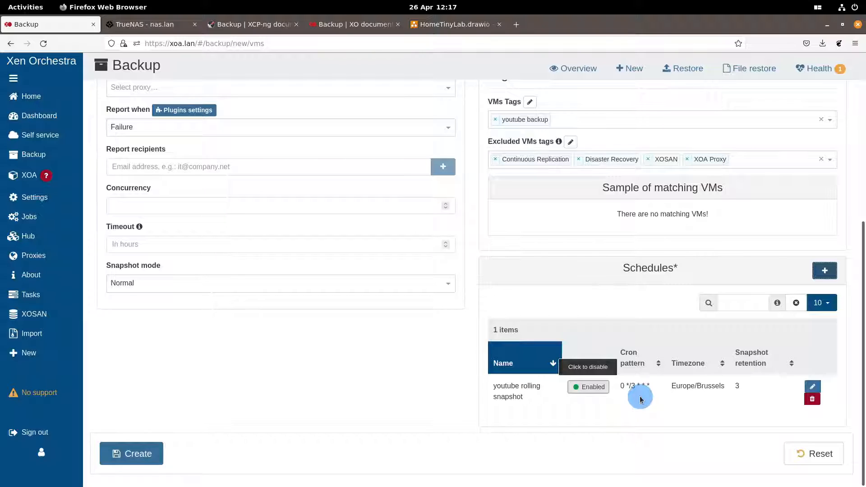
{"action": "left_click", "coordinate": [574, 387]}
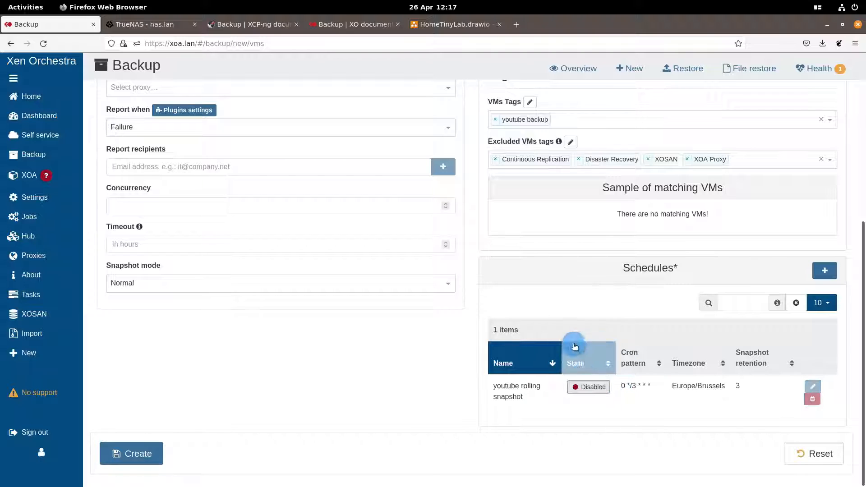
{"action": "left_click", "coordinate": [582, 387]}
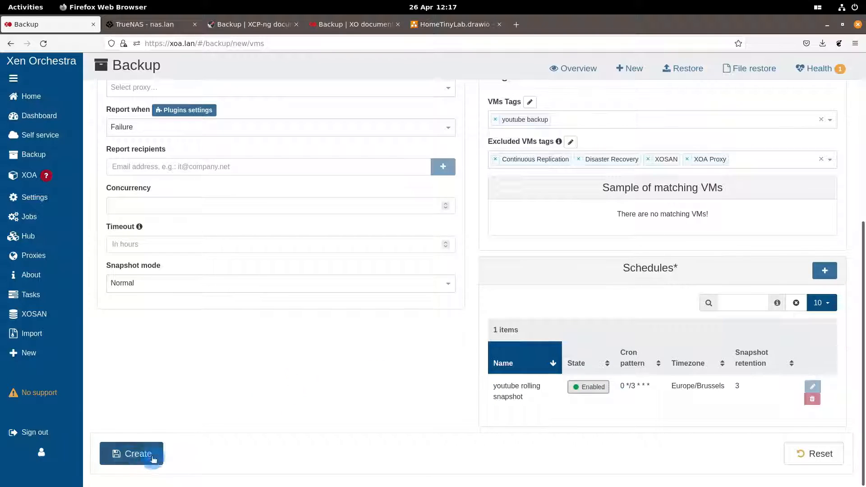
Create the youtube rolling snapshot backup job and check its entry in the backup jobs overview.
{"action": "left_click", "coordinate": [130, 454]}
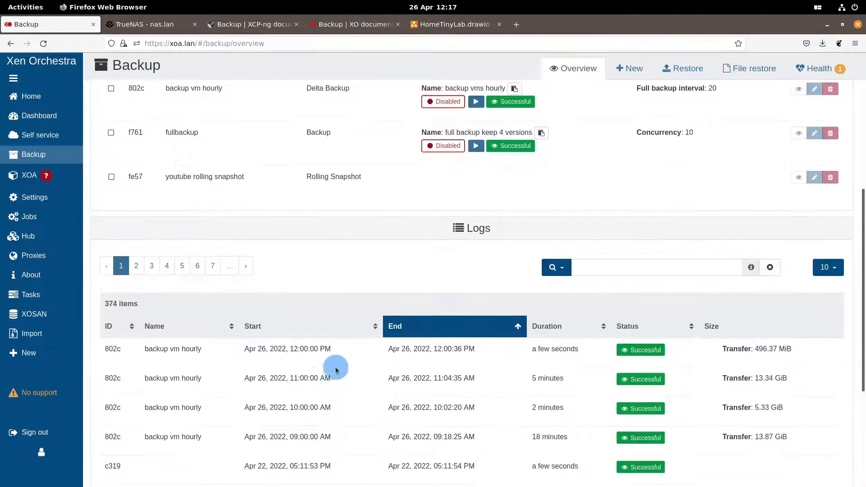
{"action": "scroll", "coordinate": [367, 286], "scroll_direction": "up", "scroll_amount": 5}
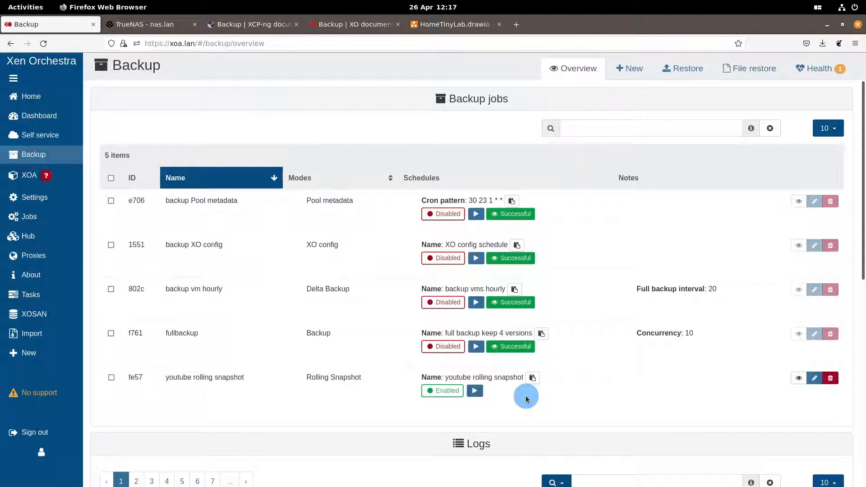
{"action": "scroll", "coordinate": [541, 395], "scroll_direction": "down", "scroll_amount": 2}
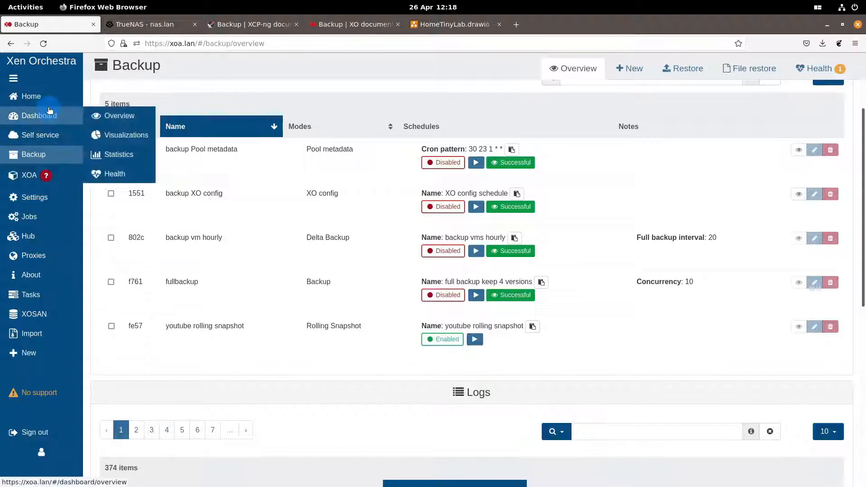
Add the tag "youtube backup" to the Ubuntu Focal Fossa 20.04 VM.
{"action": "mouse_move", "coordinate": [45, 117]}
{"action": "mouse_move", "coordinate": [42, 98]}
{"action": "left_click", "coordinate": [110, 102]}
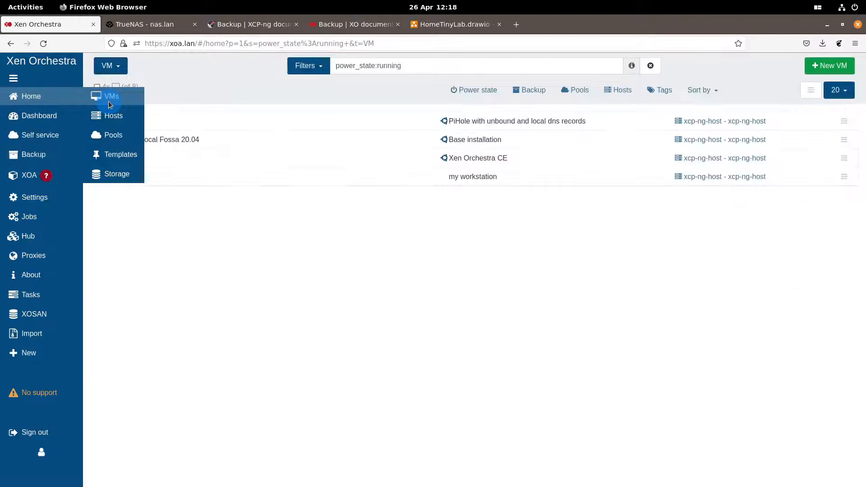
{"action": "left_click", "coordinate": [152, 140]}
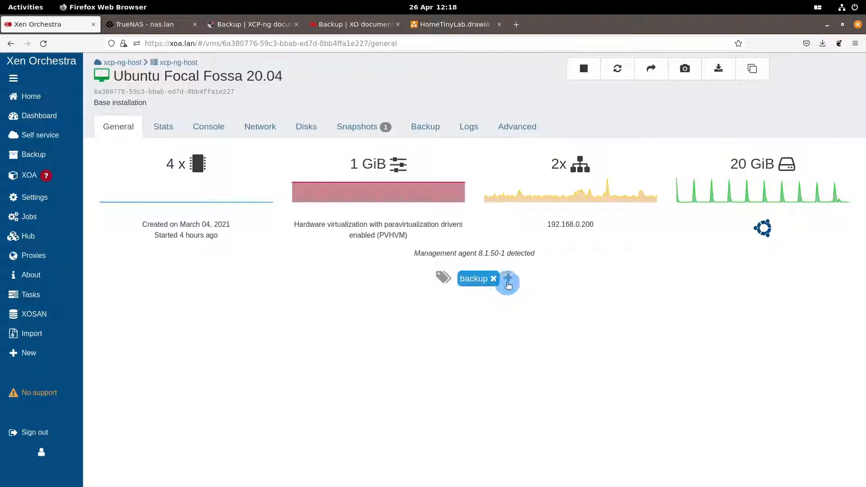
{"action": "left_click", "coordinate": [508, 279]}
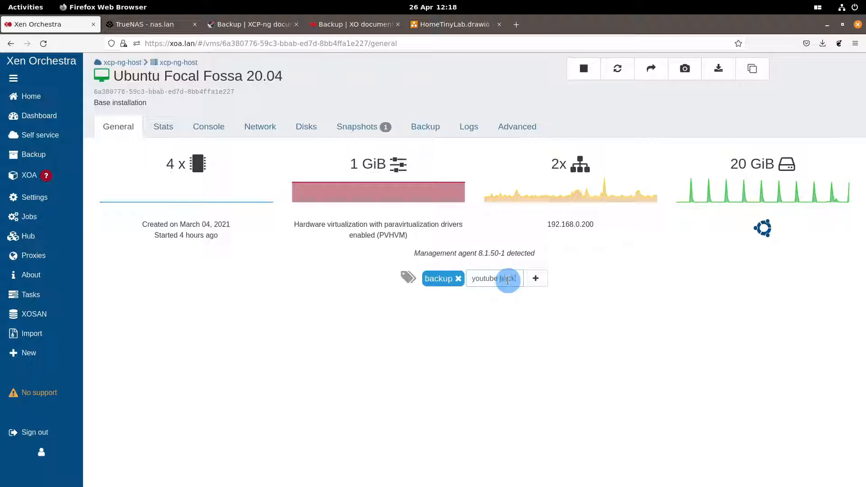
{"action": "type", "text": "up"}
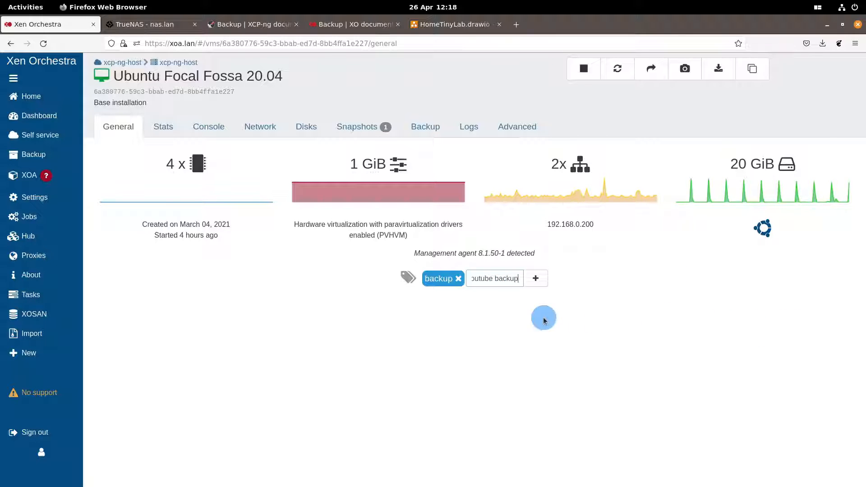
{"action": "key", "text": "Return"}
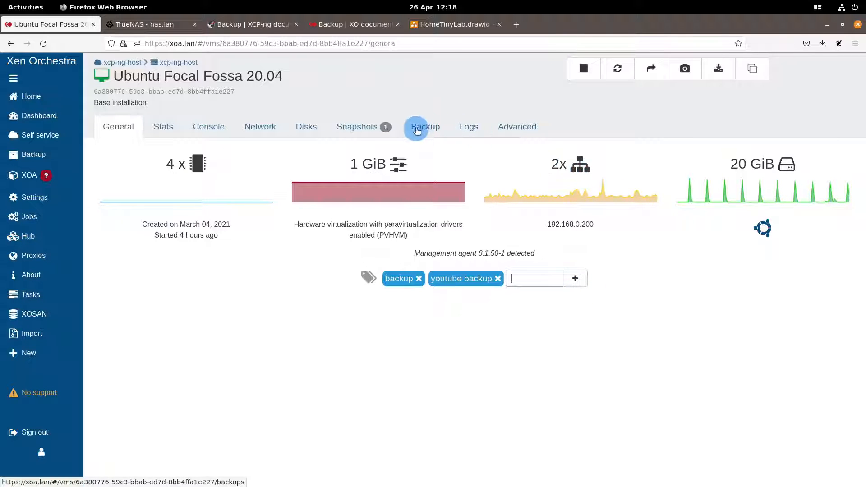
Review the backup jobs covering the Ubuntu VM, and list the VMs matched by the youtube rolling snapshot job.
{"action": "left_click", "coordinate": [417, 131]}
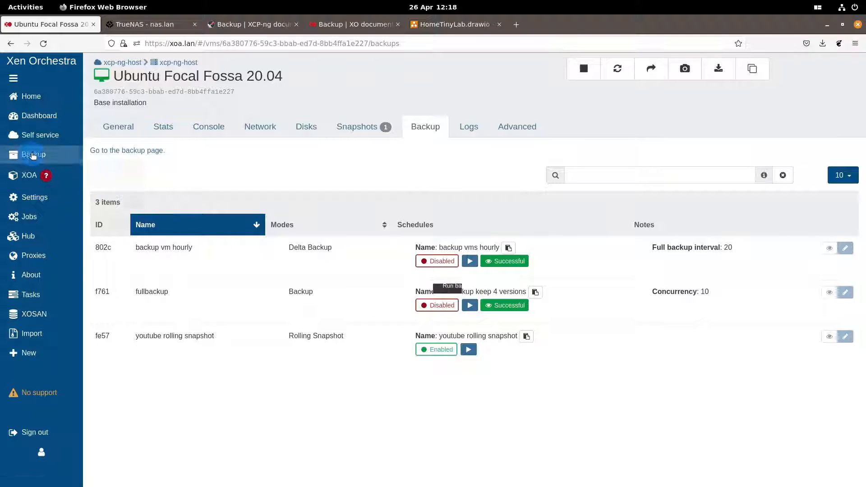
{"action": "mouse_move", "coordinate": [54, 162]}
{"action": "left_click", "coordinate": [124, 161]}
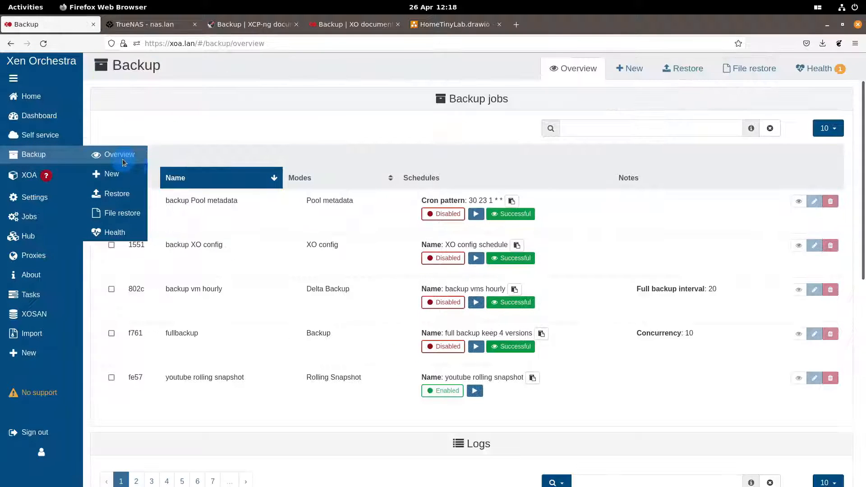
{"action": "scroll", "coordinate": [356, 320], "scroll_direction": "down", "scroll_amount": 3}
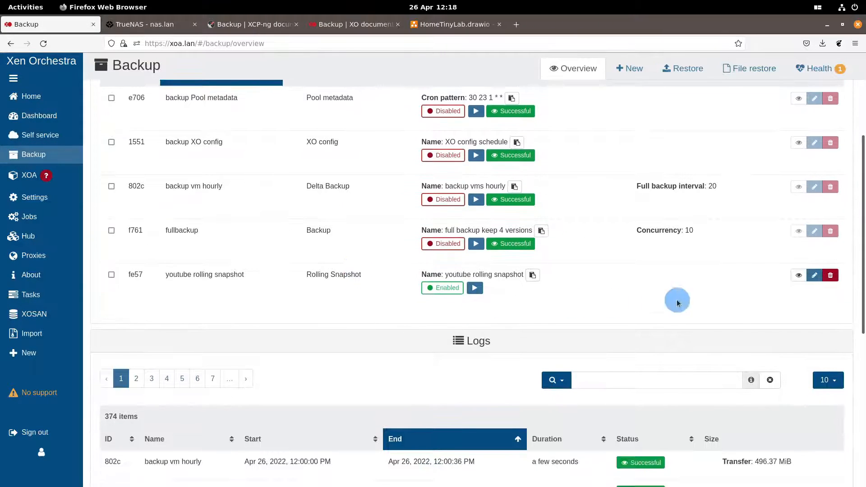
{"action": "left_click", "coordinate": [799, 280]}
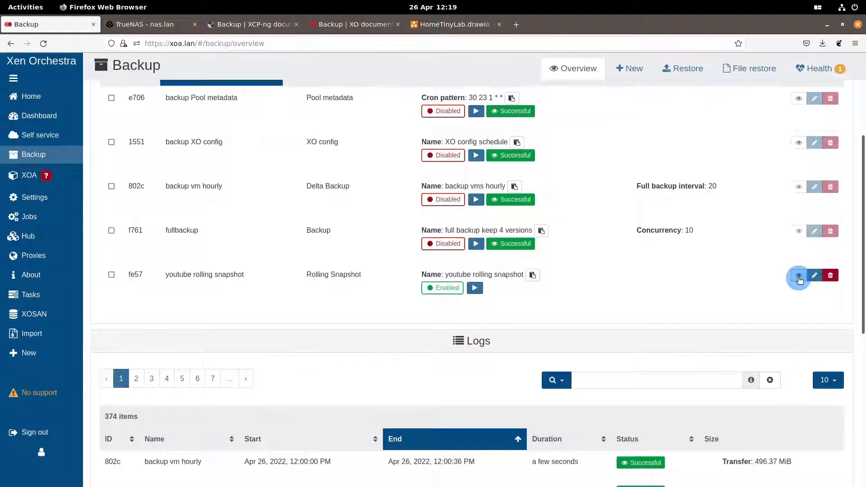
{"action": "left_click", "coordinate": [799, 278]}
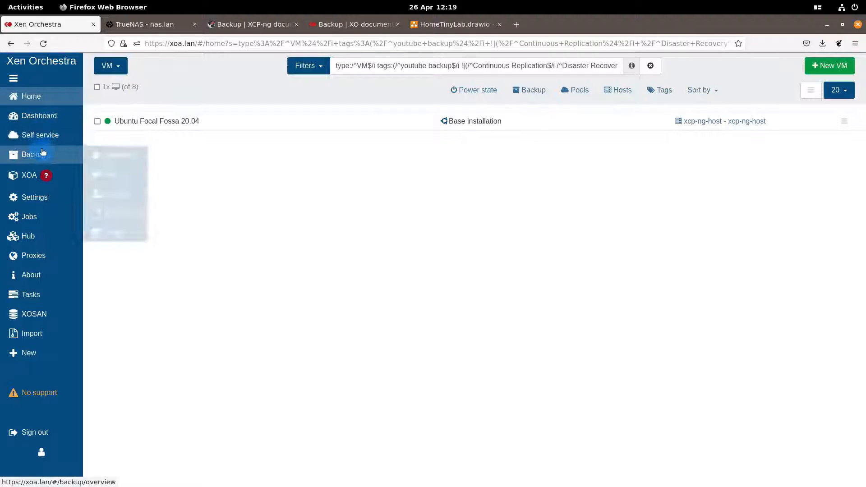
Add the tag "youtube backup" to the PiHole VM.
{"action": "mouse_move", "coordinate": [41, 96]}
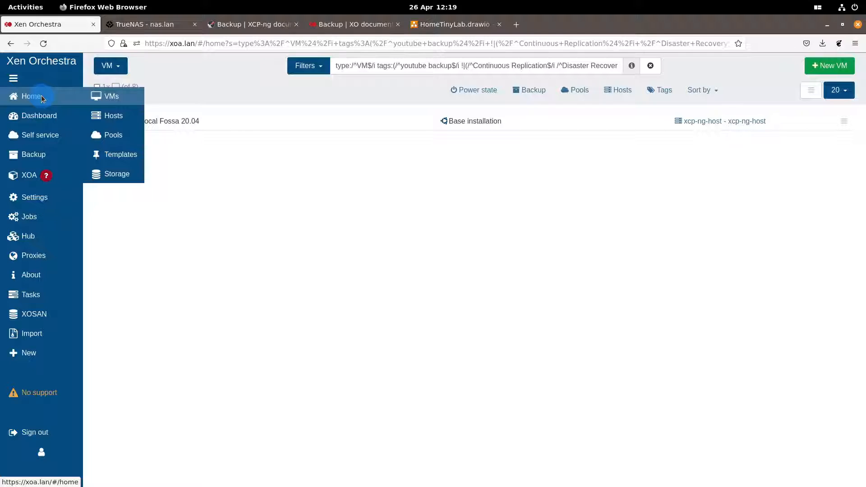
{"action": "left_click", "coordinate": [113, 101]}
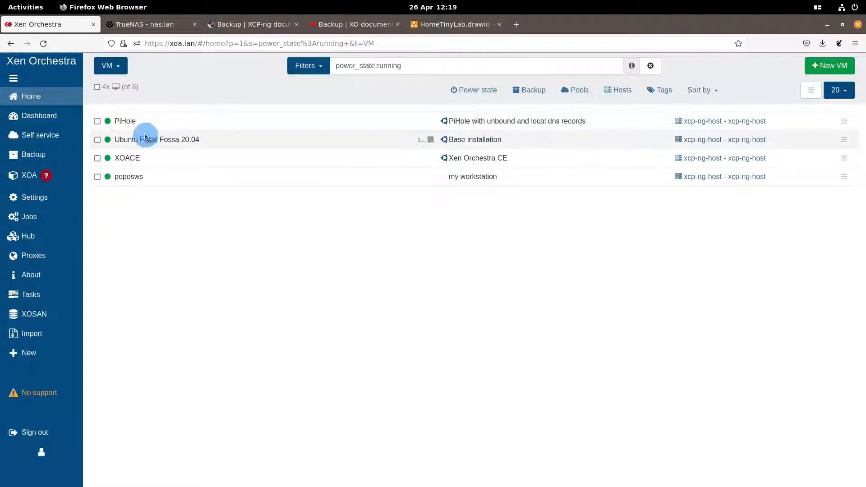
{"action": "left_click", "coordinate": [129, 123]}
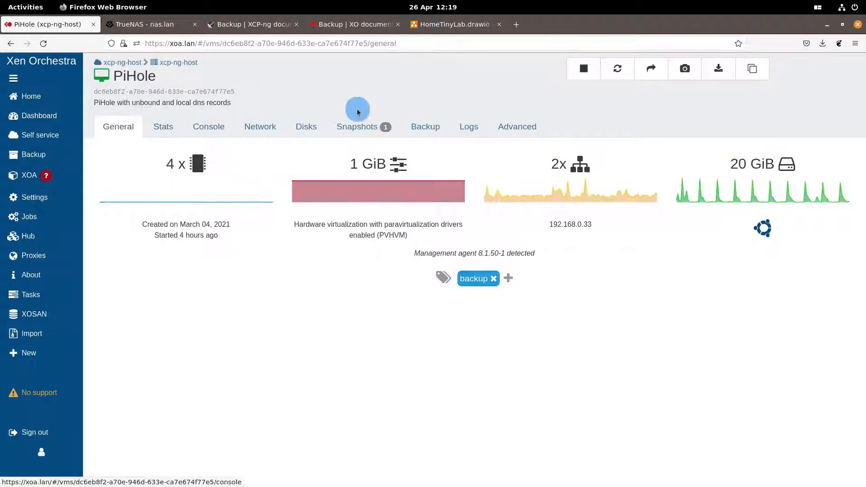
{"action": "left_click", "coordinate": [509, 279]}
{"action": "type", "text": "you"}
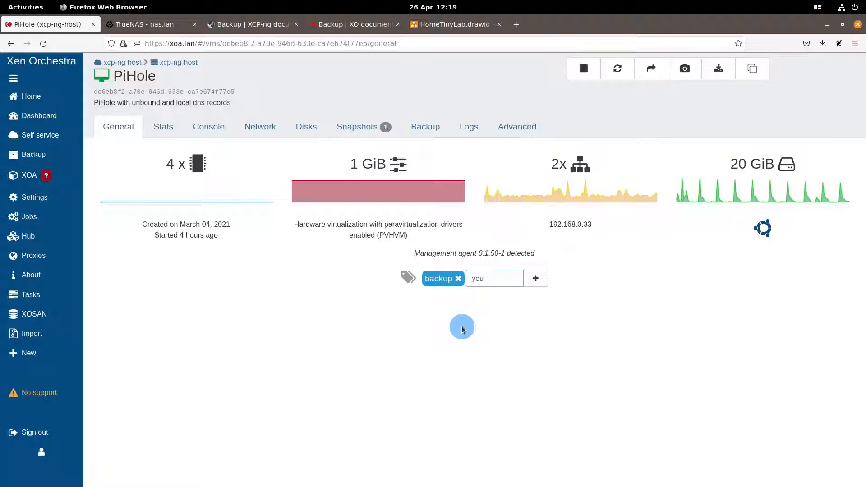
{"action": "type", "text": "tube"}
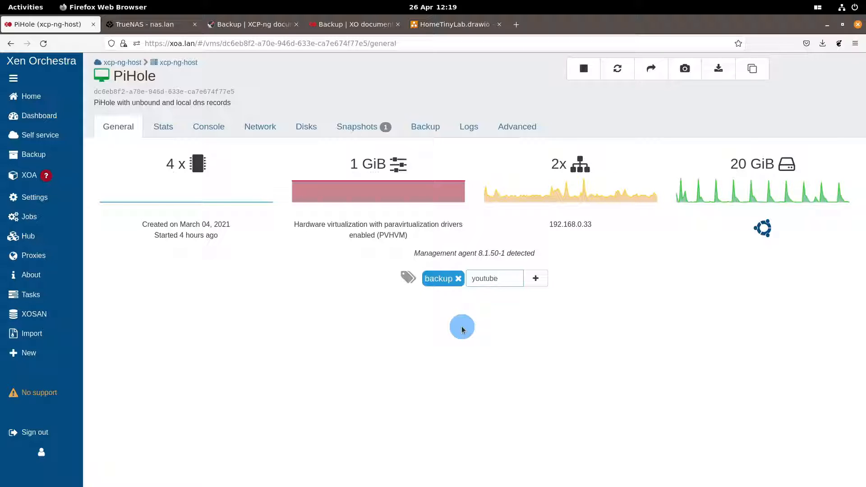
{"action": "type", "text": " backup"}
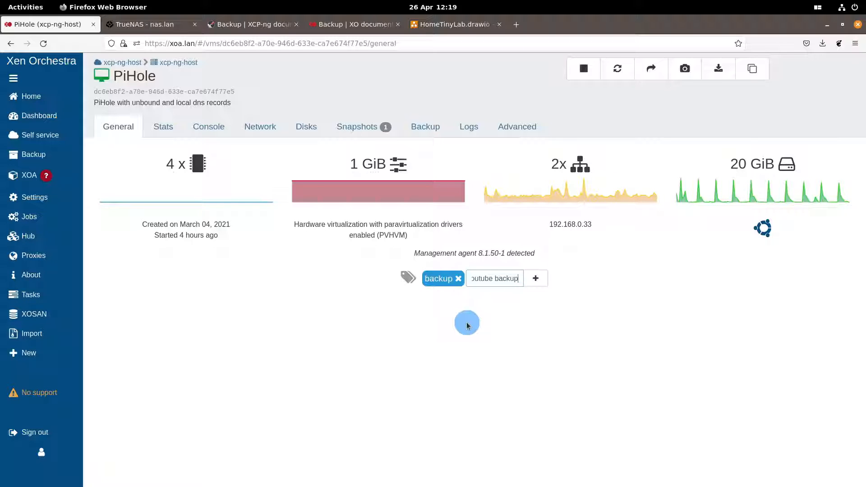
{"action": "key", "text": "Return"}
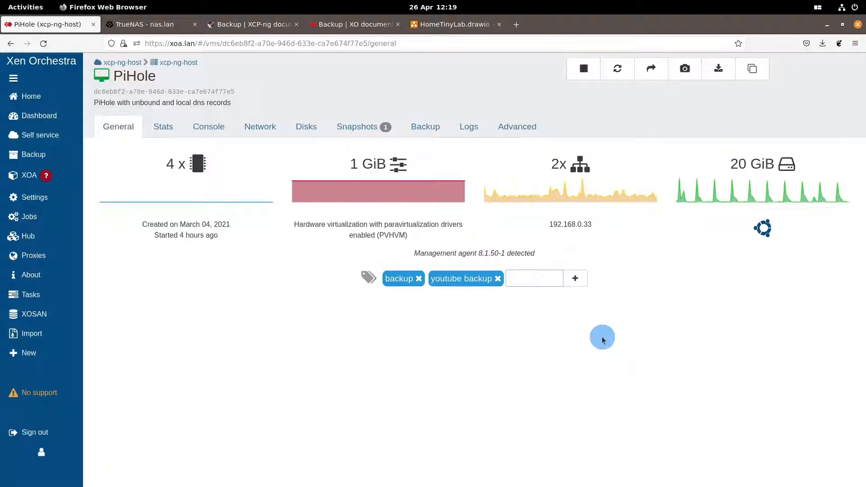
{"action": "left_click", "coordinate": [602, 338]}
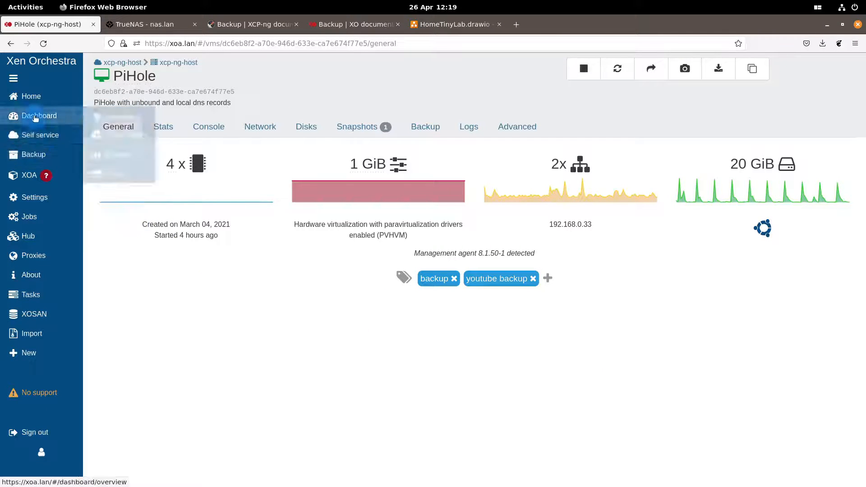
Return to the backup overview and list the VMs that the youtube rolling snapshot job matches with the added PiHole tag.
{"action": "mouse_move", "coordinate": [34, 157]}
{"action": "left_click", "coordinate": [92, 156]}
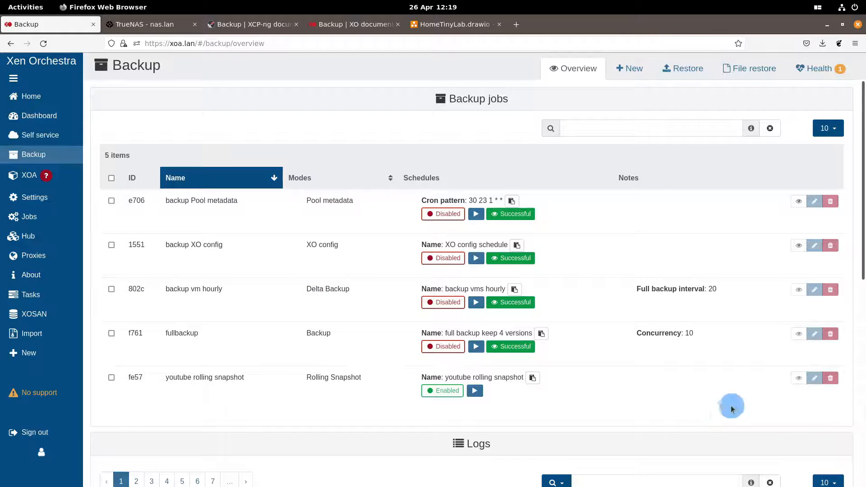
{"action": "left_click", "coordinate": [798, 379]}
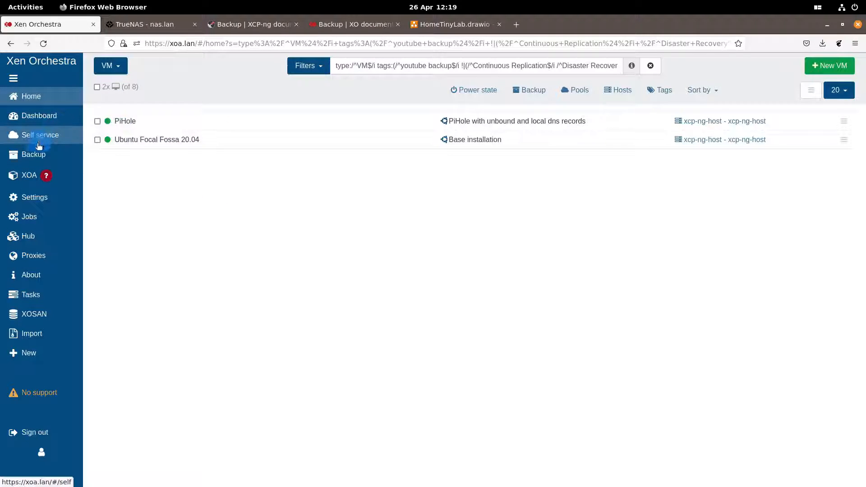
Disable the youtube rolling snapshot schedule in the backup jobs overview.
{"action": "mouse_move", "coordinate": [36, 155]}
{"action": "left_click", "coordinate": [118, 152]}
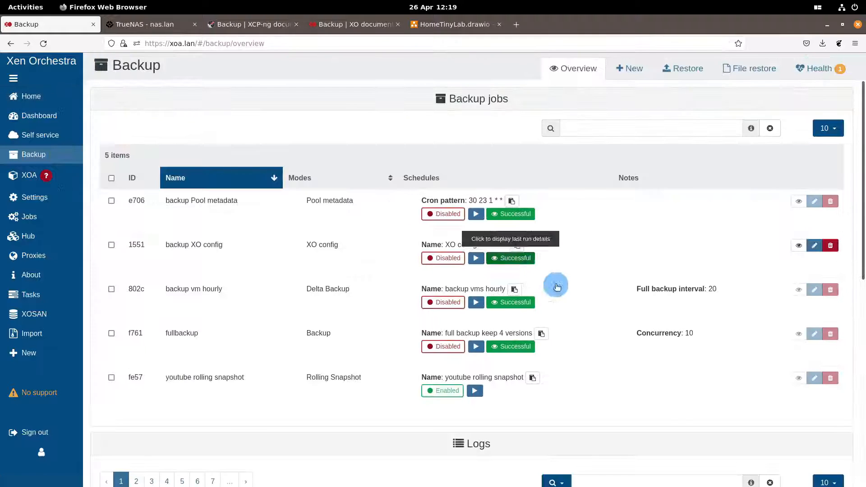
{"action": "scroll", "coordinate": [610, 368], "scroll_direction": "down", "scroll_amount": 3}
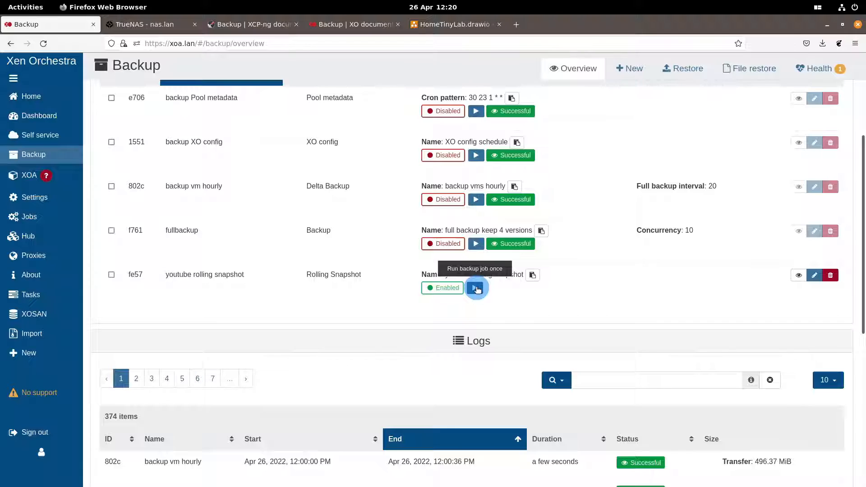
{"action": "left_click", "coordinate": [477, 289]}
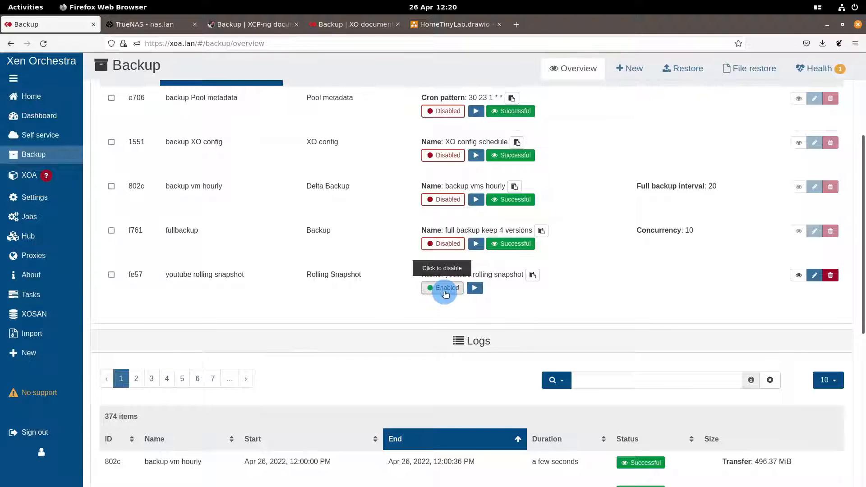
{"action": "left_click", "coordinate": [445, 292]}
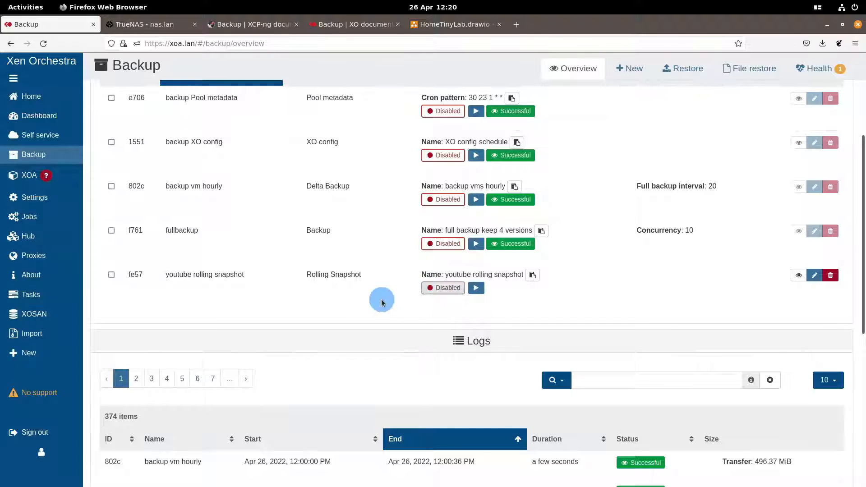
Run the youtube rolling snapshot job once manually and check its entry in the backup logs.
{"action": "left_click", "coordinate": [478, 291]}
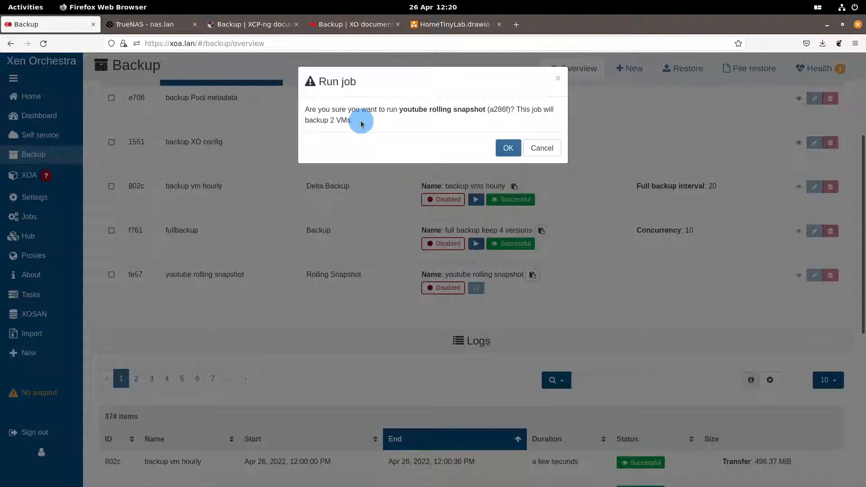
{"action": "left_click", "coordinate": [508, 149]}
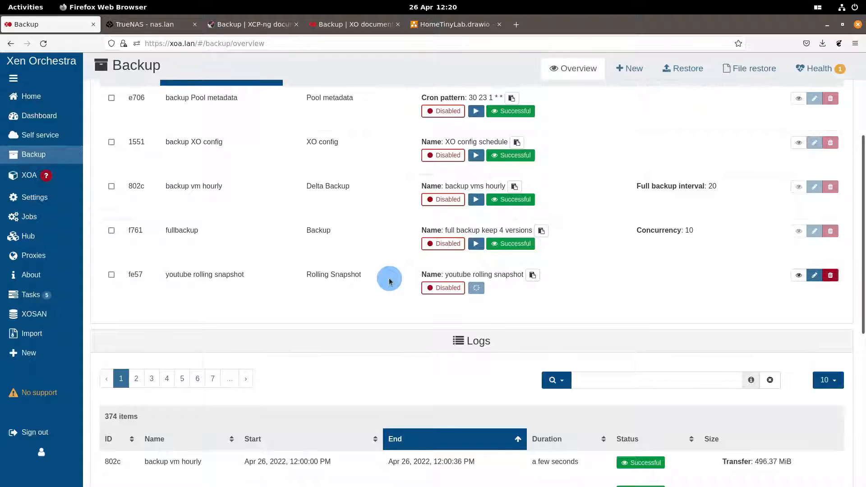
{"action": "scroll", "coordinate": [389, 281], "scroll_direction": "down", "scroll_amount": 4}
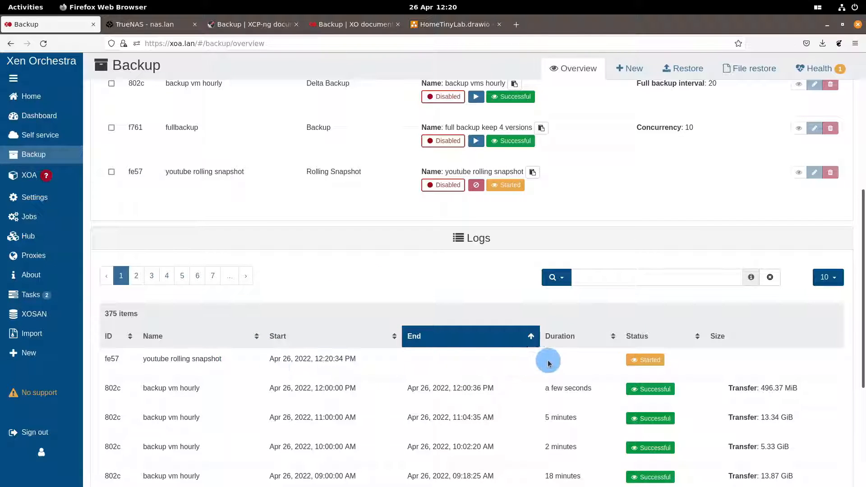
Review the log details of the youtube rolling snapshot run, and examine the snapshots of the Ubuntu Focal Fossa 20.04 VM.
{"action": "left_click", "coordinate": [637, 361]}
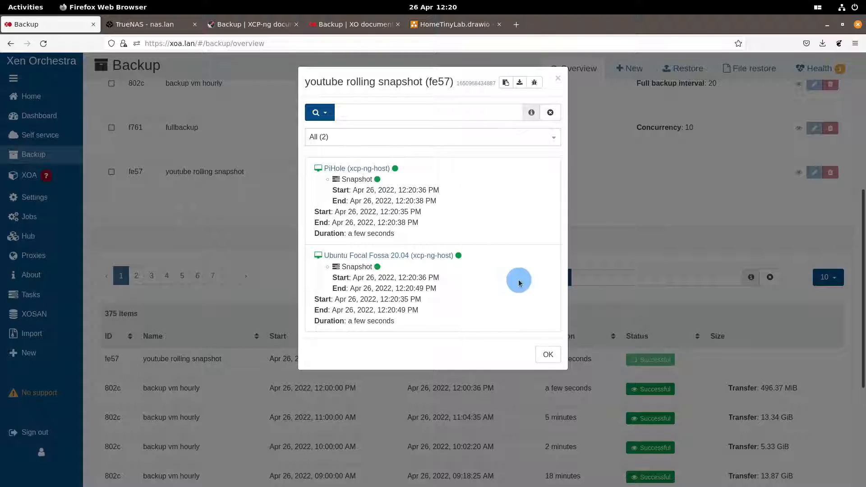
{"action": "left_click", "coordinate": [548, 354]}
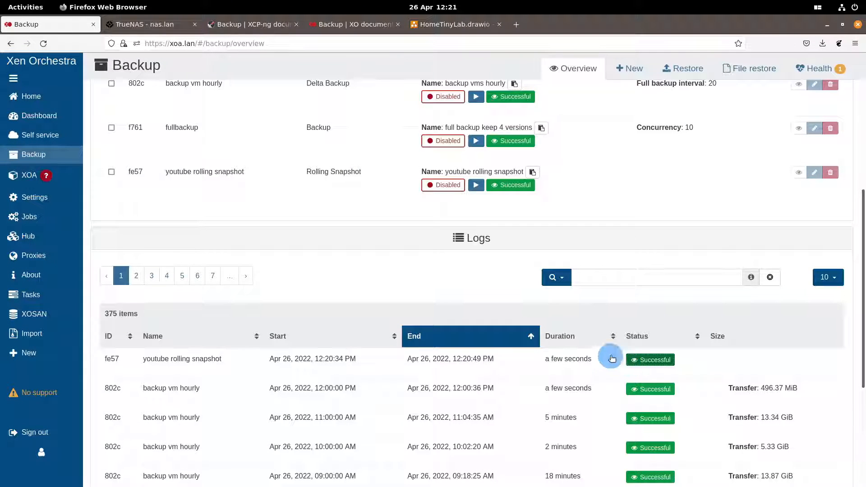
{"action": "mouse_move", "coordinate": [40, 99]}
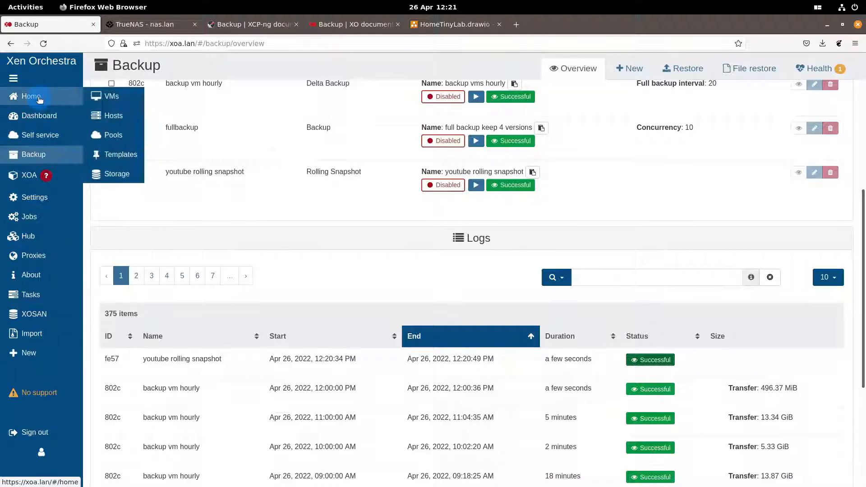
{"action": "left_click", "coordinate": [98, 101]}
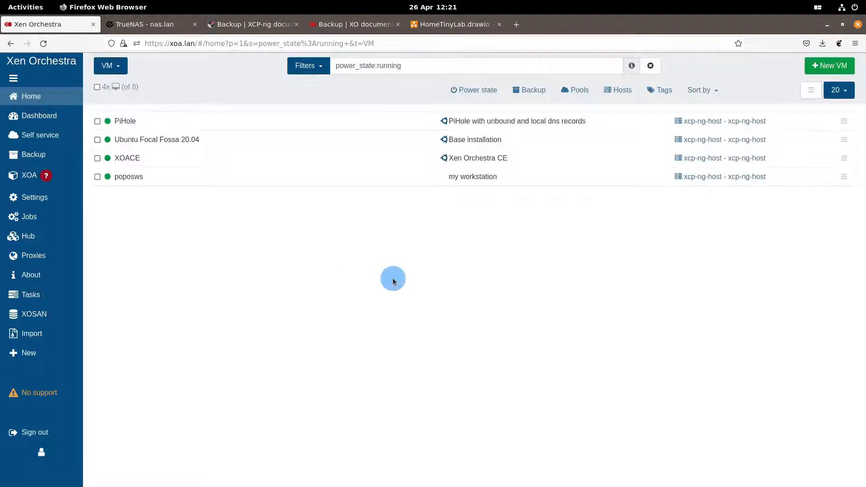
{"action": "left_click", "coordinate": [170, 140]}
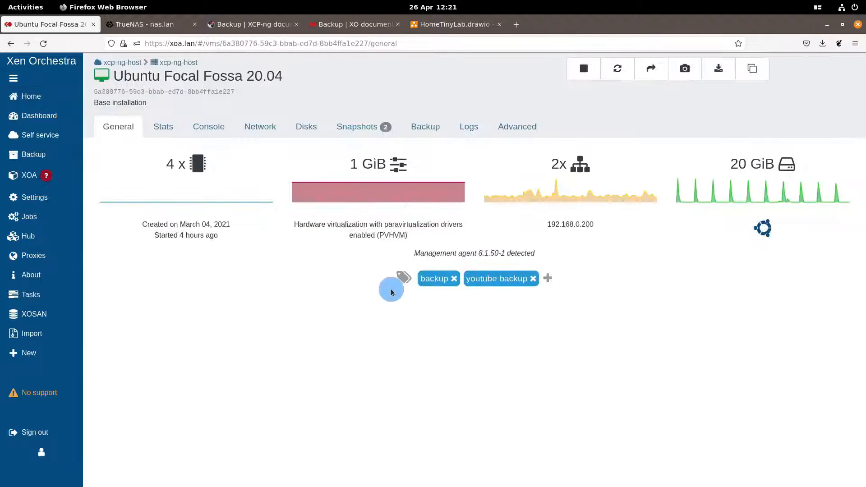
{"action": "left_click", "coordinate": [359, 129]}
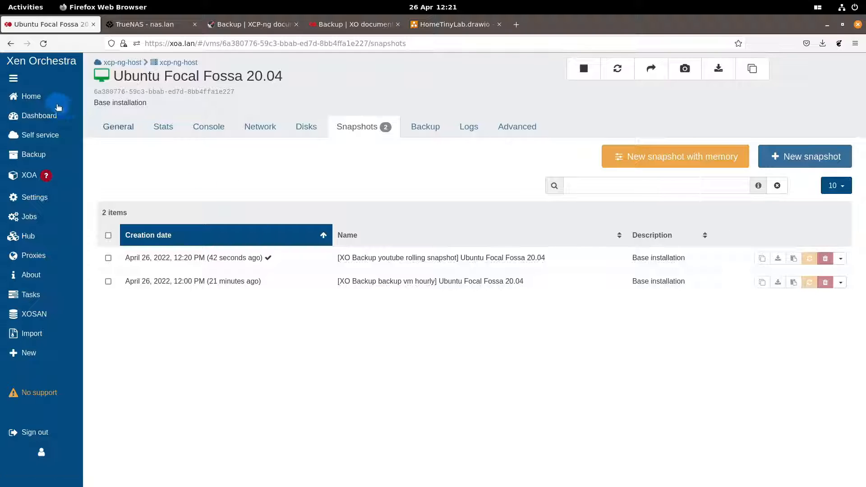
Return to the backup overview and run the youtube rolling snapshot job manually two more times.
{"action": "left_click", "coordinate": [28, 161]}
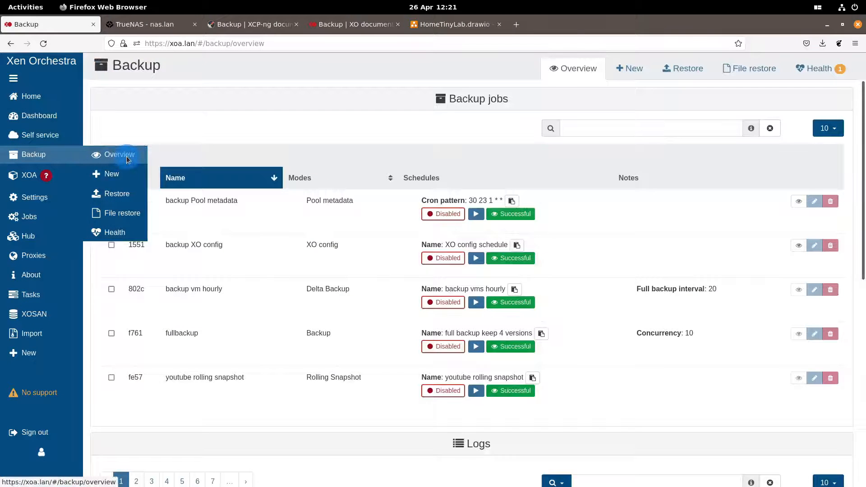
{"action": "scroll", "coordinate": [381, 311], "scroll_direction": "down", "scroll_amount": 3}
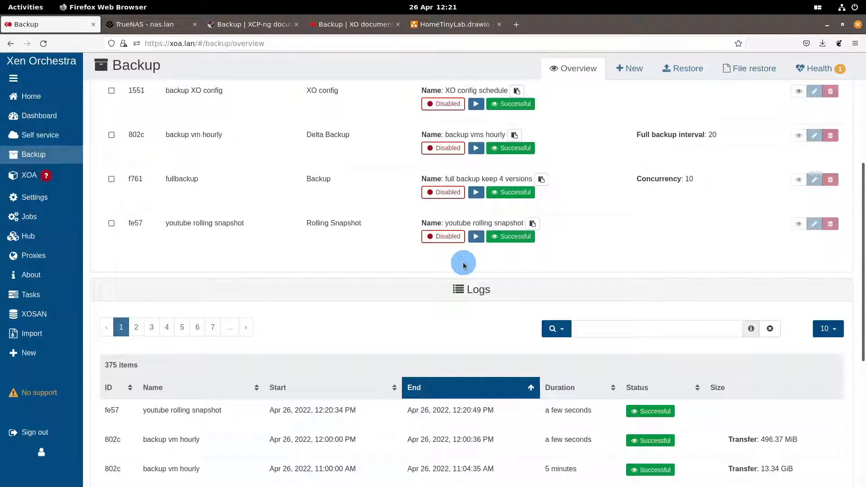
{"action": "left_click", "coordinate": [476, 238]}
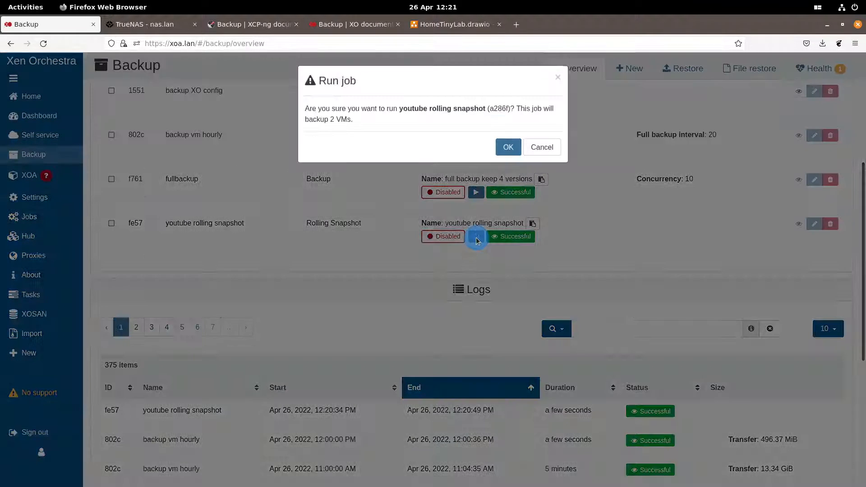
{"action": "left_click", "coordinate": [508, 148]}
{"action": "left_click", "coordinate": [461, 305]}
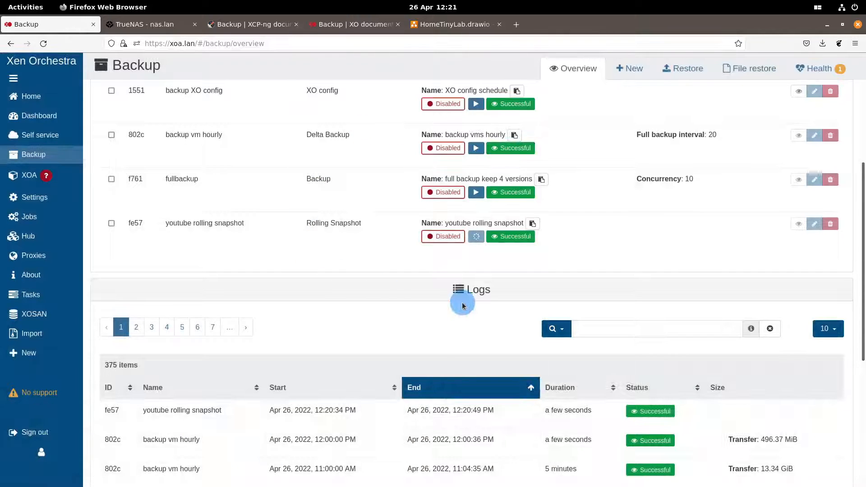
{"action": "scroll", "coordinate": [462, 304], "scroll_direction": "down", "scroll_amount": 2}
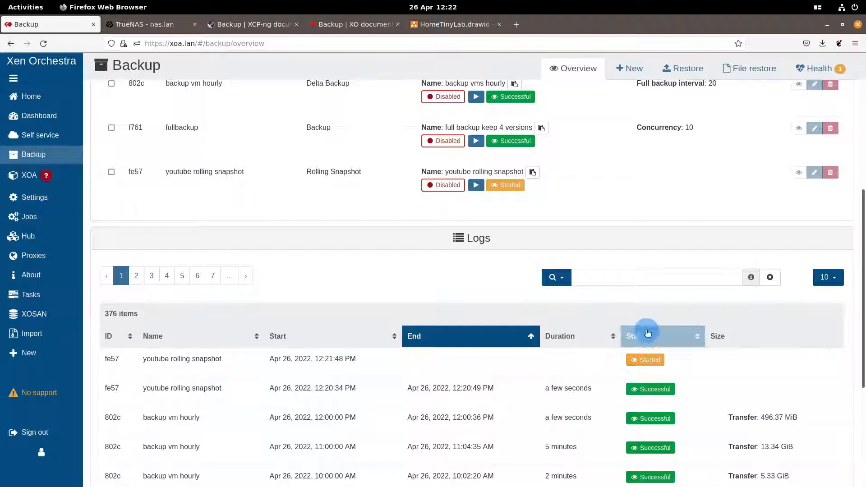
{"action": "left_click", "coordinate": [476, 185]}
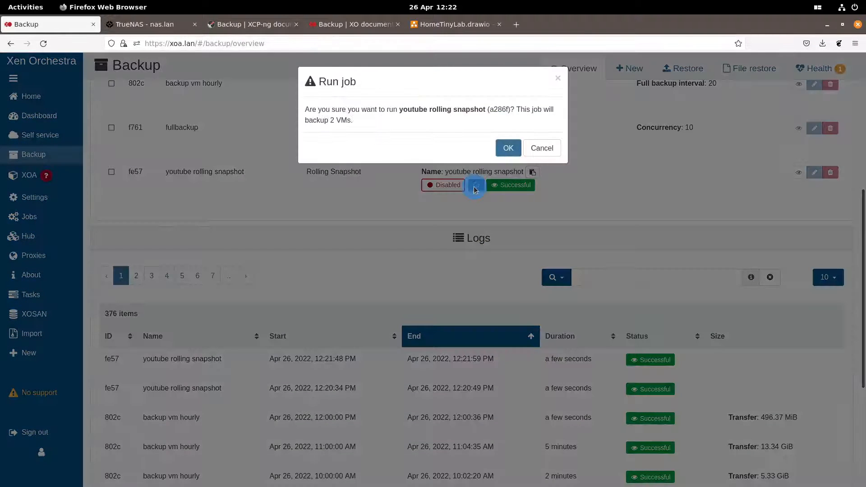
{"action": "left_click", "coordinate": [507, 153]}
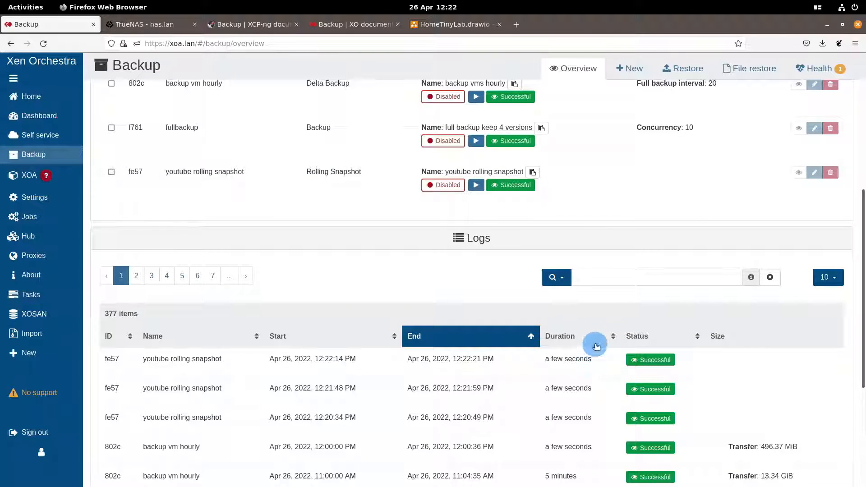
Check the snapshot list of the Ubuntu Focal Fossa 20.04 VM for the additional rolling snapshots.
{"action": "mouse_move", "coordinate": [31, 96]}
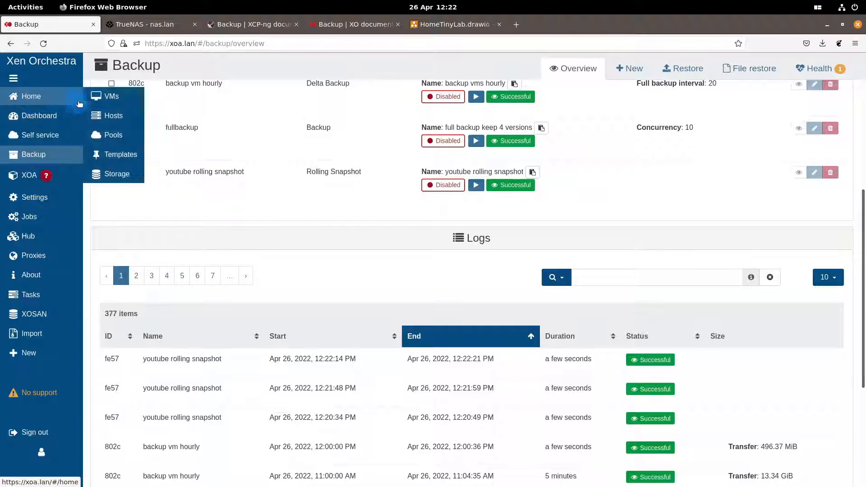
{"action": "left_click", "coordinate": [113, 94]}
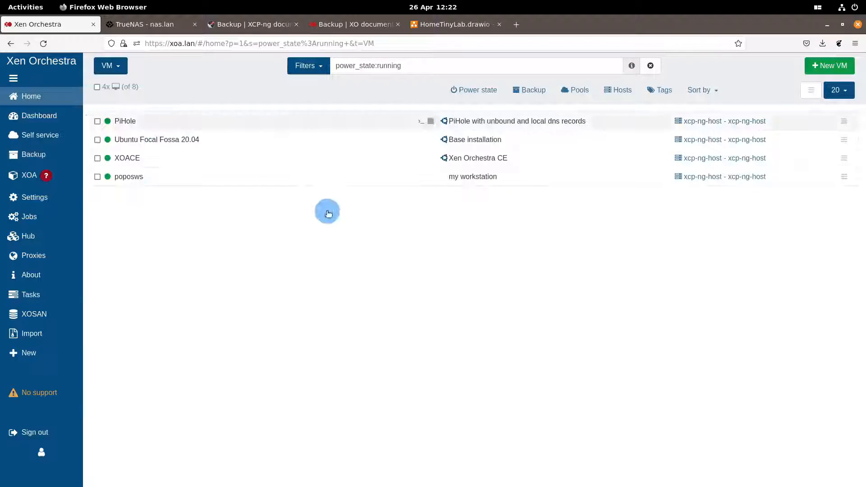
{"action": "left_click", "coordinate": [176, 140]}
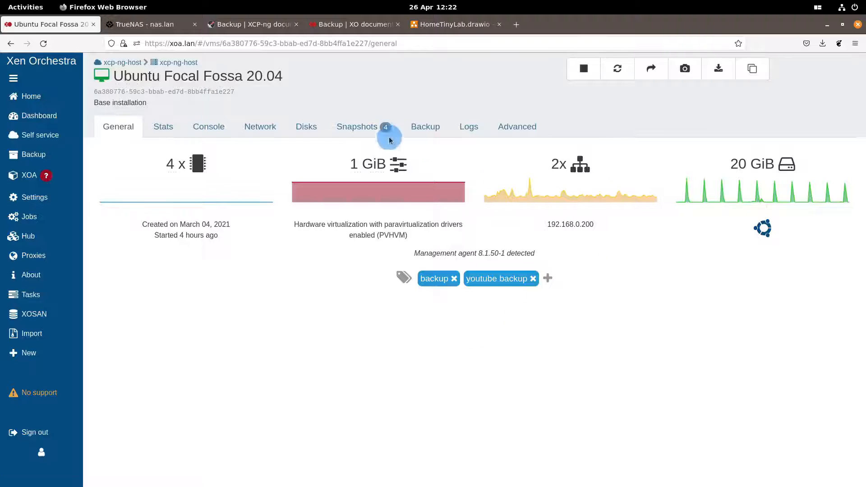
{"action": "left_click", "coordinate": [353, 128]}
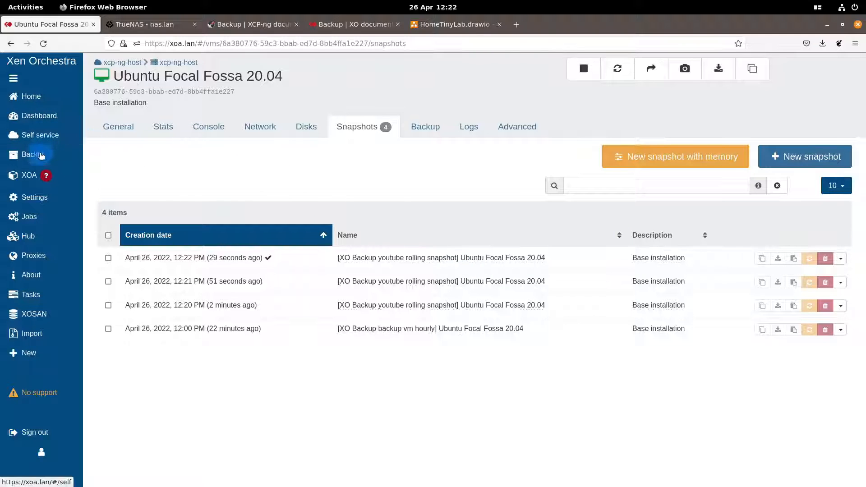
Run the youtube rolling snapshot job once more from the backup overview and check the backup logs.
{"action": "left_click", "coordinate": [40, 155]}
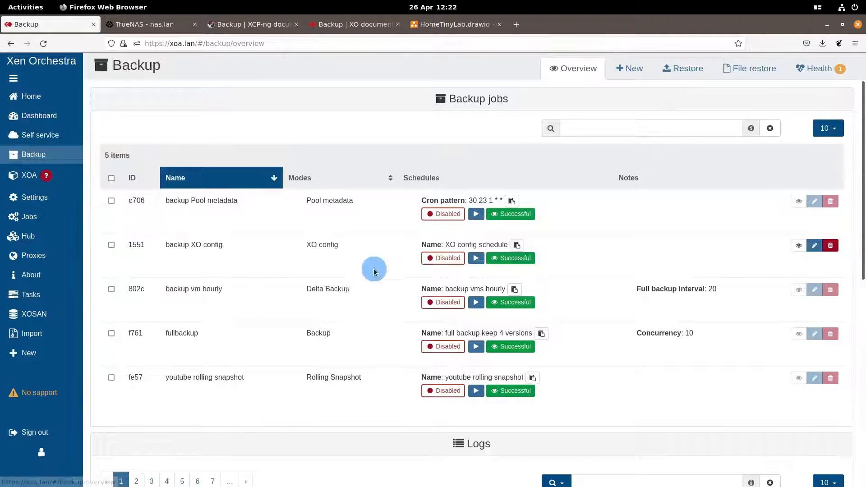
{"action": "scroll", "coordinate": [368, 276], "scroll_direction": "down", "scroll_amount": 2}
{"action": "scroll", "coordinate": [368, 275], "scroll_direction": "down", "scroll_amount": 5}
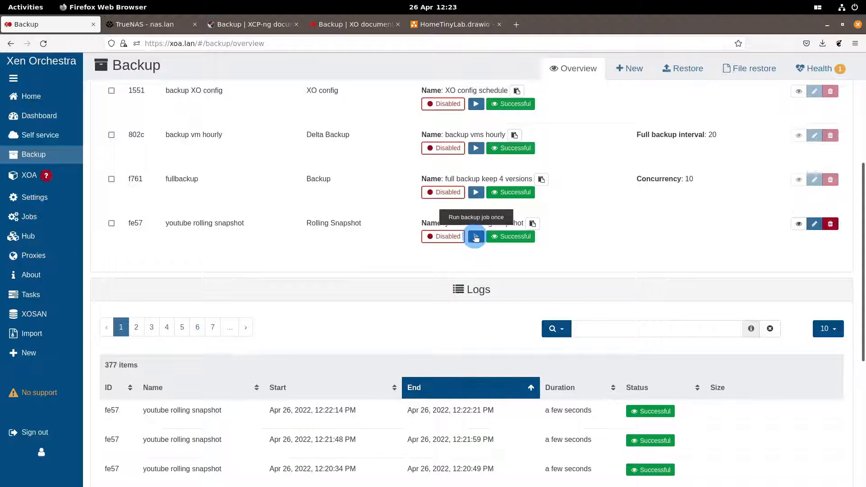
{"action": "left_click", "coordinate": [475, 237]}
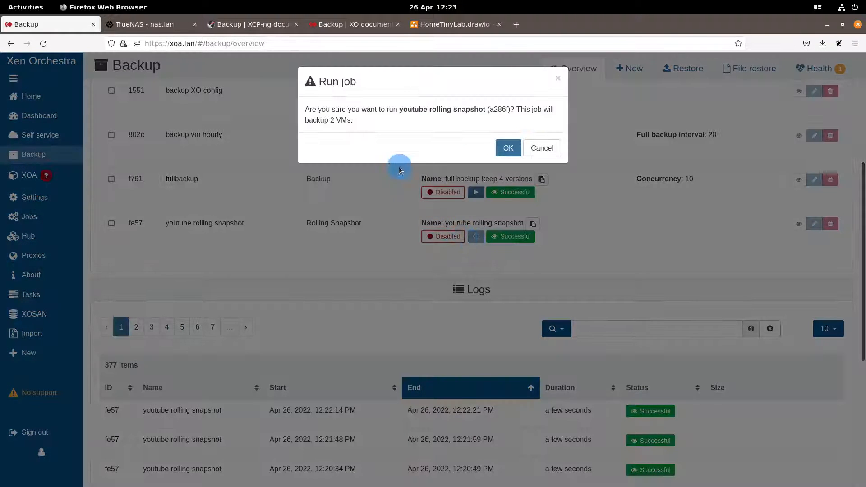
{"action": "left_click", "coordinate": [504, 150]}
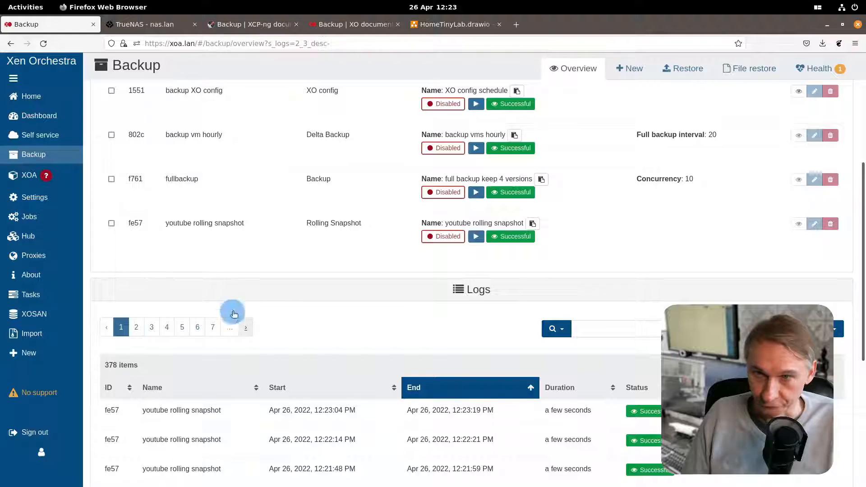
{"action": "left_click", "coordinate": [246, 328]}
Examine which rolling snapshots the Ubuntu Focal Fossa 20.04 VM keeps and which backup jobs cover it.
{"action": "left_click", "coordinate": [32, 97]}
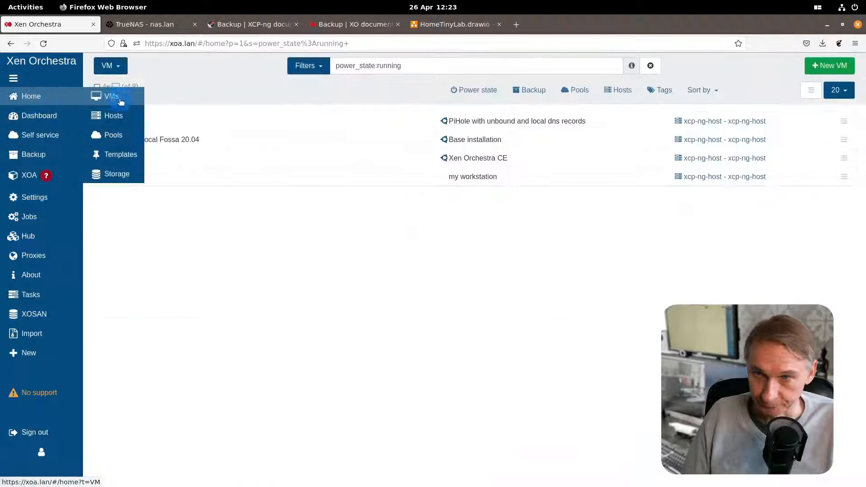
{"action": "left_click", "coordinate": [186, 141]}
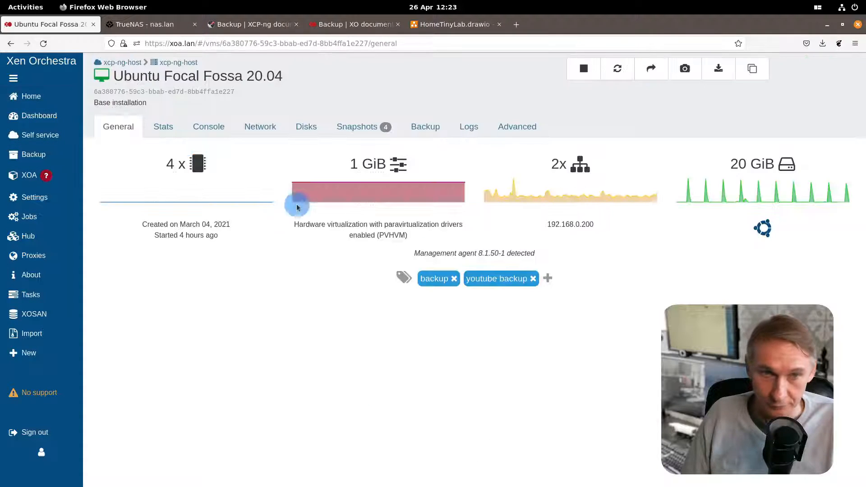
{"action": "left_click", "coordinate": [374, 131]}
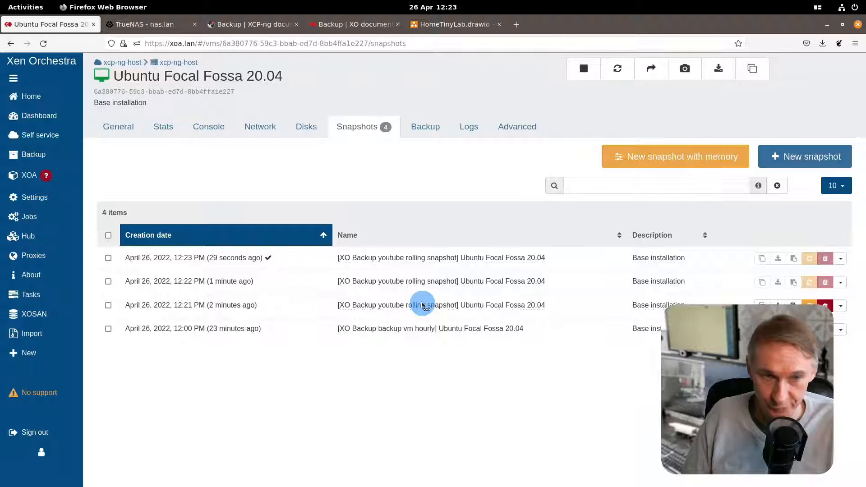
{"action": "left_click", "coordinate": [417, 130]}
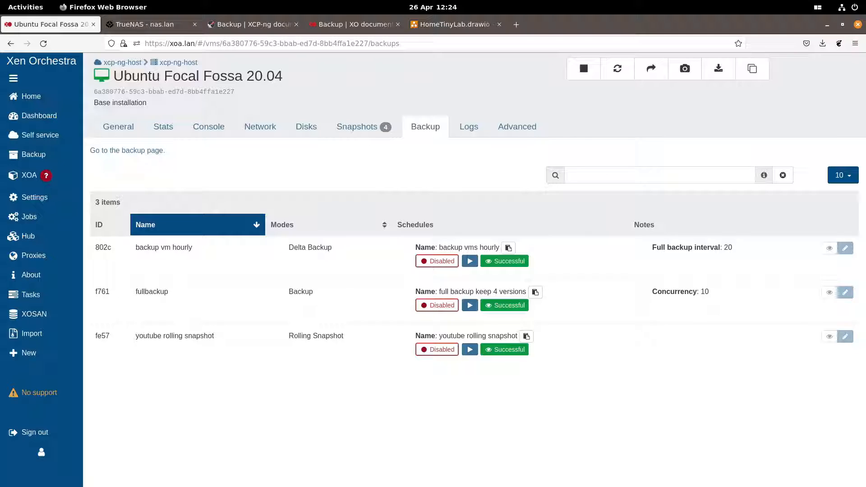
List the VMs matched by the youtube rolling snapshot job and examine the snapshots of the PiHole VM.
{"action": "left_click", "coordinate": [826, 339]}
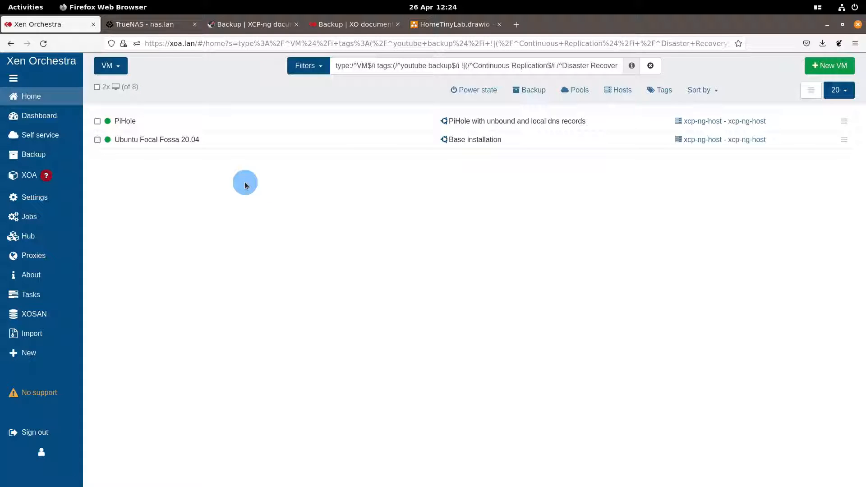
{"action": "left_click", "coordinate": [127, 122]}
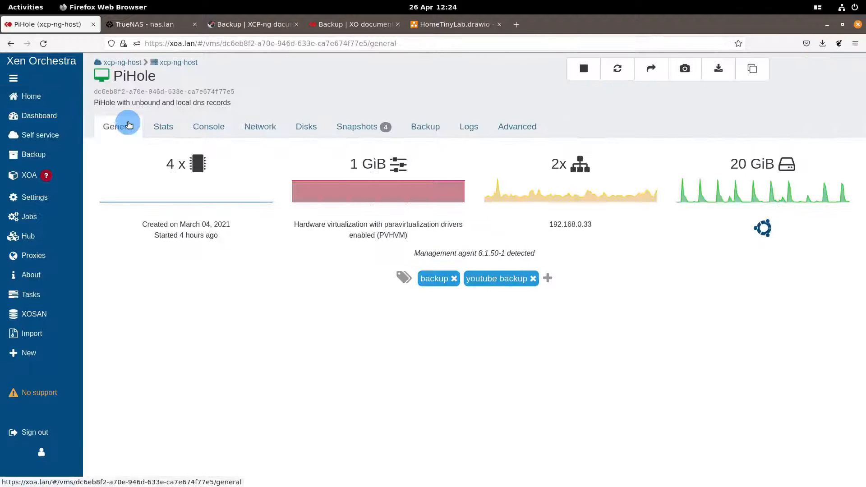
{"action": "left_click", "coordinate": [361, 131]}
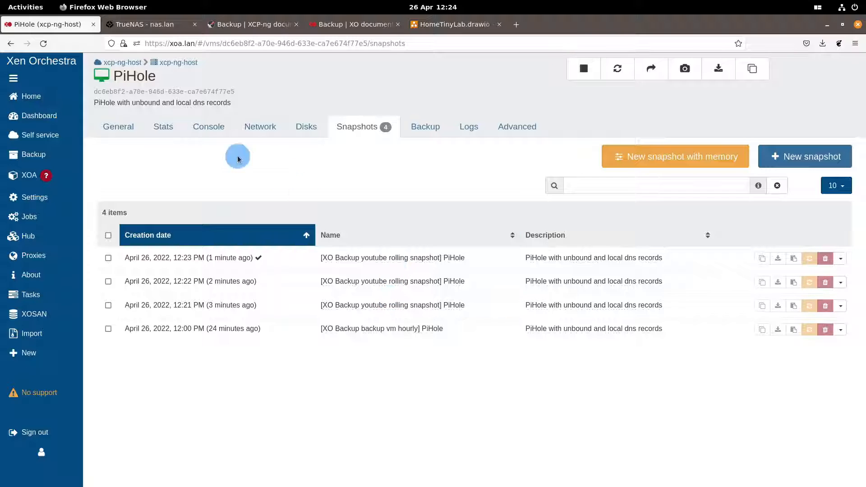
Open the Local storage SSD storage repository and examine the disks and snapshots stored on it.
{"action": "mouse_move", "coordinate": [34, 99]}
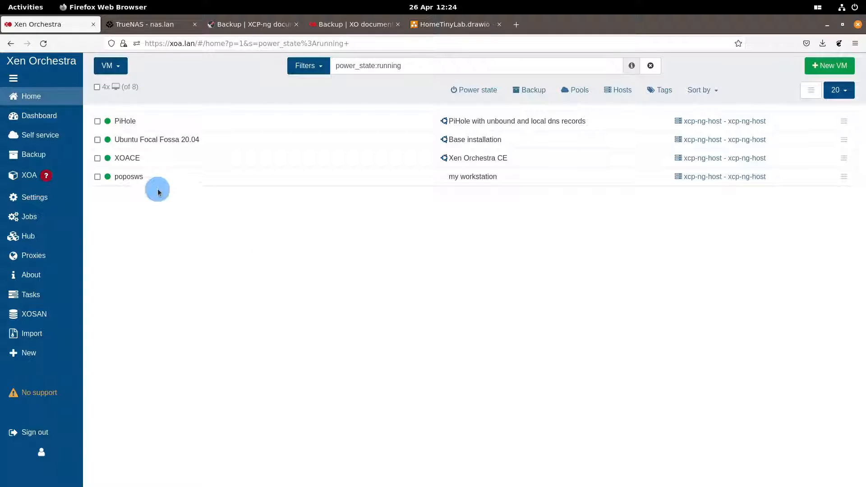
{"action": "mouse_move", "coordinate": [55, 113]}
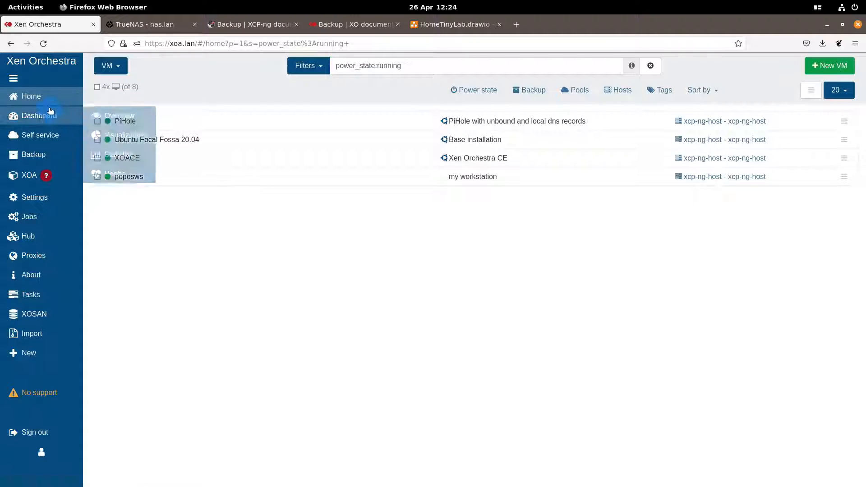
{"action": "mouse_move", "coordinate": [55, 97]}
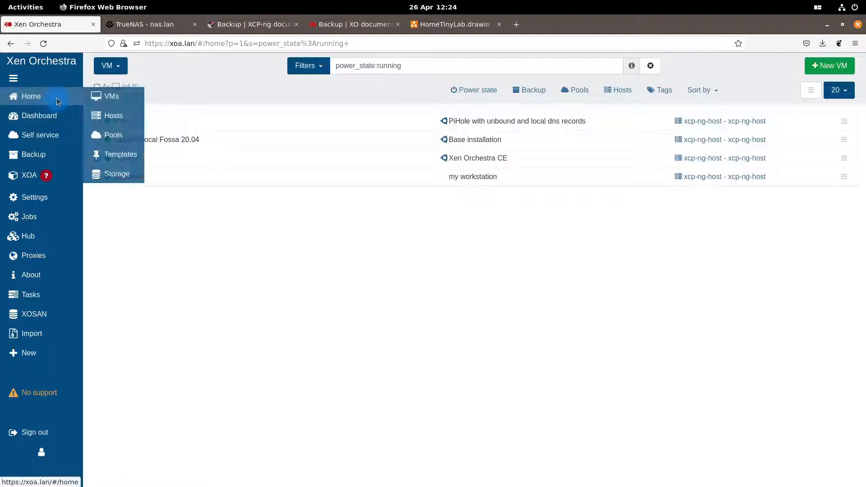
{"action": "left_click", "coordinate": [121, 177]}
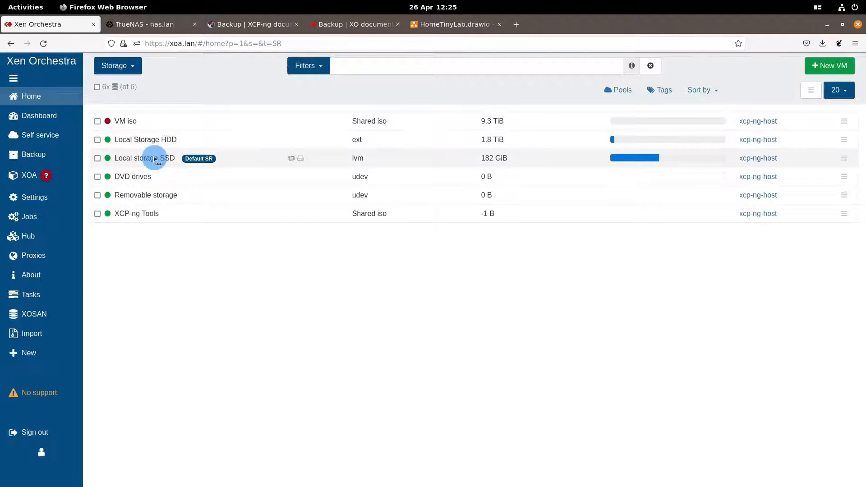
{"action": "left_click", "coordinate": [153, 158]}
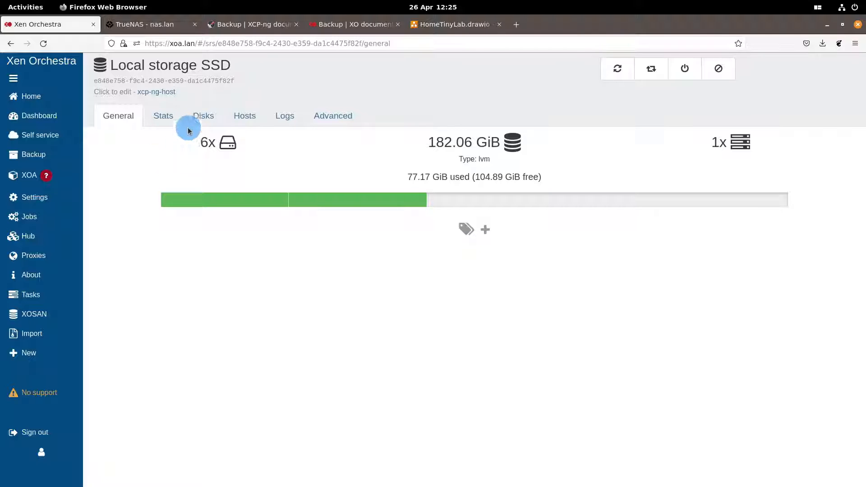
{"action": "left_click", "coordinate": [203, 115]}
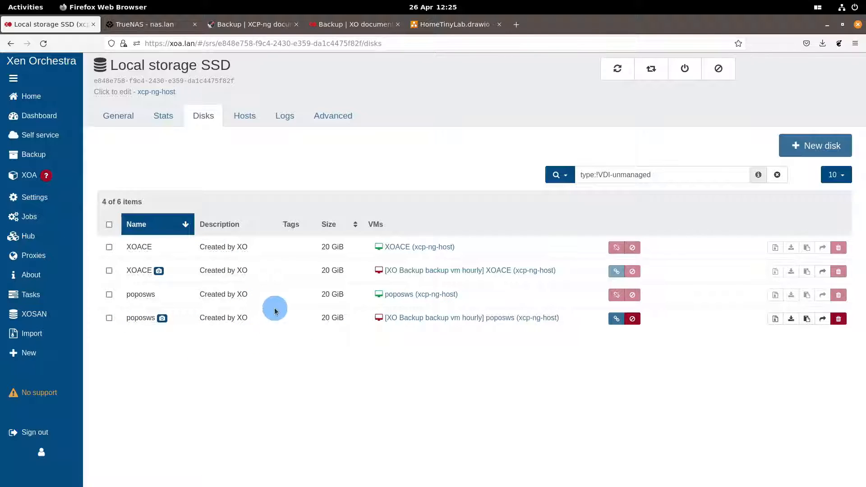
{"action": "mouse_move", "coordinate": [38, 96]}
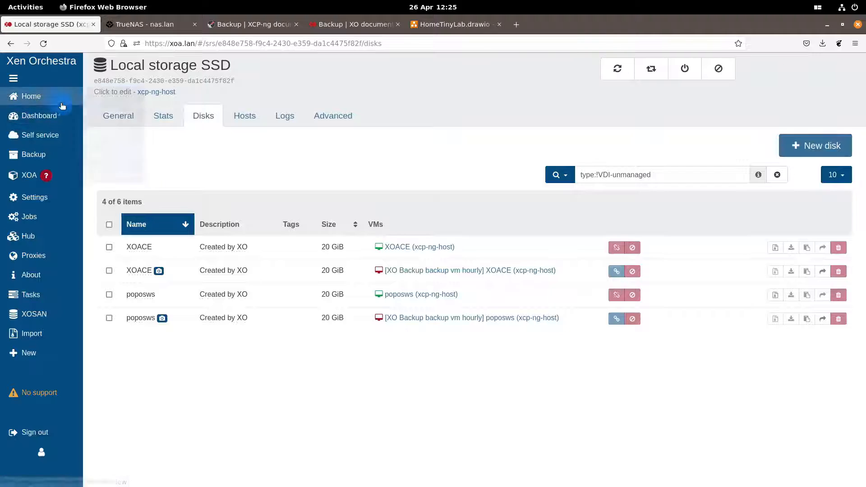
Open the Local Storage HDD storage repository, examine the disks and rolling snapshots stored on it, and return to the VM list.
{"action": "left_click", "coordinate": [127, 180]}
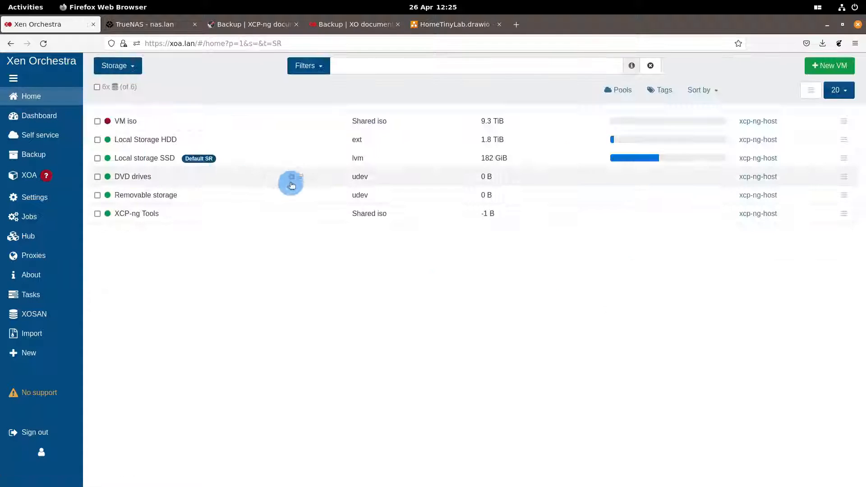
{"action": "left_click", "coordinate": [165, 145]}
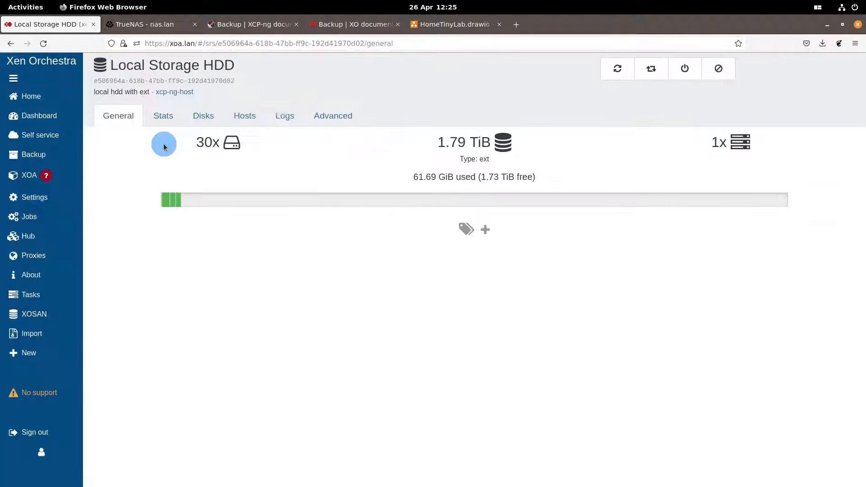
{"action": "left_click", "coordinate": [210, 123]}
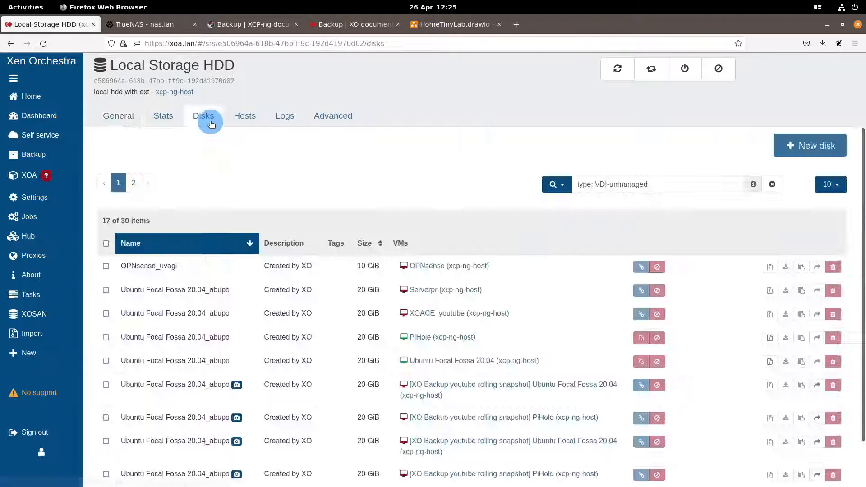
{"action": "scroll", "coordinate": [431, 328], "scroll_direction": "down", "scroll_amount": 2}
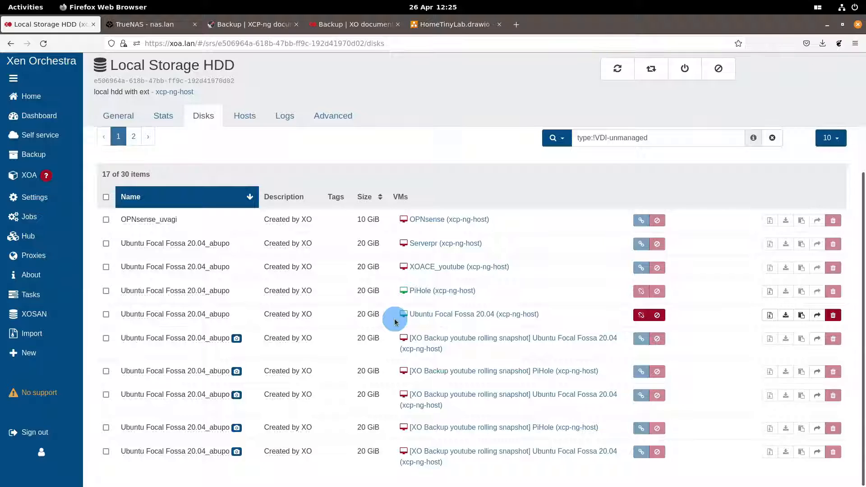
{"action": "scroll", "coordinate": [395, 322], "scroll_direction": "up", "scroll_amount": 2}
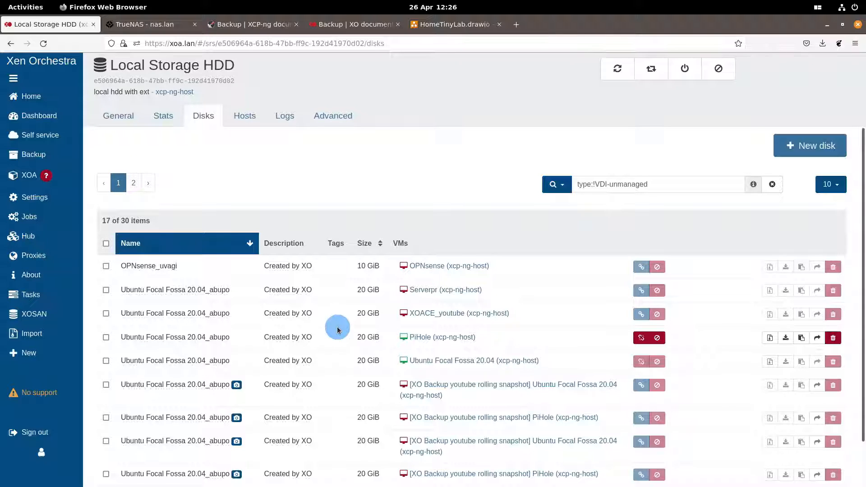
{"action": "mouse_move", "coordinate": [68, 101]}
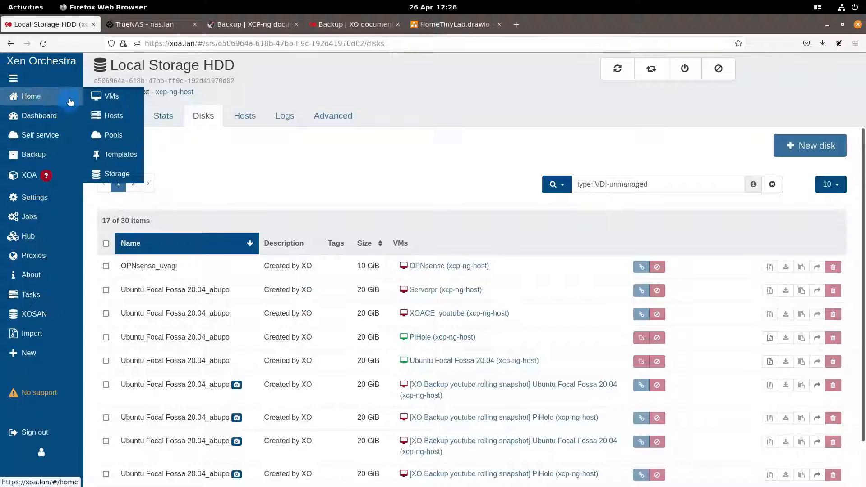
{"action": "left_click", "coordinate": [111, 98]}
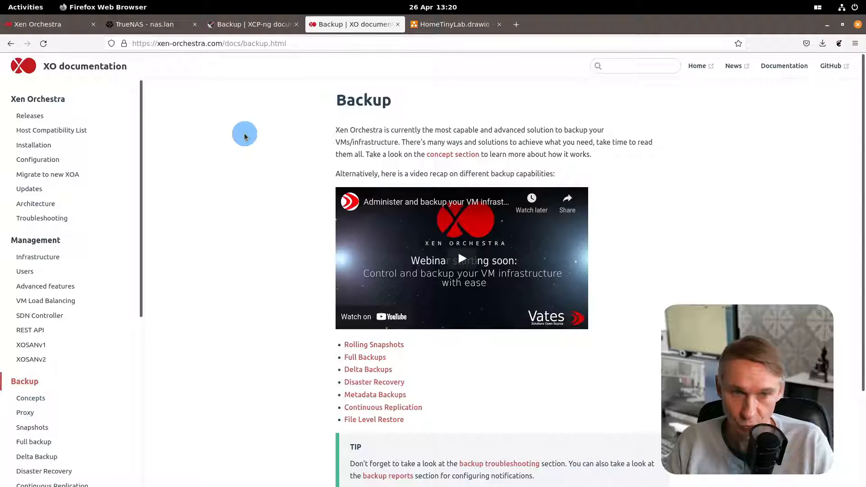
Switch to TrueNAS and log in as root with the account password.
{"action": "left_click", "coordinate": [144, 24]}
{"action": "left_click", "coordinate": [412, 297]}
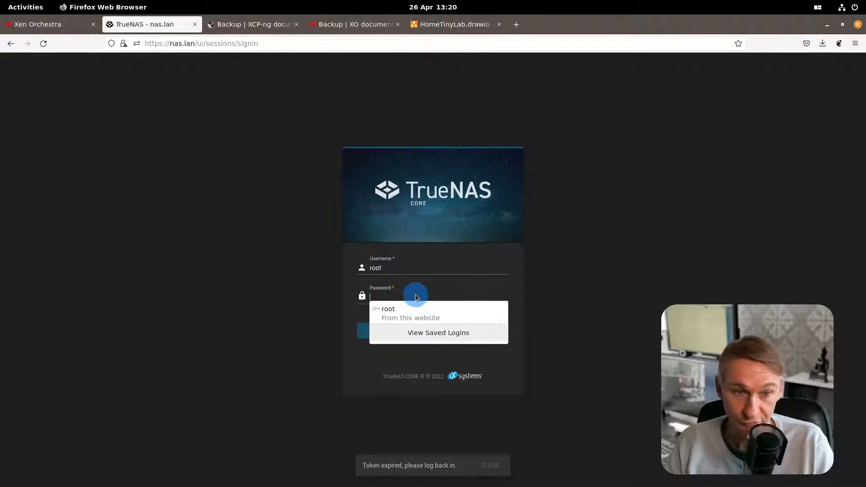
{"action": "type", "text": "a"}
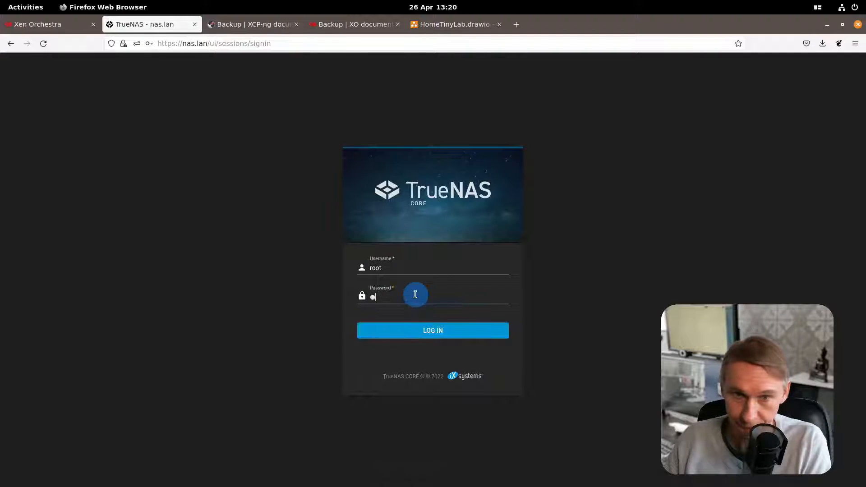
{"action": "type", "text": "*********"}
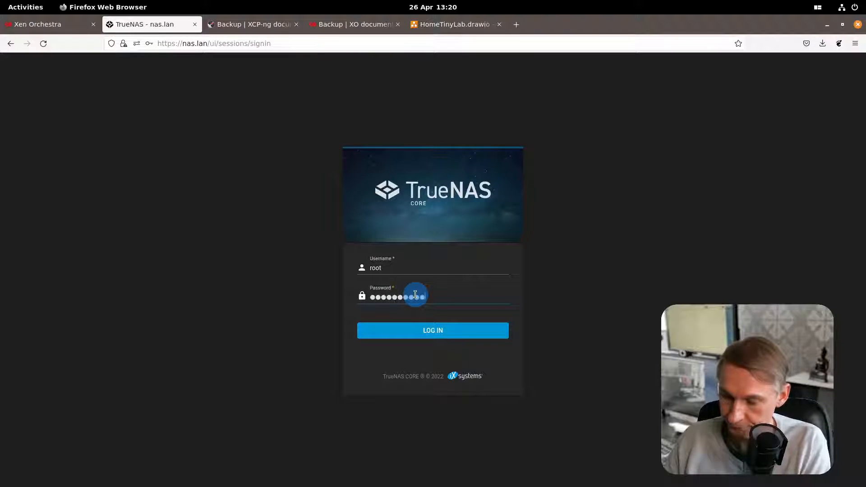
{"action": "type", "text": "***"}
{"action": "key", "text": "Return"}
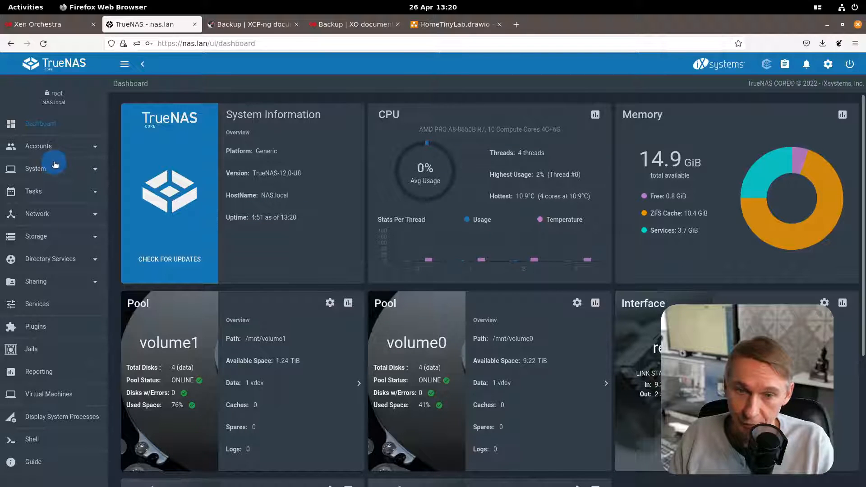
Open the storage pools and examine the datasets in volume0, in particular nfsxcpbackup.
{"action": "left_click", "coordinate": [40, 240]}
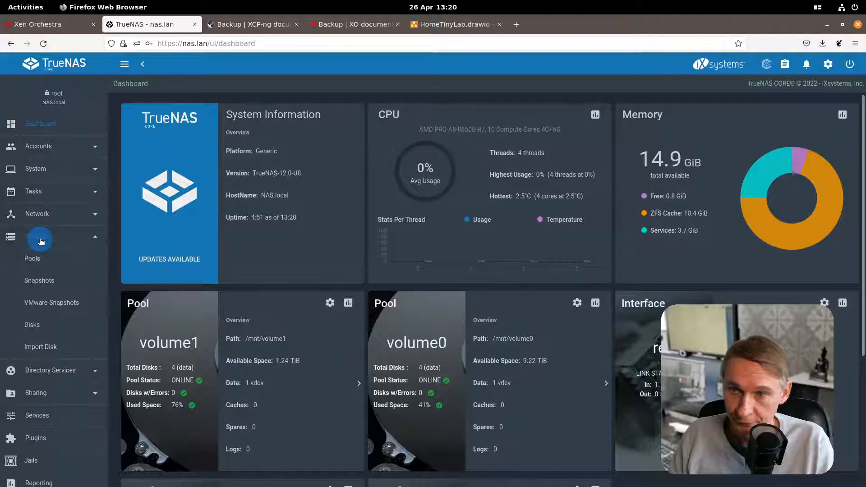
{"action": "left_click", "coordinate": [35, 266]}
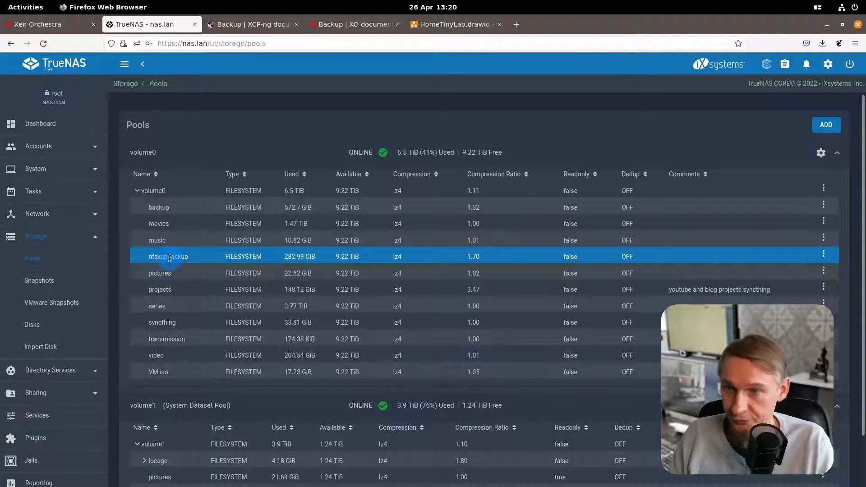
{"action": "left_click", "coordinate": [45, 264]}
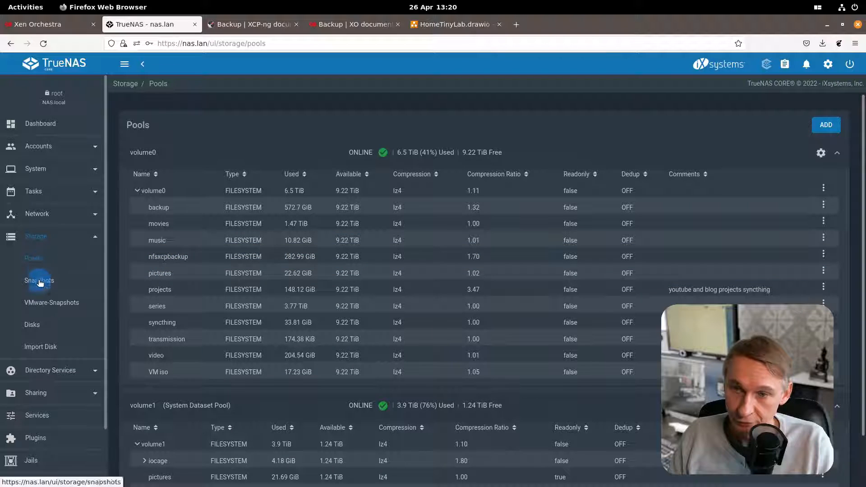
Display the Unix (NFS) shares configured on the NAS.
{"action": "scroll", "coordinate": [32, 354], "scroll_direction": "down", "scroll_amount": 2}
{"action": "left_click", "coordinate": [33, 354]}
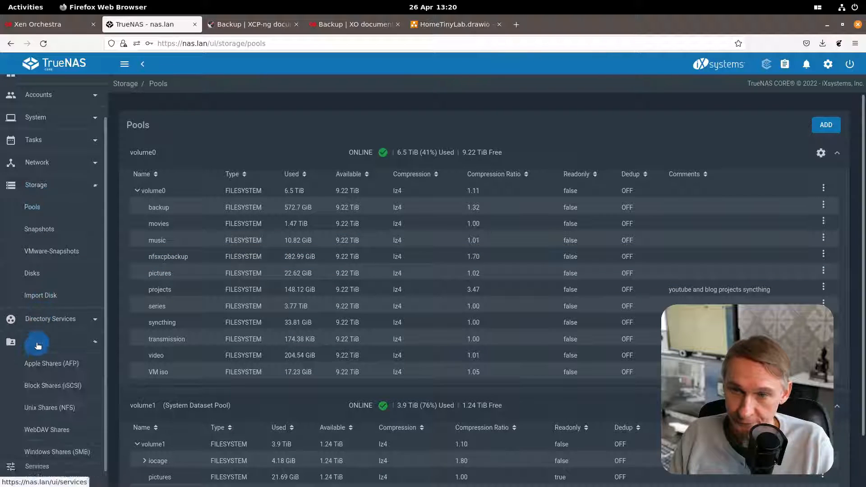
{"action": "left_click", "coordinate": [50, 342]}
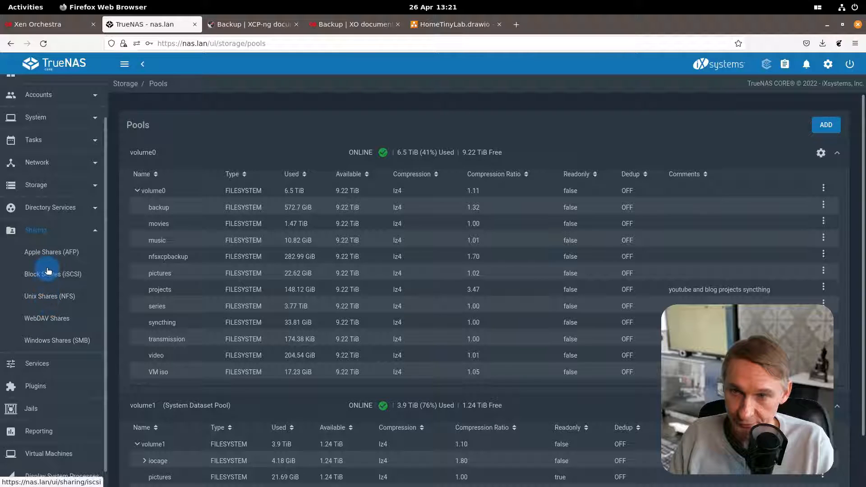
{"action": "left_click", "coordinate": [44, 302]}
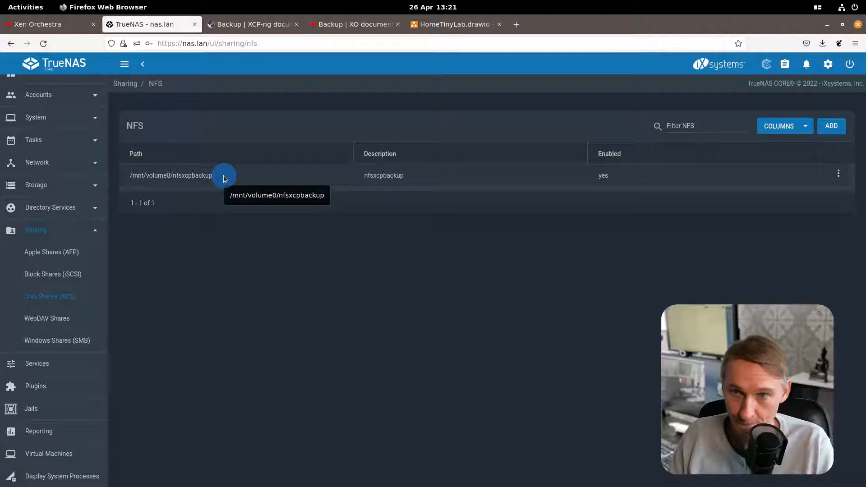
Examine the advanced access options of the nfsxcpbackup share, leave without saving, and return to the dashboard.
{"action": "left_click", "coordinate": [838, 179]}
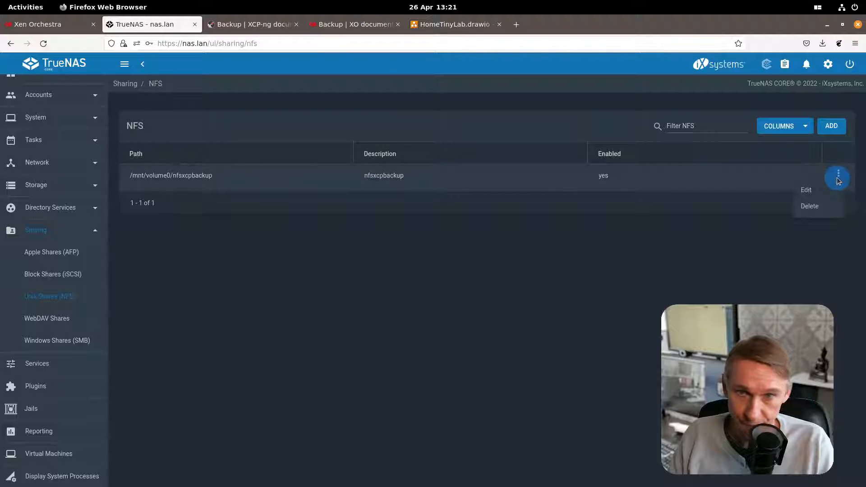
{"action": "left_click", "coordinate": [806, 195]}
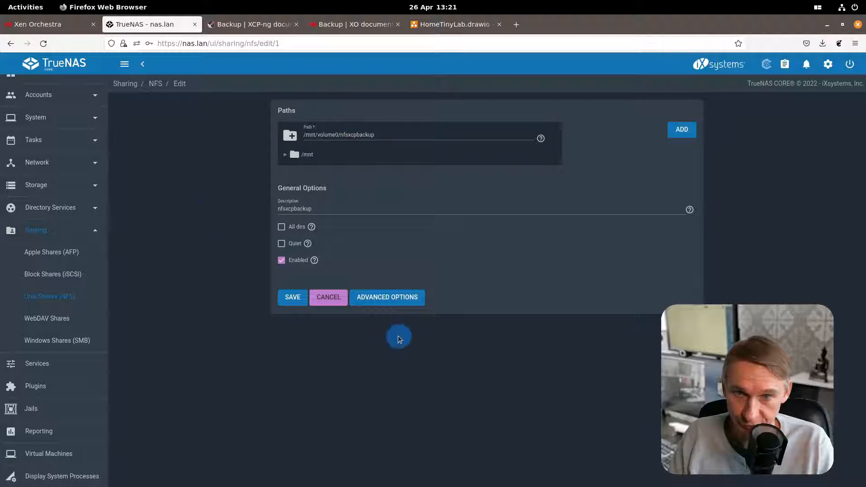
{"action": "left_click", "coordinate": [378, 297]}
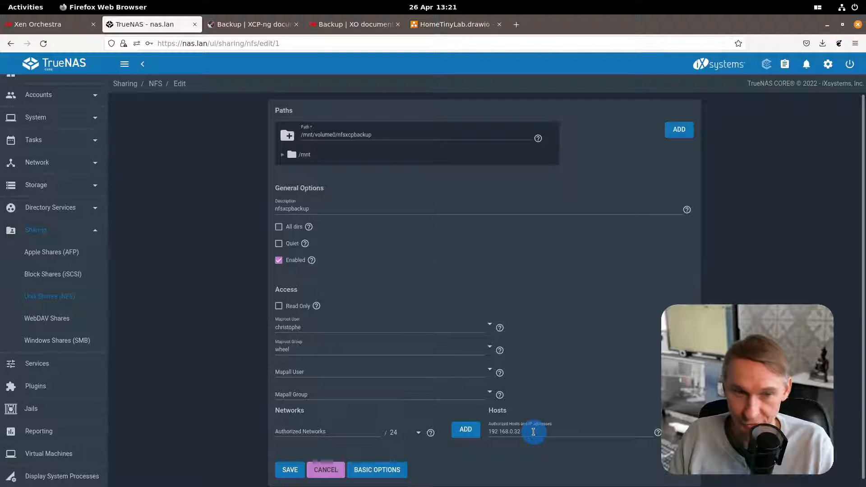
{"action": "left_click", "coordinate": [333, 471]}
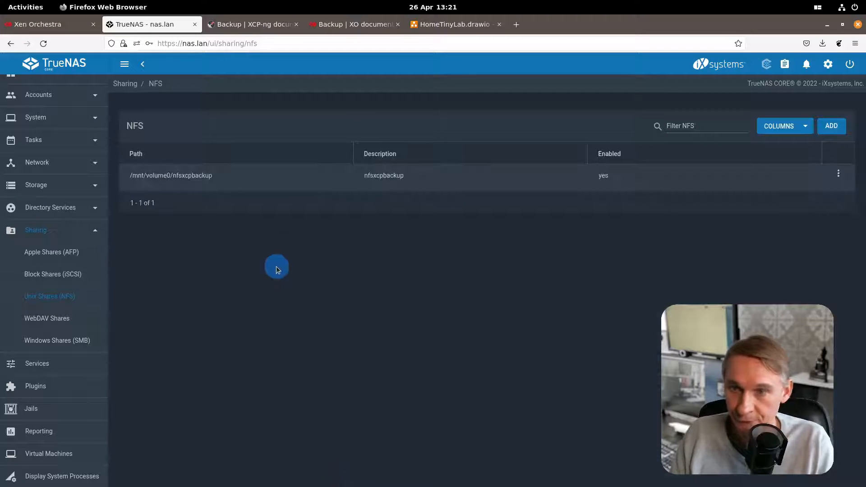
{"action": "scroll", "coordinate": [68, 181], "scroll_direction": "up", "scroll_amount": 2}
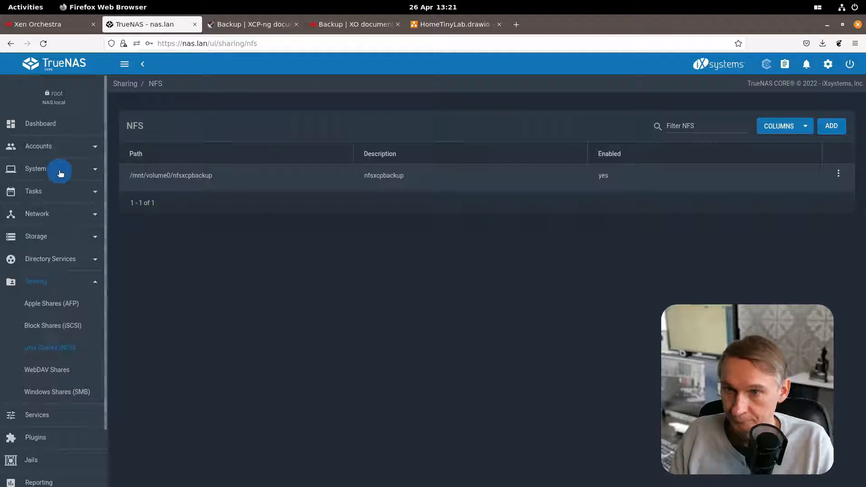
{"action": "left_click", "coordinate": [46, 126]}
{"action": "left_click", "coordinate": [278, 251]}
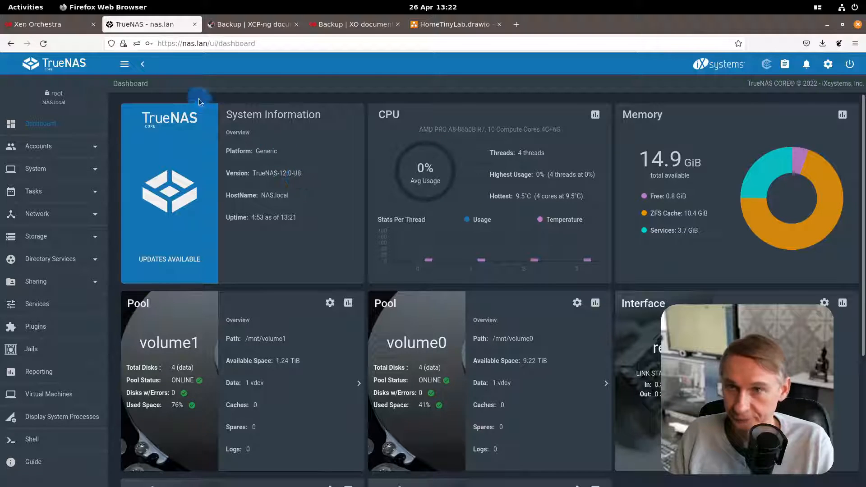
Switch to Xen Orchestra and open the Remotes settings to examine the NFS remote named backup.
{"action": "left_click", "coordinate": [61, 29]}
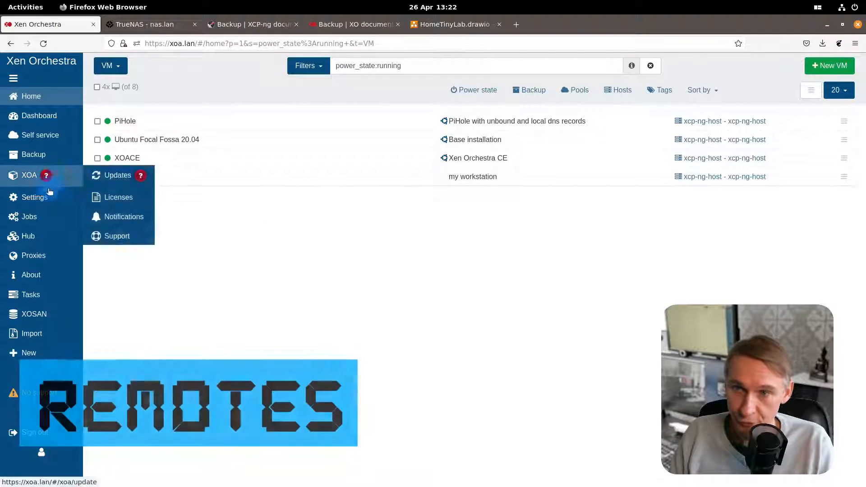
{"action": "mouse_move", "coordinate": [40, 203]}
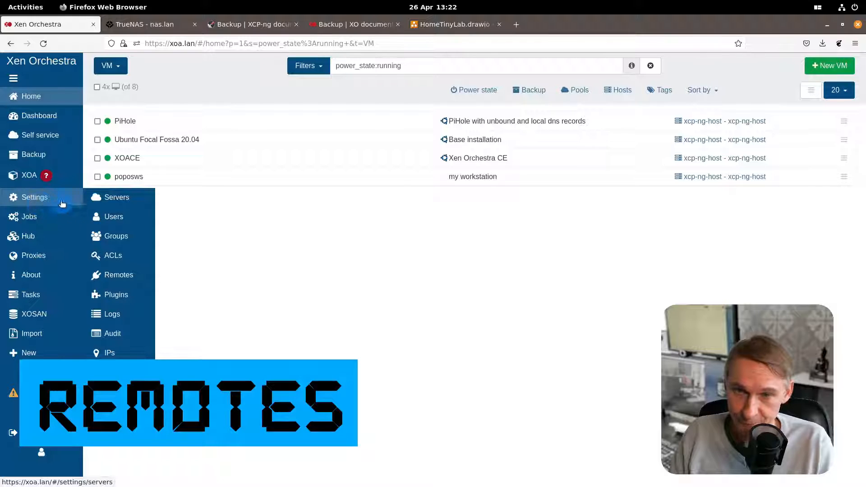
{"action": "left_click", "coordinate": [116, 279]}
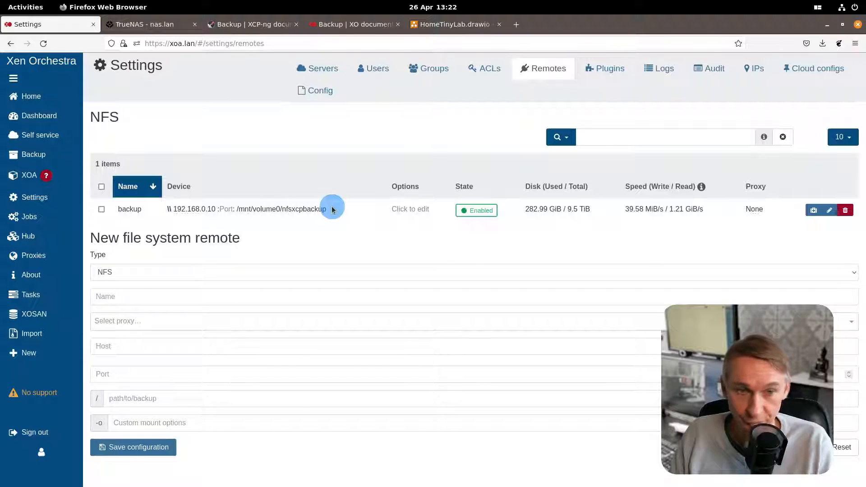
Examine the types offered for a new file system remote, keeping NFS selected.
{"action": "left_click", "coordinate": [197, 273]}
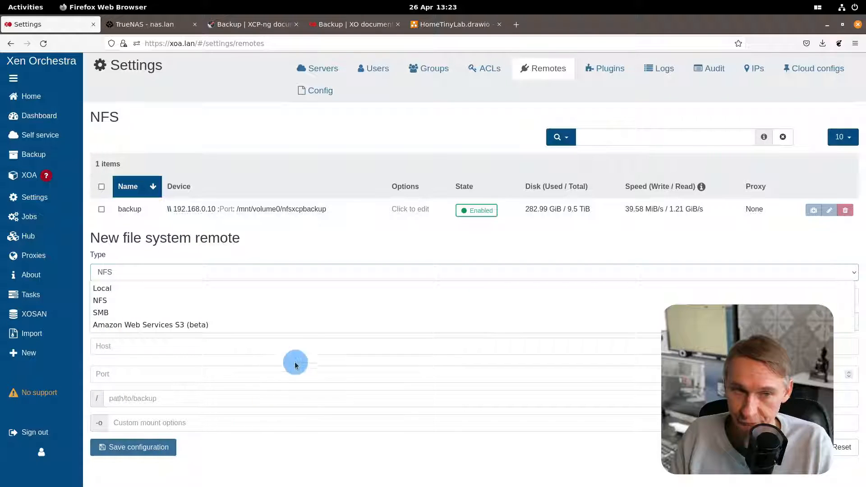
{"action": "left_click", "coordinate": [137, 261]}
{"action": "left_click", "coordinate": [126, 273]}
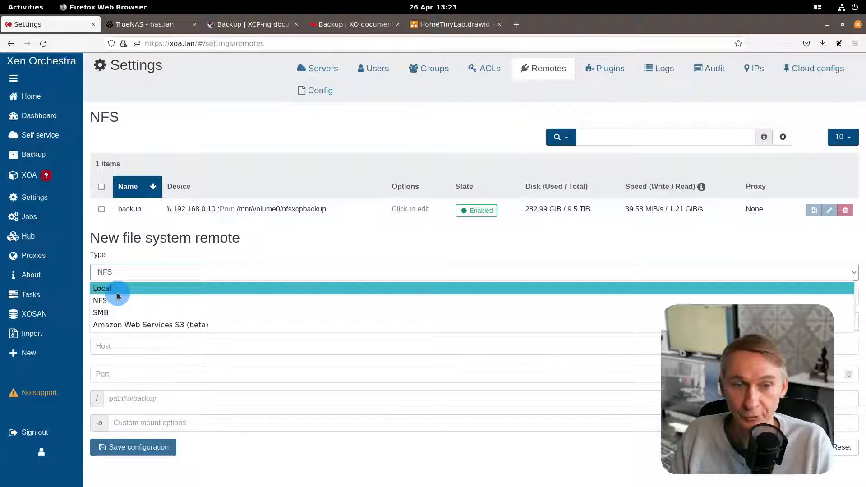
{"action": "left_click", "coordinate": [194, 266]}
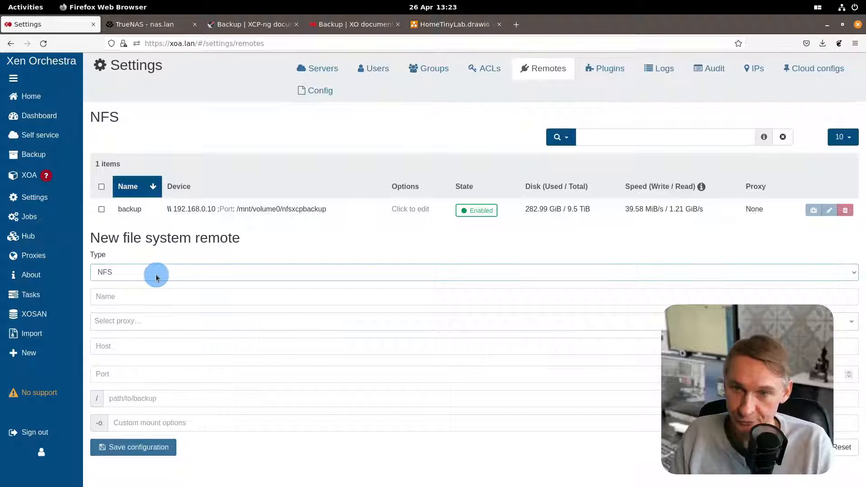
{"action": "left_click", "coordinate": [155, 274]}
{"action": "left_click", "coordinate": [176, 276]}
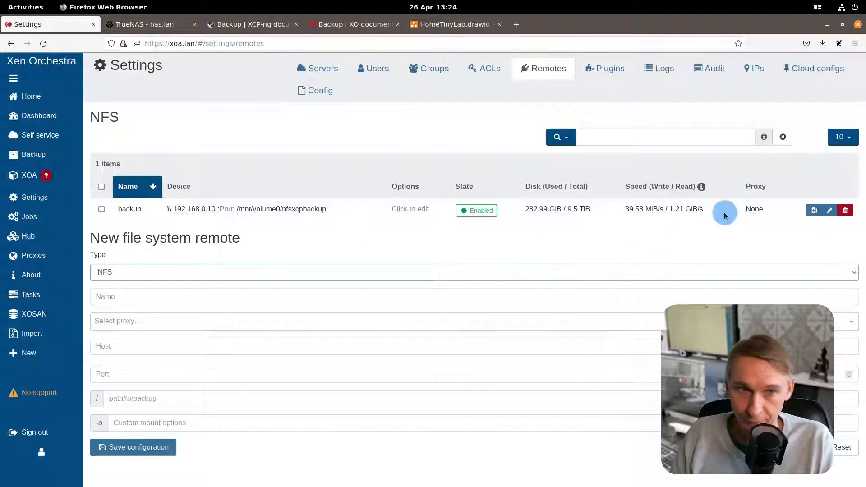
Test the backup remote and dismiss the test report.
{"action": "left_click", "coordinate": [814, 211]}
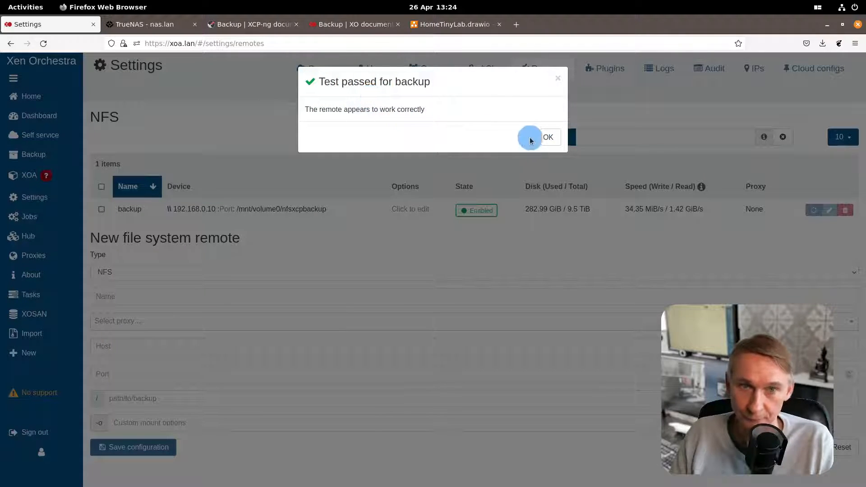
{"action": "left_click", "coordinate": [548, 139]}
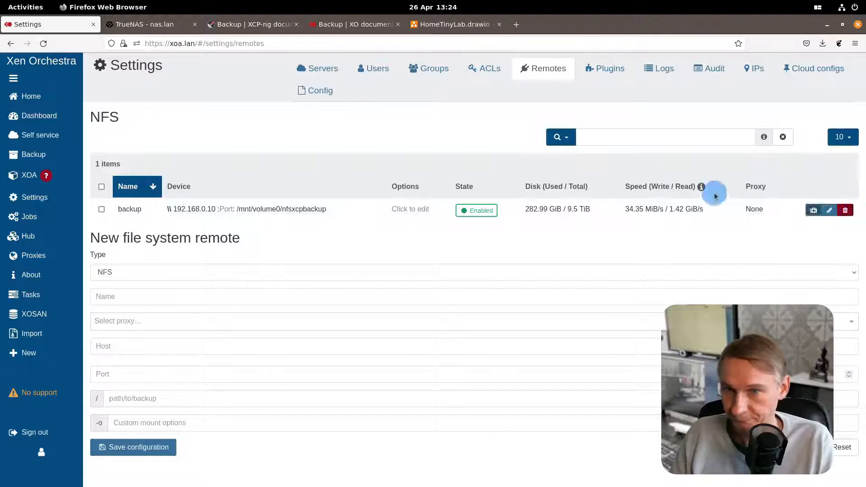
Open the backup overview and examine the existing backup jobs.
{"action": "mouse_move", "coordinate": [55, 119]}
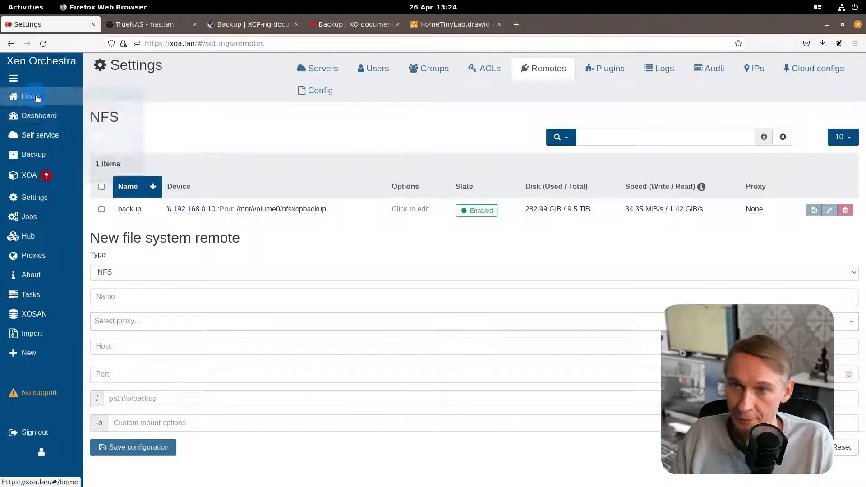
{"action": "mouse_move", "coordinate": [59, 154]}
{"action": "left_click", "coordinate": [119, 163]}
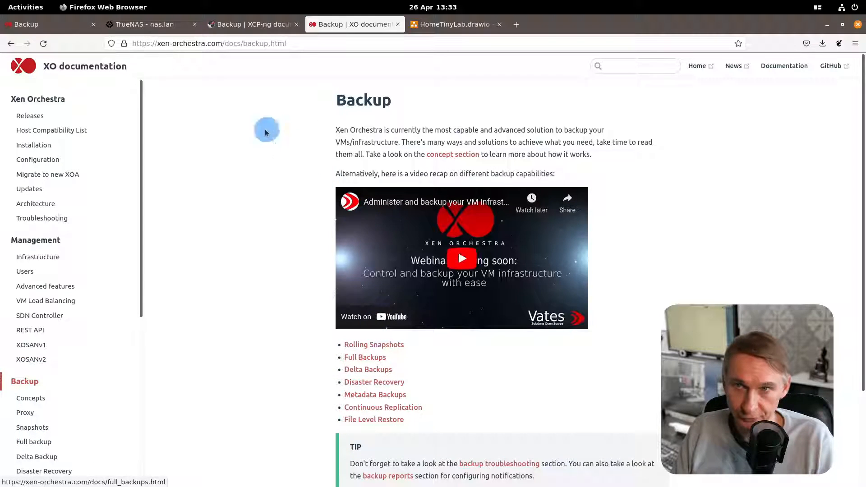
{"action": "left_click", "coordinate": [54, 27]}
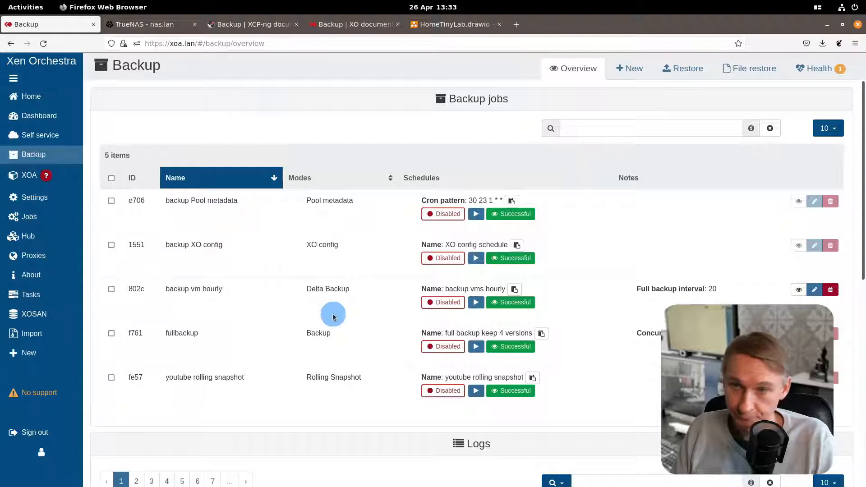
Start a new VM backup job and name it "youtube full backup".
{"action": "mouse_move", "coordinate": [46, 123]}
{"action": "mouse_move", "coordinate": [46, 155]}
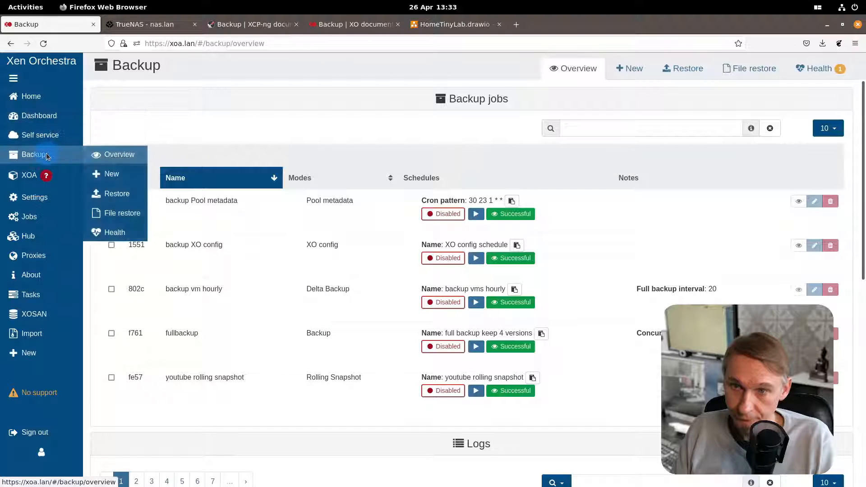
{"action": "left_click", "coordinate": [116, 175]}
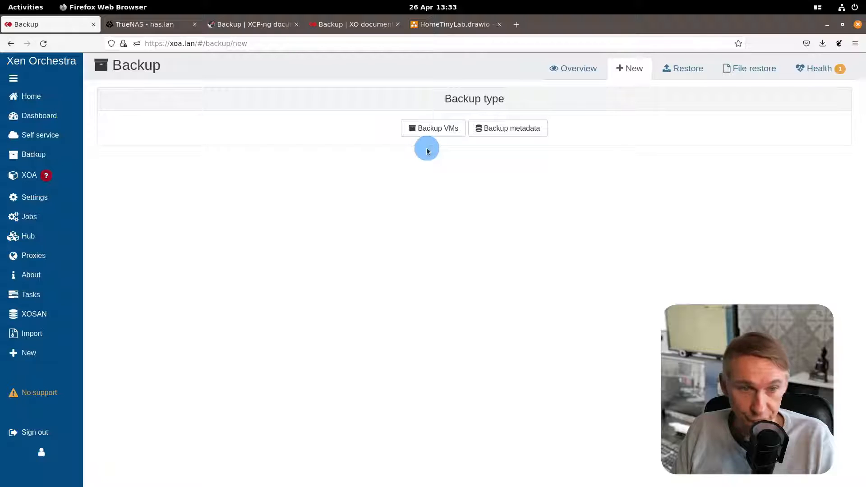
{"action": "left_click", "coordinate": [436, 130]}
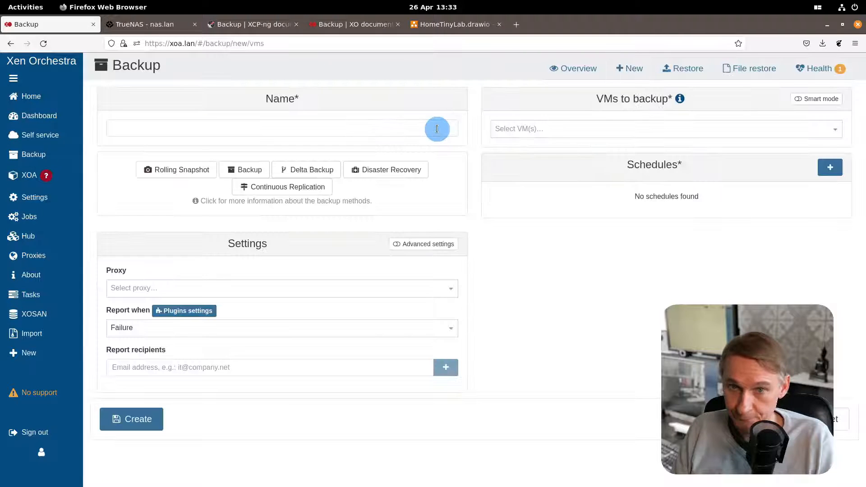
{"action": "left_click", "coordinate": [156, 128]}
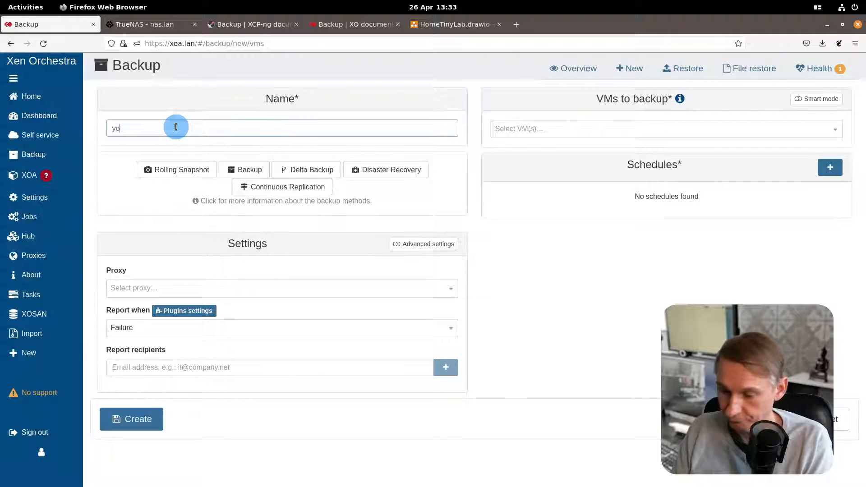
{"action": "type", "text": "utube"}
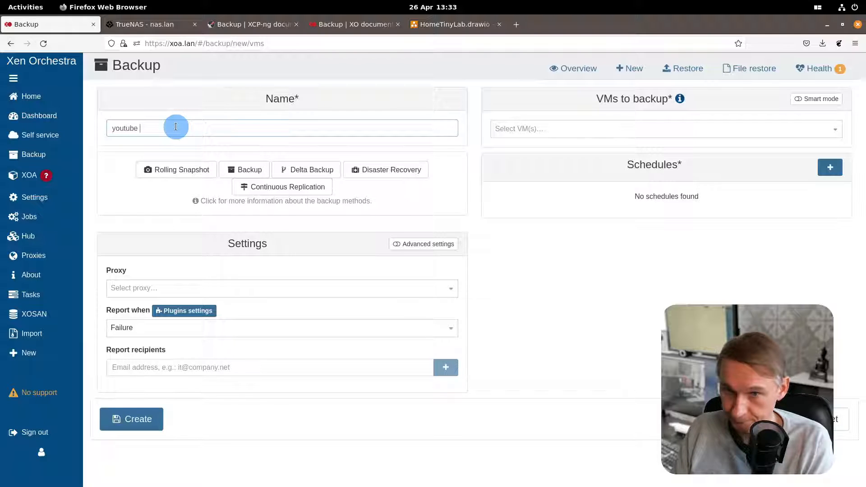
{"action": "type", "text": " full backup"}
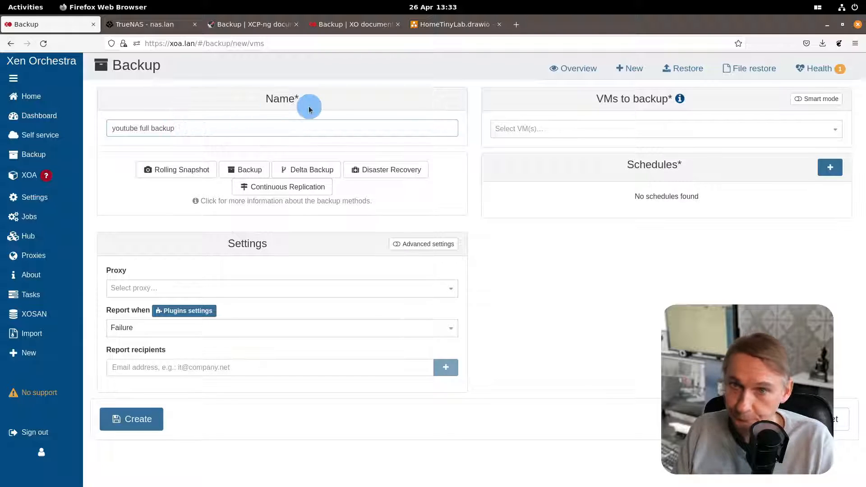
Set the job's method to Backup and choose the NFS remote "backup" as its target.
{"action": "left_click", "coordinate": [242, 174]}
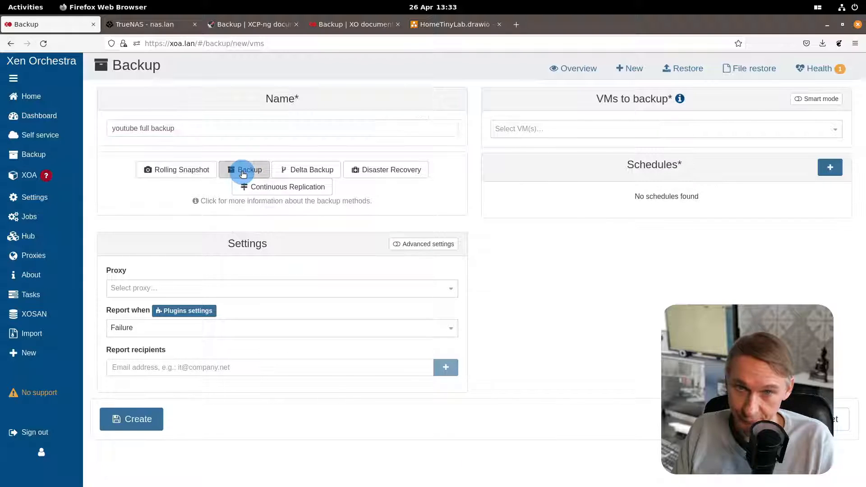
{"action": "scroll", "coordinate": [207, 276], "scroll_direction": "down", "scroll_amount": 2}
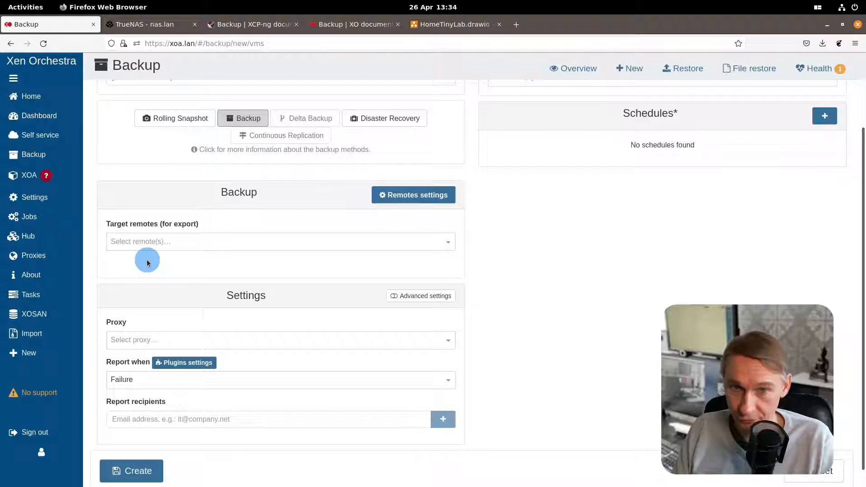
{"action": "left_click", "coordinate": [226, 241]}
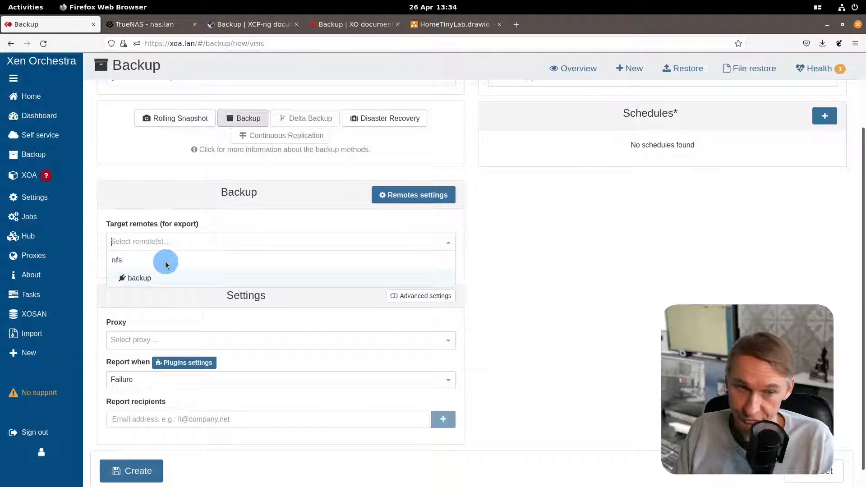
{"action": "scroll", "coordinate": [165, 265], "scroll_direction": "down", "scroll_amount": 1}
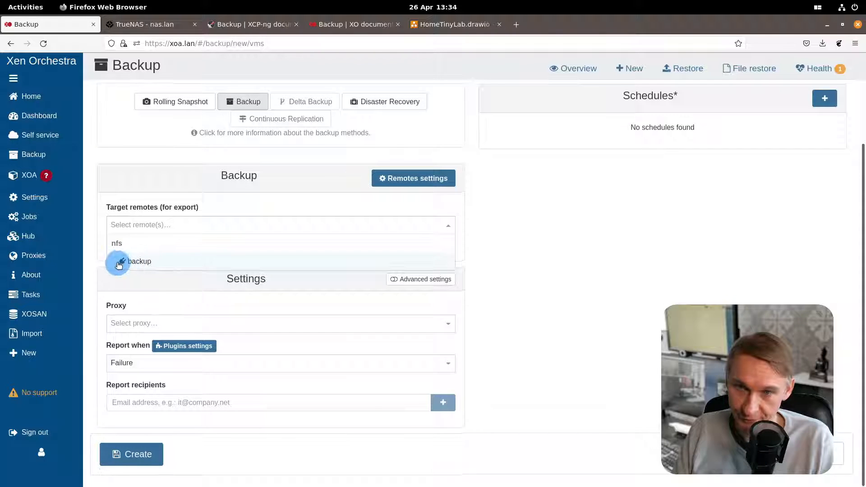
{"action": "left_click", "coordinate": [143, 261]}
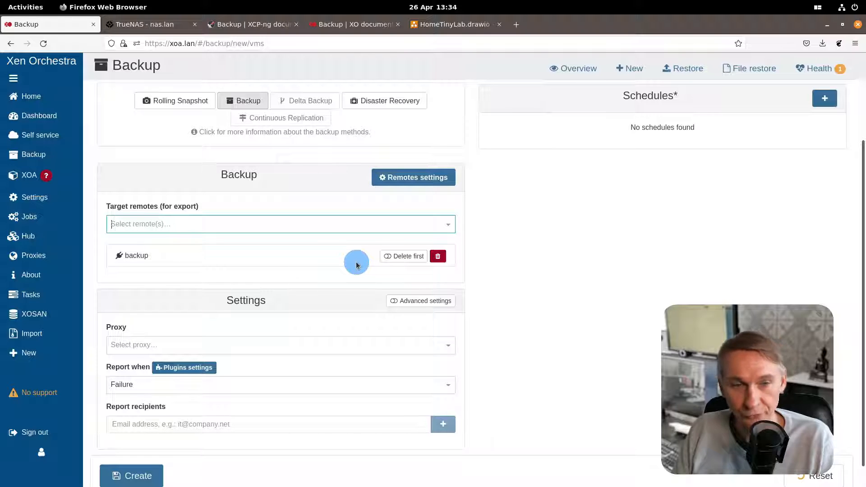
Show the job's advanced settings and examine the compression, offline backup and snapshot mode options, keeping the Normal snapshot mode.
{"action": "scroll", "coordinate": [289, 241], "scroll_direction": "down", "scroll_amount": 1}
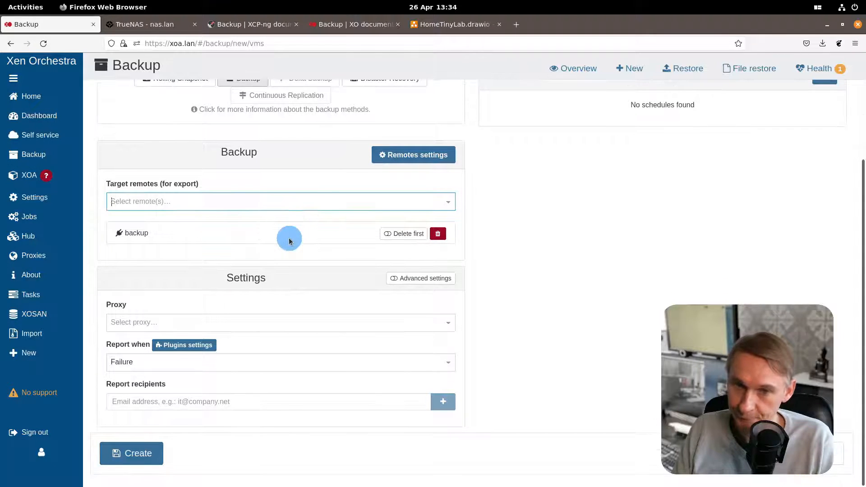
{"action": "left_click", "coordinate": [390, 279]}
{"action": "scroll", "coordinate": [315, 281], "scroll_direction": "down", "scroll_amount": 6}
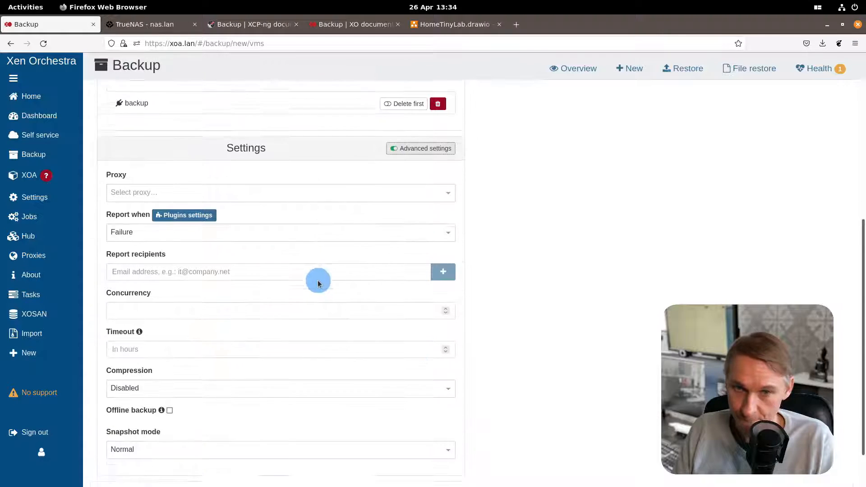
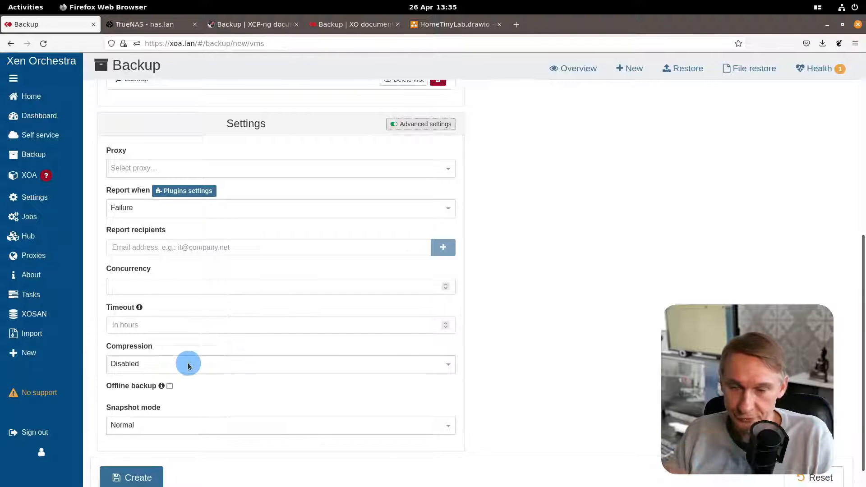
{"action": "scroll", "coordinate": [200, 364], "scroll_direction": "down", "scroll_amount": 1}
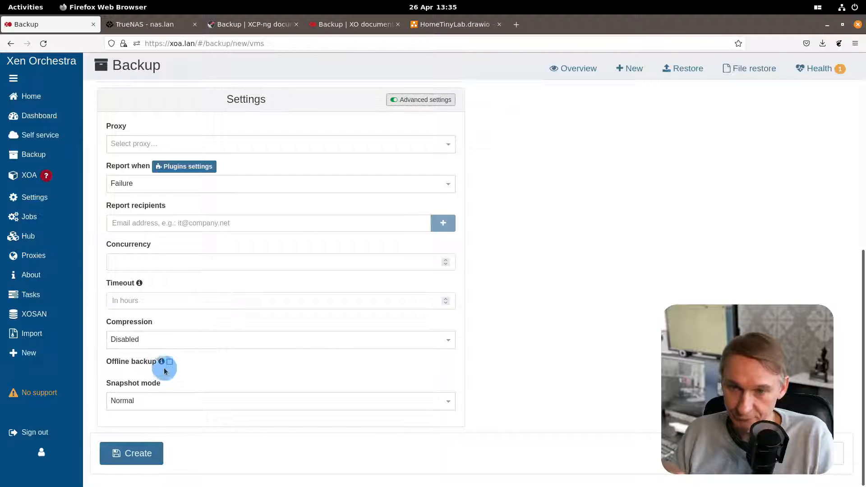
{"action": "mouse_move", "coordinate": [162, 365]}
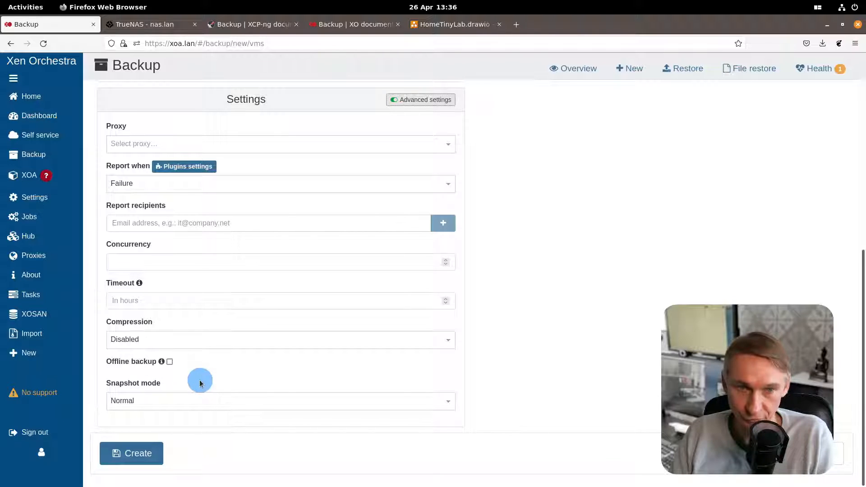
{"action": "left_click", "coordinate": [154, 401]}
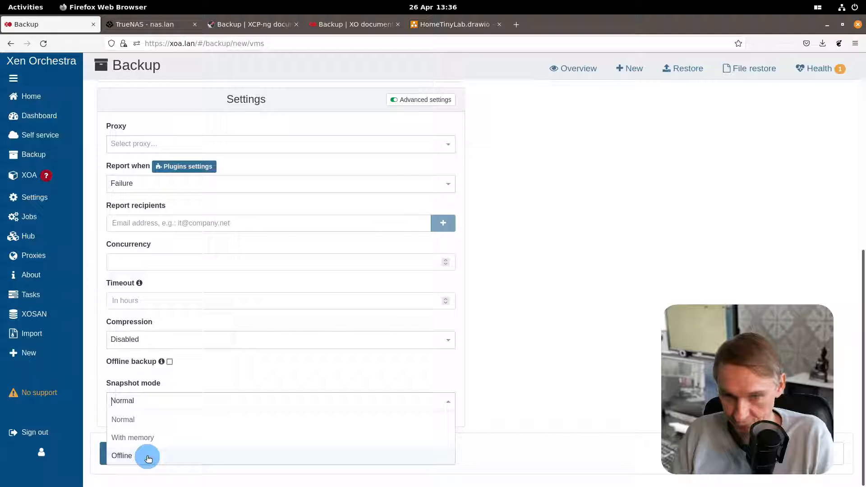
{"action": "left_click", "coordinate": [152, 401]}
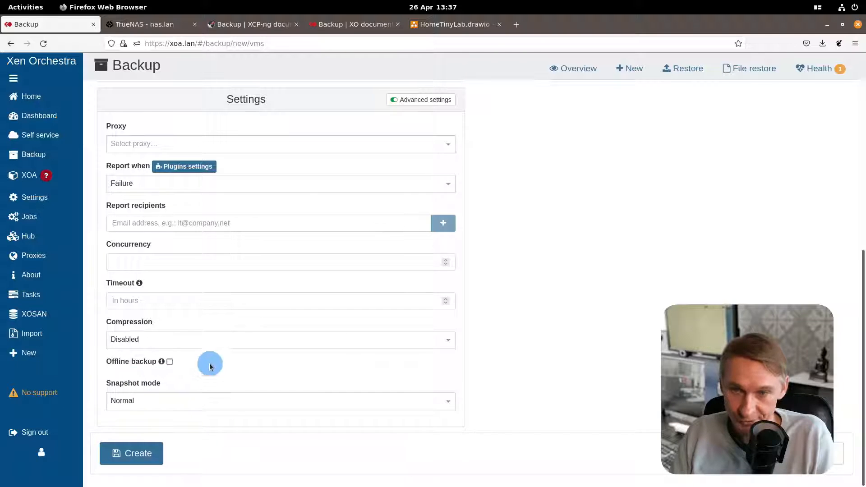
Enable smart mode for the VMs to back up and select them by the "youtube backup" tag.
{"action": "scroll", "coordinate": [491, 354], "scroll_direction": "up", "scroll_amount": 5}
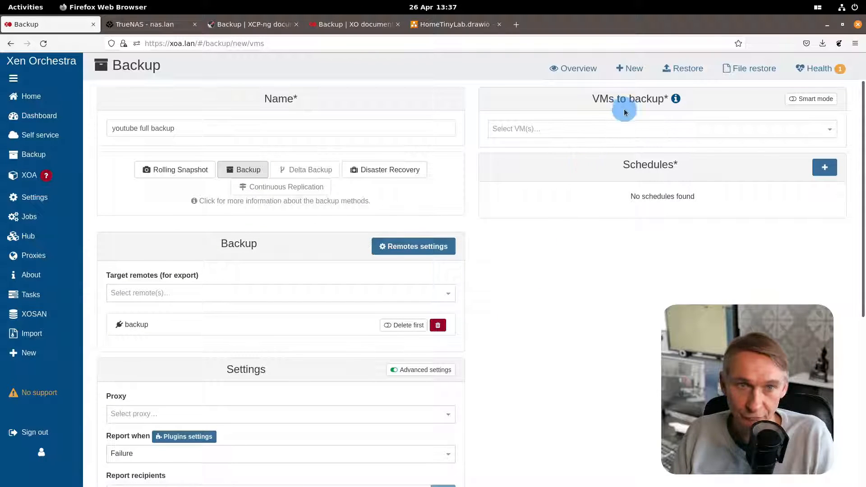
{"action": "left_click", "coordinate": [792, 101]}
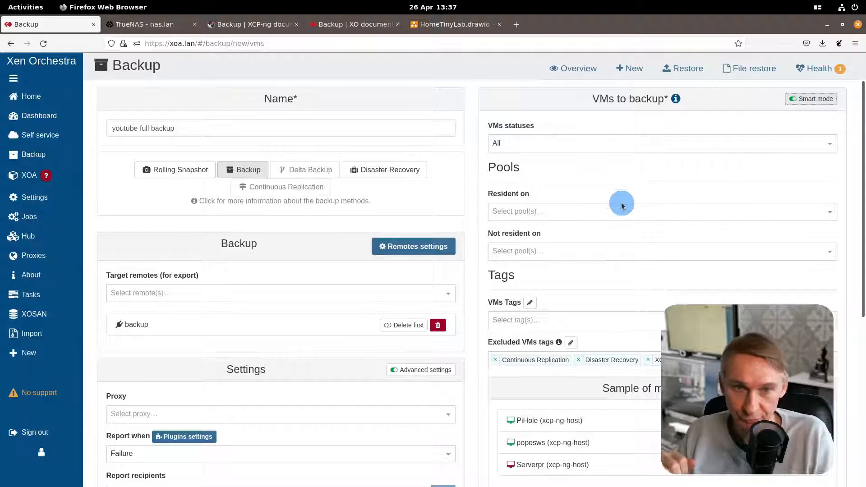
{"action": "scroll", "coordinate": [622, 207], "scroll_direction": "down", "scroll_amount": 2}
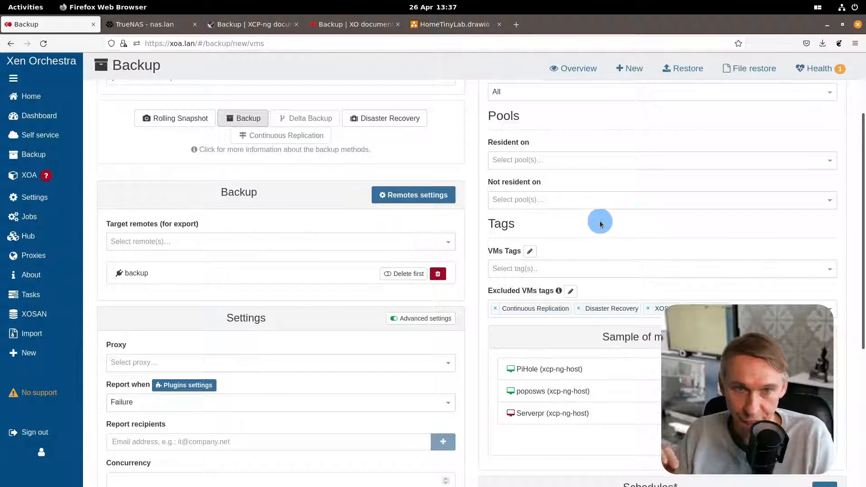
{"action": "left_click", "coordinate": [529, 271]}
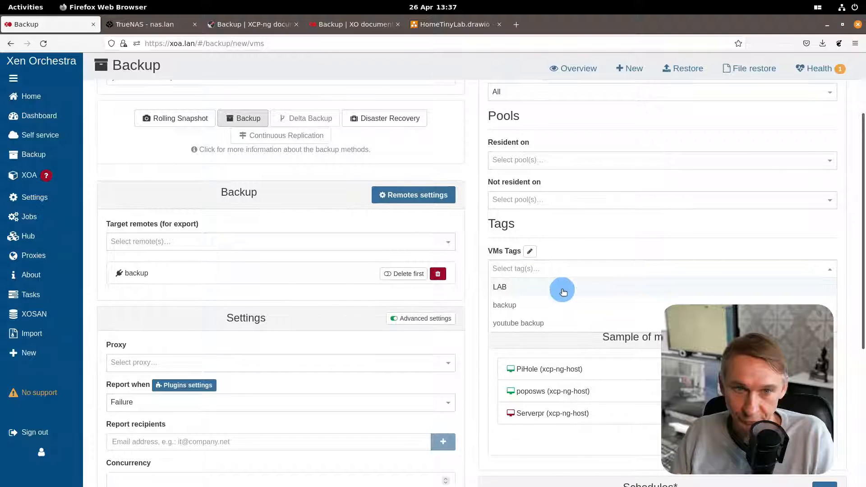
{"action": "scroll", "coordinate": [533, 318], "scroll_direction": "down", "scroll_amount": 2}
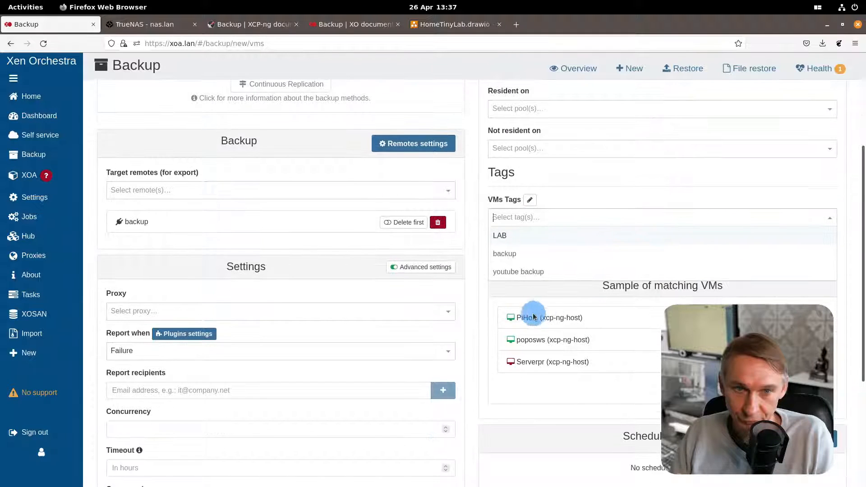
{"action": "left_click", "coordinate": [521, 273]}
Add a schedule to the backup job and name it "youtube full backup".
{"action": "scroll", "coordinate": [609, 248], "scroll_direction": "down", "scroll_amount": 3}
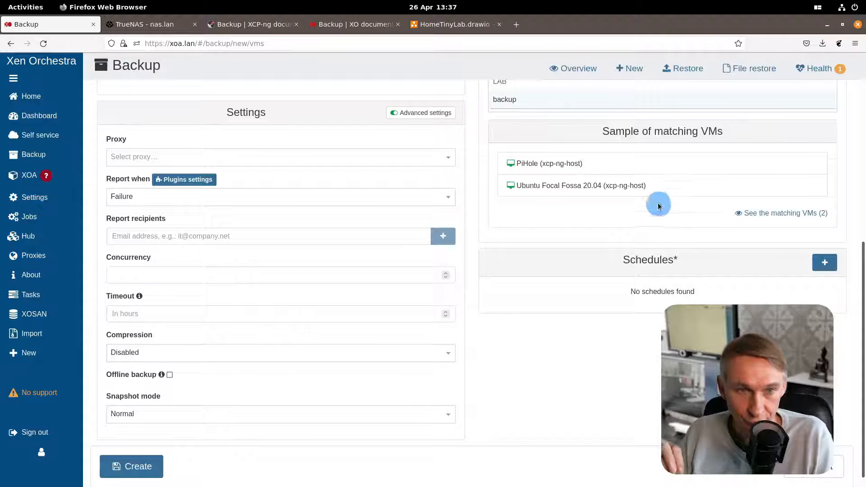
{"action": "left_click", "coordinate": [825, 262]}
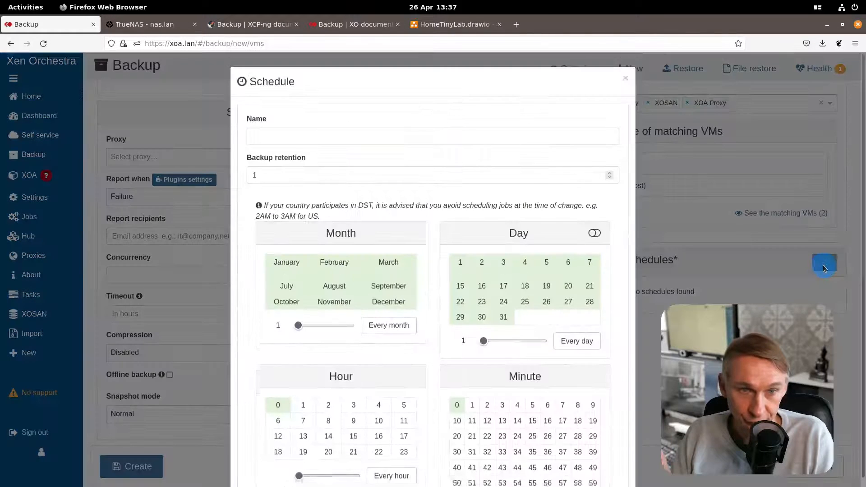
{"action": "left_click", "coordinate": [323, 135]}
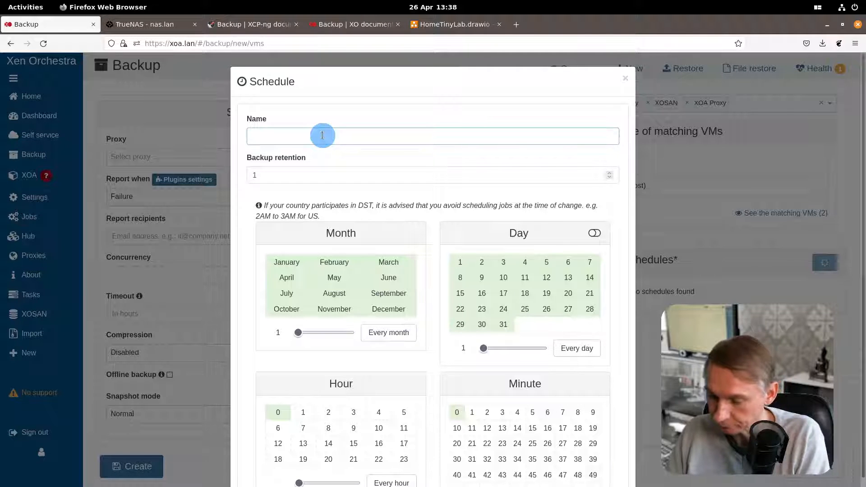
{"action": "type", "text": "youtube "}
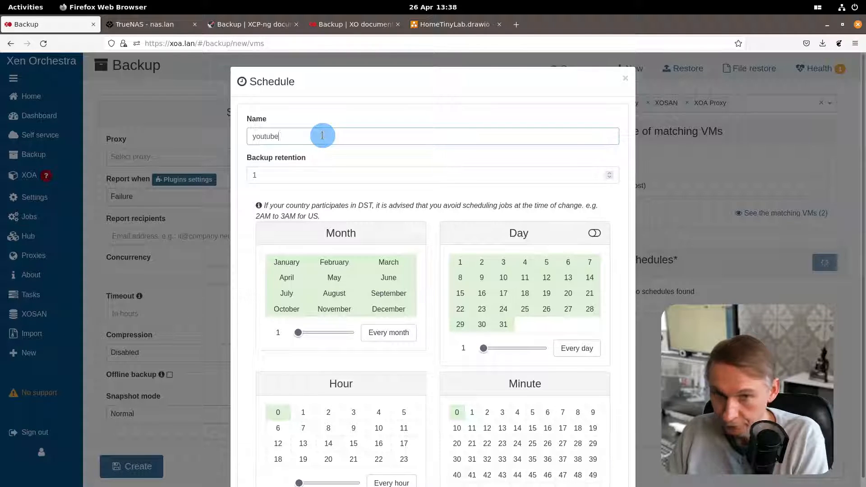
{"action": "type", "text": "full"}
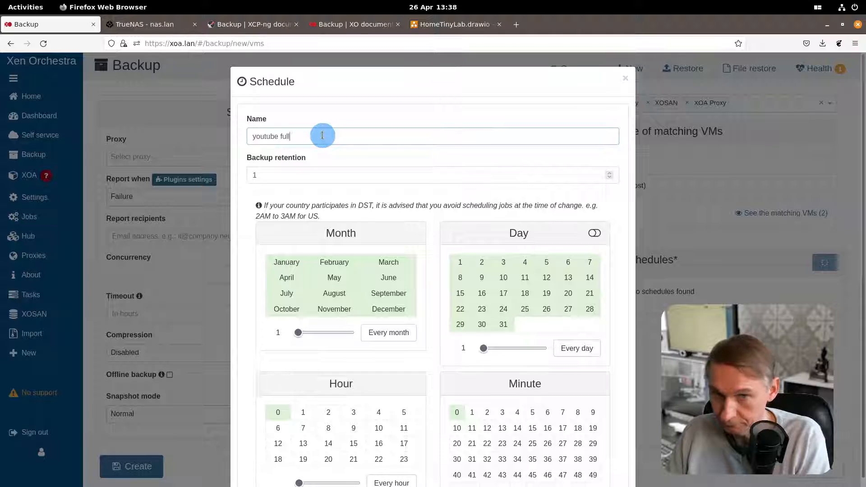
{"action": "type", "text": " backup"}
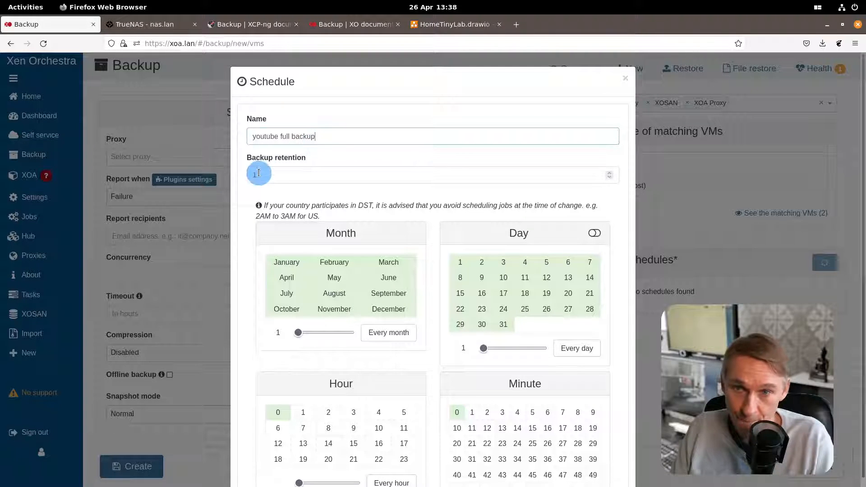
Set the schedule's backup retention to 12.
{"action": "left_click", "coordinate": [277, 171]}
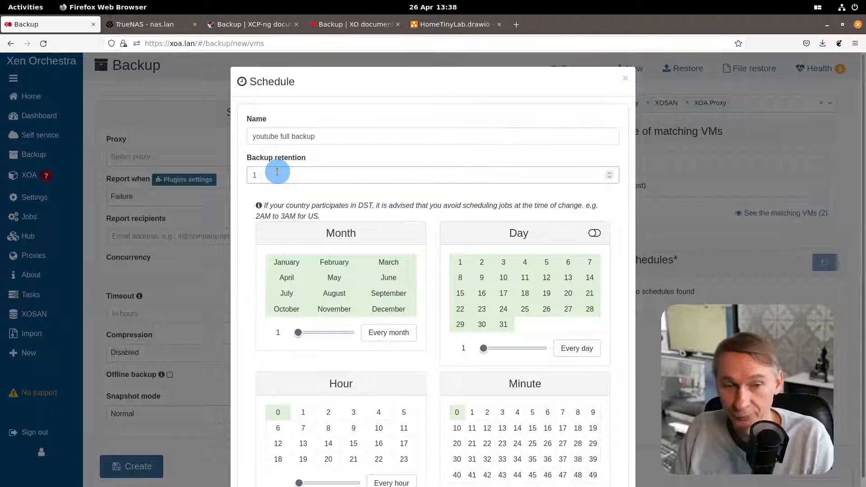
{"action": "key", "text": "BackSpace"}
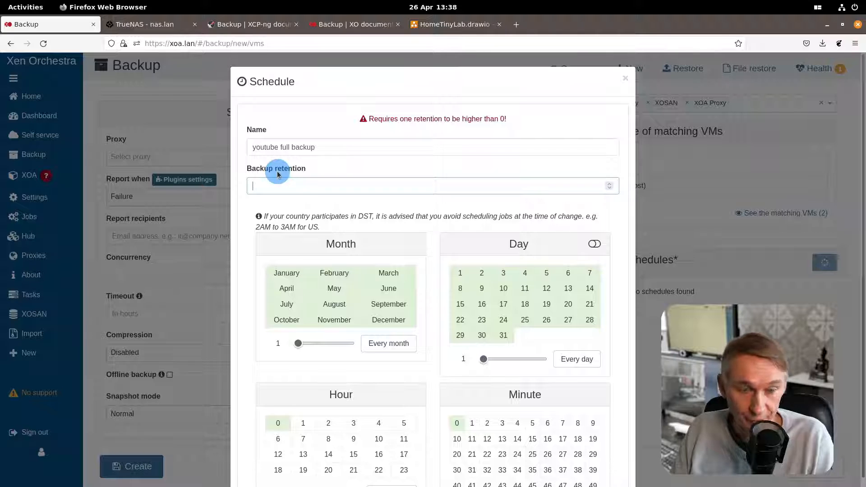
{"action": "type", "text": "7"}
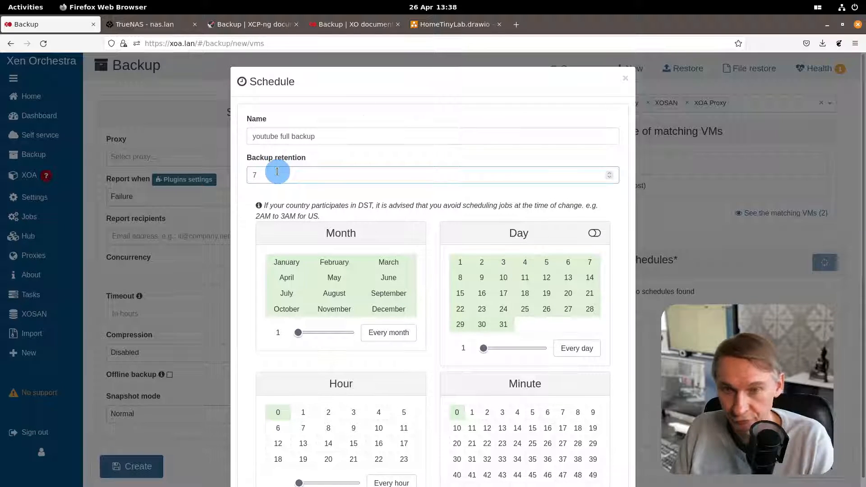
{"action": "key", "text": "BackSpace"}
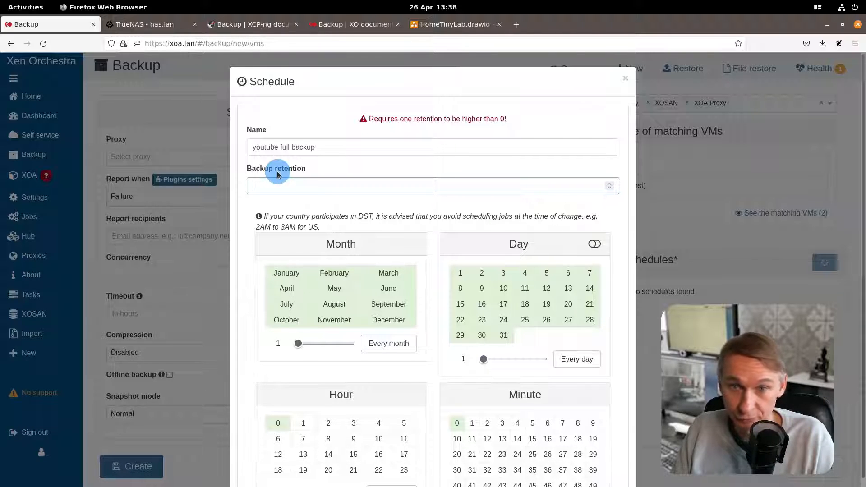
{"action": "type", "text": "31"}
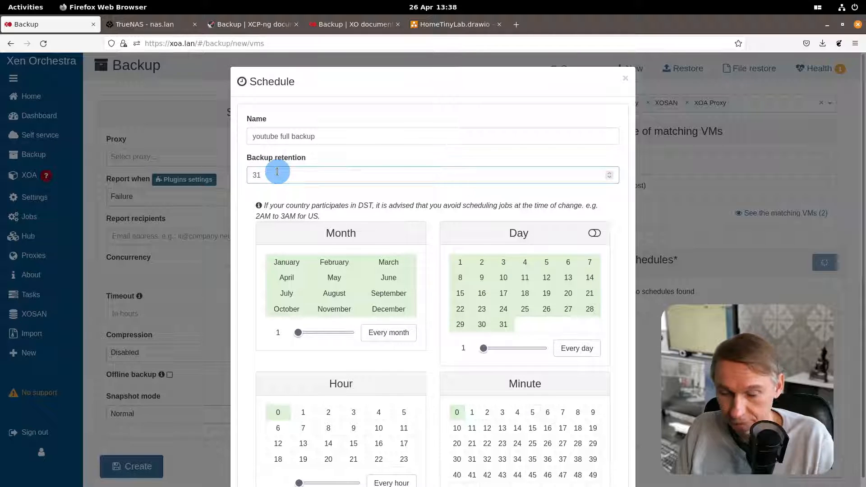
{"action": "key", "text": "BackSpace"}
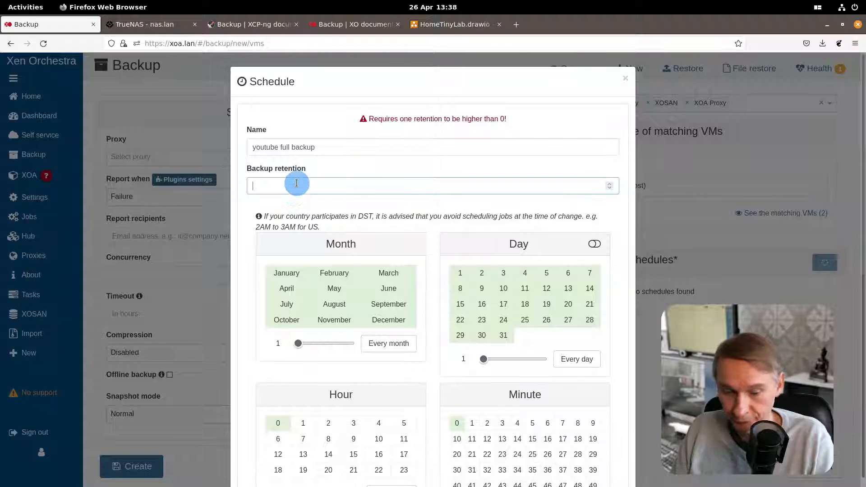
{"action": "type", "text": "12"}
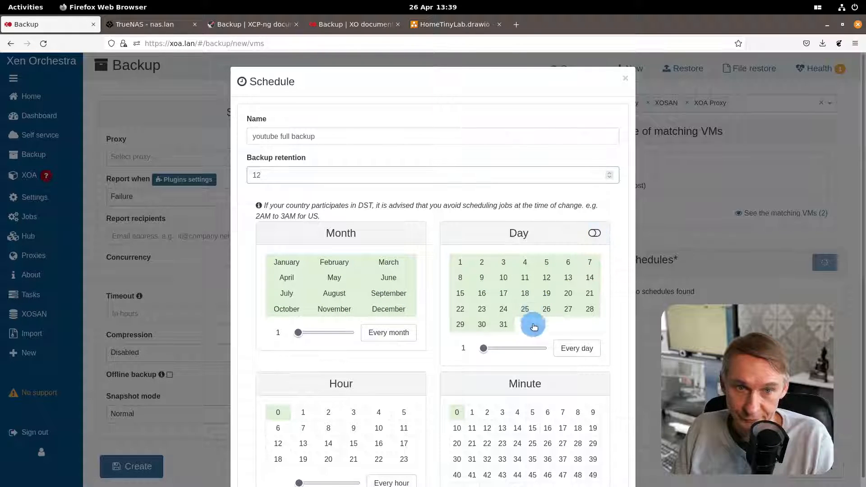
Restrict the schedule's days so that only the 27th of every month is selected.
{"action": "left_click", "coordinate": [541, 349]}
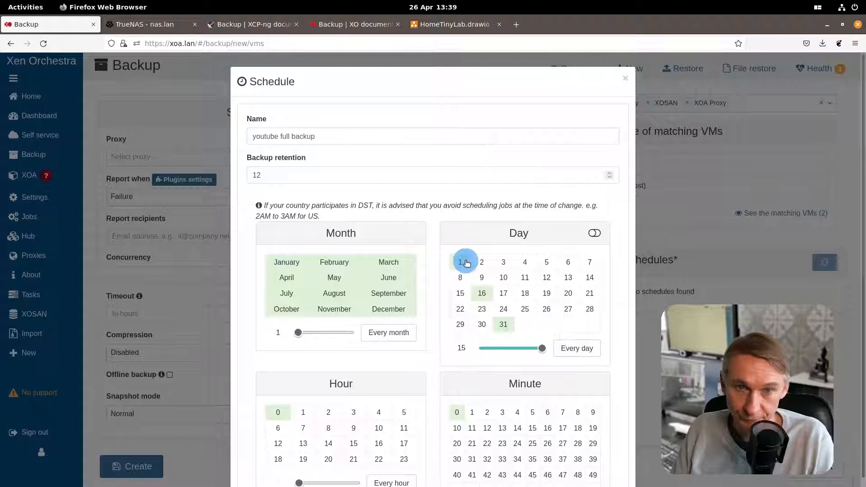
{"action": "left_click", "coordinate": [569, 310]}
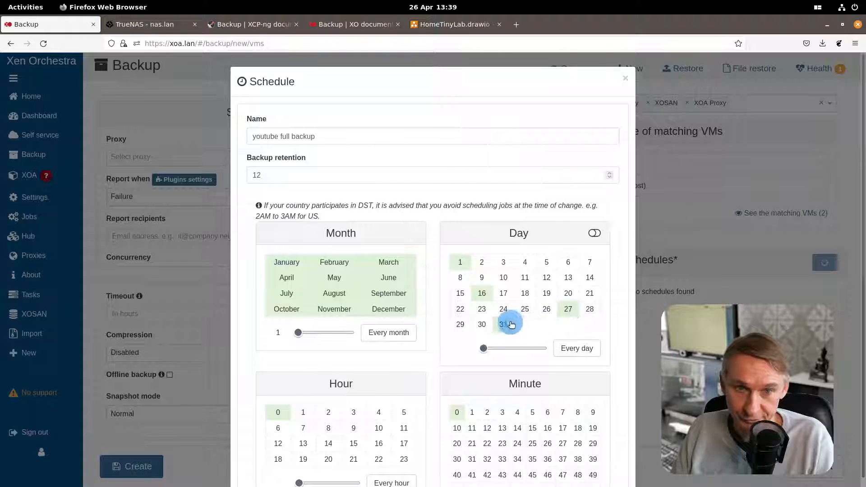
{"action": "left_click", "coordinate": [482, 294]}
{"action": "left_click", "coordinate": [459, 266]}
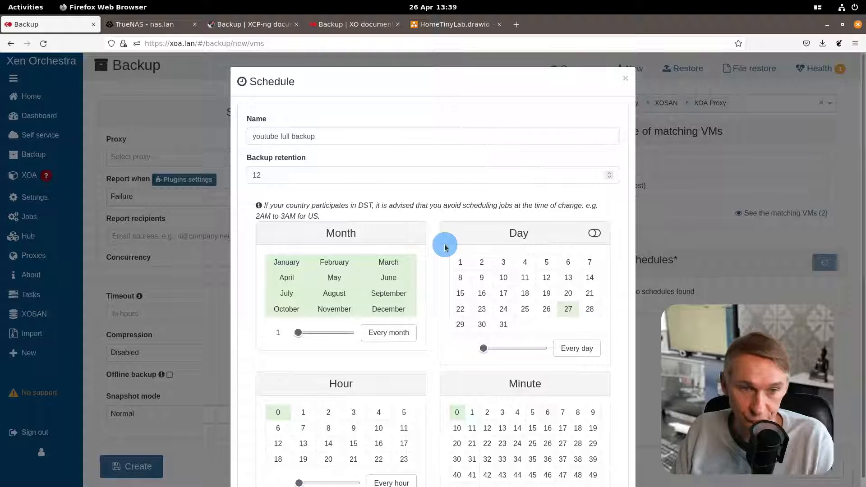
Set the schedule's run time to hour 23 and minute 30, review the upcoming run dates and save the schedule.
{"action": "scroll", "coordinate": [465, 245], "scroll_direction": "down", "scroll_amount": 3}
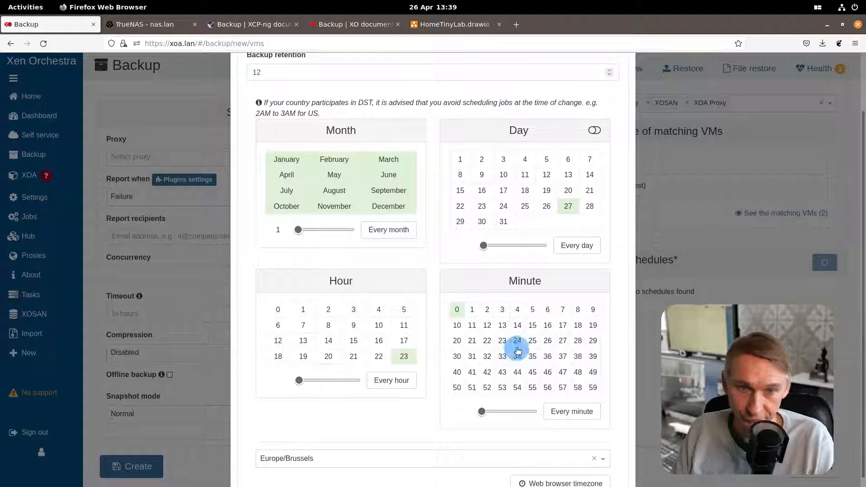
{"action": "left_click", "coordinate": [457, 356]}
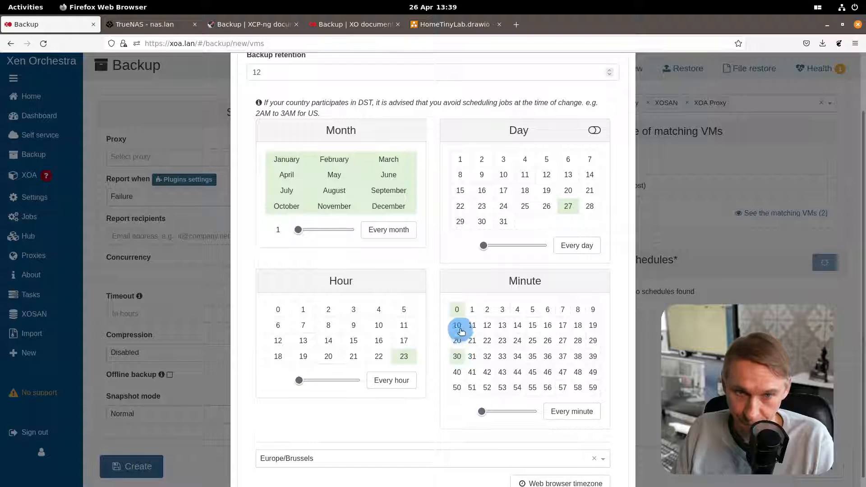
{"action": "left_click", "coordinate": [456, 311]}
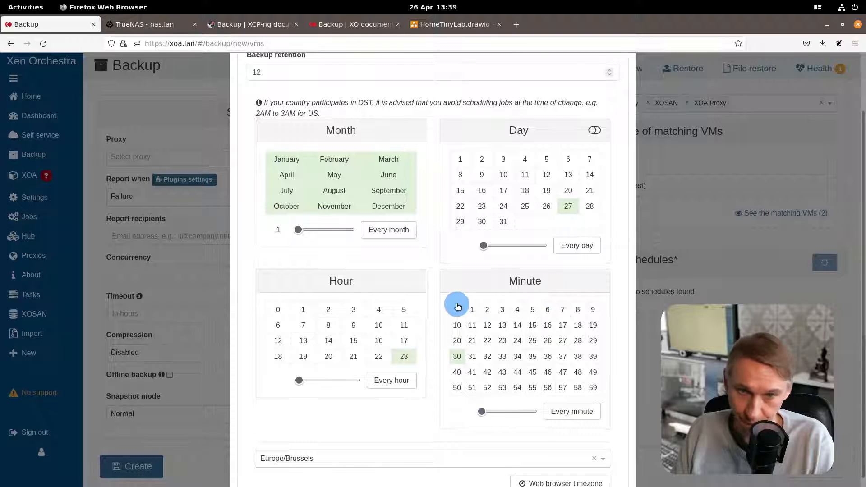
{"action": "scroll", "coordinate": [456, 305], "scroll_direction": "down", "scroll_amount": 5}
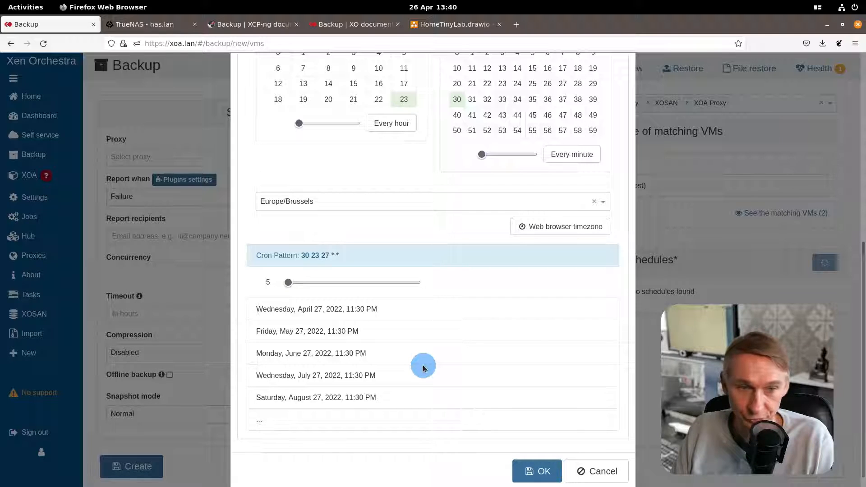
{"action": "scroll", "coordinate": [423, 367], "scroll_direction": "up", "scroll_amount": 7}
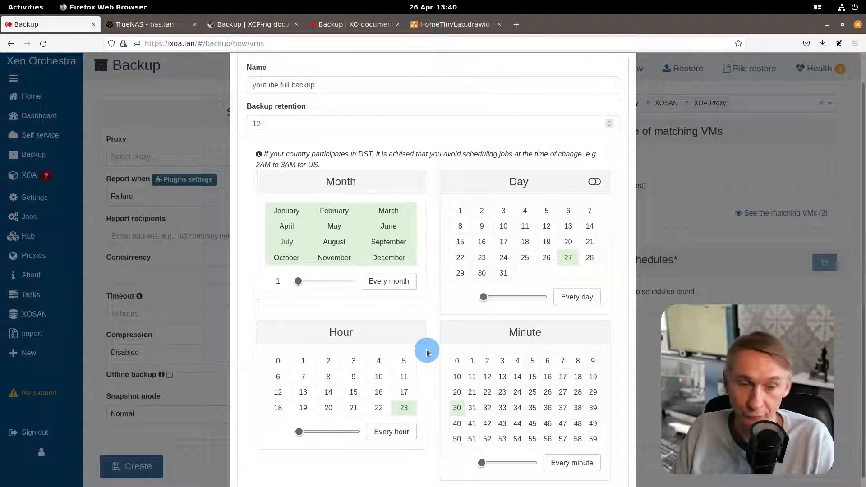
{"action": "scroll", "coordinate": [470, 334], "scroll_direction": "down", "scroll_amount": 7}
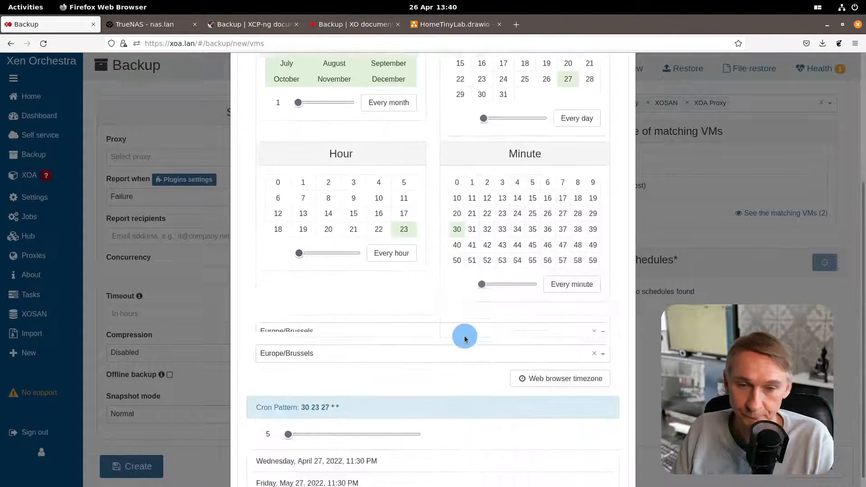
{"action": "left_click", "coordinate": [536, 455]}
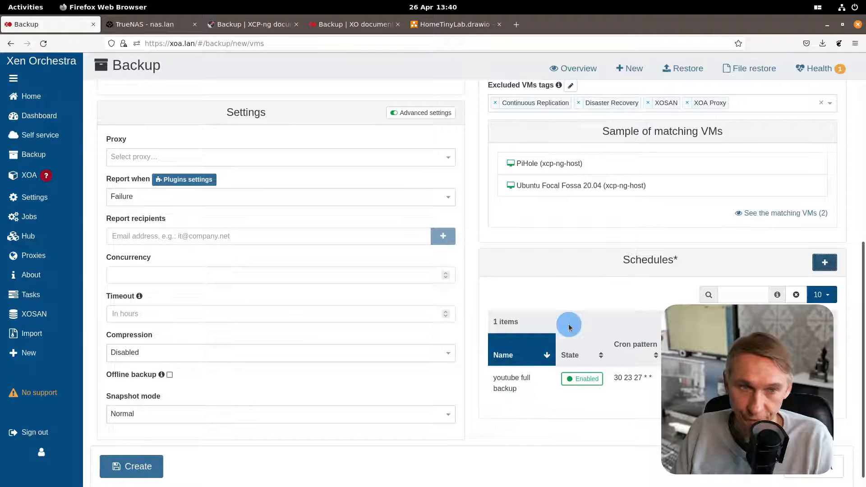
Disable the "youtube full backup" schedule and create the backup job.
{"action": "scroll", "coordinate": [582, 336], "scroll_direction": "down", "scroll_amount": 1}
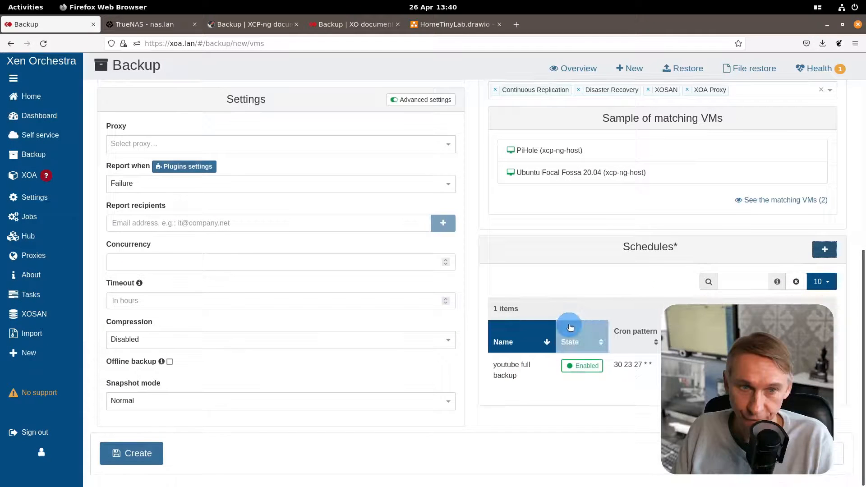
{"action": "left_click", "coordinate": [588, 367]}
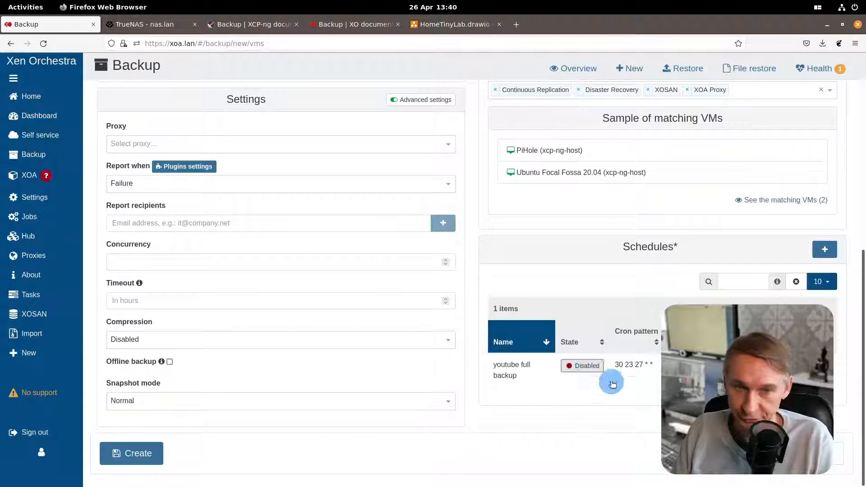
{"action": "left_click", "coordinate": [140, 450]}
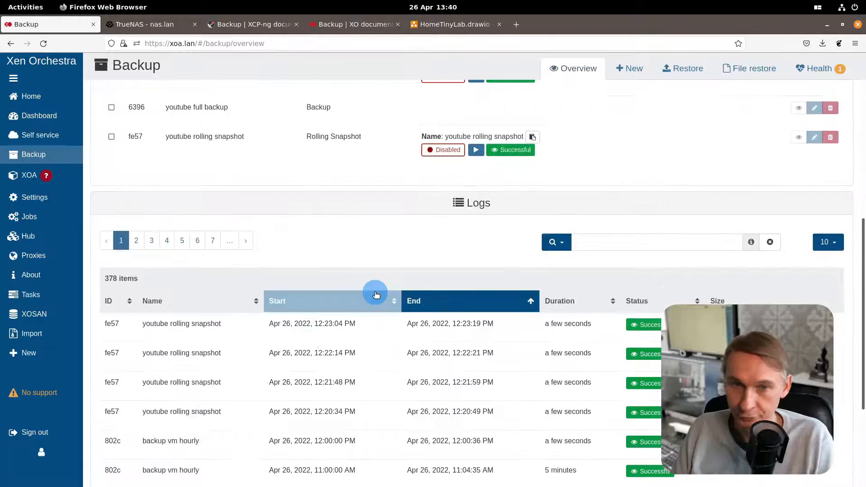
Find the "youtube full backup" job in the backup overview and show the VMs it matches.
{"action": "scroll", "coordinate": [330, 256], "scroll_direction": "up", "scroll_amount": 1}
{"action": "scroll", "coordinate": [330, 256], "scroll_direction": "up", "scroll_amount": 3}
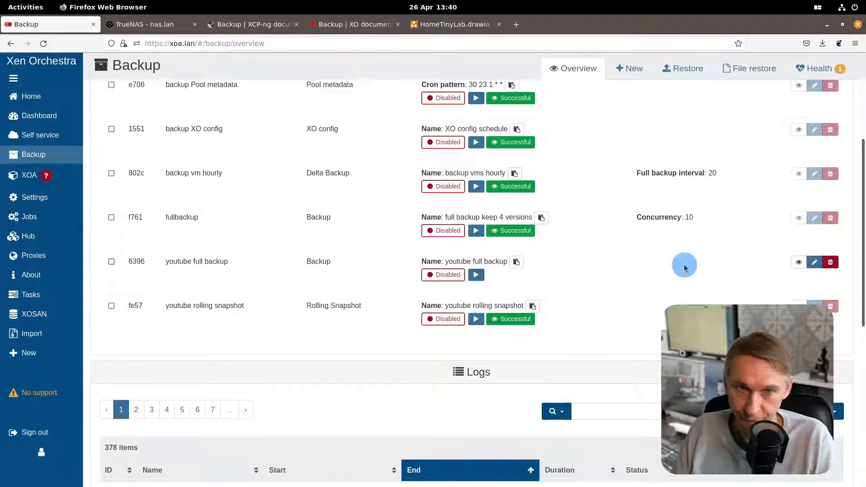
{"action": "scroll", "coordinate": [695, 262], "scroll_direction": "down", "scroll_amount": 3}
{"action": "left_click", "coordinate": [796, 161]}
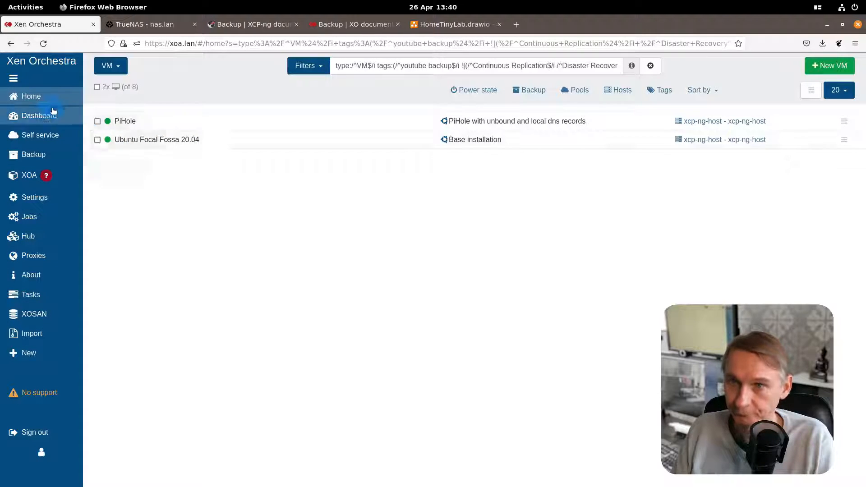
Return to the backup overview and run the "youtube full backup" job manually.
{"action": "mouse_move", "coordinate": [41, 157]}
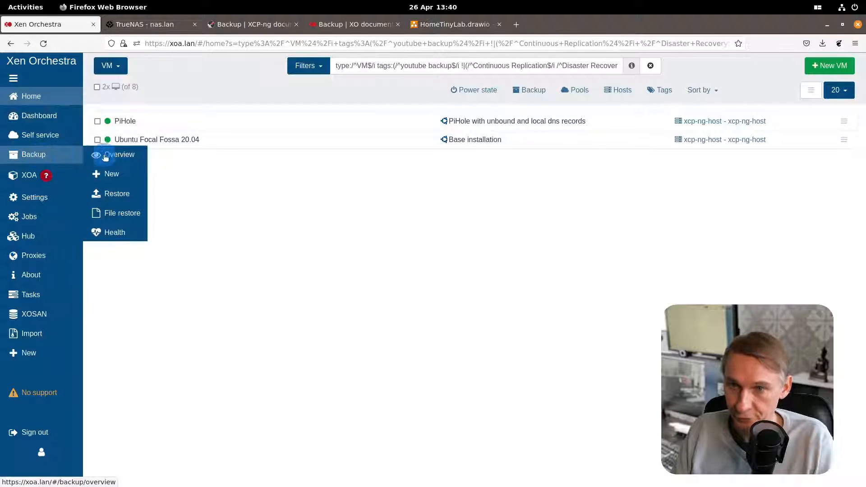
{"action": "left_click", "coordinate": [99, 154]}
{"action": "scroll", "coordinate": [389, 241], "scroll_direction": "down", "scroll_amount": 5}
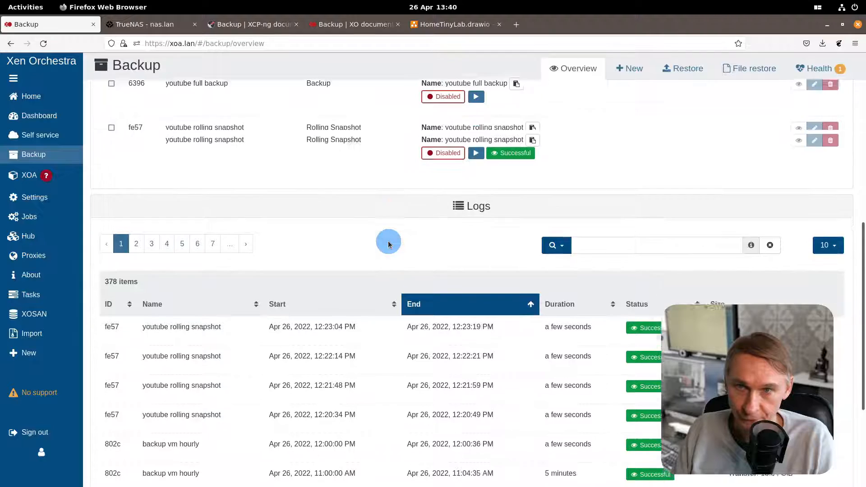
{"action": "scroll", "coordinate": [389, 244], "scroll_direction": "up", "scroll_amount": 3}
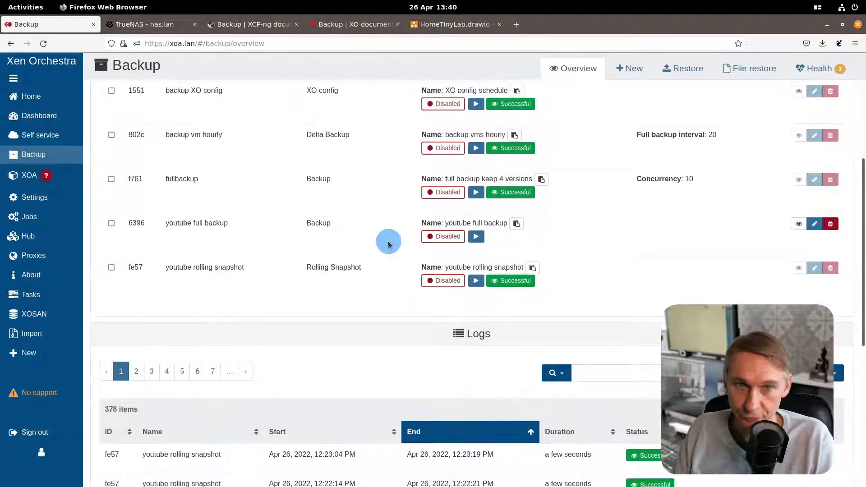
{"action": "left_click", "coordinate": [476, 237]}
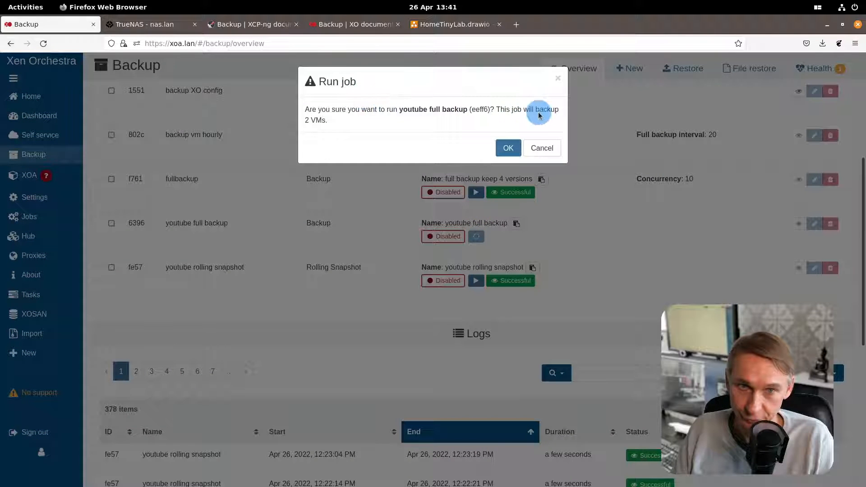
{"action": "left_click", "coordinate": [508, 149]}
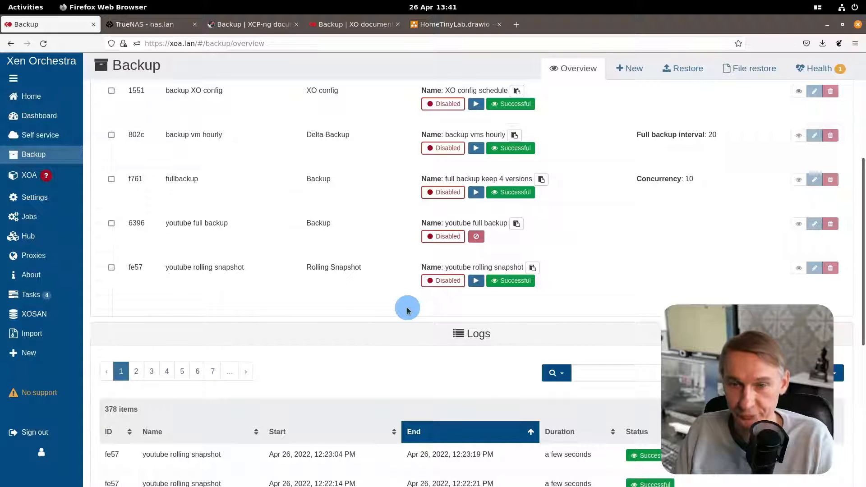
Examine the backup logs for the "youtube full backup" run.
{"action": "scroll", "coordinate": [373, 246], "scroll_direction": "down", "scroll_amount": 3}
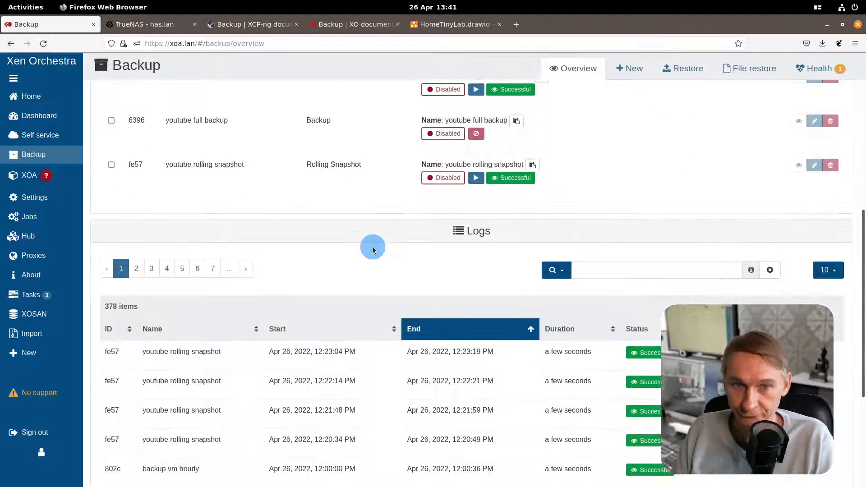
{"action": "scroll", "coordinate": [373, 249], "scroll_direction": "down", "scroll_amount": 2}
{"action": "scroll", "coordinate": [218, 262], "scroll_direction": "down", "scroll_amount": 1}
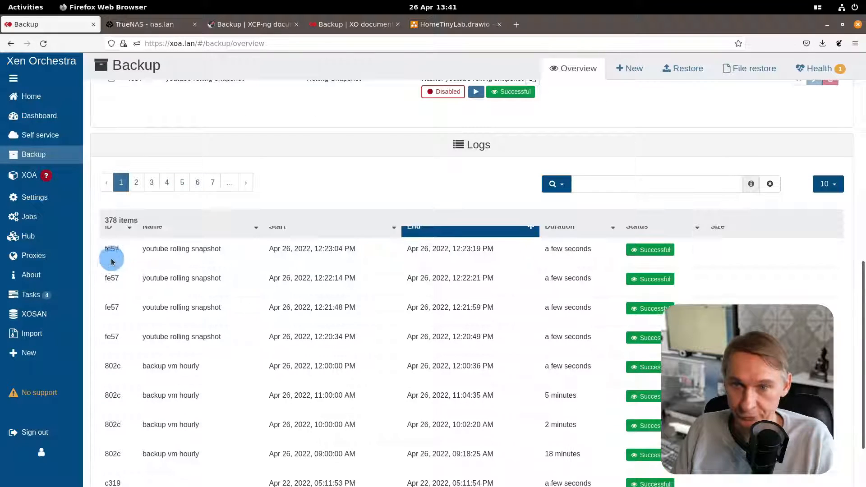
{"action": "scroll", "coordinate": [384, 262], "scroll_direction": "up", "scroll_amount": 1}
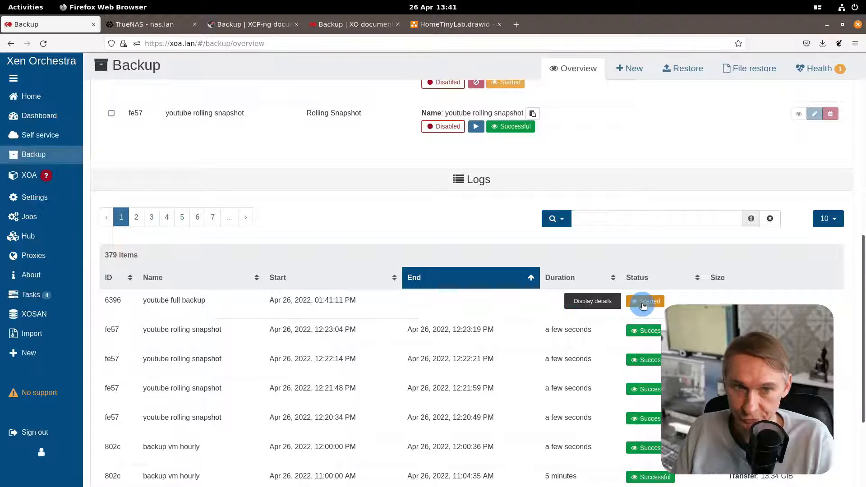
View the log details of the started youtube full backup run, covering both VMs' snapshot and transfer tasks.
{"action": "left_click", "coordinate": [642, 304]}
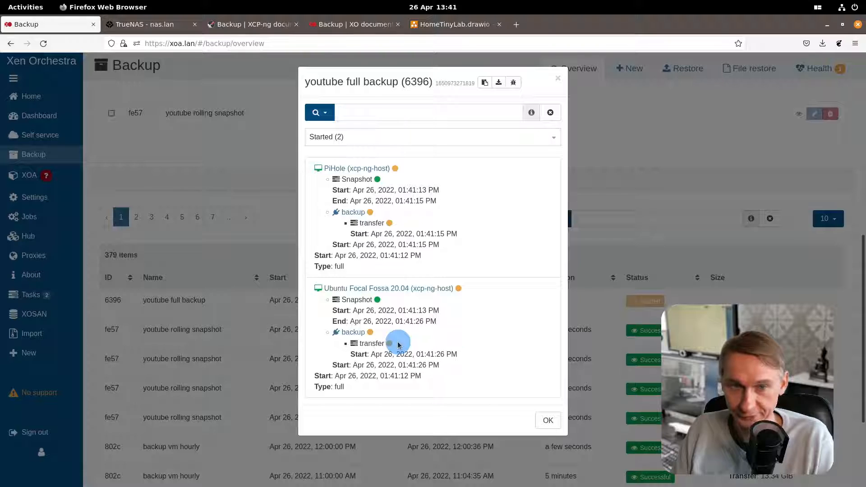
{"action": "left_click", "coordinate": [548, 423]}
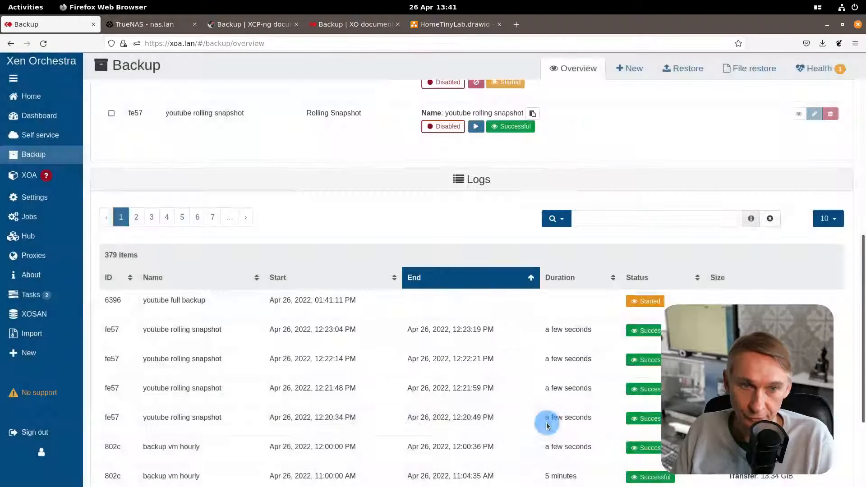
{"action": "scroll", "coordinate": [371, 344], "scroll_direction": "up", "scroll_amount": 5}
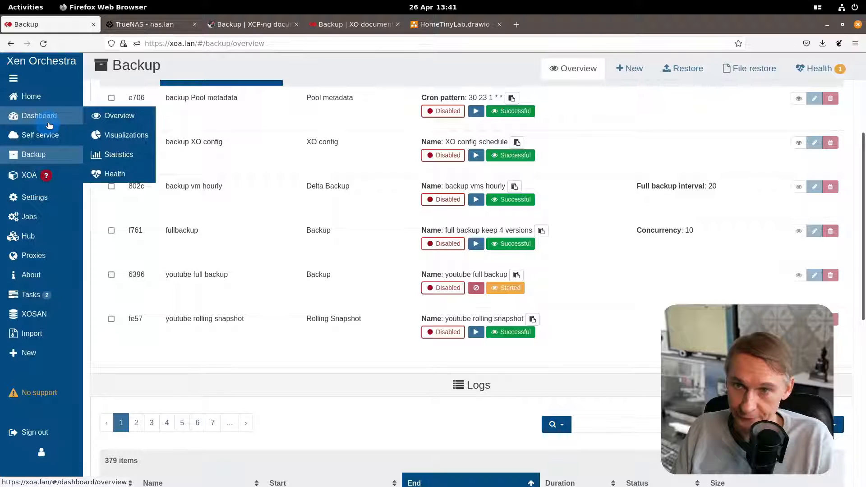
Open the Ubuntu Focal Fossa 20.04 VM and examine its list of snapshots.
{"action": "mouse_move", "coordinate": [59, 99]}
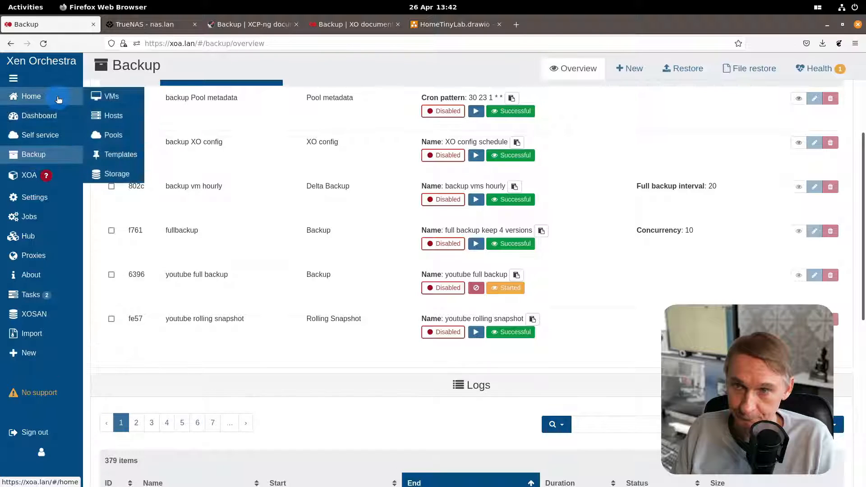
{"action": "left_click", "coordinate": [113, 98]}
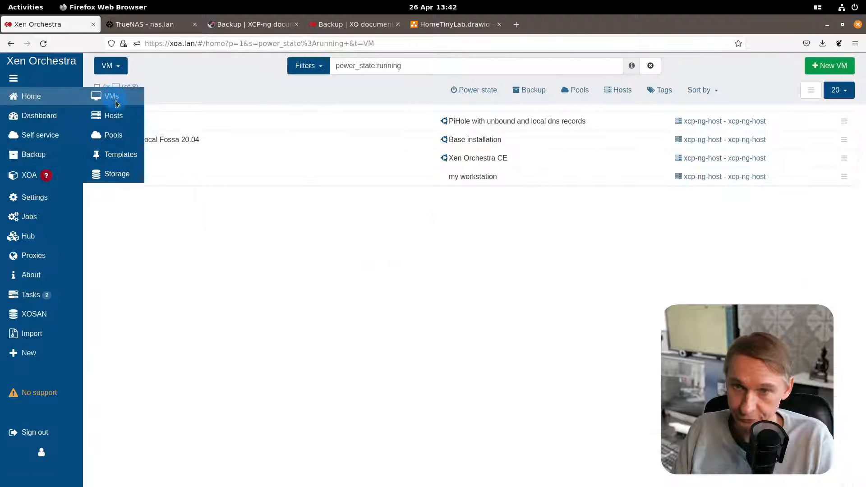
{"action": "left_click", "coordinate": [183, 141]}
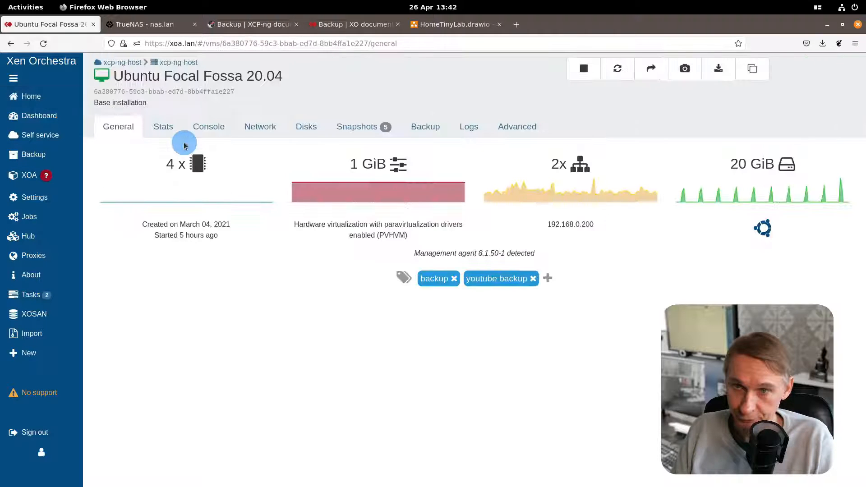
{"action": "left_click", "coordinate": [361, 131]}
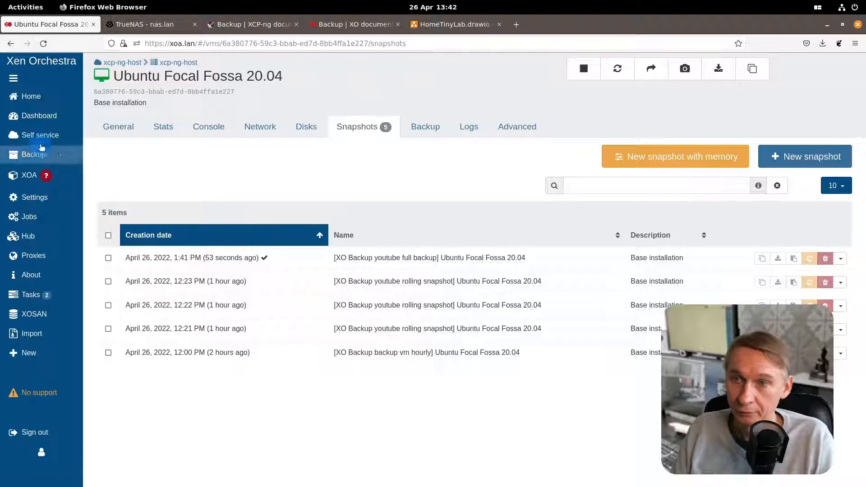
Check the progress of the youtube full backup's VM export tasks.
{"action": "mouse_move", "coordinate": [29, 110]}
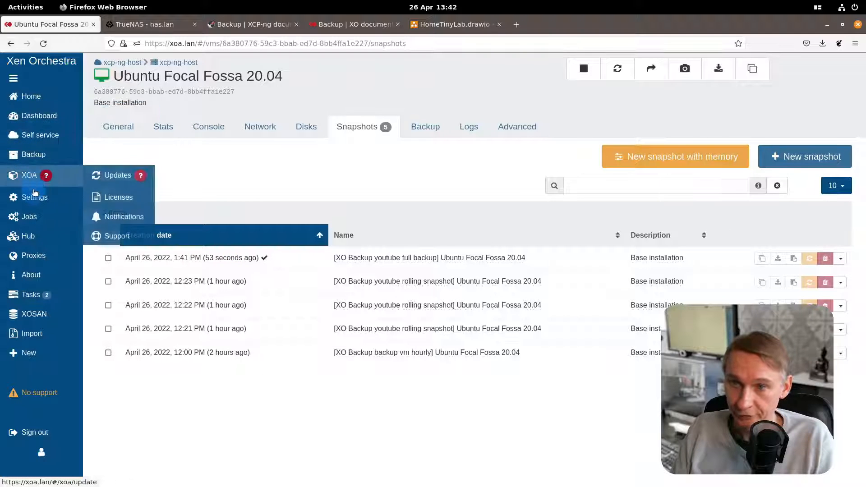
{"action": "mouse_move", "coordinate": [35, 195]}
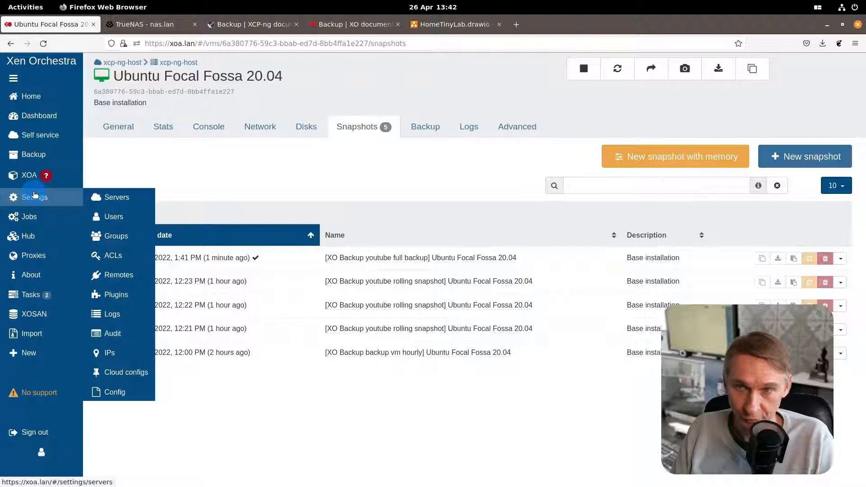
{"action": "mouse_move", "coordinate": [99, 162]}
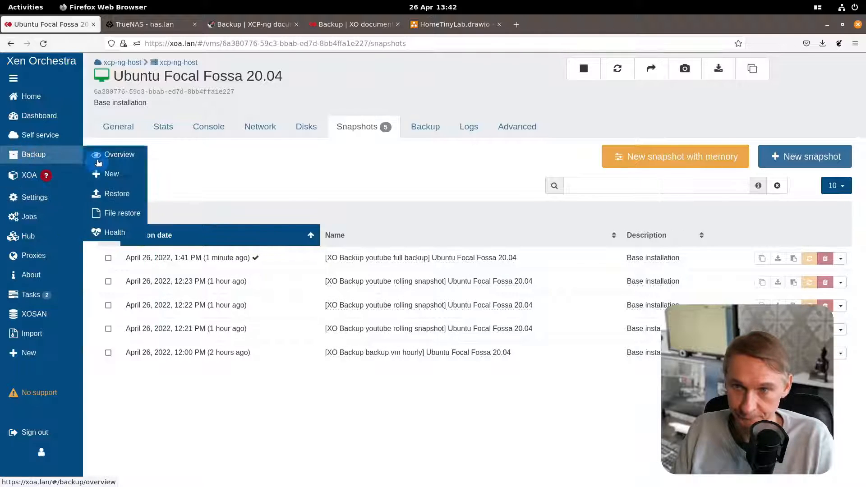
{"action": "left_click", "coordinate": [37, 298]}
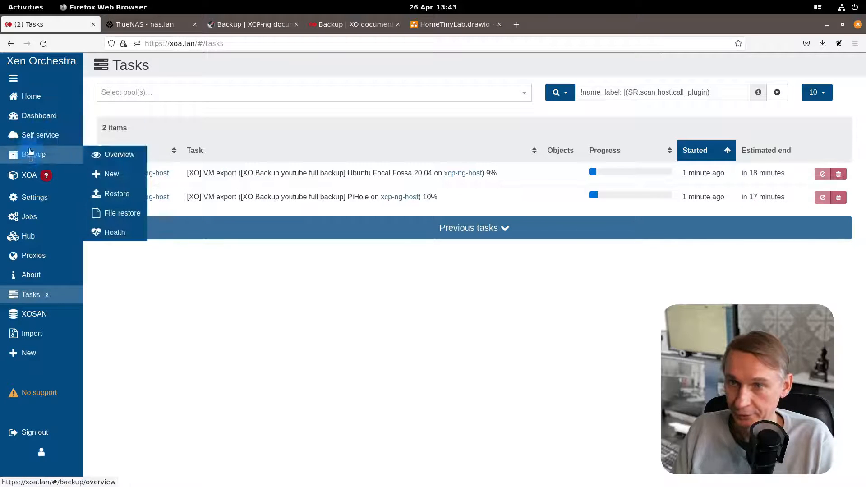
Return to the backup overview and look through the list of backup jobs.
{"action": "mouse_move", "coordinate": [33, 155]}
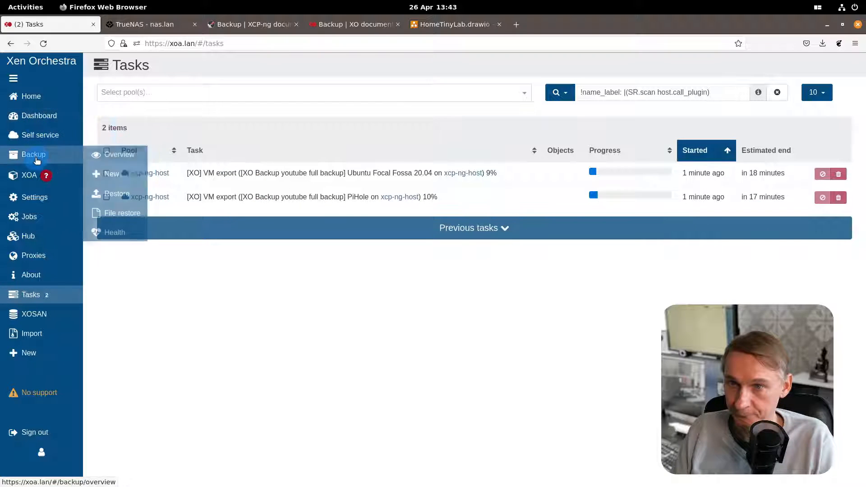
{"action": "left_click", "coordinate": [109, 161]}
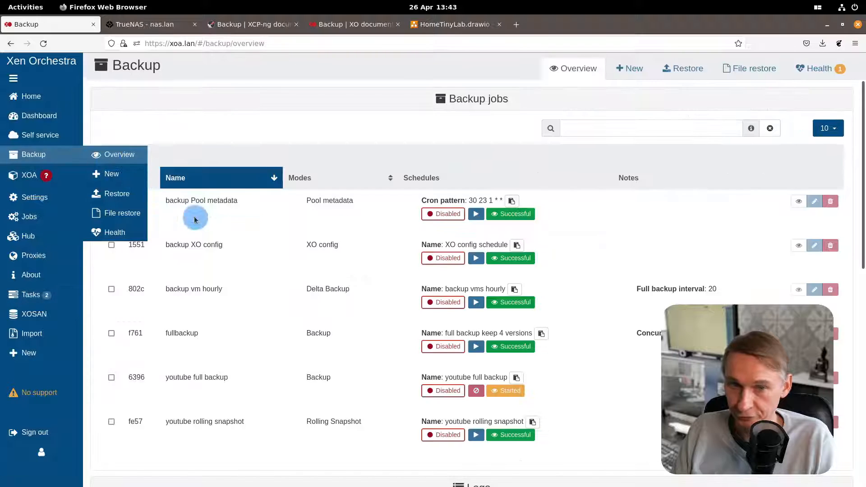
{"action": "scroll", "coordinate": [414, 319], "scroll_direction": "down", "scroll_amount": 3}
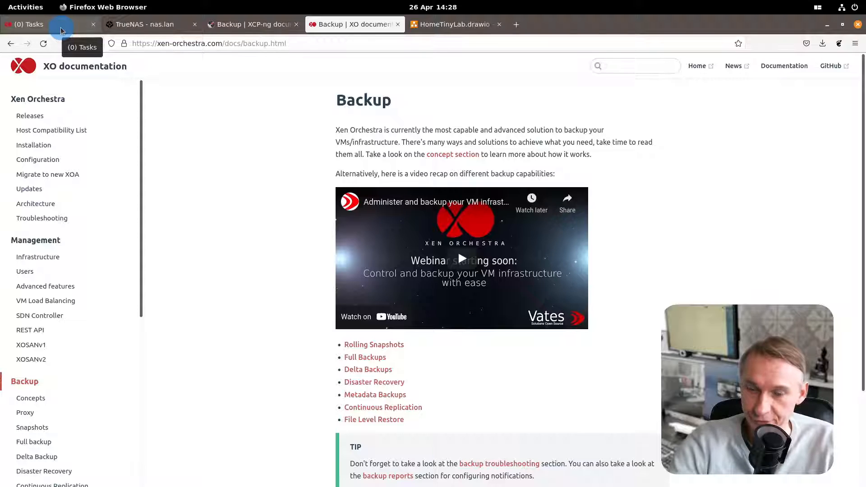
Switch back to Xen Orchestra and examine the youtube full backup's duration, status and transfer size in the backup logs.
{"action": "left_click", "coordinate": [47, 23]}
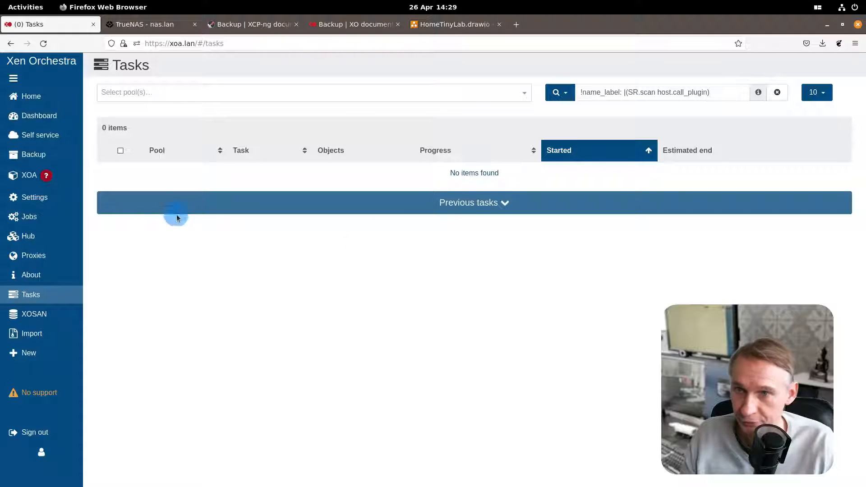
{"action": "mouse_move", "coordinate": [52, 155]}
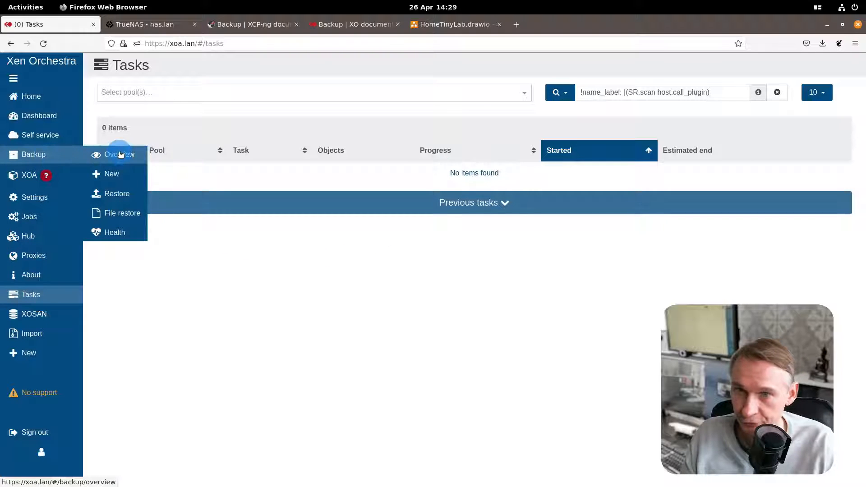
{"action": "left_click", "coordinate": [120, 155]}
{"action": "scroll", "coordinate": [384, 278], "scroll_direction": "down", "scroll_amount": 2}
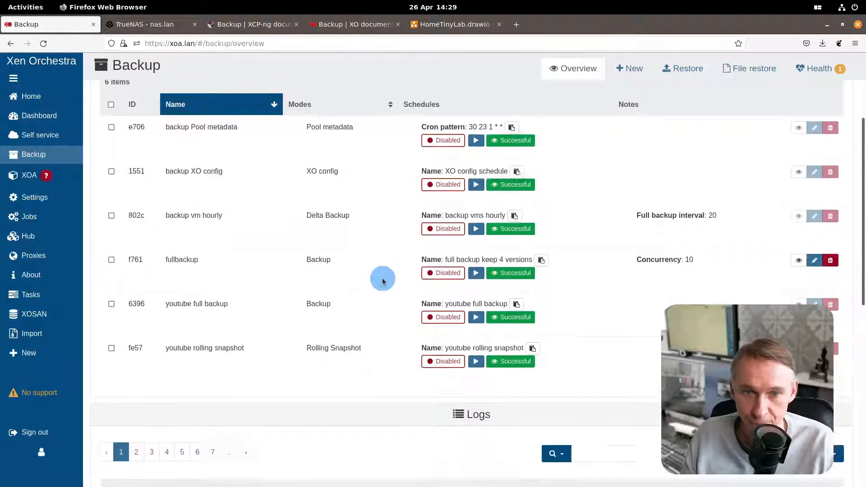
{"action": "scroll", "coordinate": [382, 280], "scroll_direction": "down", "scroll_amount": 8}
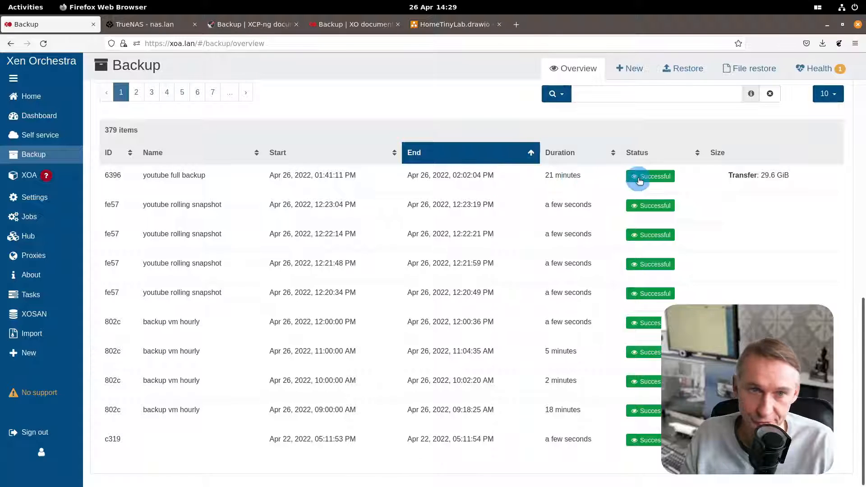
{"action": "scroll", "coordinate": [248, 231], "scroll_direction": "up", "scroll_amount": 2}
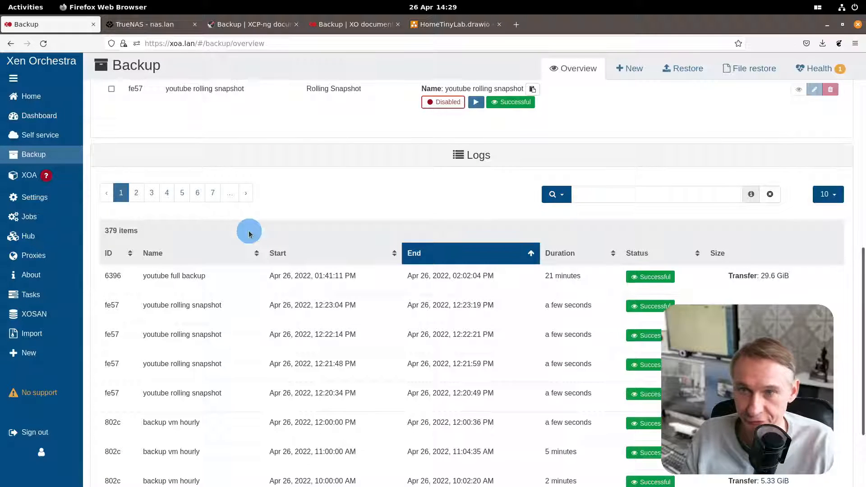
{"action": "scroll", "coordinate": [284, 231], "scroll_direction": "up", "scroll_amount": 7}
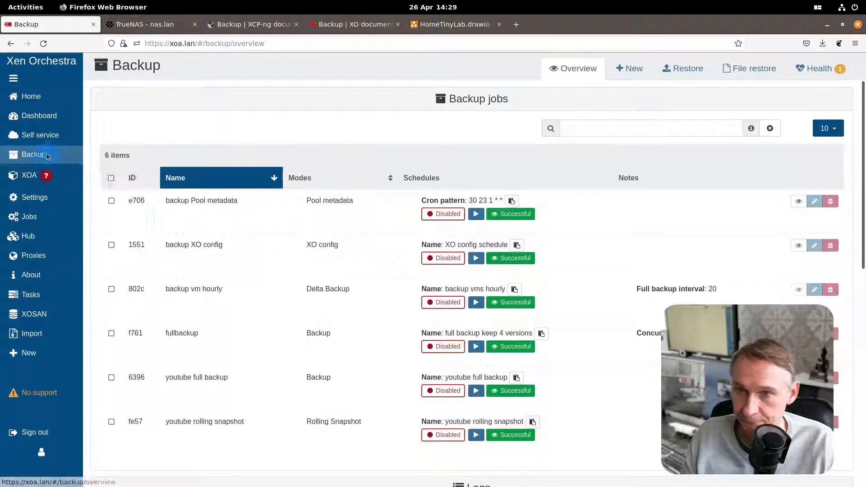
Create a new VM backup job and name it "youtube delta backup".
{"action": "mouse_move", "coordinate": [47, 156]}
{"action": "left_click", "coordinate": [113, 175]}
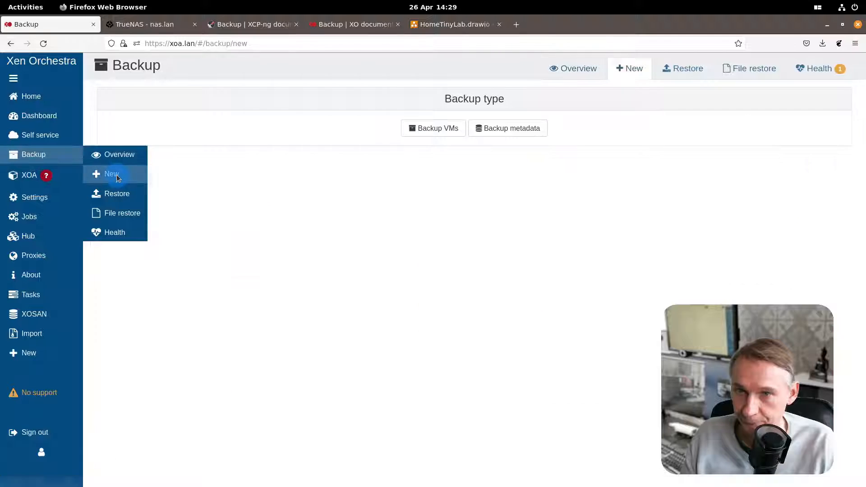
{"action": "left_click", "coordinate": [439, 130]}
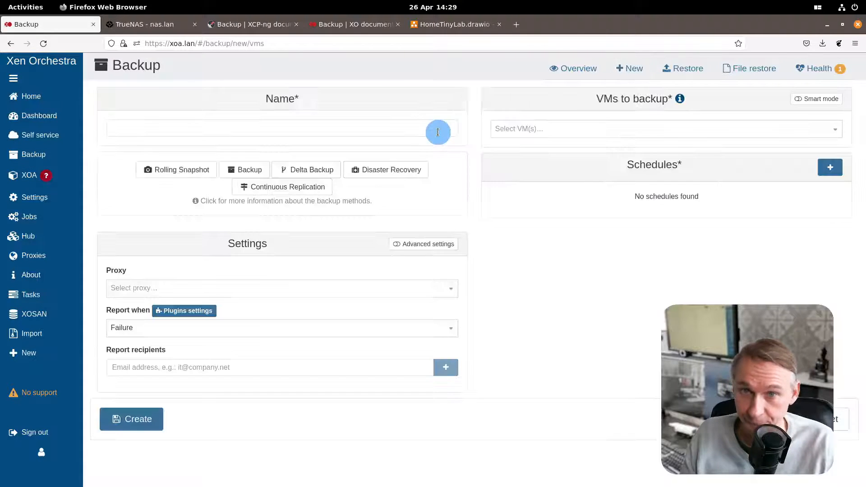
{"action": "left_click", "coordinate": [158, 131]}
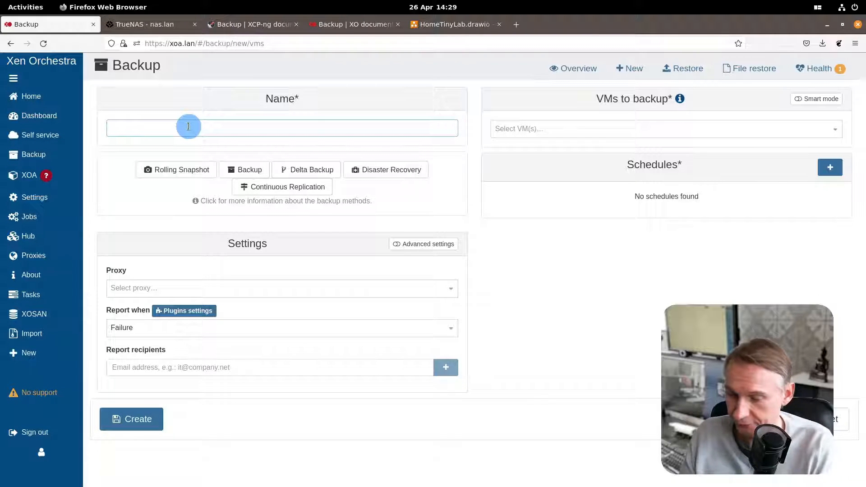
{"action": "type", "text": "youtube "}
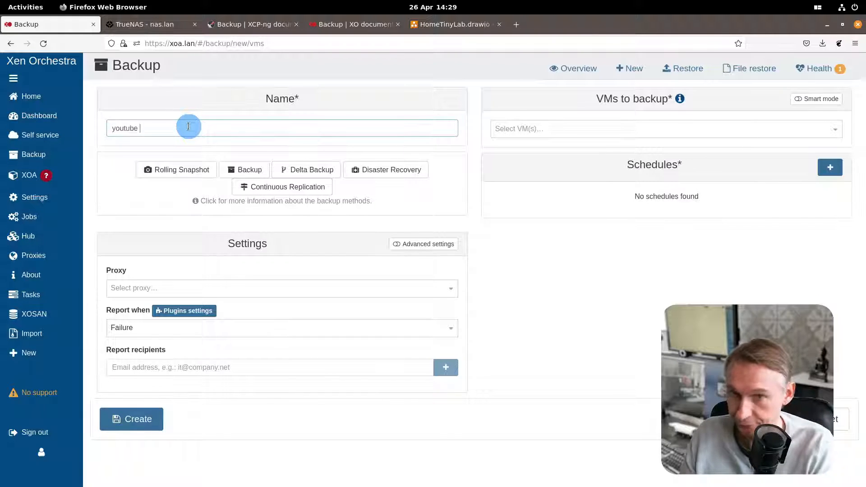
{"action": "type", "text": "del"}
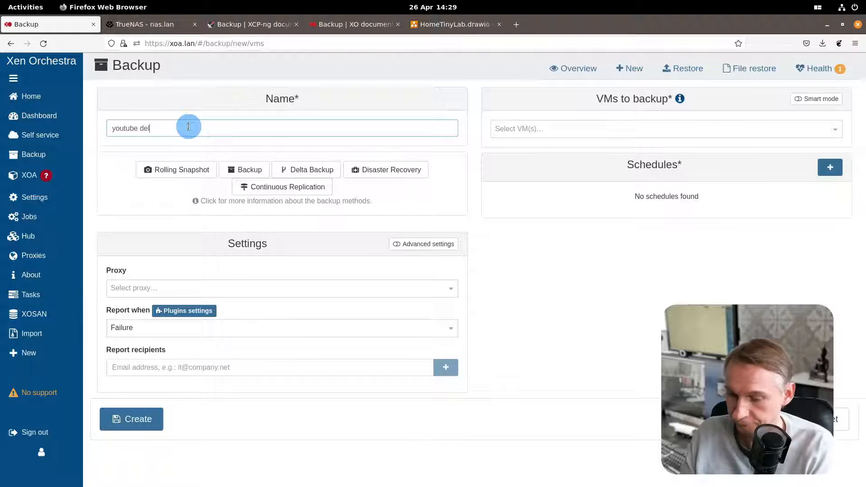
{"action": "type", "text": "ta back"}
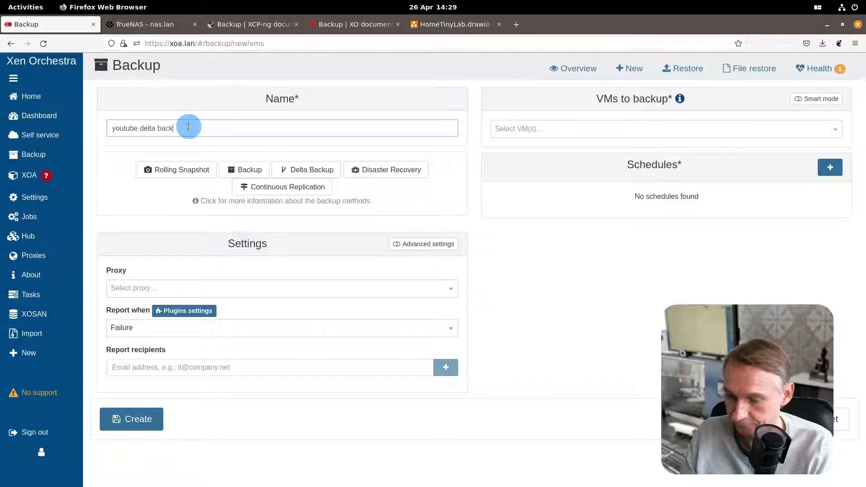
{"action": "type", "text": "up"}
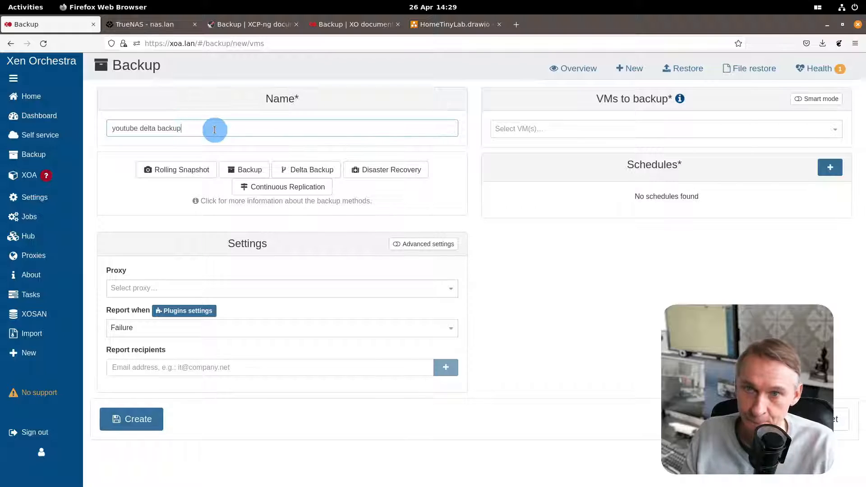
Set the job's method to Delta Backup and add the nfs remote "backup" as its export target.
{"action": "left_click", "coordinate": [298, 170]}
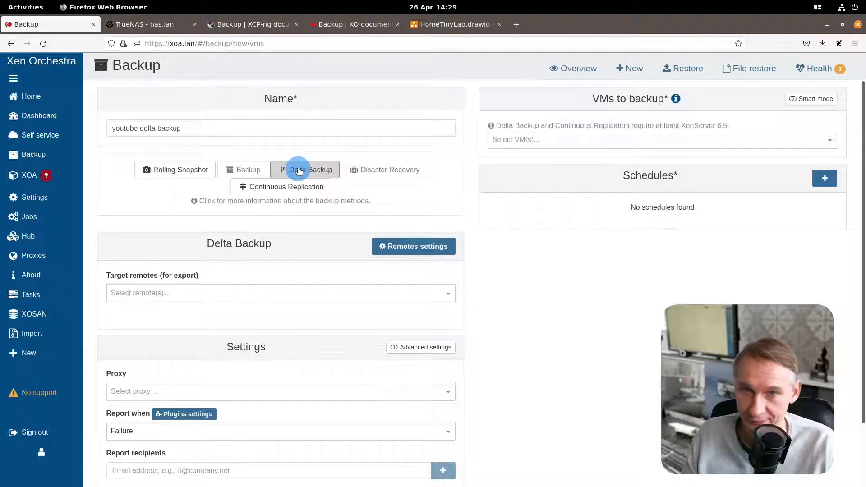
{"action": "scroll", "coordinate": [298, 169], "scroll_direction": "down", "scroll_amount": 2}
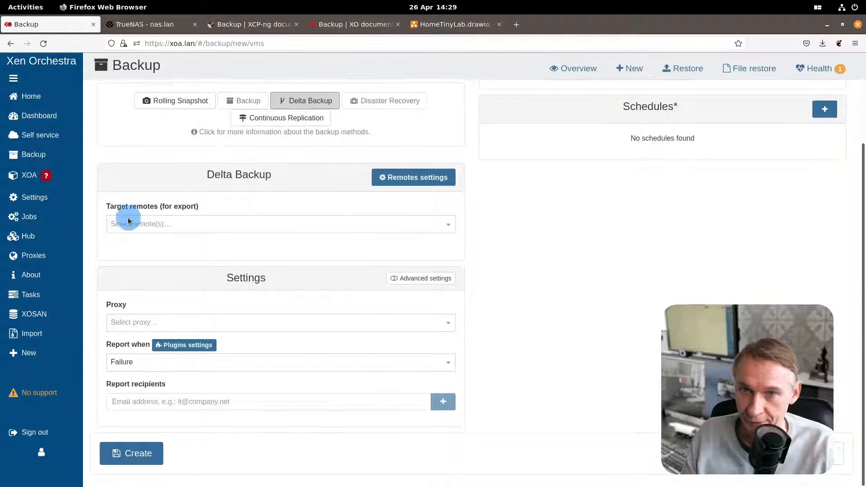
{"action": "left_click", "coordinate": [124, 226]}
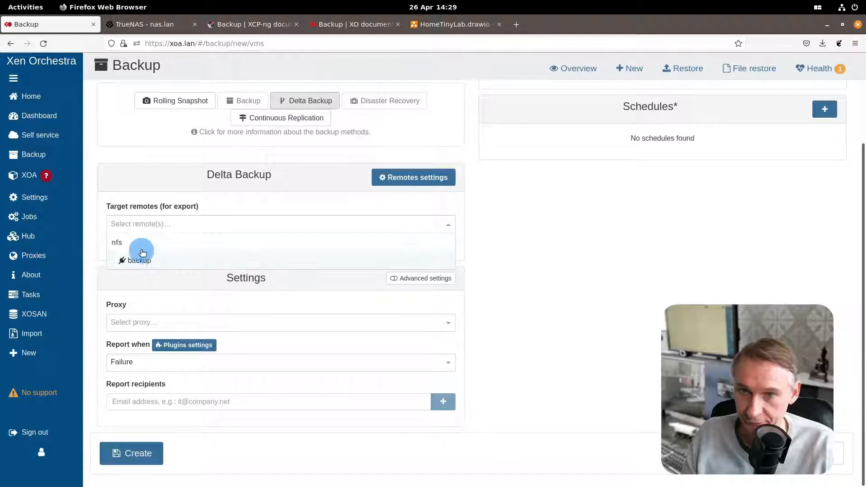
{"action": "left_click", "coordinate": [129, 261]}
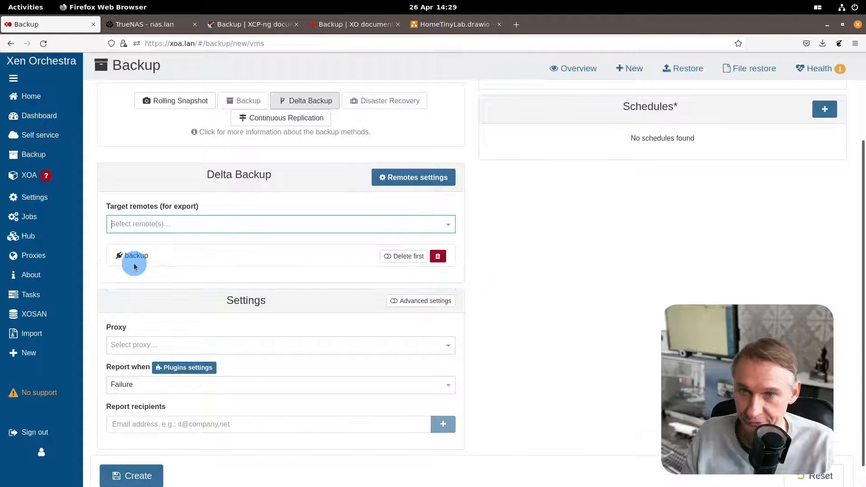
{"action": "scroll", "coordinate": [328, 247], "scroll_direction": "down", "scroll_amount": 1}
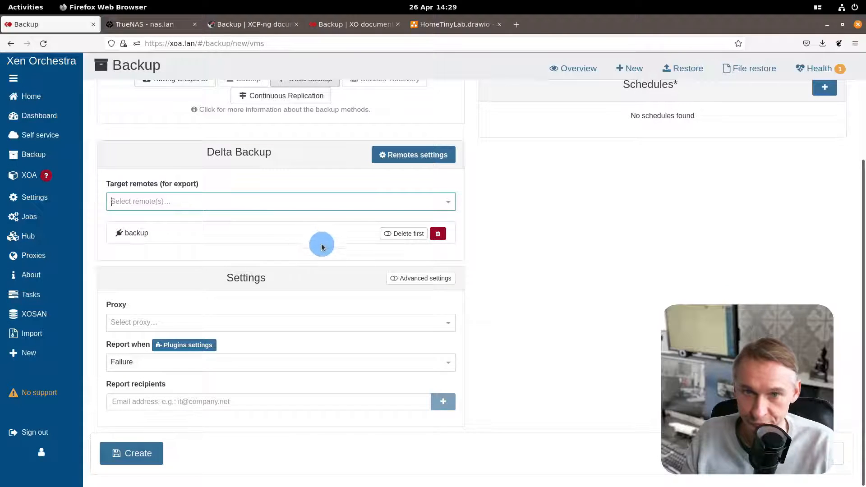
Enable the job's advanced settings and bring the full backup interval option into view.
{"action": "left_click", "coordinate": [392, 281]}
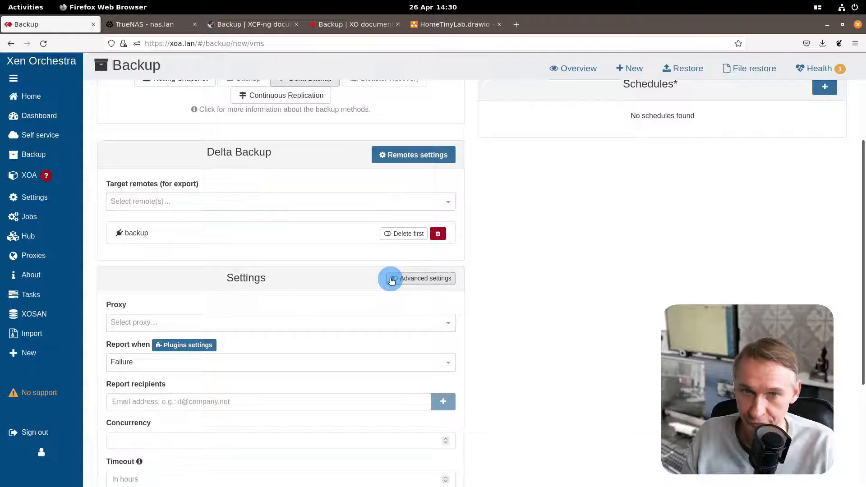
{"action": "scroll", "coordinate": [271, 302], "scroll_direction": "down", "scroll_amount": 4}
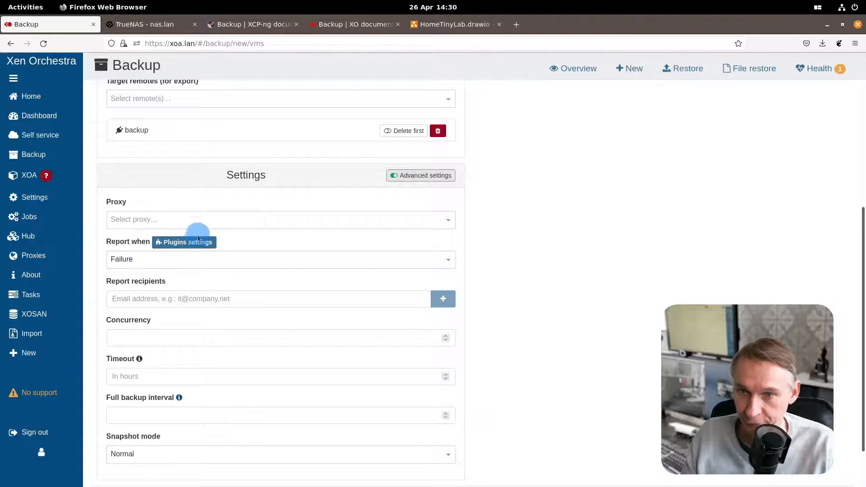
{"action": "scroll", "coordinate": [187, 264], "scroll_direction": "down", "scroll_amount": 2}
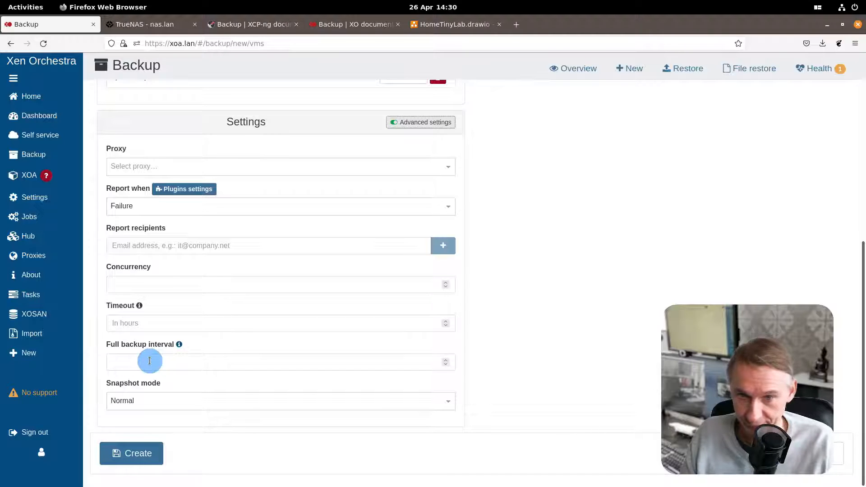
Set the full backup interval to 20 and view the available snapshot modes, keeping Normal.
{"action": "left_click", "coordinate": [128, 362]}
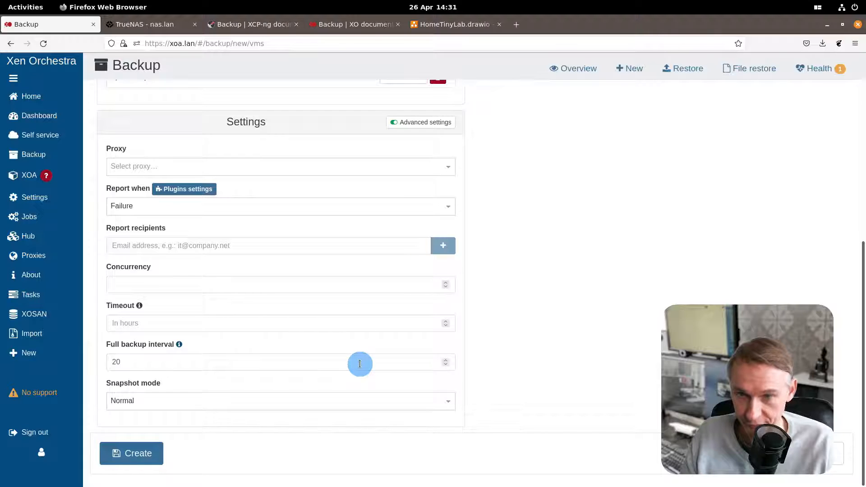
{"action": "left_click", "coordinate": [163, 401]}
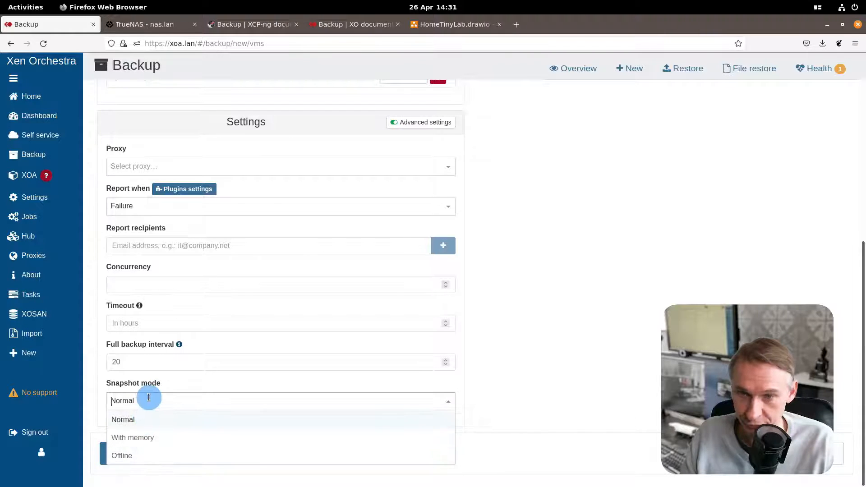
{"action": "left_click", "coordinate": [500, 386]}
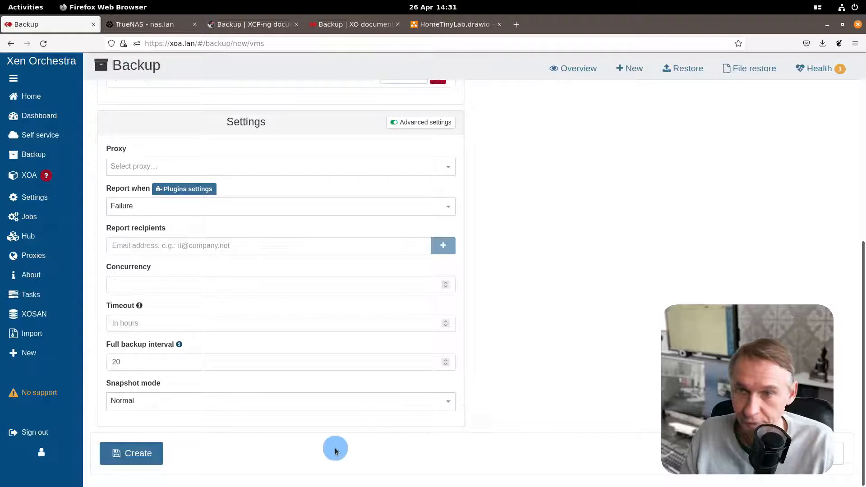
{"action": "scroll", "coordinate": [397, 393], "scroll_direction": "up", "scroll_amount": 3}
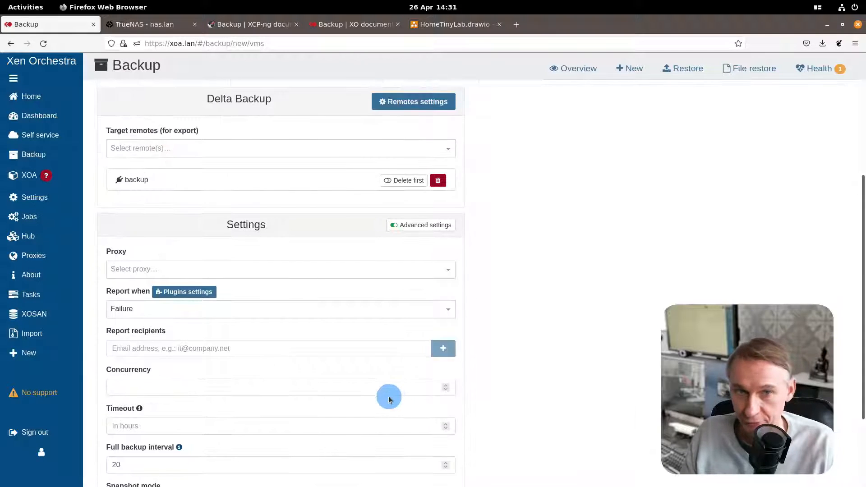
{"action": "scroll", "coordinate": [388, 396], "scroll_direction": "up", "scroll_amount": 3}
{"action": "scroll", "coordinate": [386, 403], "scroll_direction": "down", "scroll_amount": 2}
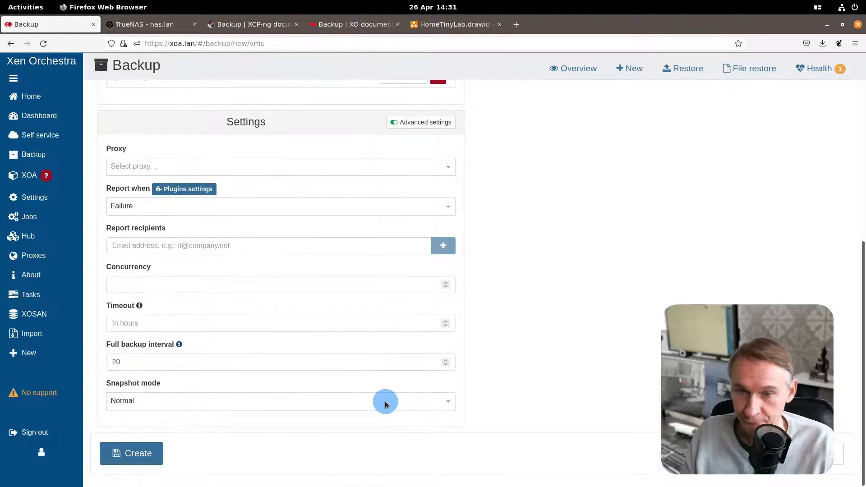
Enable smart mode for the VMs to back up and select them by the tag "youtube backup".
{"action": "scroll", "coordinate": [369, 366], "scroll_direction": "up", "scroll_amount": 4}
{"action": "scroll", "coordinate": [369, 366], "scroll_direction": "up", "scroll_amount": 2}
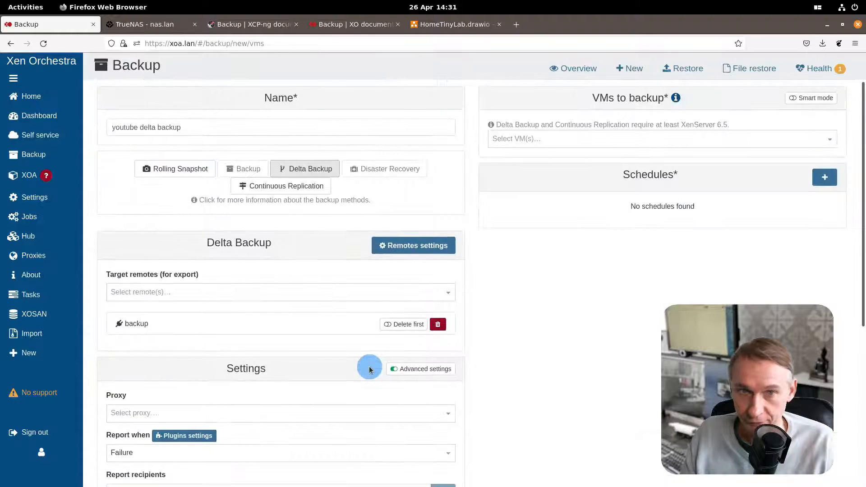
{"action": "left_click", "coordinate": [794, 99]}
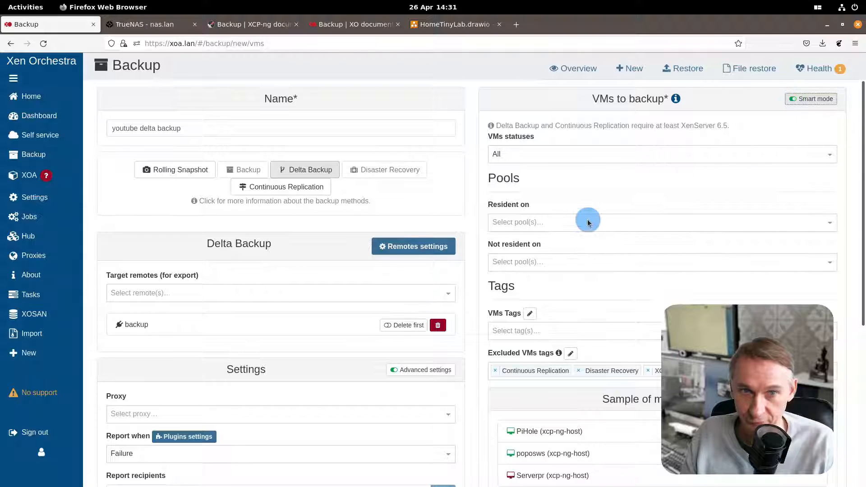
{"action": "scroll", "coordinate": [586, 225], "scroll_direction": "down", "scroll_amount": 3}
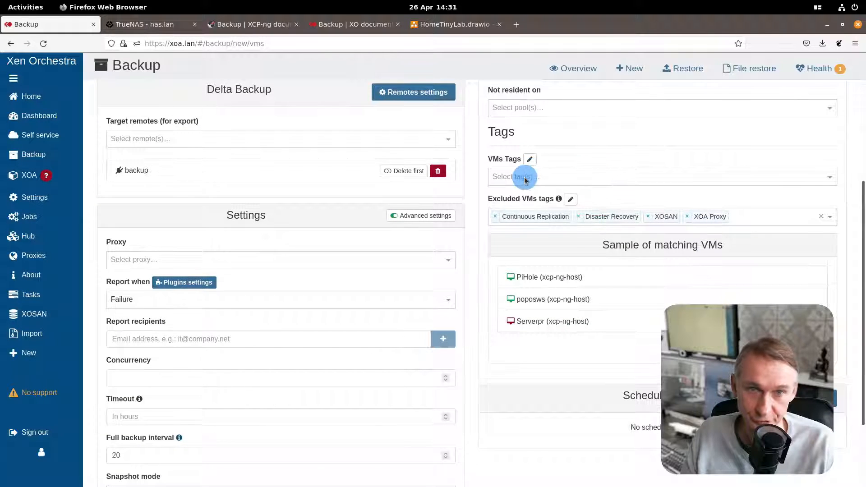
{"action": "left_click", "coordinate": [525, 178]}
{"action": "type", "text": "yo"}
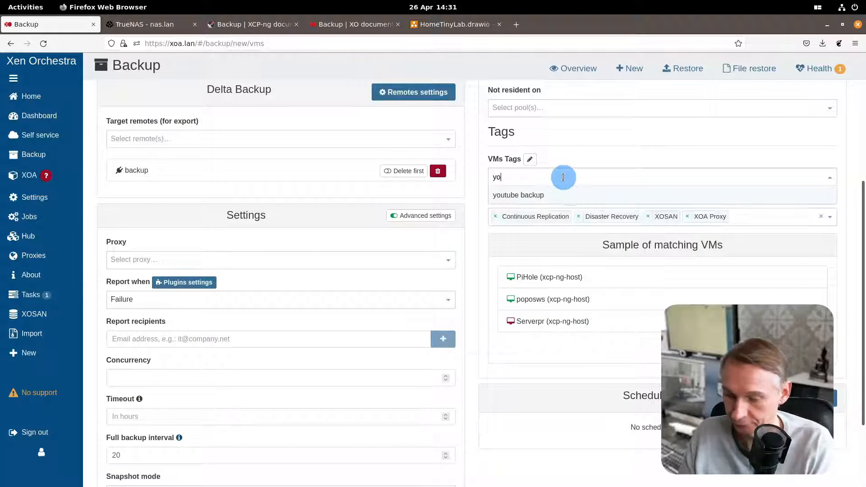
{"action": "type", "text": "utu"}
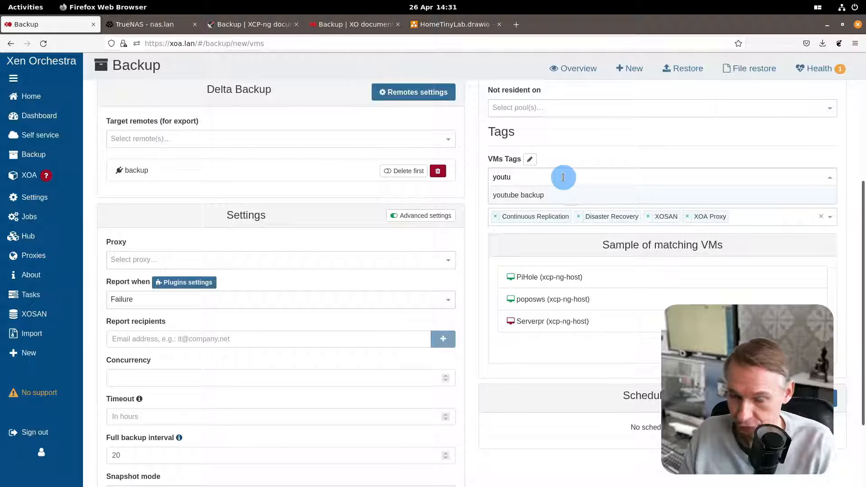
{"action": "left_click", "coordinate": [548, 197]}
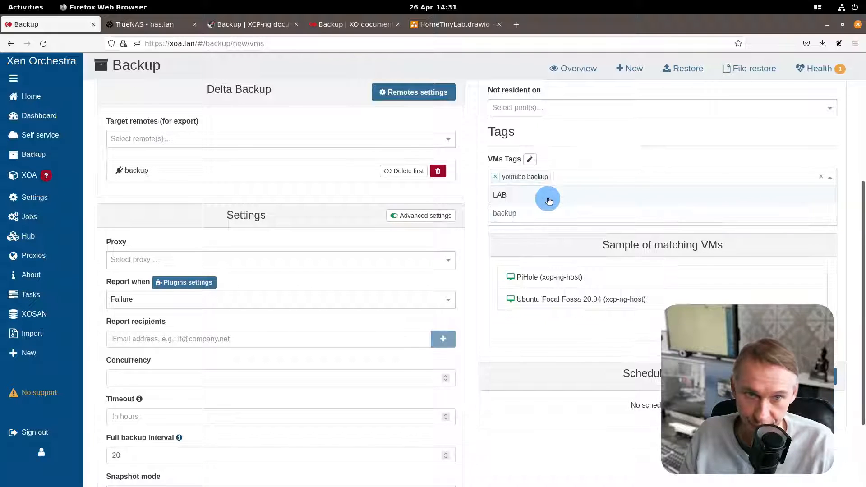
Add a schedule to the job and name it "youtube delta backup".
{"action": "scroll", "coordinate": [582, 324], "scroll_direction": "down", "scroll_amount": 2}
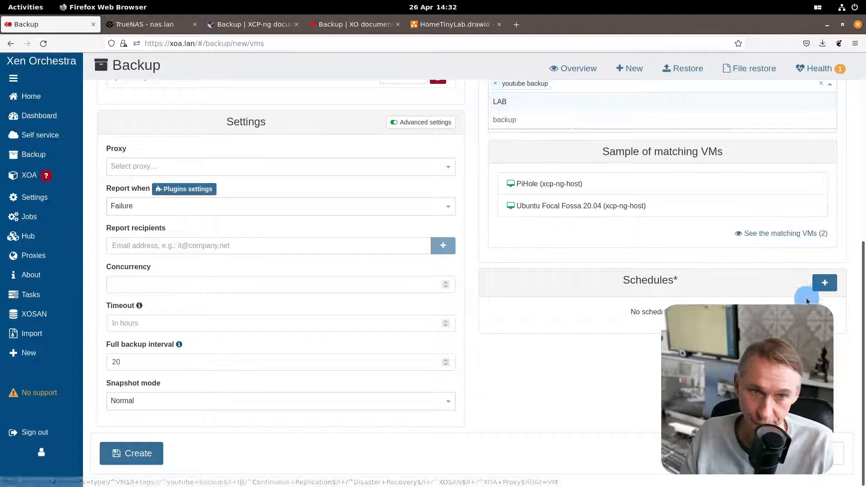
{"action": "left_click", "coordinate": [824, 283]}
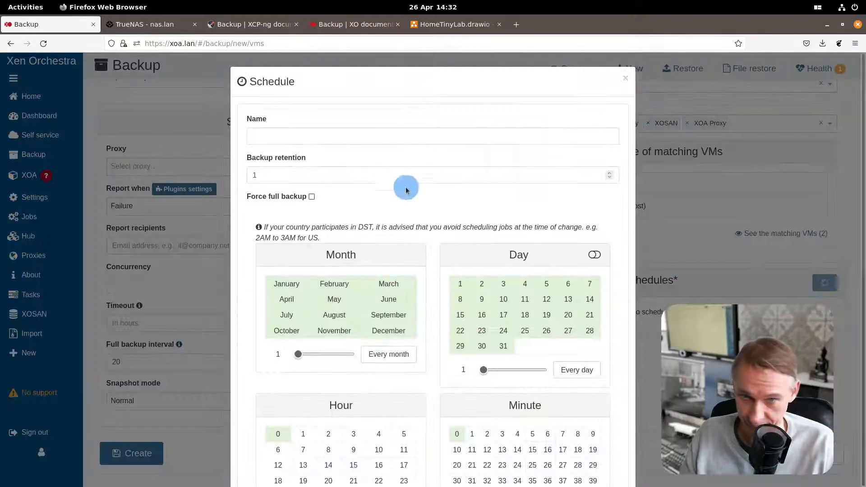
{"action": "left_click", "coordinate": [338, 136]}
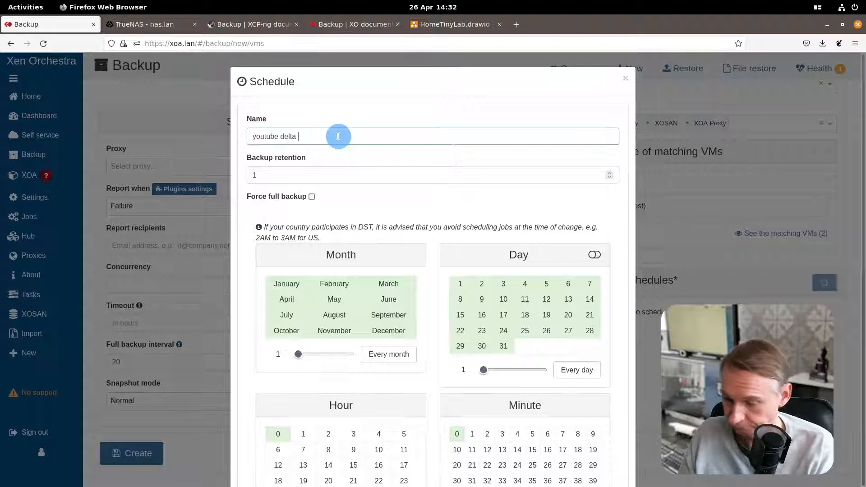
{"action": "type", "text": "up"}
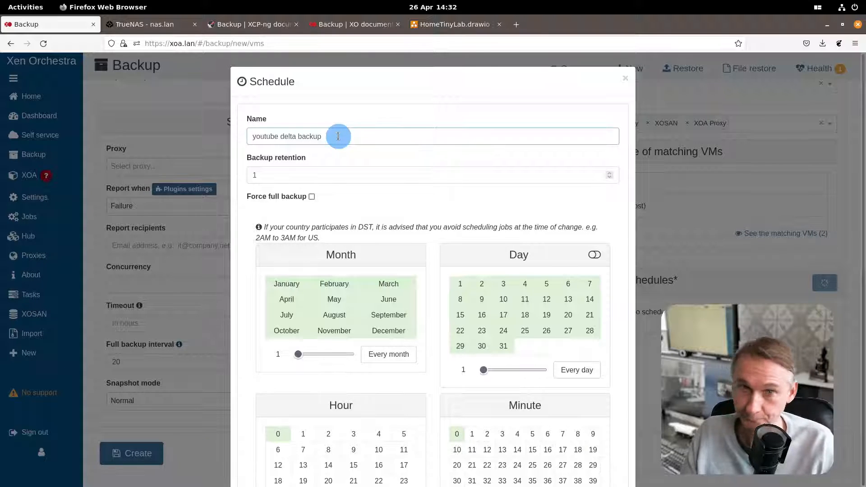
Set the schedule's backup retention to 60.
{"action": "left_click", "coordinate": [267, 175]}
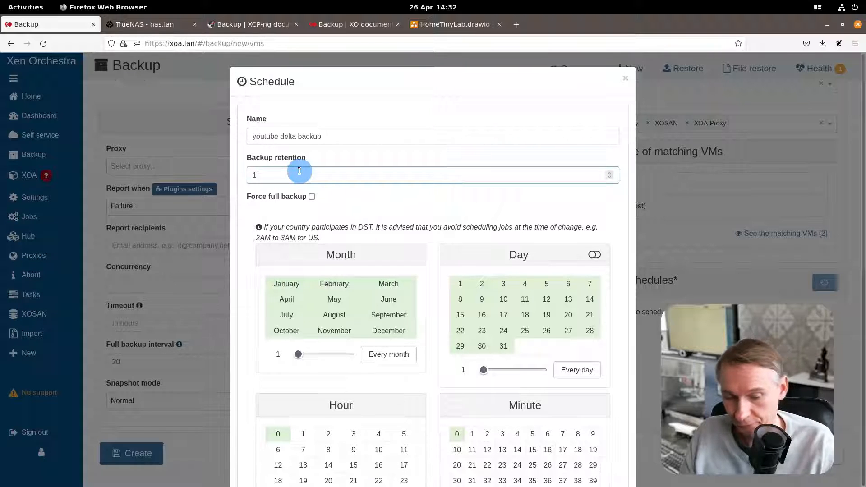
{"action": "key", "text": "BackSpace"}
{"action": "type", "text": "60"}
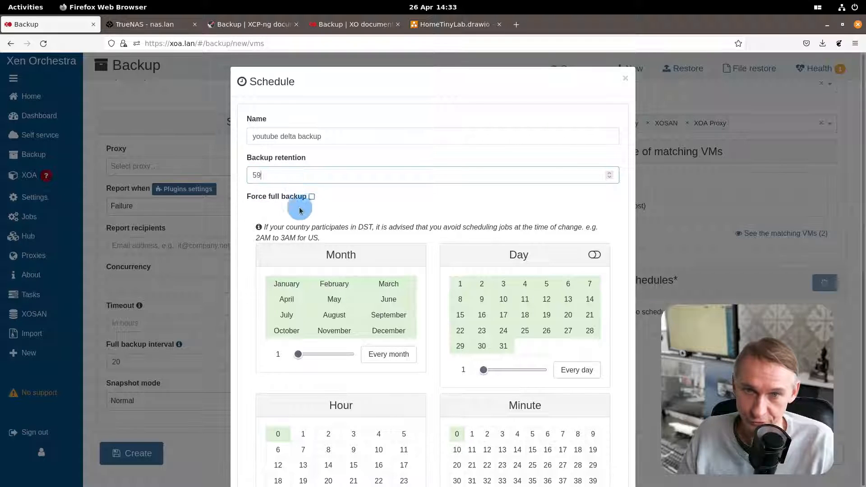
{"action": "left_click", "coordinate": [427, 199]}
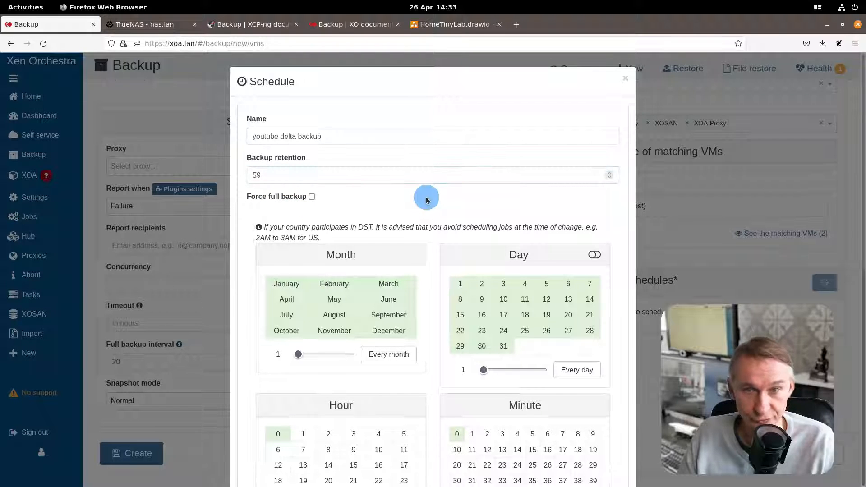
Set the schedule to run only at hour 22 every day, review the upcoming run times and save the schedule.
{"action": "scroll", "coordinate": [426, 197], "scroll_direction": "down", "scroll_amount": 2}
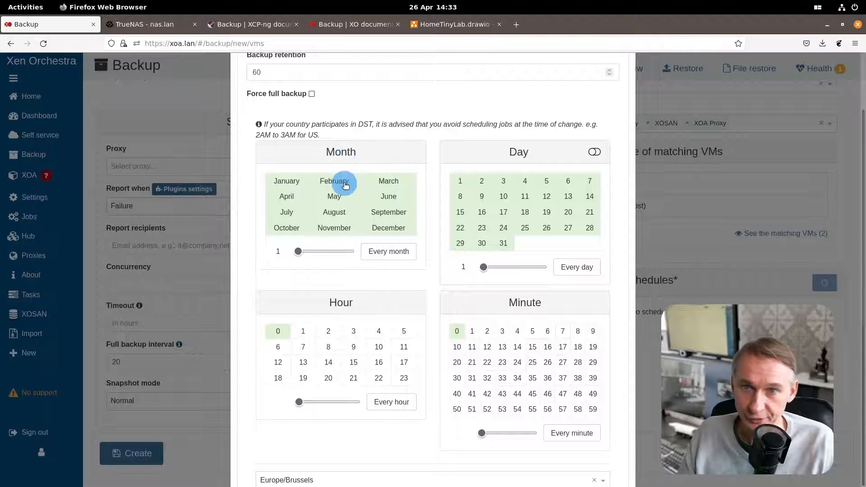
{"action": "scroll", "coordinate": [352, 224], "scroll_direction": "up", "scroll_amount": 1}
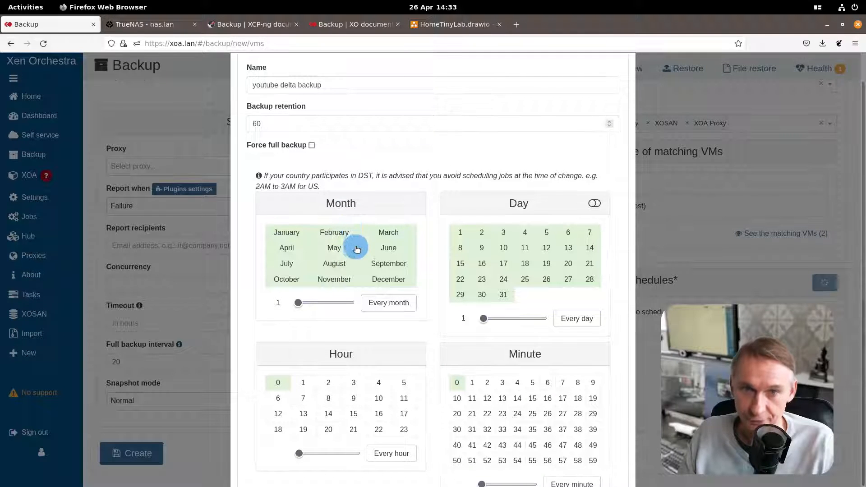
{"action": "scroll", "coordinate": [356, 248], "scroll_direction": "down", "scroll_amount": 2}
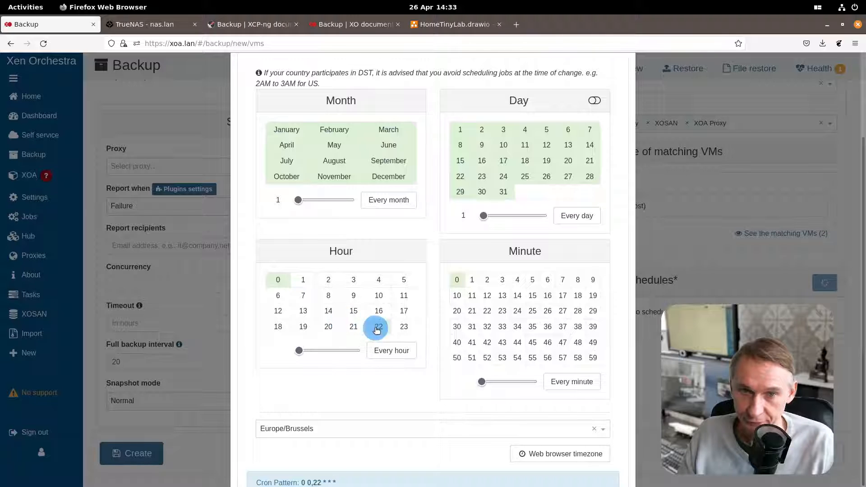
{"action": "left_click", "coordinate": [278, 282]}
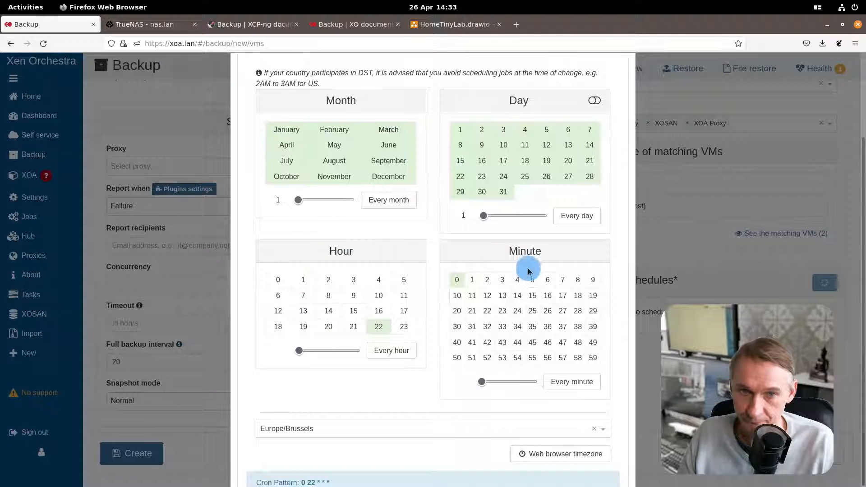
{"action": "scroll", "coordinate": [400, 364], "scroll_direction": "up", "scroll_amount": 3}
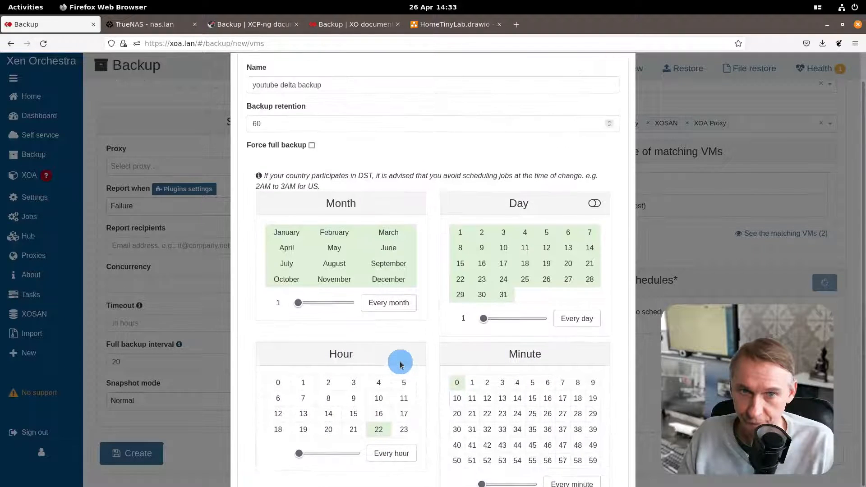
{"action": "scroll", "coordinate": [400, 364], "scroll_direction": "down", "scroll_amount": 10}
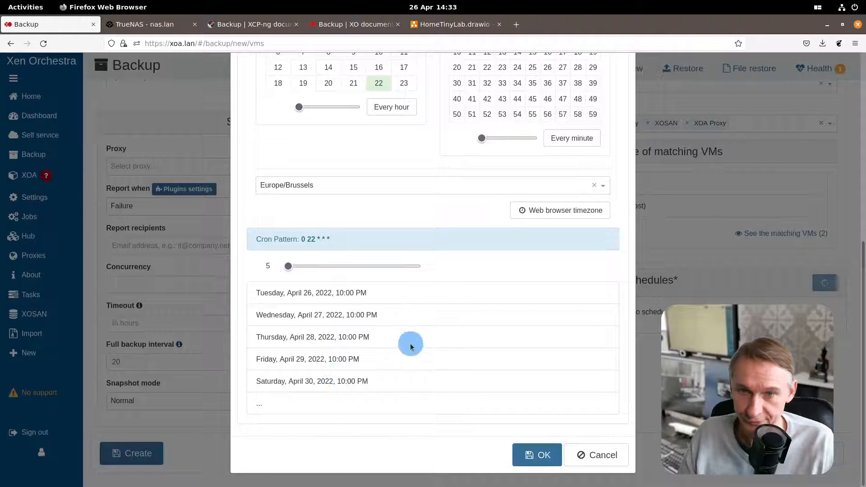
{"action": "scroll", "coordinate": [410, 347], "scroll_direction": "up", "scroll_amount": 10}
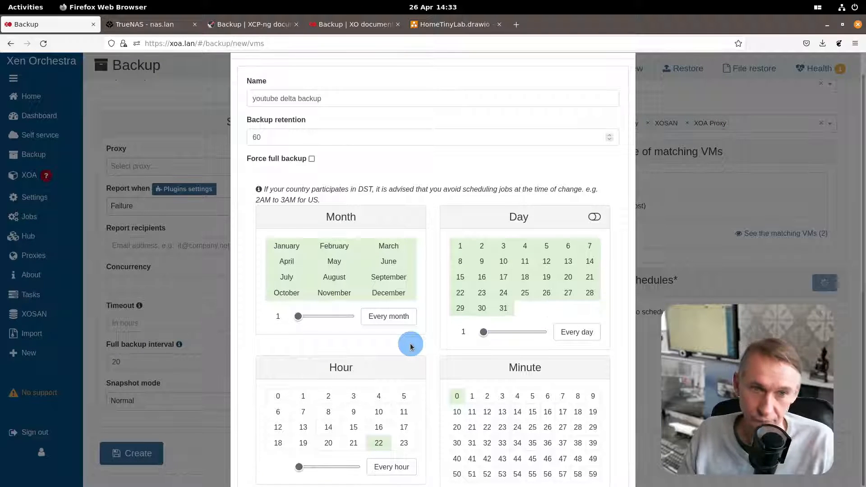
{"action": "scroll", "coordinate": [442, 377], "scroll_direction": "down", "scroll_amount": 10}
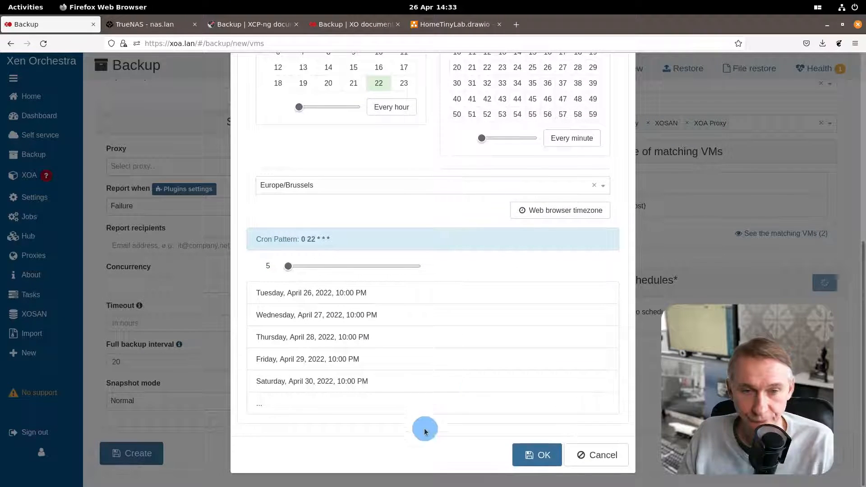
{"action": "left_click", "coordinate": [530, 456]}
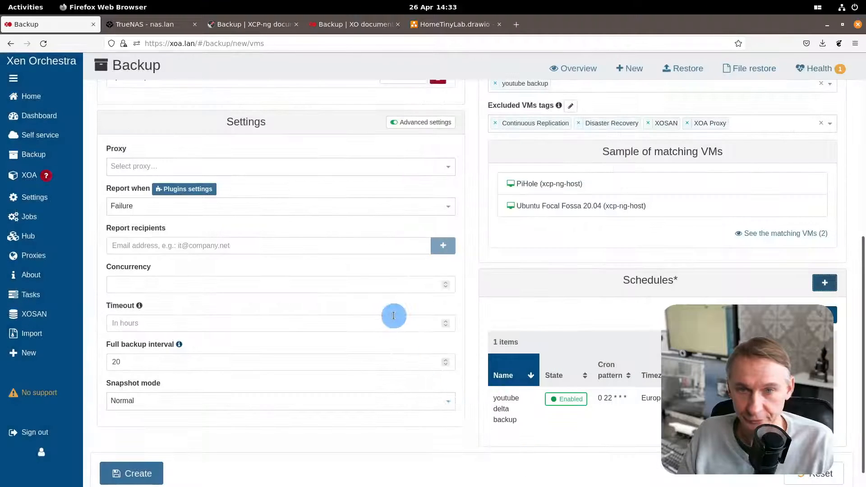
Disable the "youtube delta backup" schedule and create the backup job.
{"action": "scroll", "coordinate": [522, 282], "scroll_direction": "down", "scroll_amount": 1}
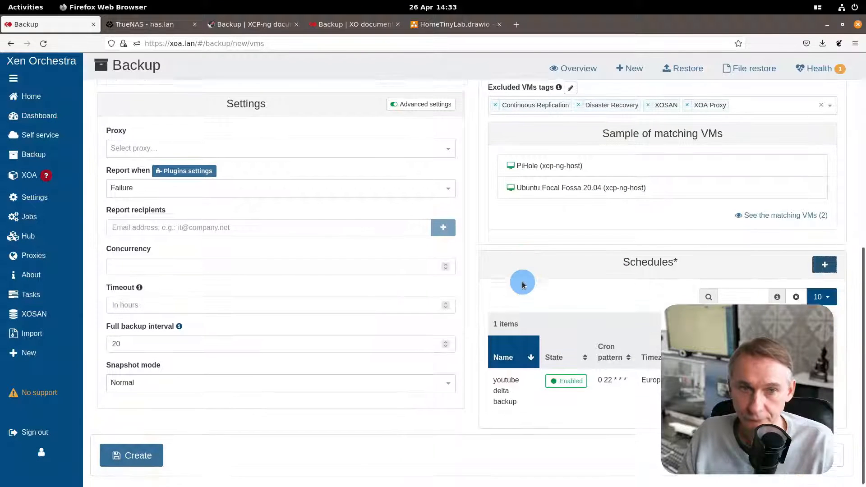
{"action": "left_click", "coordinate": [569, 379]}
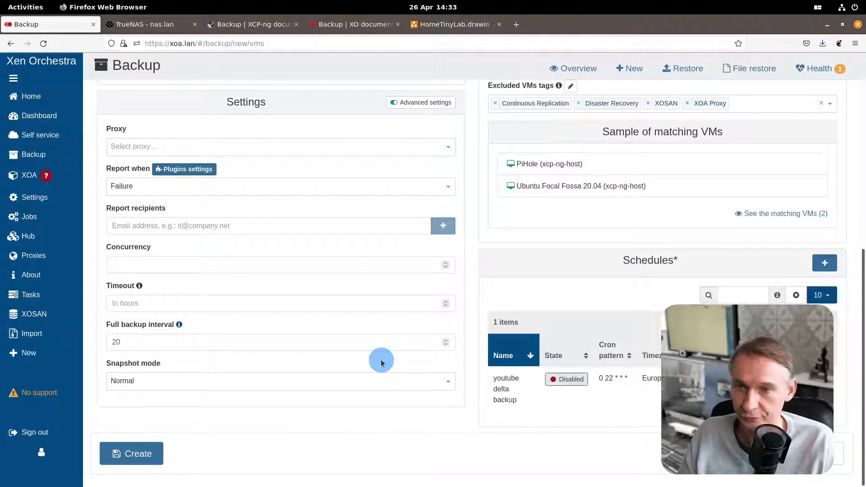
{"action": "left_click", "coordinate": [138, 455]}
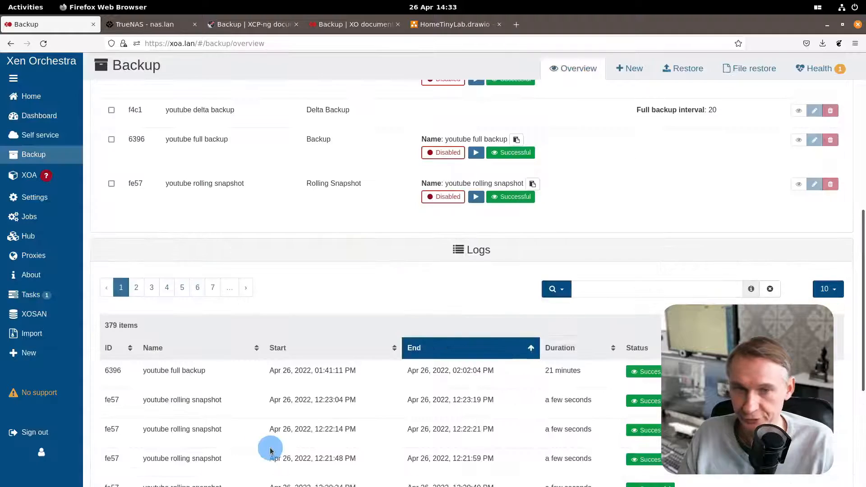
Run the "youtube delta backup" job on its matching VMs and check its entry in the backup logs.
{"action": "scroll", "coordinate": [282, 437], "scroll_direction": "up", "scroll_amount": 1}
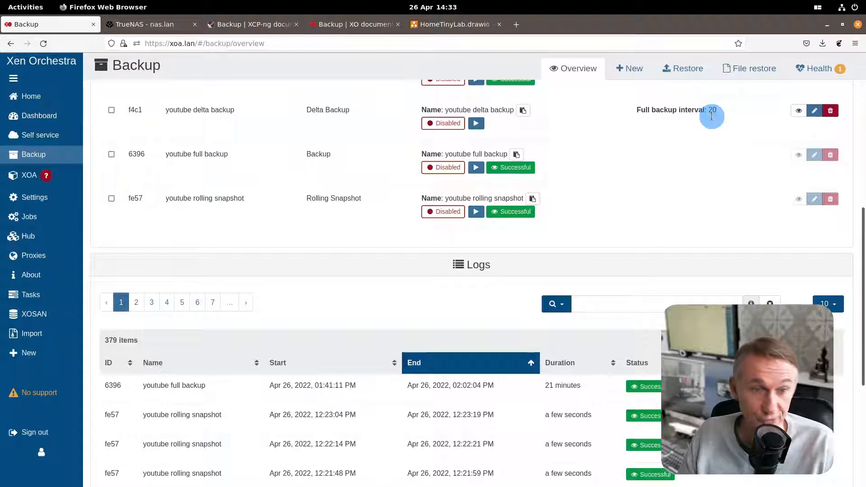
{"action": "scroll", "coordinate": [712, 116], "scroll_direction": "up", "scroll_amount": 3}
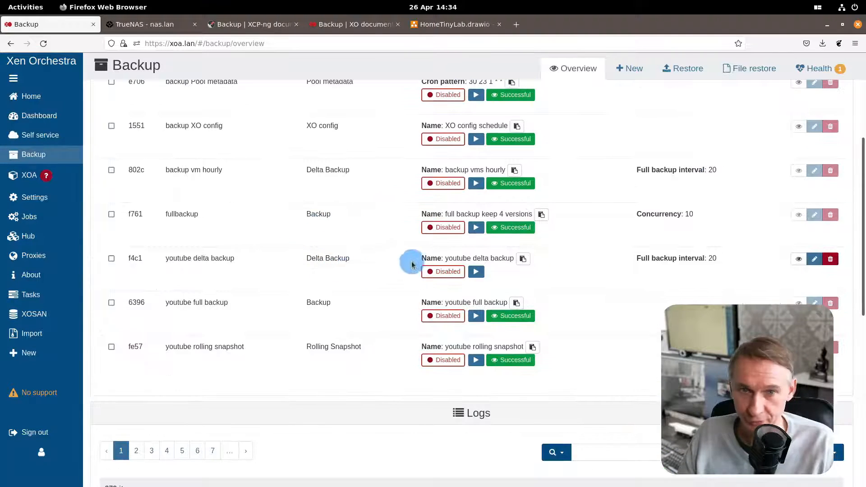
{"action": "left_click", "coordinate": [476, 271]}
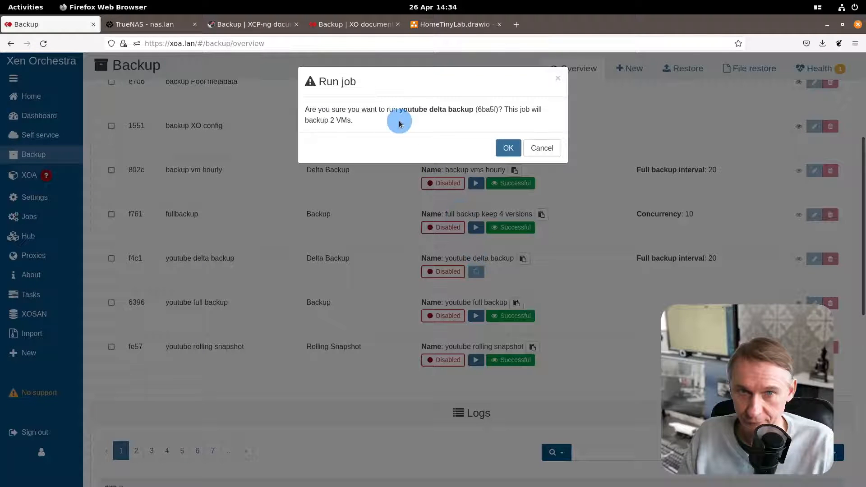
{"action": "left_click", "coordinate": [511, 148]}
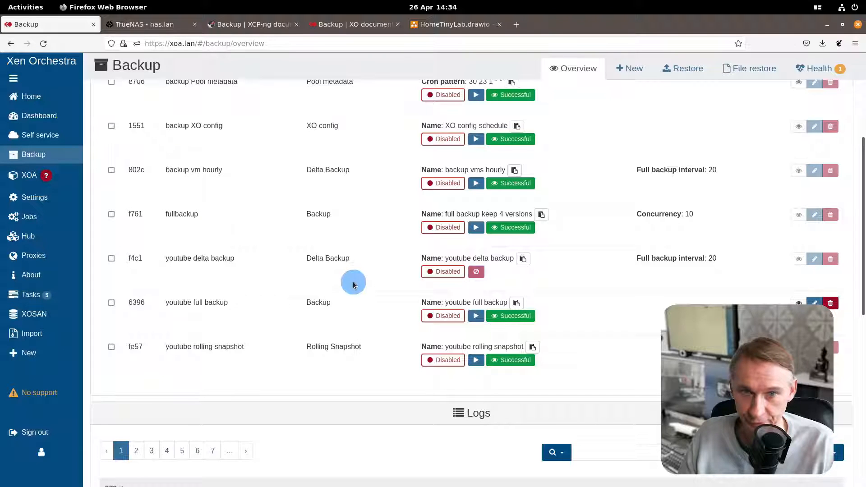
{"action": "scroll", "coordinate": [353, 284], "scroll_direction": "down", "scroll_amount": 3}
{"action": "scroll", "coordinate": [354, 283], "scroll_direction": "down", "scroll_amount": 1}
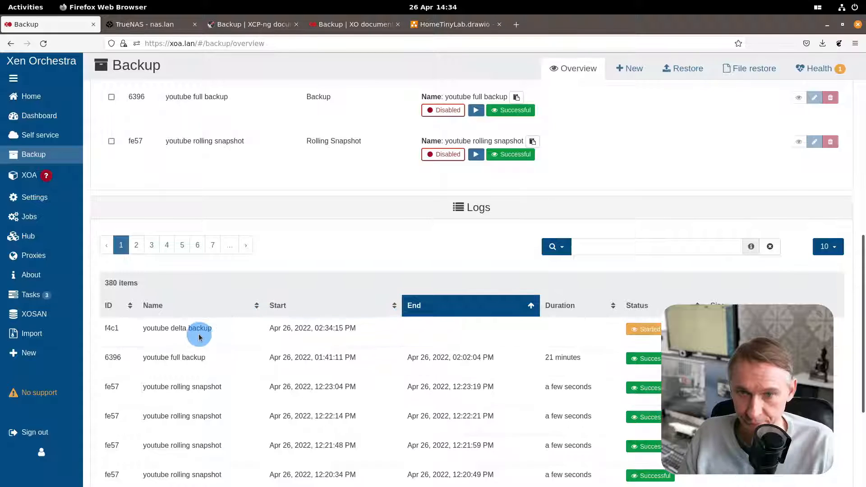
Inspect the per-VM details of the running "youtube delta backup" log entry, then close them.
{"action": "scroll", "coordinate": [201, 334], "scroll_direction": "down", "scroll_amount": 2}
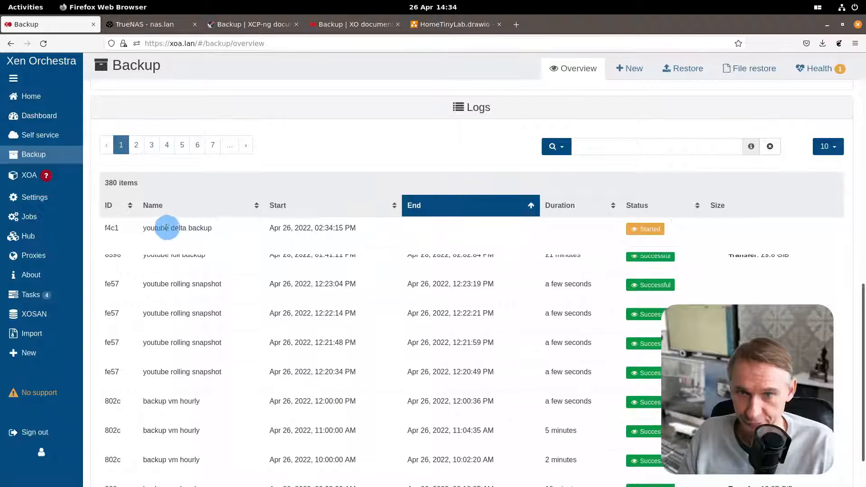
{"action": "left_click", "coordinate": [640, 229]}
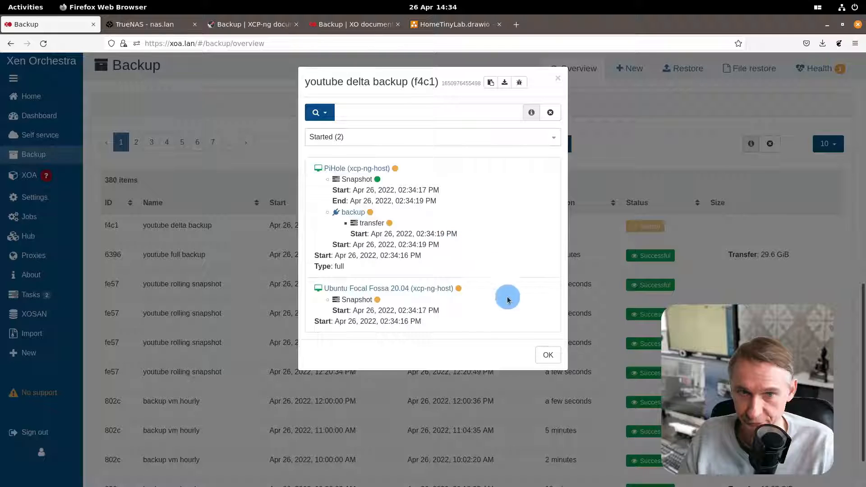
{"action": "left_click", "coordinate": [547, 422]}
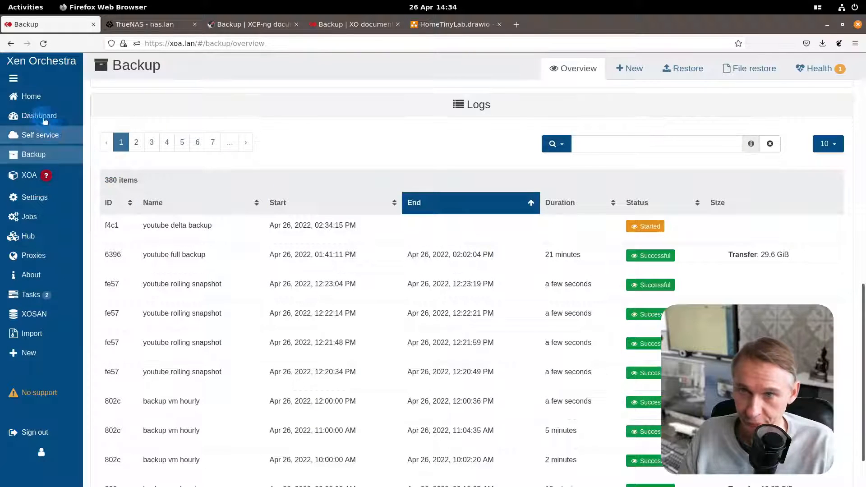
Review the snapshots of the Ubuntu Focal Fossa 20.04 VM while the delta backup runs.
{"action": "mouse_move", "coordinate": [43, 100]}
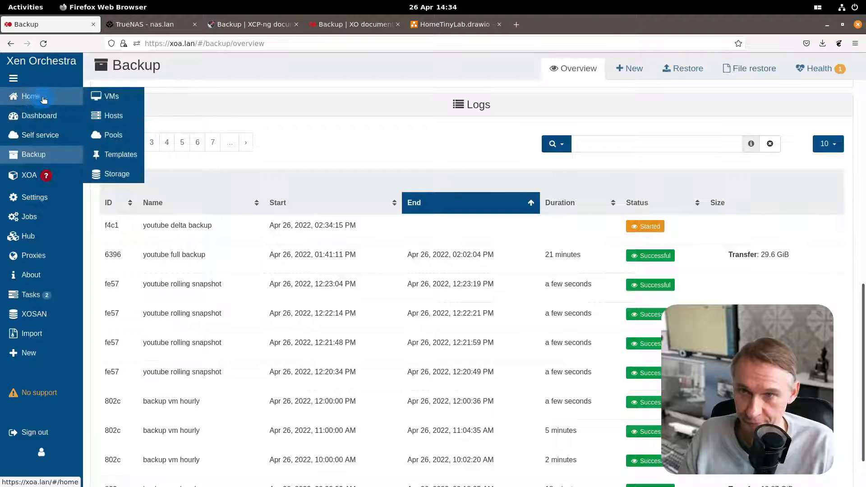
{"action": "left_click", "coordinate": [110, 96]}
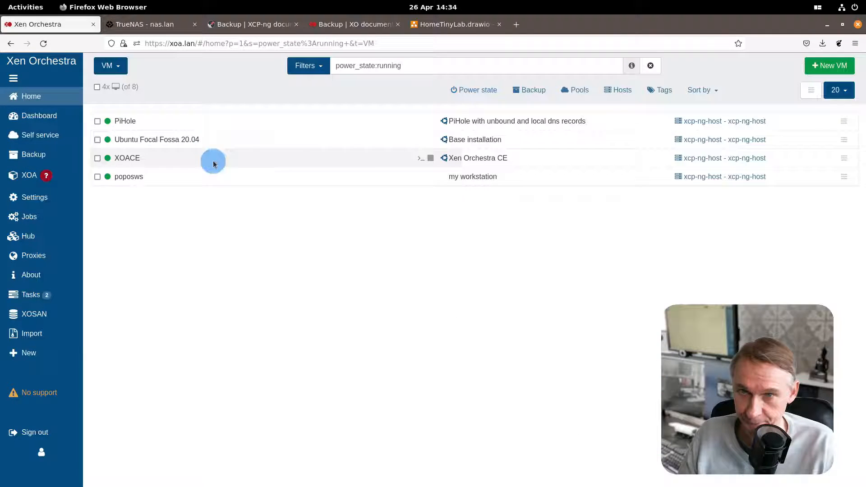
{"action": "left_click", "coordinate": [146, 139]}
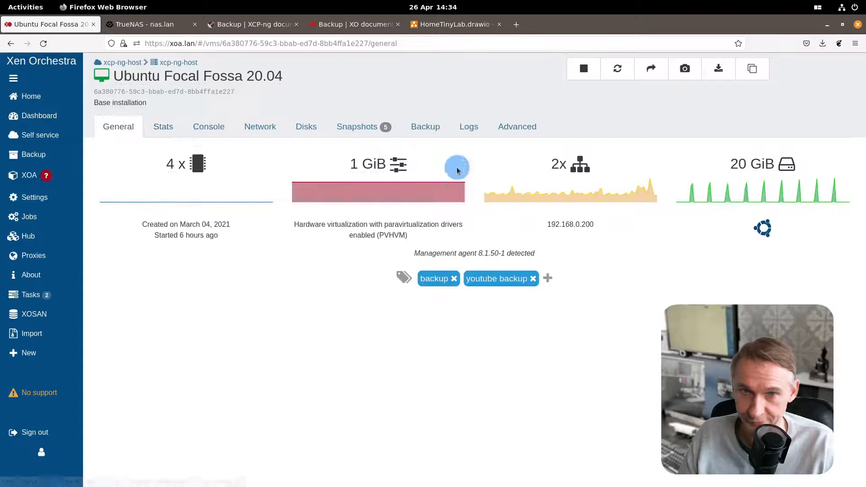
{"action": "left_click", "coordinate": [378, 126]}
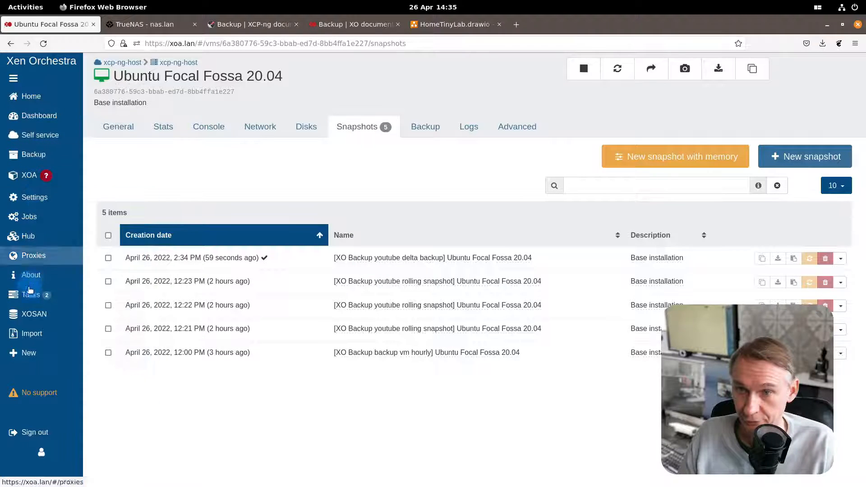
Monitor the progress of the VDI export tasks until the backup run ends.
{"action": "left_click", "coordinate": [40, 300]}
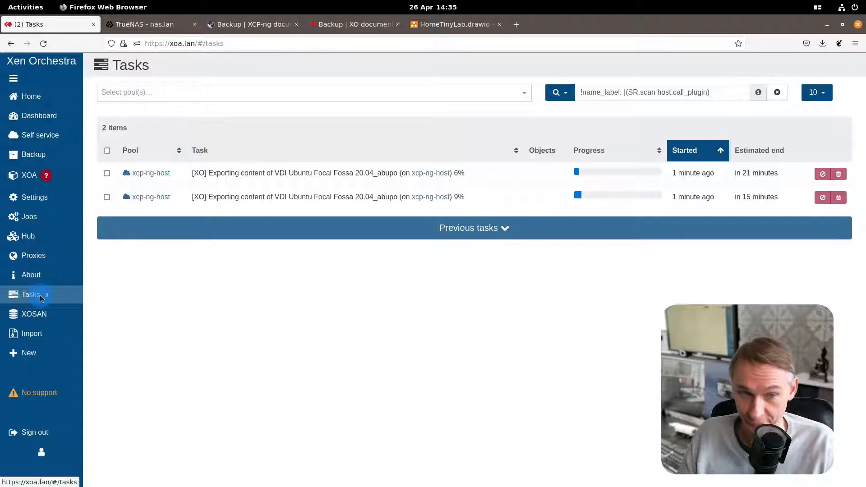
{"action": "mouse_move", "coordinate": [52, 212]}
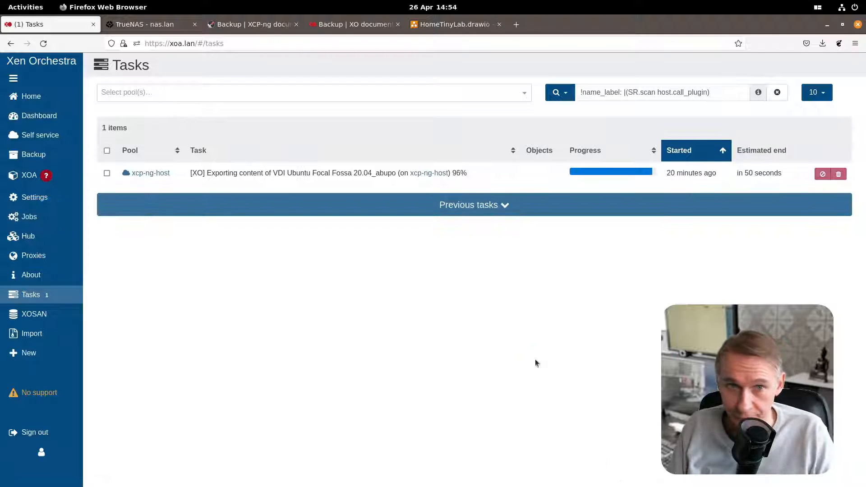
{"action": "left_click", "coordinate": [516, 341]}
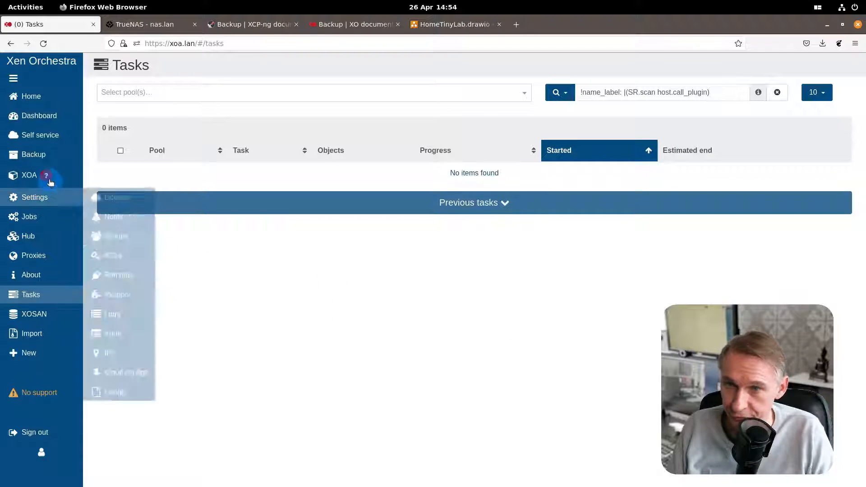
Review the duration, status and transfer size of the first "youtube delta backup" run in the backup logs.
{"action": "mouse_move", "coordinate": [40, 157]}
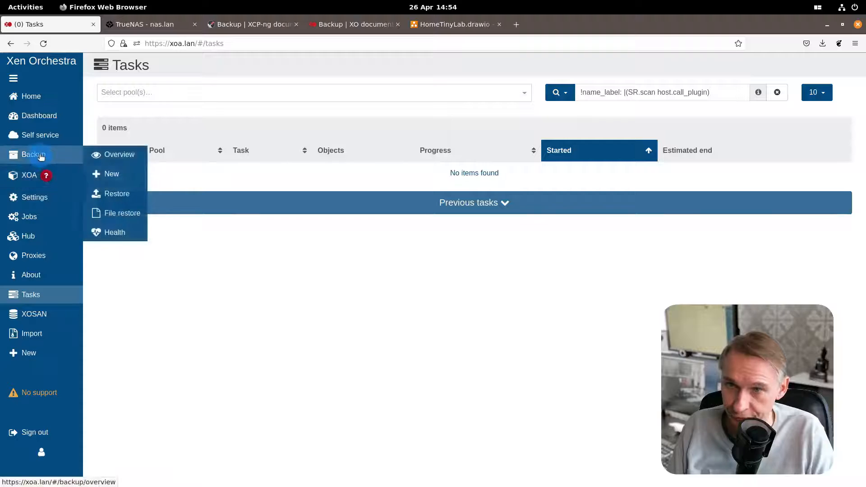
{"action": "left_click", "coordinate": [110, 156]}
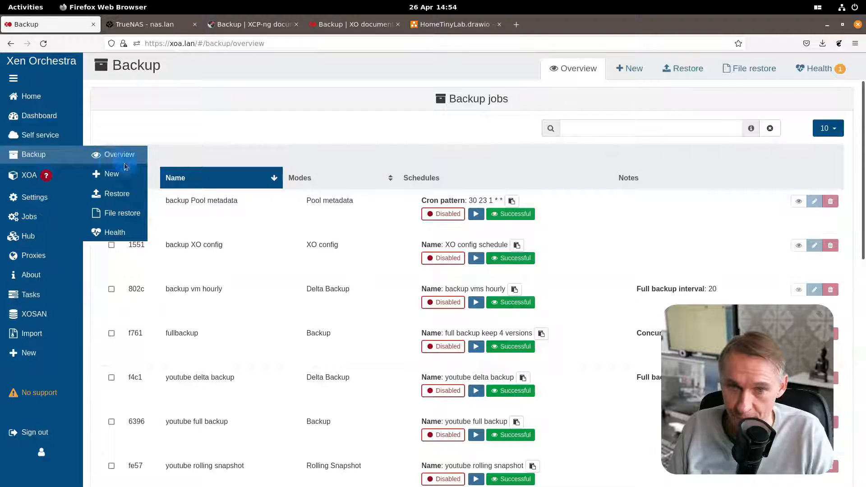
{"action": "scroll", "coordinate": [365, 301], "scroll_direction": "down", "scroll_amount": 2}
{"action": "scroll", "coordinate": [365, 301], "scroll_direction": "down", "scroll_amount": 7}
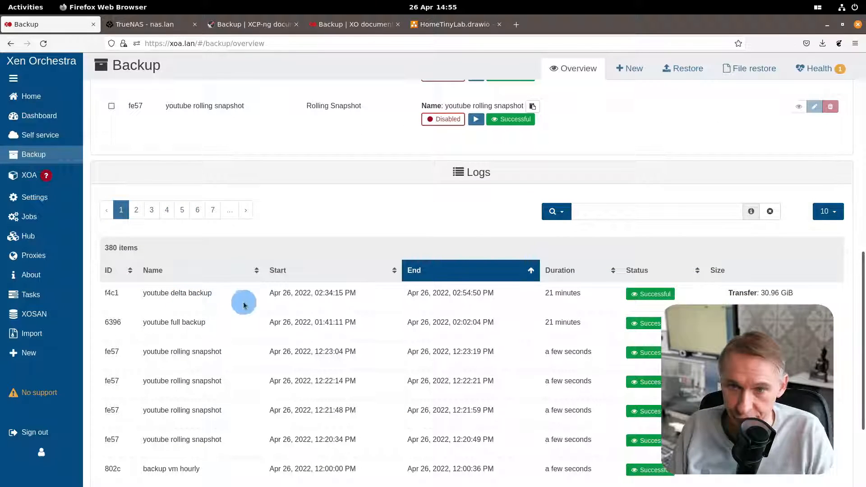
{"action": "scroll", "coordinate": [433, 298], "scroll_direction": "down", "scroll_amount": 4}
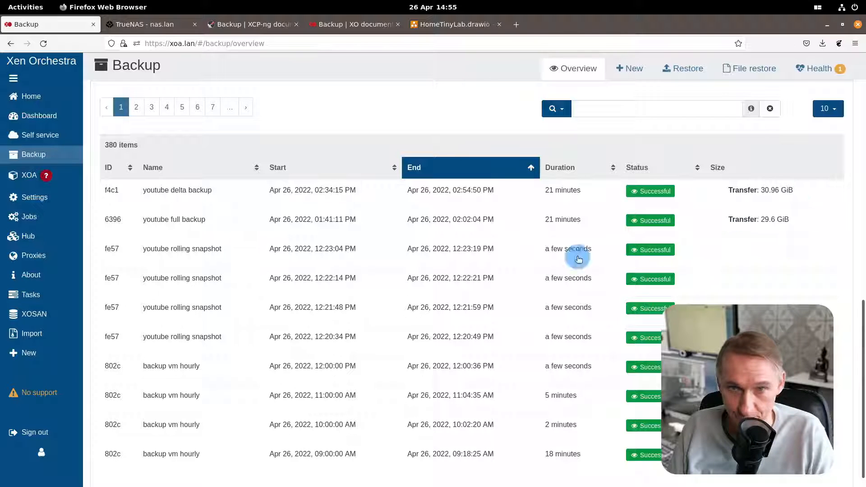
Run the "youtube delta backup" job manually a second time.
{"action": "scroll", "coordinate": [311, 212], "scroll_direction": "up", "scroll_amount": 1}
{"action": "scroll", "coordinate": [311, 212], "scroll_direction": "up", "scroll_amount": 8}
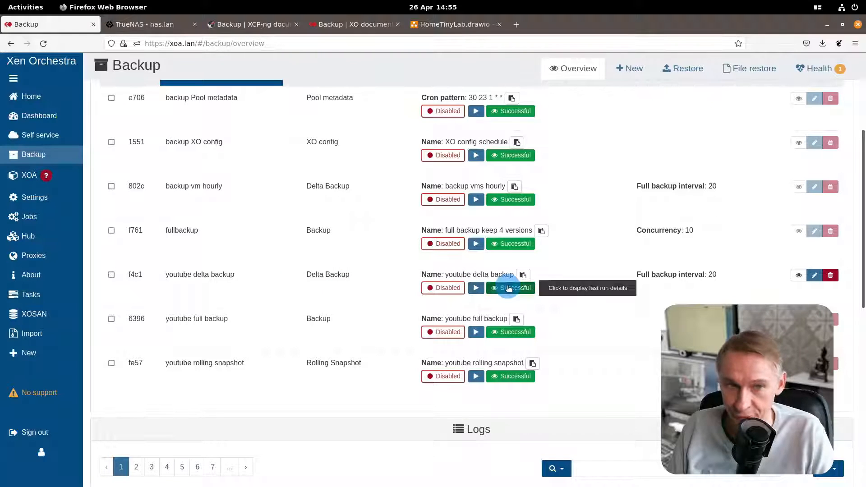
{"action": "left_click", "coordinate": [475, 290]}
{"action": "left_click", "coordinate": [508, 147]}
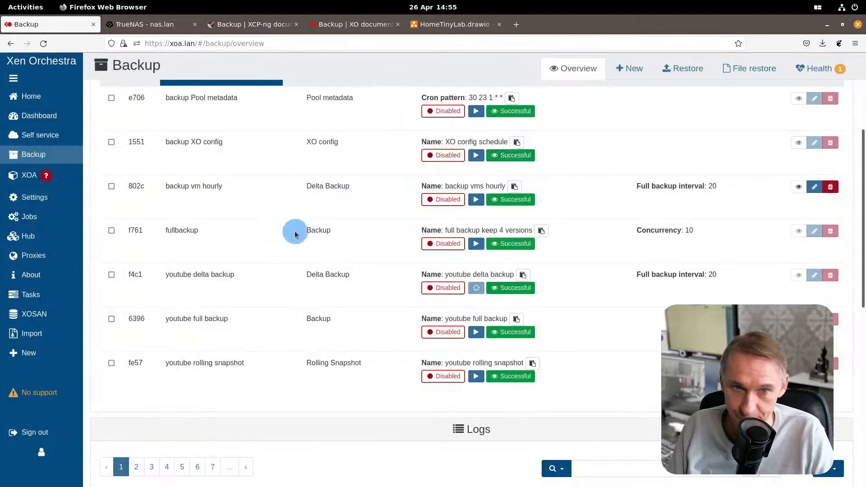
Inspect the details of the second "youtube delta backup" run from its log entry, then close them.
{"action": "scroll", "coordinate": [363, 219], "scroll_direction": "down", "scroll_amount": 2}
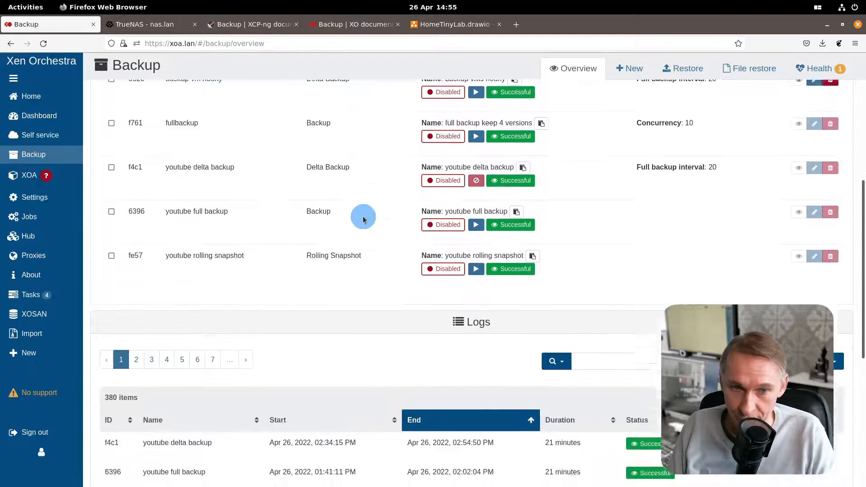
{"action": "scroll", "coordinate": [363, 219], "scroll_direction": "down", "scroll_amount": 4}
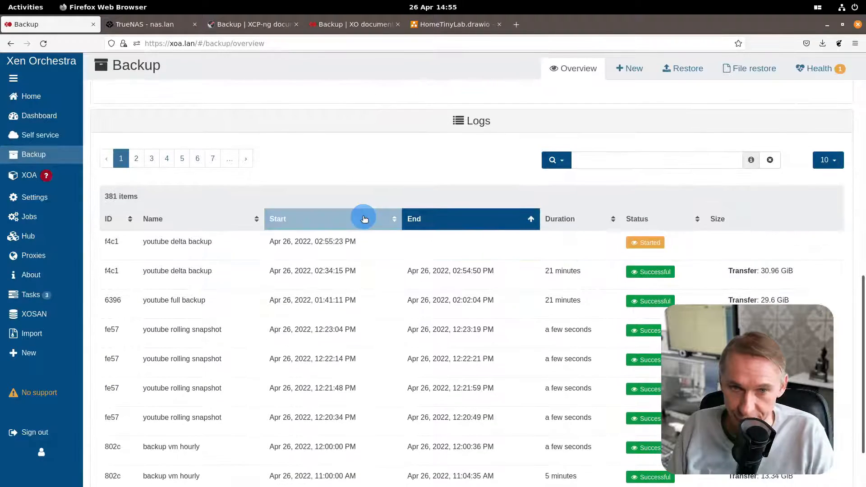
{"action": "left_click", "coordinate": [645, 245]}
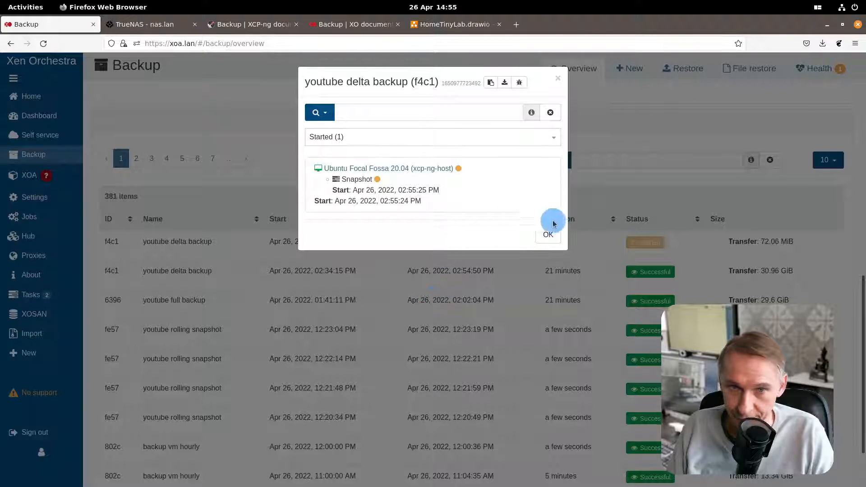
{"action": "left_click", "coordinate": [551, 235]}
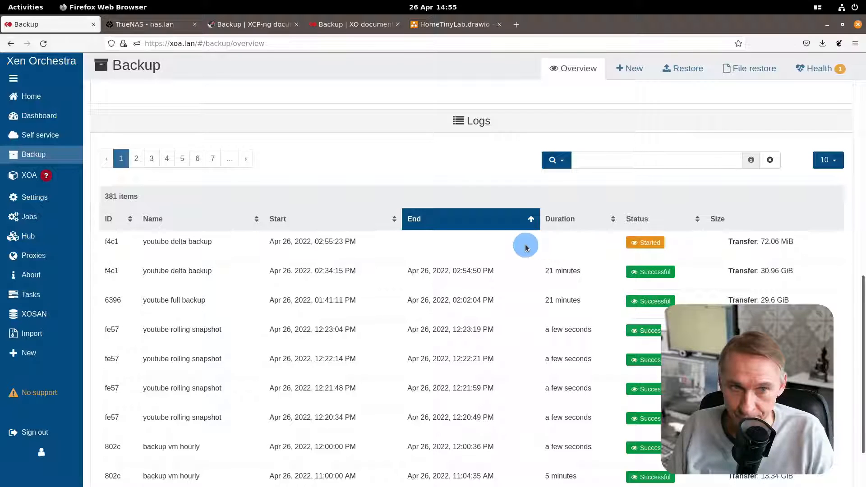
Compare the duration and transfer size of the two "youtube delta backup" runs in the backup logs.
{"action": "scroll", "coordinate": [442, 251], "scroll_direction": "up", "scroll_amount": 3}
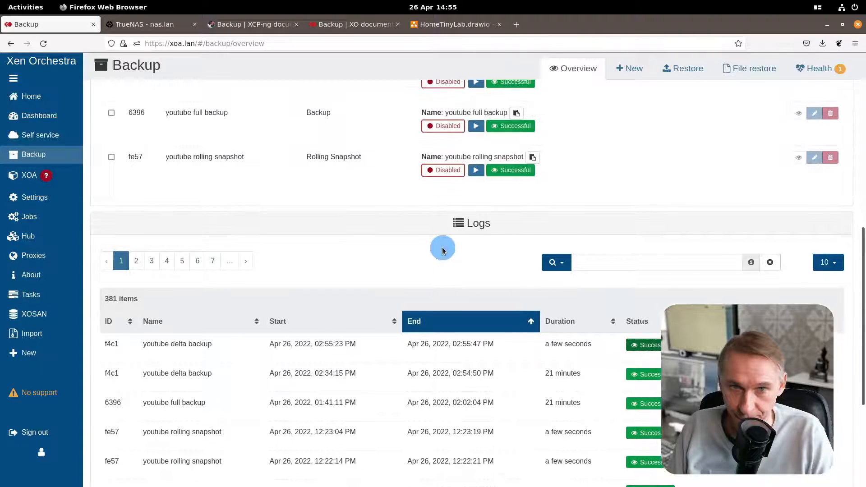
{"action": "scroll", "coordinate": [439, 248], "scroll_direction": "up", "scroll_amount": 1}
{"action": "scroll", "coordinate": [438, 249], "scroll_direction": "down", "scroll_amount": 5}
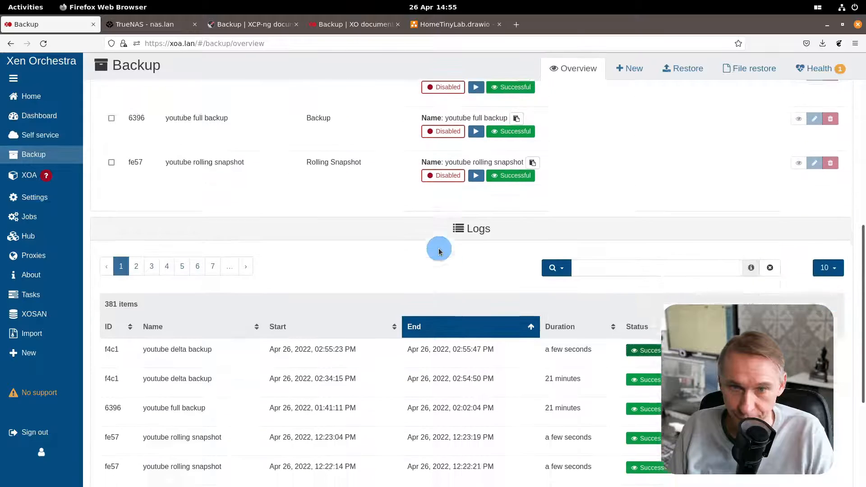
{"action": "scroll", "coordinate": [438, 249], "scroll_direction": "down", "scroll_amount": 1}
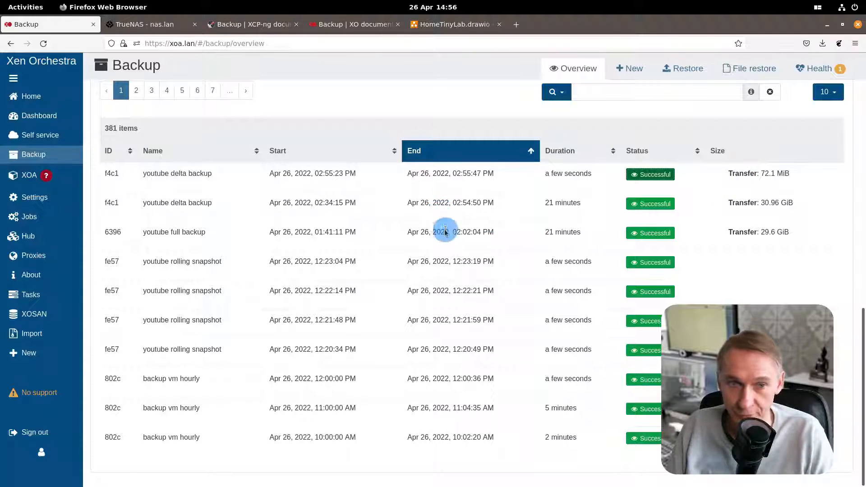
{"action": "scroll", "coordinate": [446, 232], "scroll_direction": "up", "scroll_amount": 3}
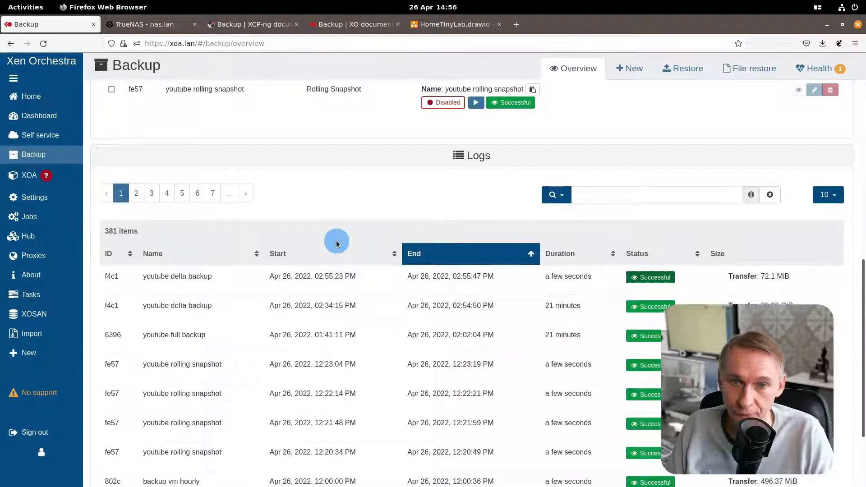
{"action": "scroll", "coordinate": [336, 244], "scroll_direction": "up", "scroll_amount": 4}
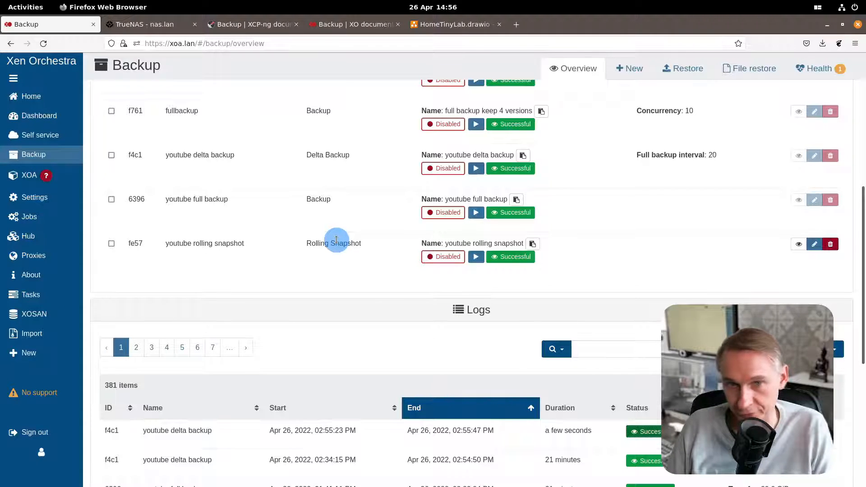
{"action": "scroll", "coordinate": [336, 240], "scroll_direction": "up", "scroll_amount": 4}
Check the Ubuntu Focal Fossa 20.04 VM's snapshot list again following the second delta run.
{"action": "mouse_move", "coordinate": [39, 118]}
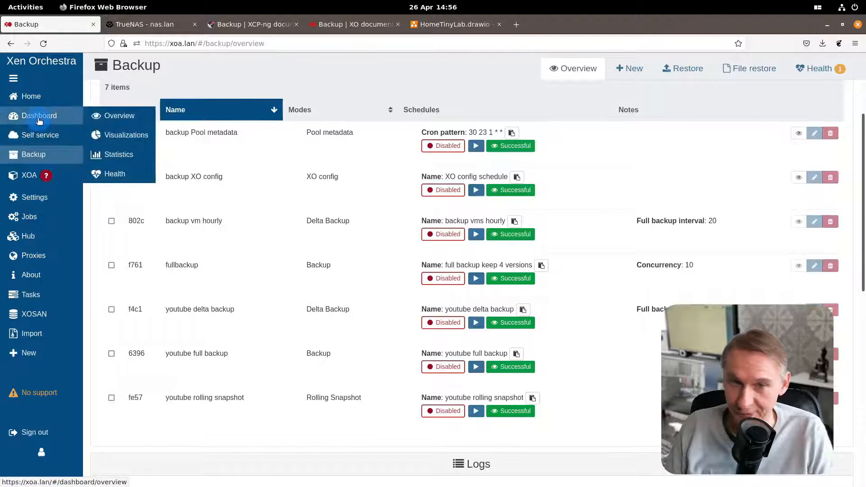
{"action": "mouse_move", "coordinate": [32, 96]}
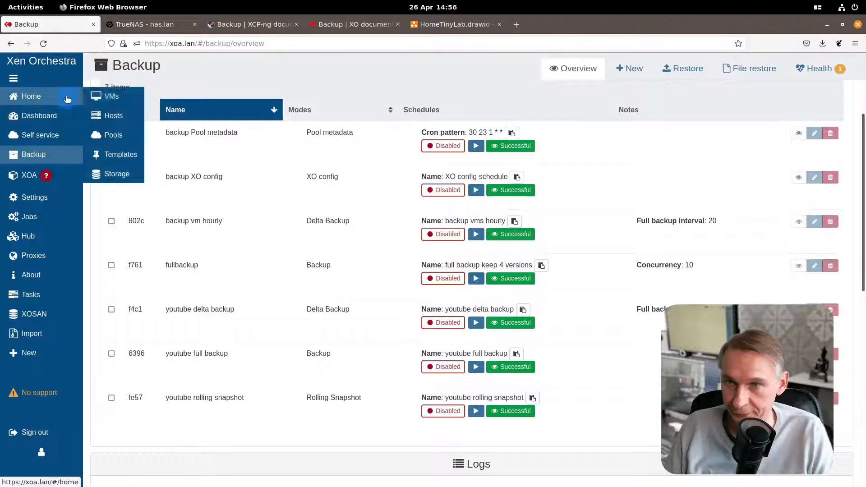
{"action": "left_click", "coordinate": [124, 99]}
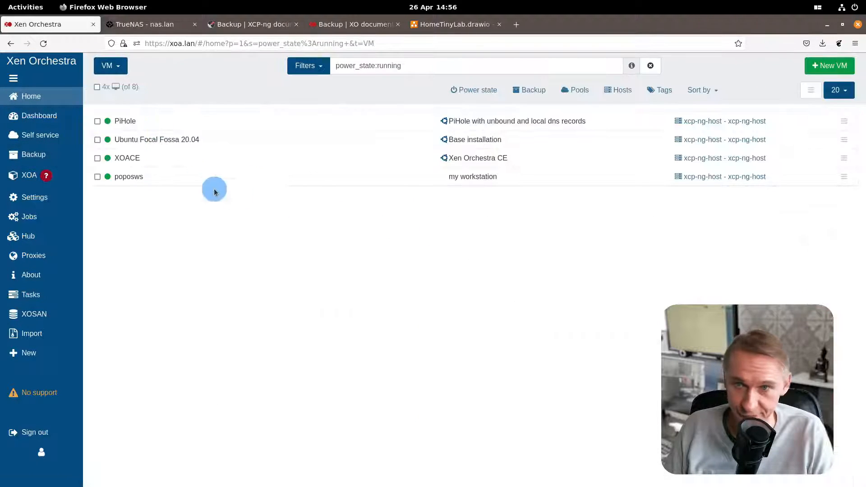
{"action": "left_click", "coordinate": [158, 140]}
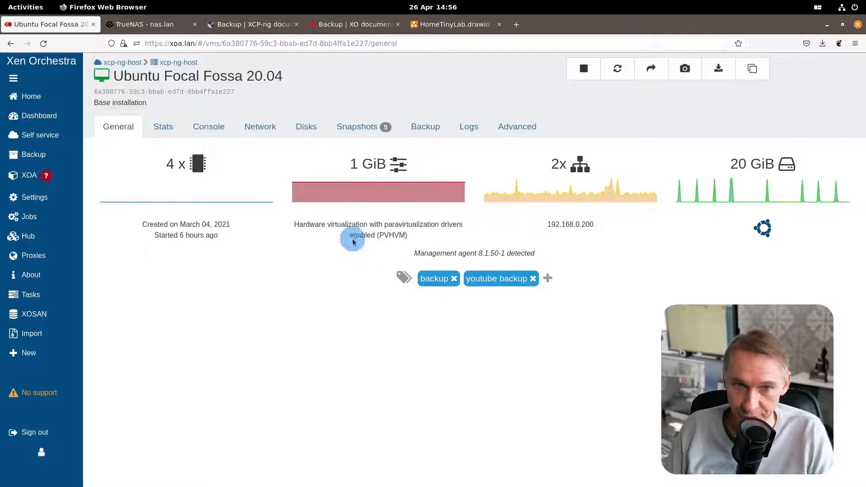
{"action": "left_click", "coordinate": [358, 128]}
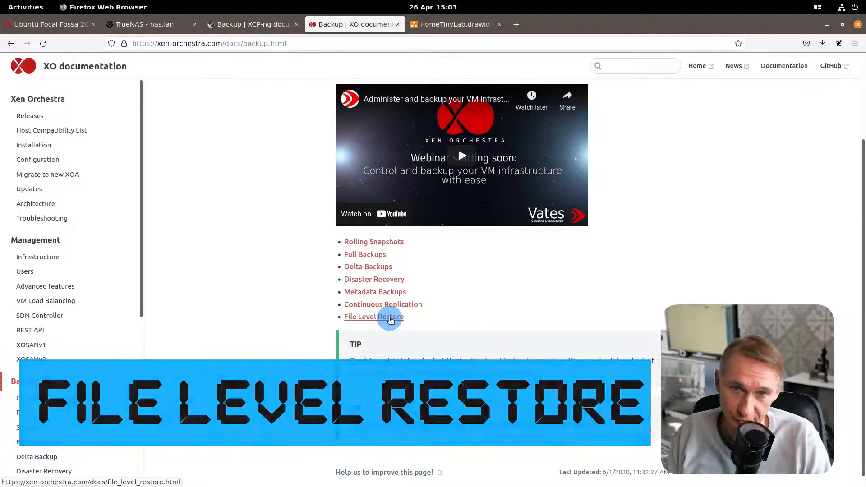
Switch to Xen Orchestra and display the VM backups available for file-level restore.
{"action": "left_click", "coordinate": [41, 26]}
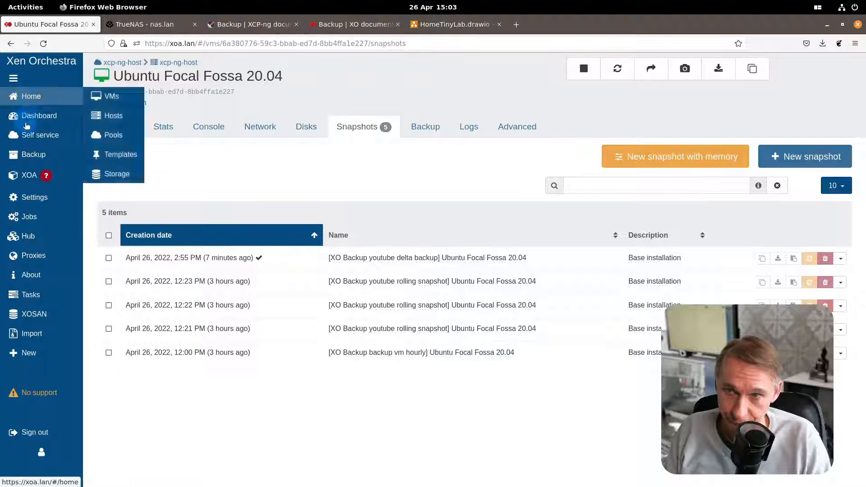
{"action": "mouse_move", "coordinate": [25, 175]}
{"action": "mouse_move", "coordinate": [27, 155]}
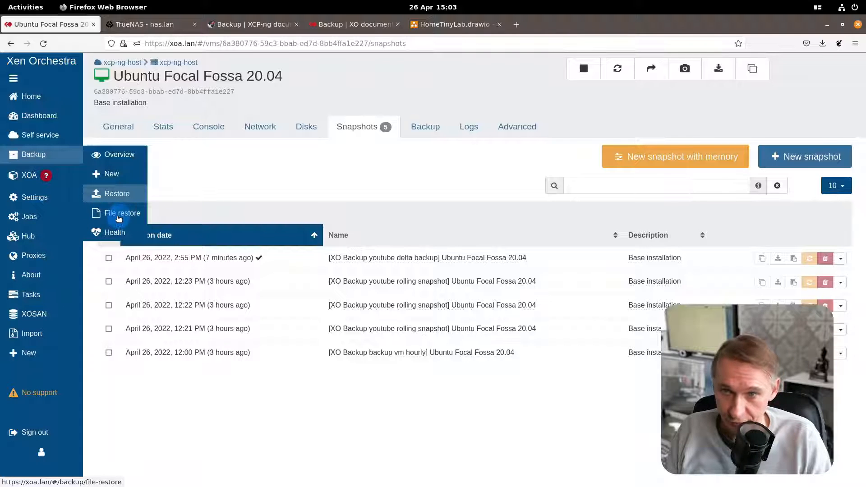
{"action": "left_click", "coordinate": [121, 217]}
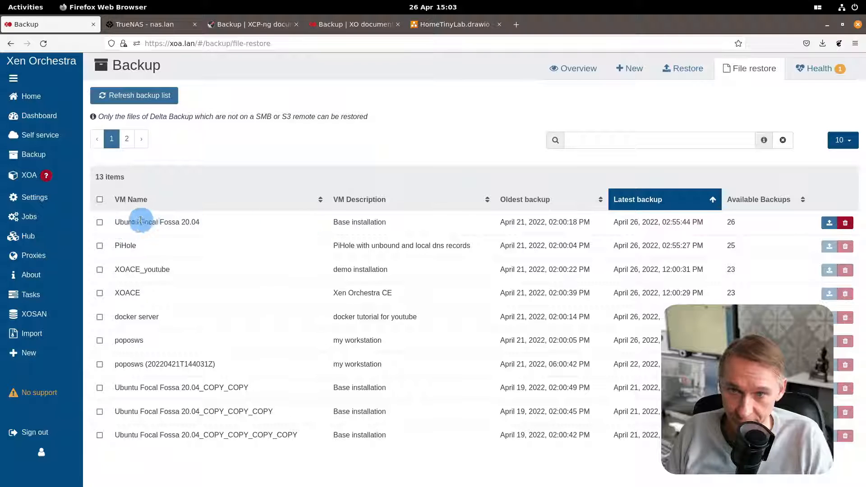
Try to pick a file from the 19 GiB partition of Ubuntu Focal Fossa 20.04's April 26, 2022, 02:55:44 PM delta backup, then cancel.
{"action": "left_click", "coordinate": [830, 224]}
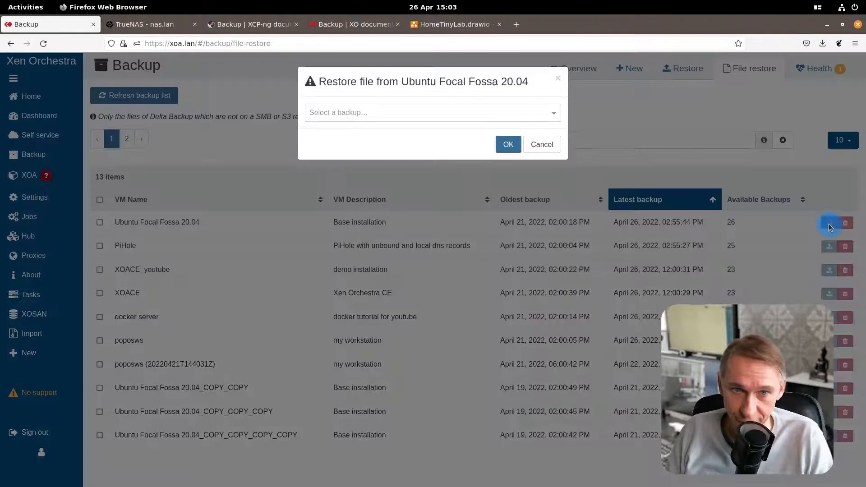
{"action": "left_click", "coordinate": [374, 114]}
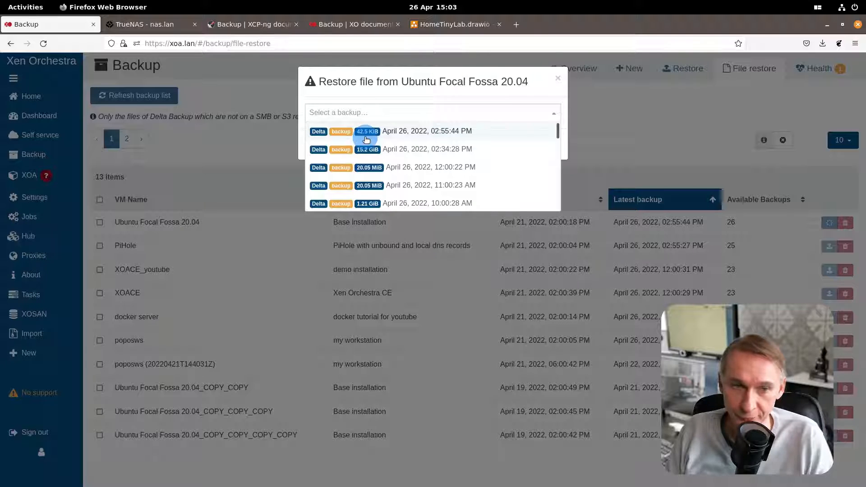
{"action": "left_click", "coordinate": [405, 139]}
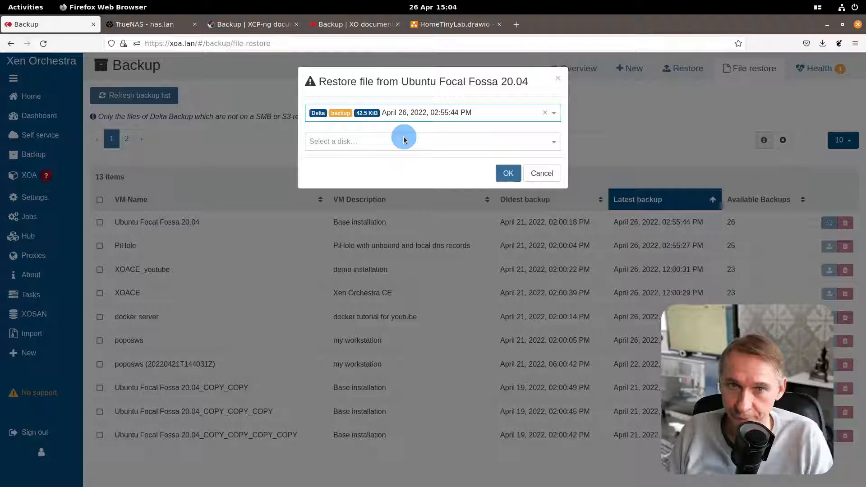
{"action": "left_click", "coordinate": [377, 142]}
{"action": "left_click", "coordinate": [353, 157]}
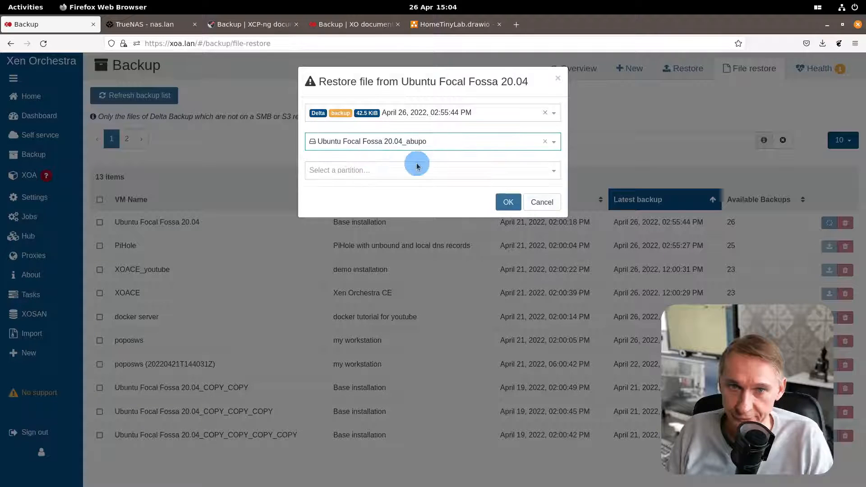
{"action": "left_click", "coordinate": [364, 172]}
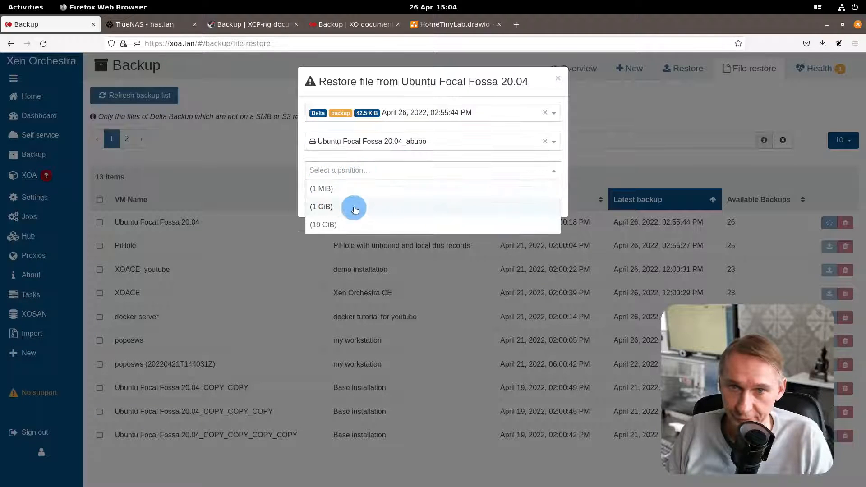
{"action": "left_click", "coordinate": [318, 225]}
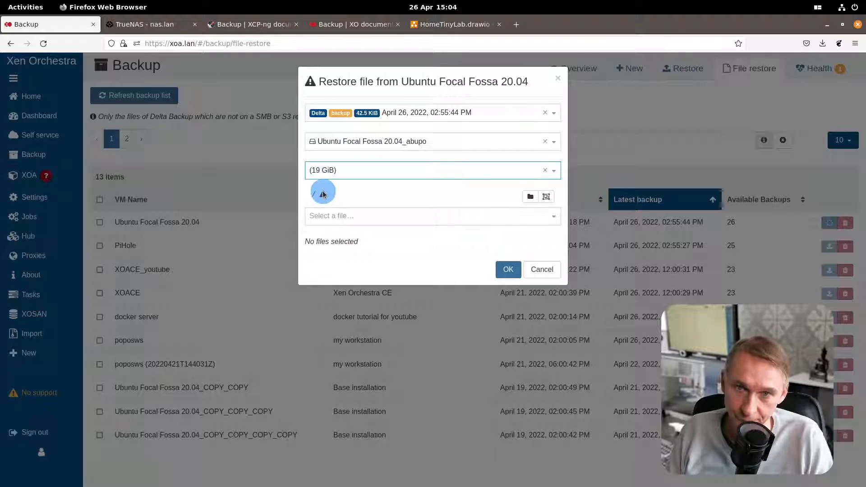
{"action": "left_click", "coordinate": [378, 218]}
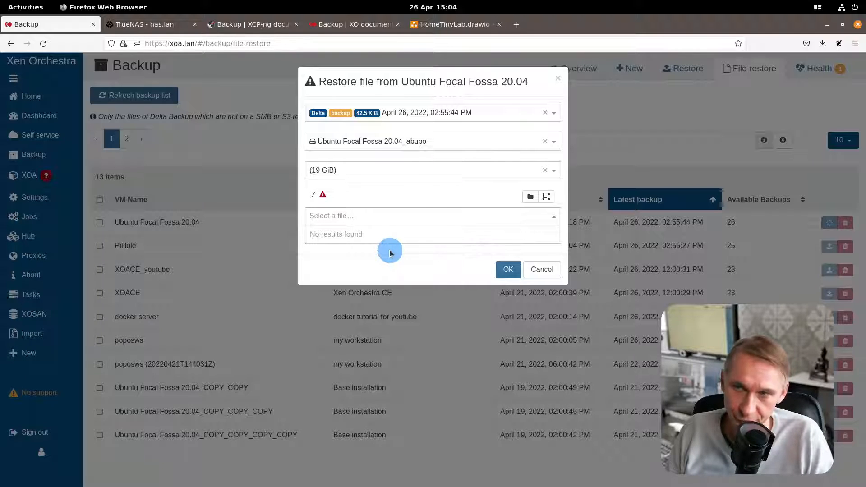
{"action": "left_click", "coordinate": [539, 269]}
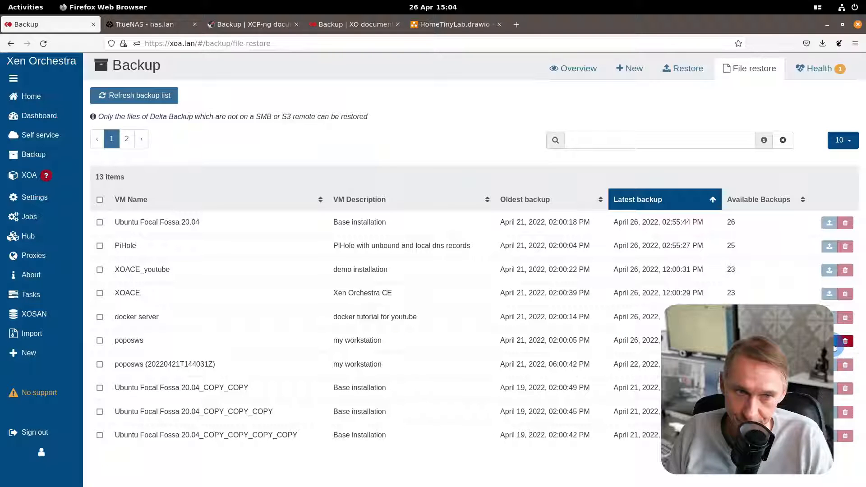
Start a file restore for poposws from the April 26, 2022, 12:00:05 PM backup, using disk poposws and partition LINUX (16 GiB).
{"action": "left_click", "coordinate": [832, 342]}
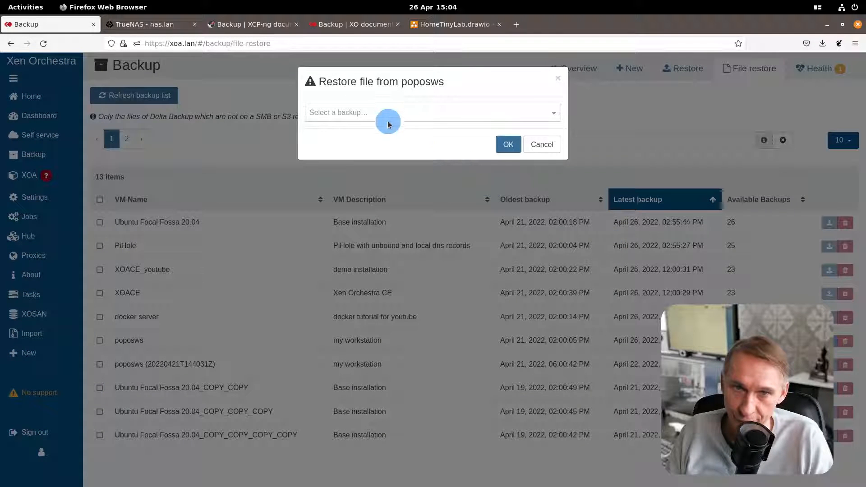
{"action": "left_click", "coordinate": [388, 120]}
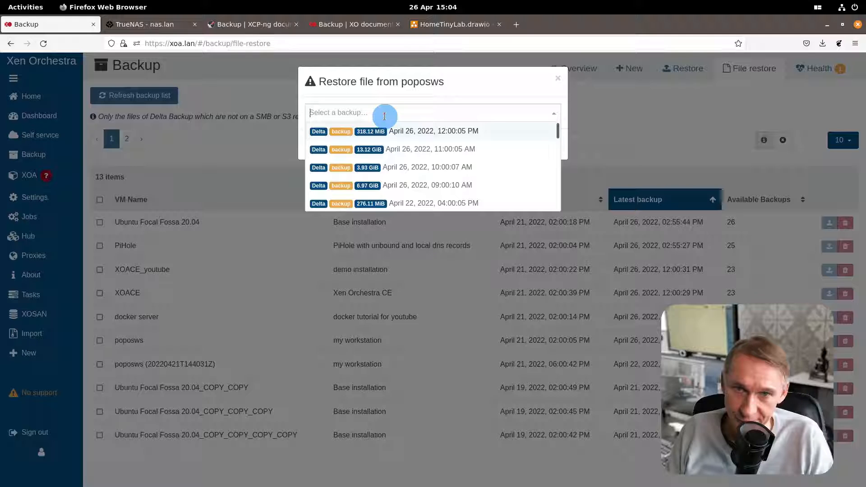
{"action": "left_click", "coordinate": [415, 132]}
{"action": "left_click", "coordinate": [371, 144]}
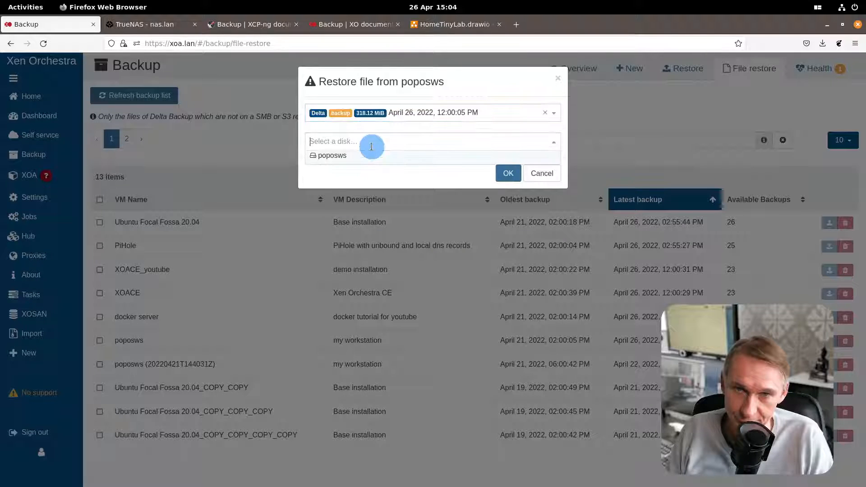
{"action": "left_click", "coordinate": [341, 160]}
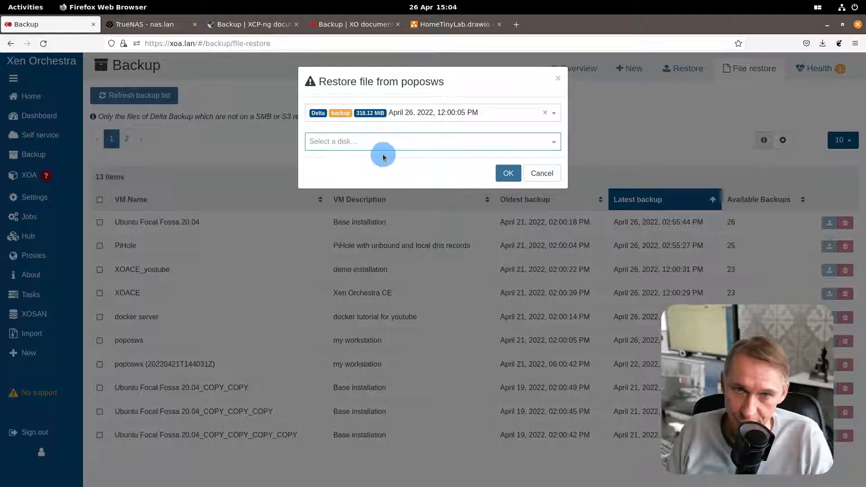
{"action": "left_click", "coordinate": [373, 174]}
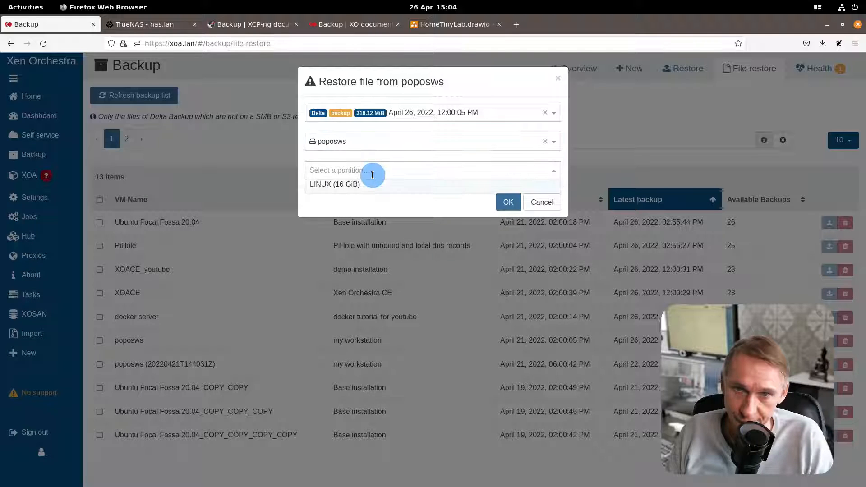
{"action": "left_click", "coordinate": [352, 188]}
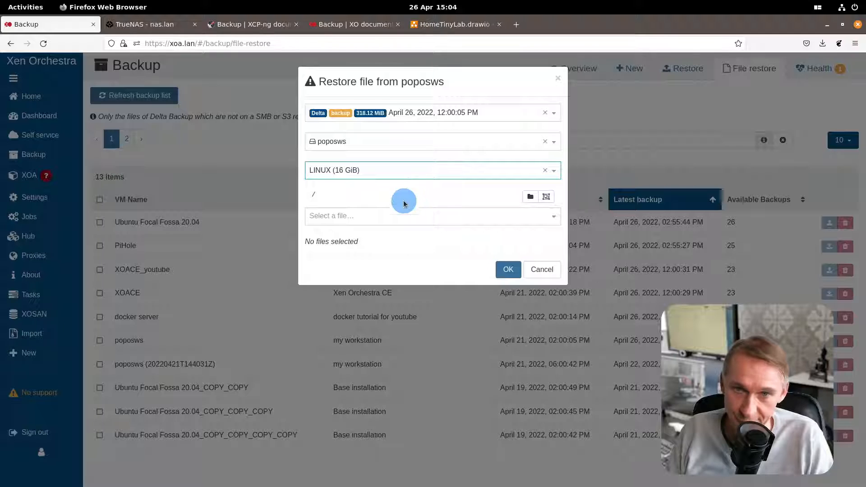
Browse the root folders of the backed-up partition and open the user's folder under /home.
{"action": "left_click", "coordinate": [352, 216]}
{"action": "scroll", "coordinate": [352, 239], "scroll_direction": "down", "scroll_amount": 5}
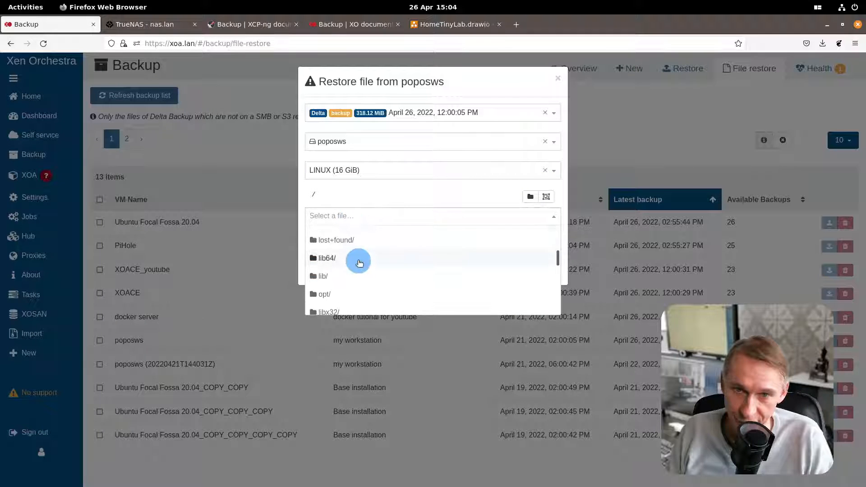
{"action": "scroll", "coordinate": [361, 261], "scroll_direction": "down", "scroll_amount": 2}
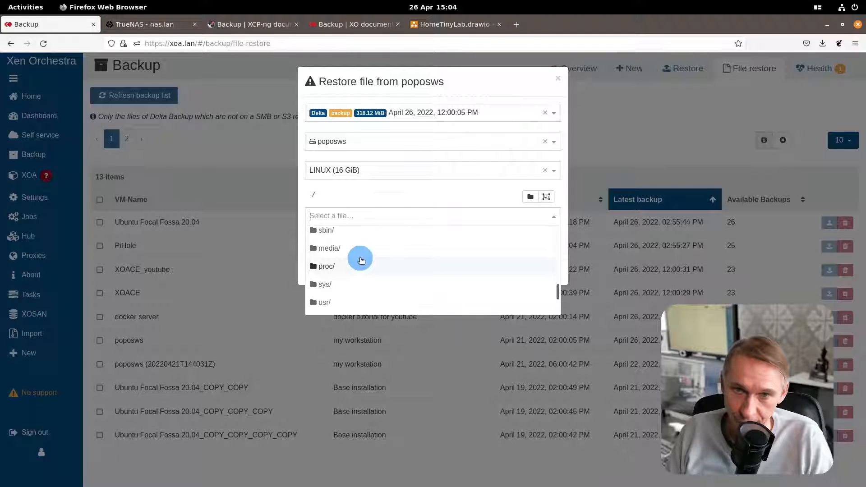
{"action": "scroll", "coordinate": [361, 260], "scroll_direction": "up", "scroll_amount": 3}
{"action": "scroll", "coordinate": [361, 259], "scroll_direction": "down", "scroll_amount": 4}
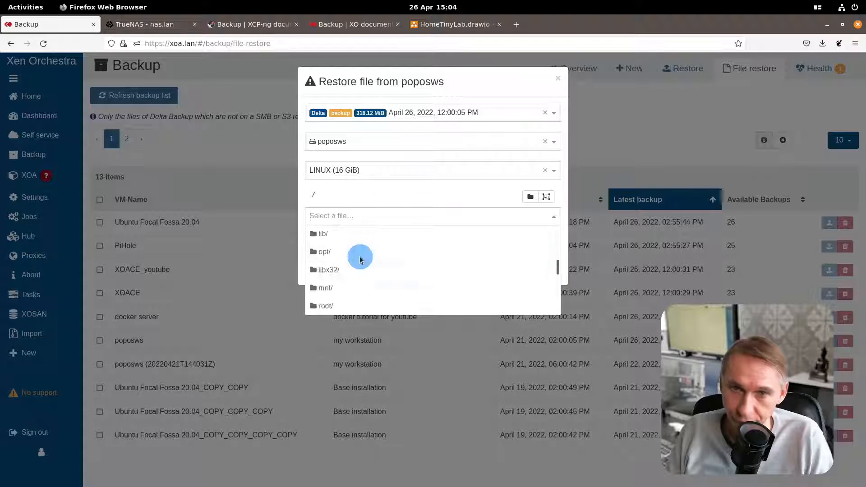
{"action": "scroll", "coordinate": [360, 260], "scroll_direction": "up", "scroll_amount": 8}
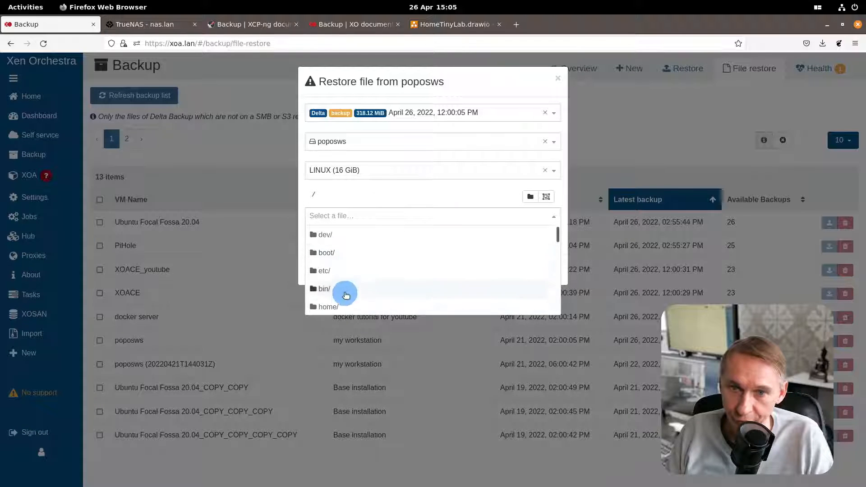
{"action": "left_click", "coordinate": [333, 306]}
{"action": "left_click", "coordinate": [342, 259]}
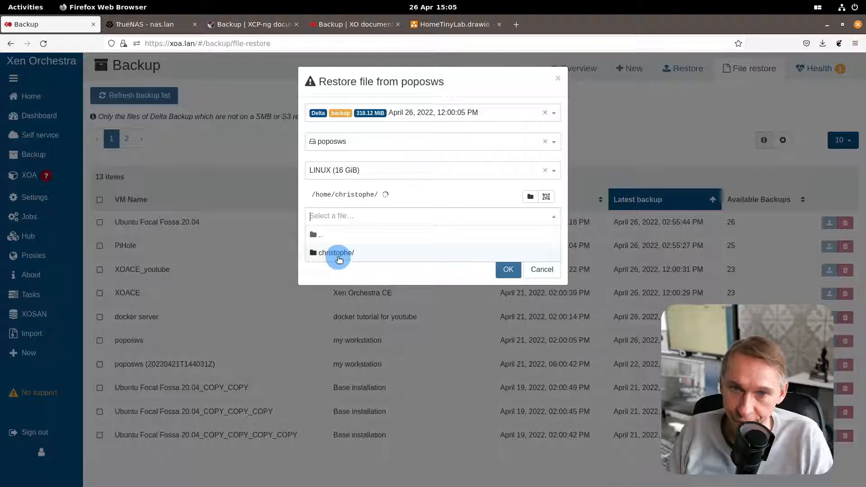
Look for restorable files in the Pictures folder of the user's home folder, then go back up to /home.
{"action": "scroll", "coordinate": [421, 263], "scroll_direction": "down", "scroll_amount": 2}
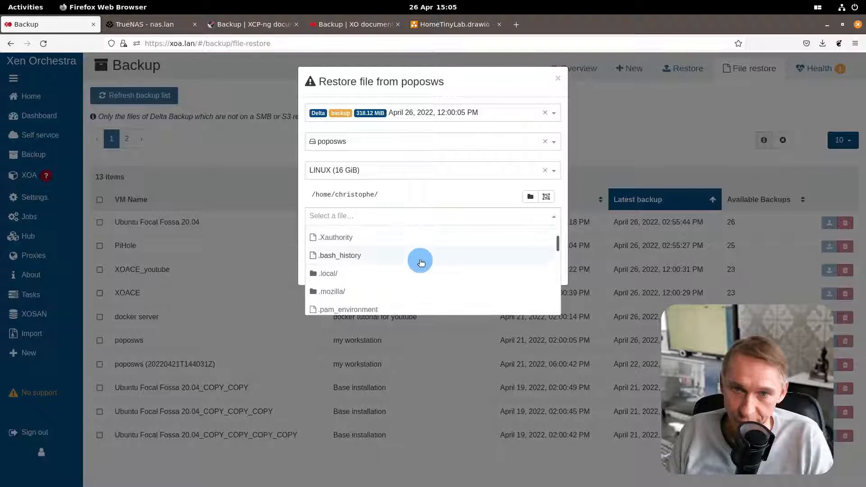
{"action": "scroll", "coordinate": [420, 262], "scroll_direction": "down", "scroll_amount": 8}
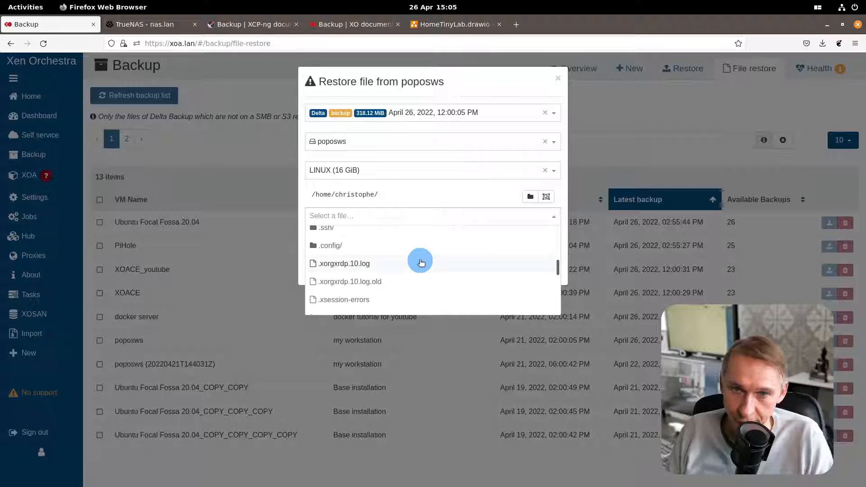
{"action": "scroll", "coordinate": [419, 260], "scroll_direction": "down", "scroll_amount": 5}
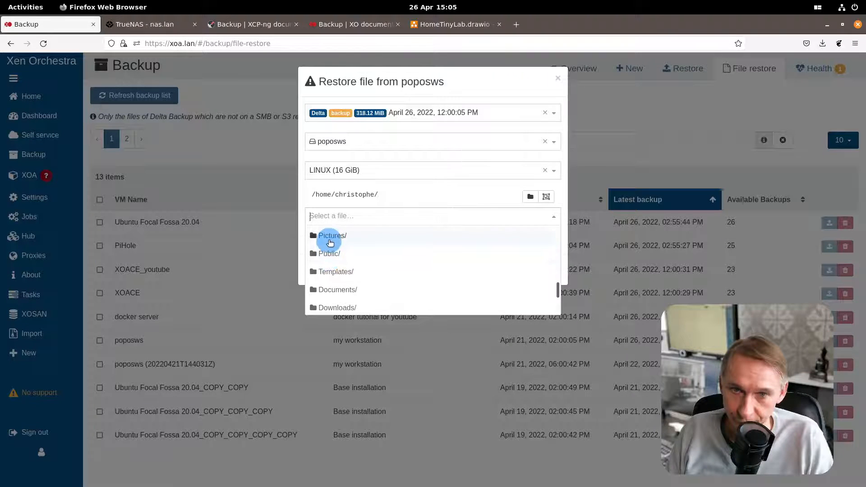
{"action": "left_click", "coordinate": [330, 237]}
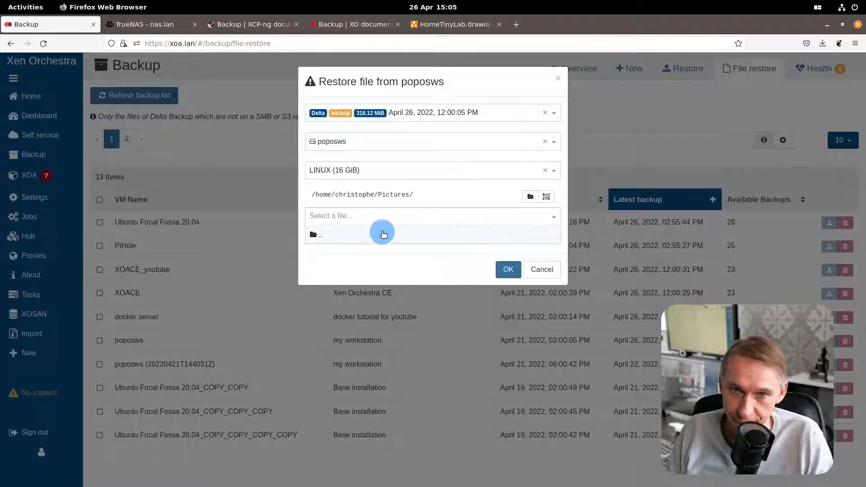
{"action": "left_click", "coordinate": [315, 234]}
{"action": "left_click", "coordinate": [316, 235]}
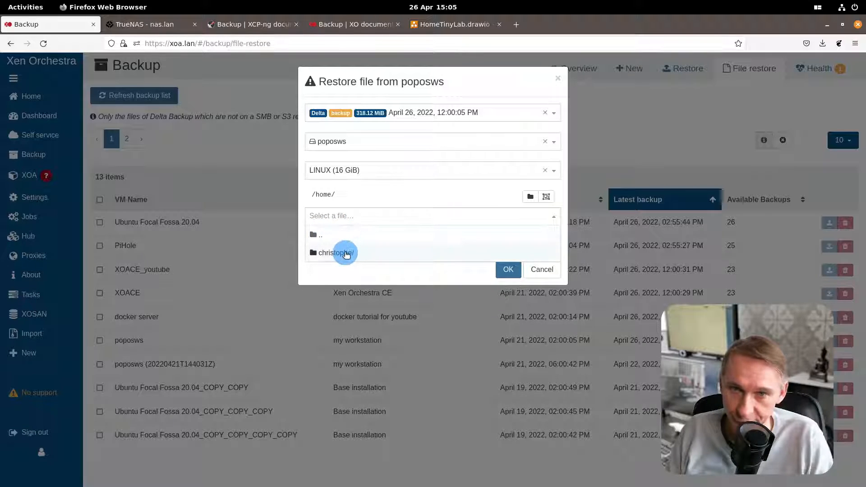
Look for restorable files in the Documents folder of the user's home folder, then go back up to /home.
{"action": "left_click", "coordinate": [346, 253]}
{"action": "scroll", "coordinate": [369, 269], "scroll_direction": "down", "scroll_amount": 3}
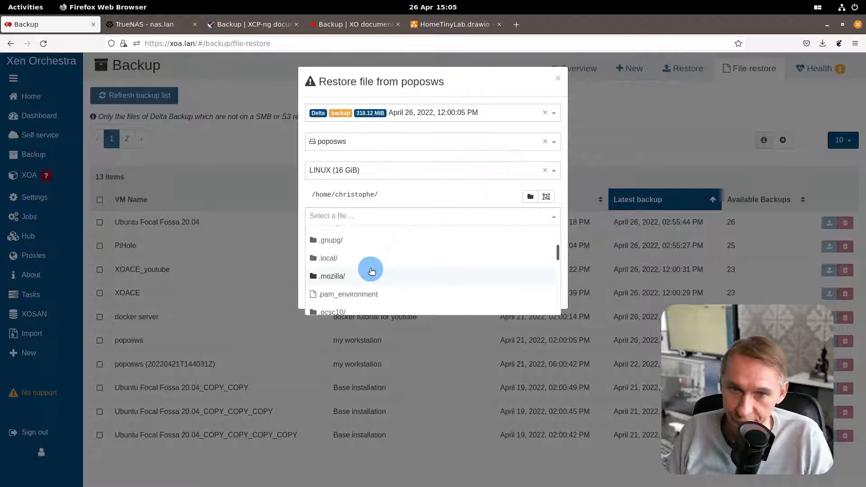
{"action": "scroll", "coordinate": [371, 270], "scroll_direction": "down", "scroll_amount": 3}
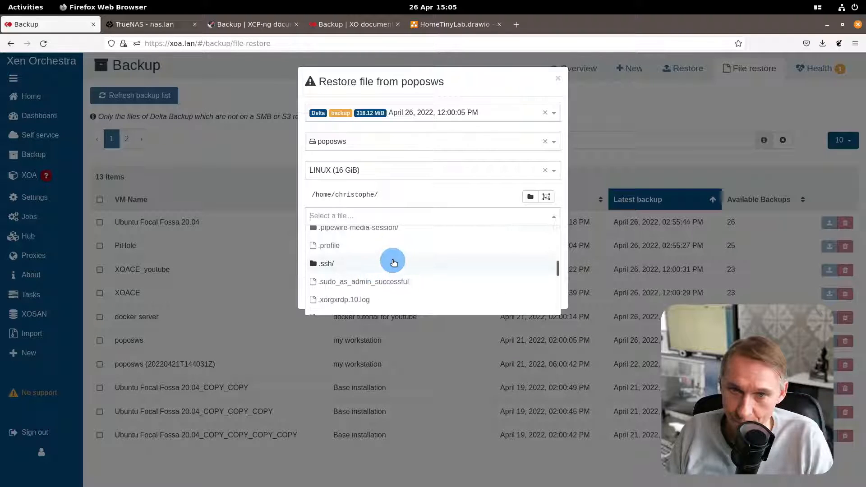
{"action": "scroll", "coordinate": [392, 262], "scroll_direction": "down", "scroll_amount": 3}
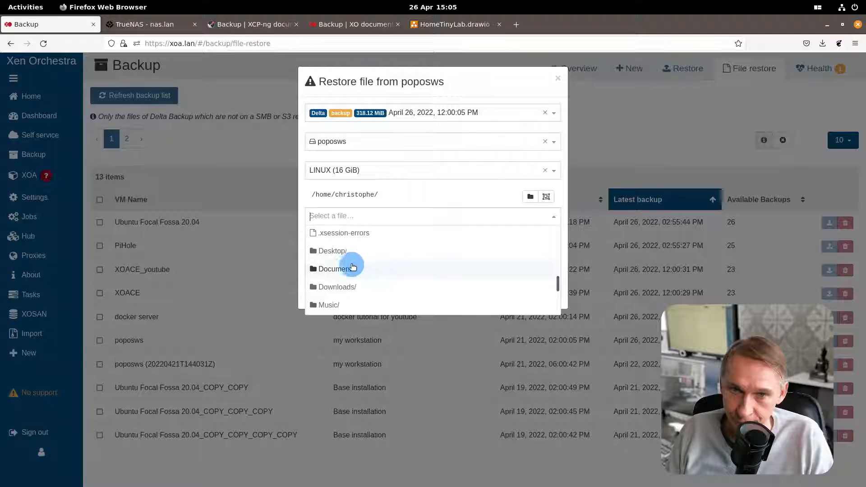
{"action": "left_click", "coordinate": [354, 268]}
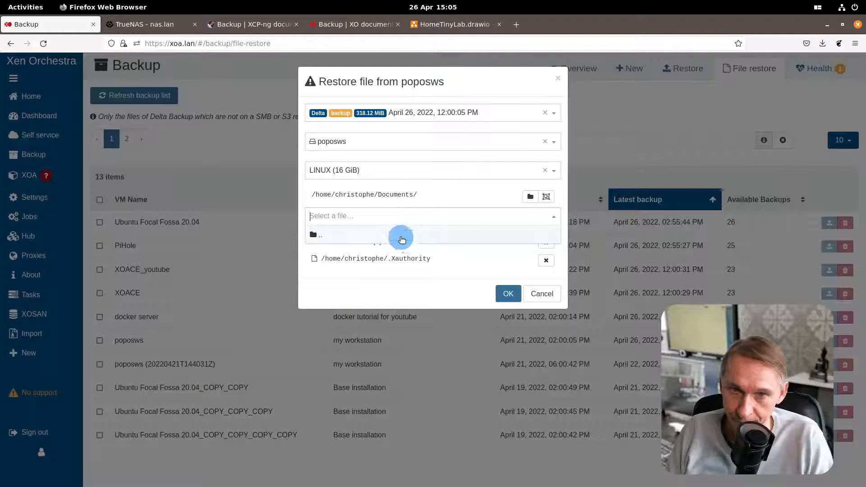
{"action": "left_click", "coordinate": [319, 234]}
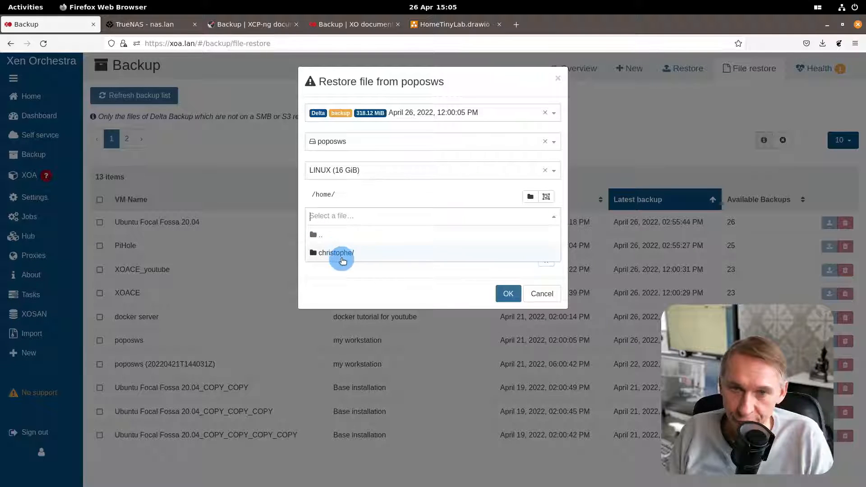
Open the Downloads folder in the user's home folder and select HomeTinyLab(3).drawio for restoring.
{"action": "left_click", "coordinate": [342, 261]}
{"action": "scroll", "coordinate": [376, 271], "scroll_direction": "down", "scroll_amount": 5}
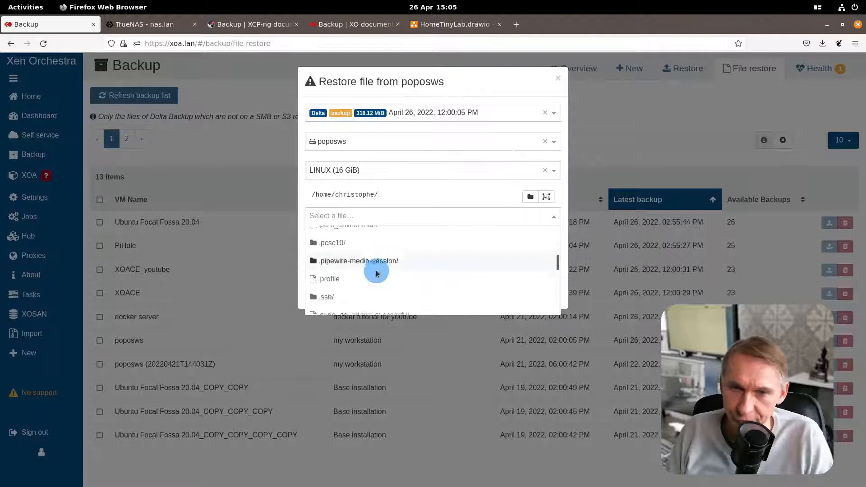
{"action": "scroll", "coordinate": [376, 272], "scroll_direction": "down", "scroll_amount": 3}
{"action": "scroll", "coordinate": [376, 272], "scroll_direction": "down", "scroll_amount": 2}
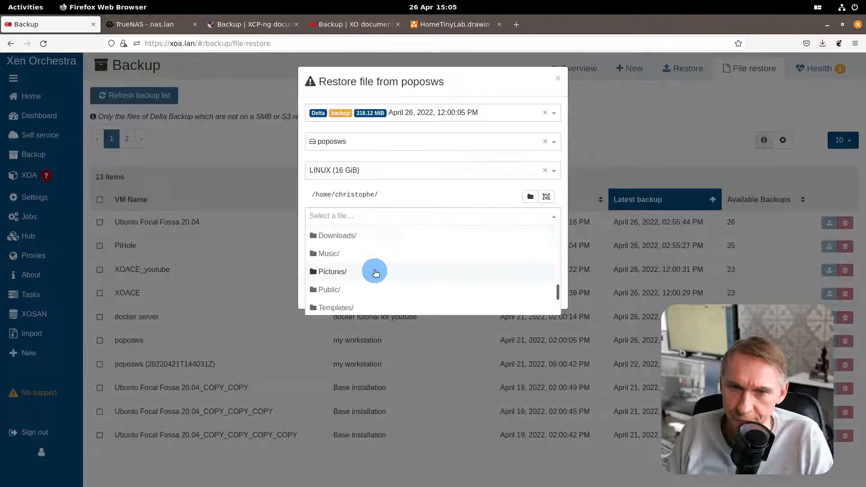
{"action": "scroll", "coordinate": [374, 271], "scroll_direction": "up", "scroll_amount": 2}
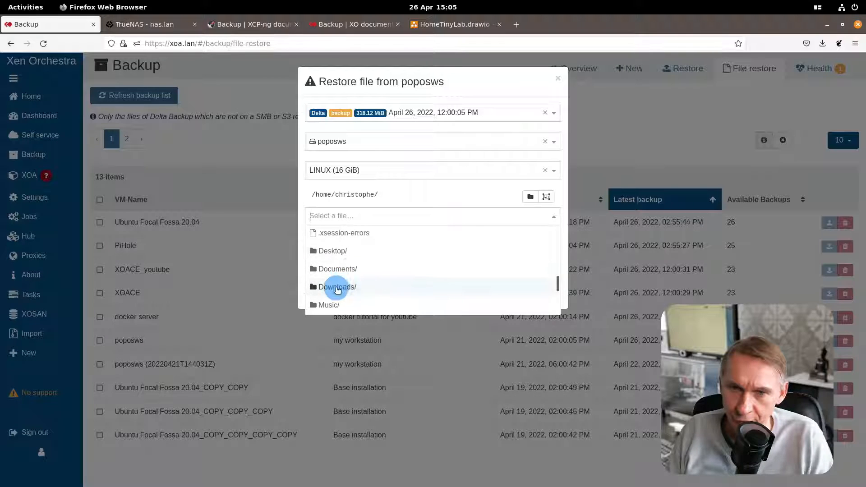
{"action": "left_click", "coordinate": [340, 286]}
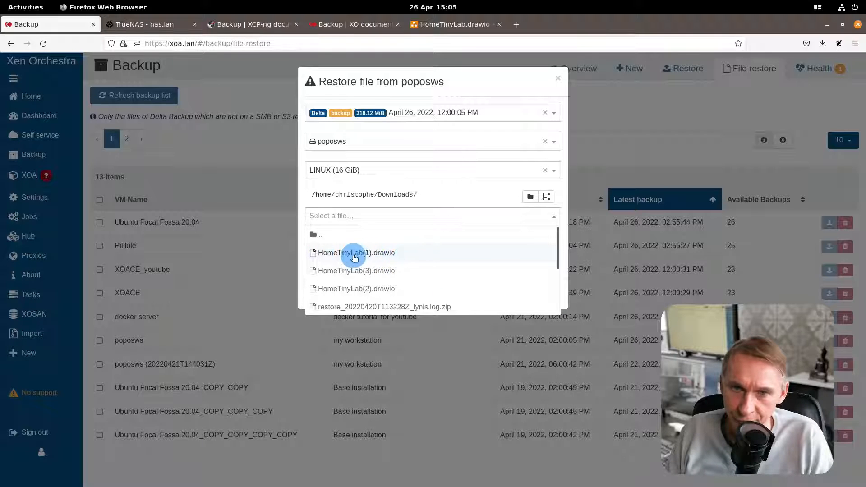
{"action": "left_click", "coordinate": [354, 275]}
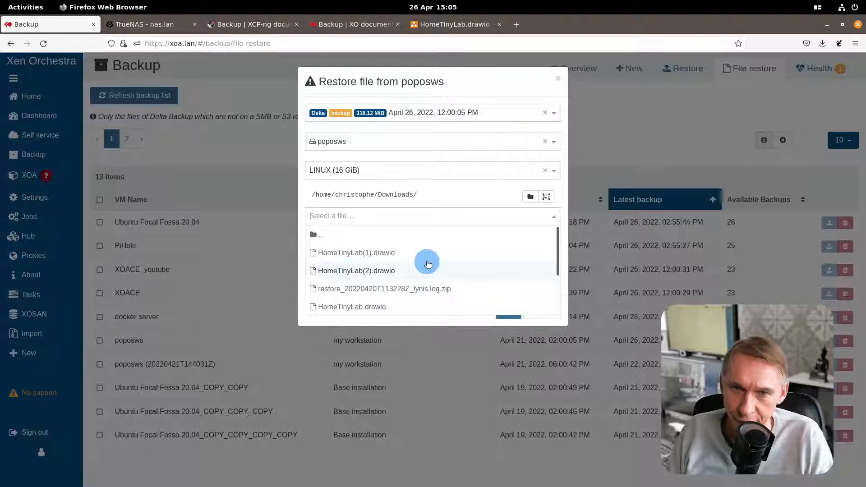
{"action": "scroll", "coordinate": [405, 264], "scroll_direction": "down", "scroll_amount": 2}
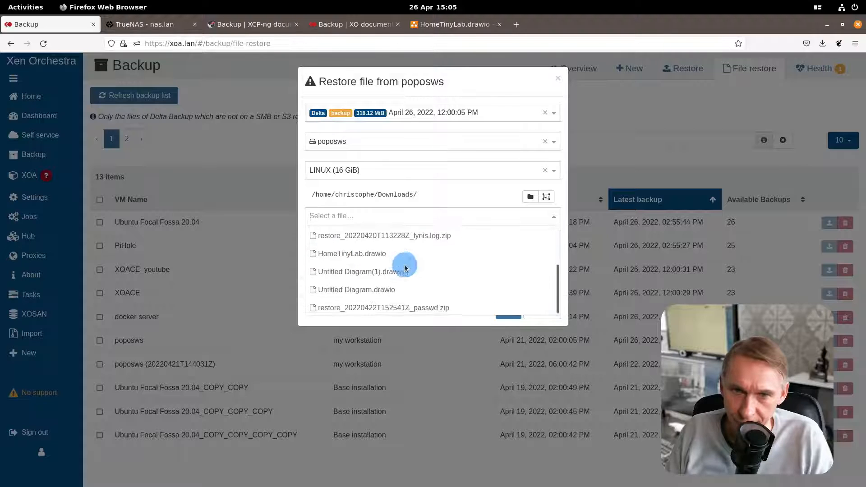
Remove .Xauthority from the files selected for restore and restore HomeTinyLab(3).drawio.
{"action": "left_click", "coordinate": [473, 193]}
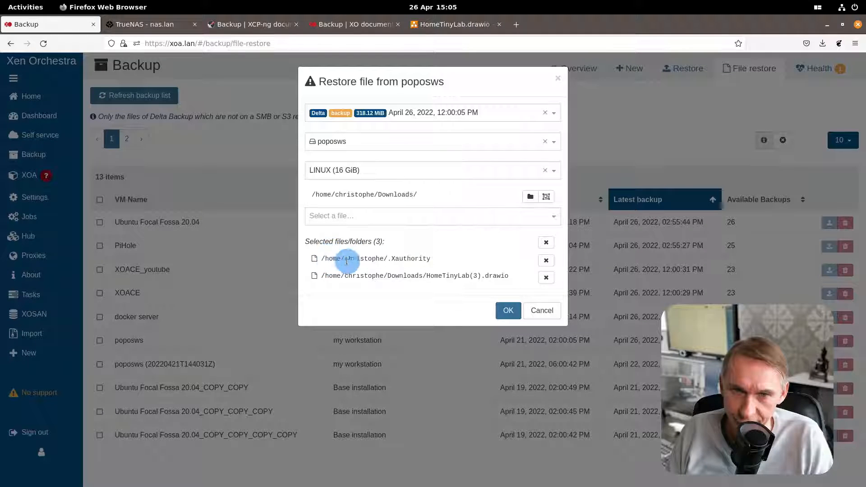
{"action": "left_click", "coordinate": [545, 263]}
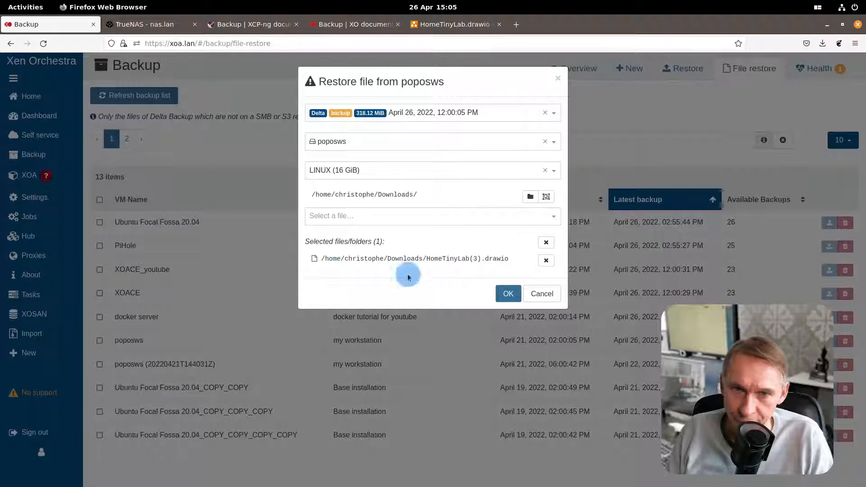
{"action": "left_click", "coordinate": [507, 295]}
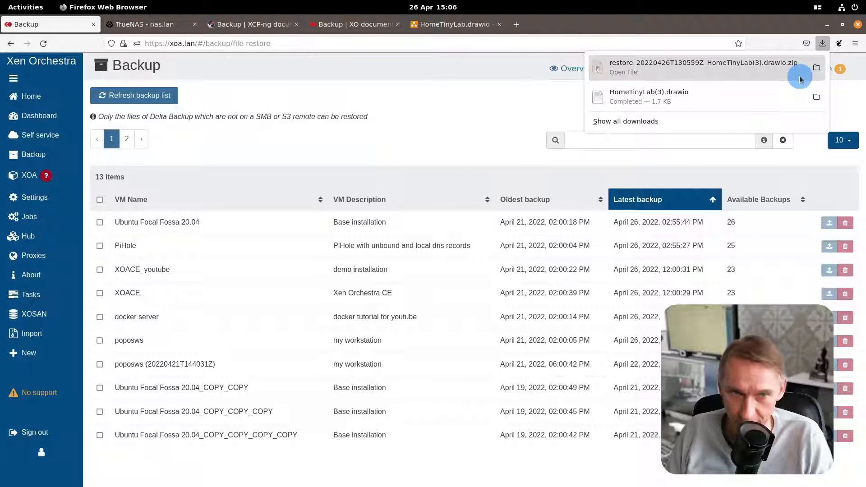
{"action": "left_click", "coordinate": [412, 116]}
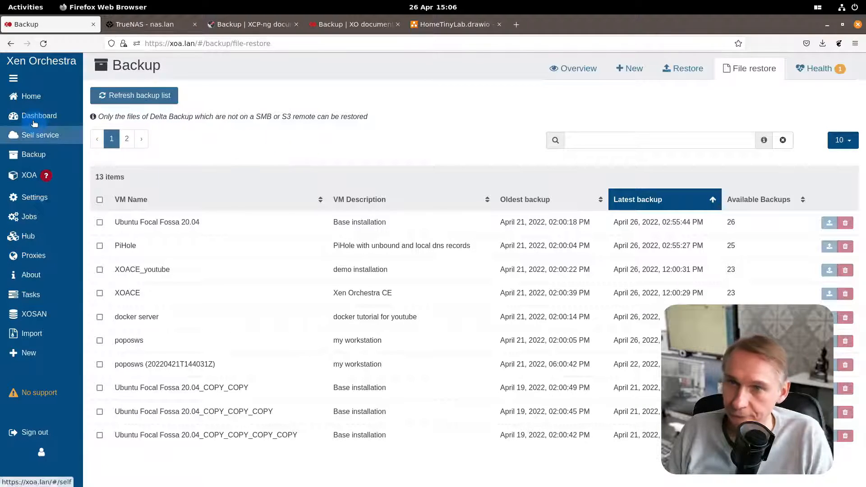
Start a new metadata backup job and name it "youtube metadata".
{"action": "mouse_move", "coordinate": [29, 156]}
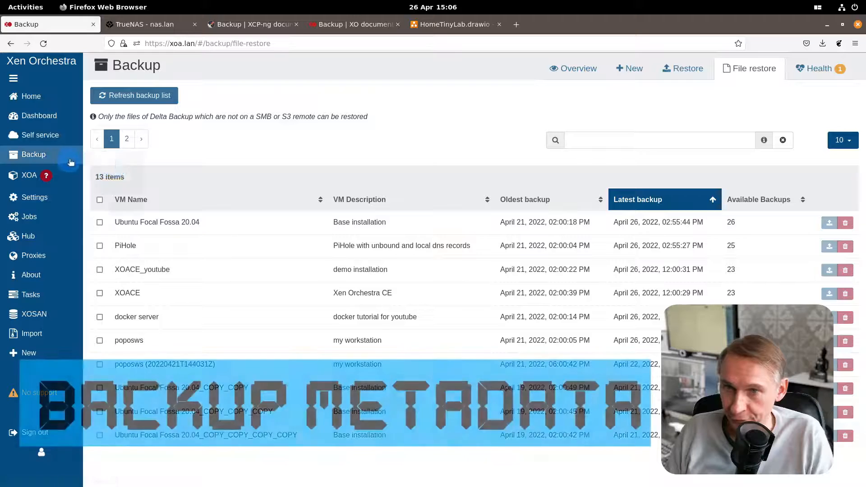
{"action": "left_click", "coordinate": [105, 179]}
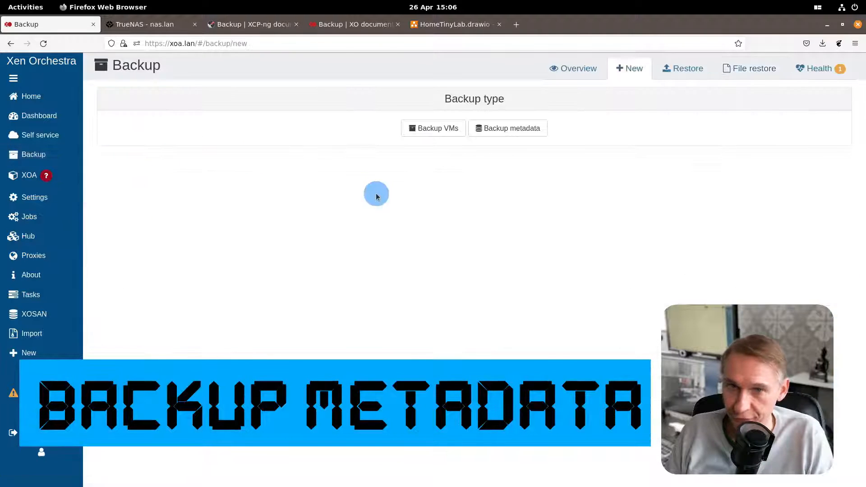
{"action": "left_click", "coordinate": [512, 128]}
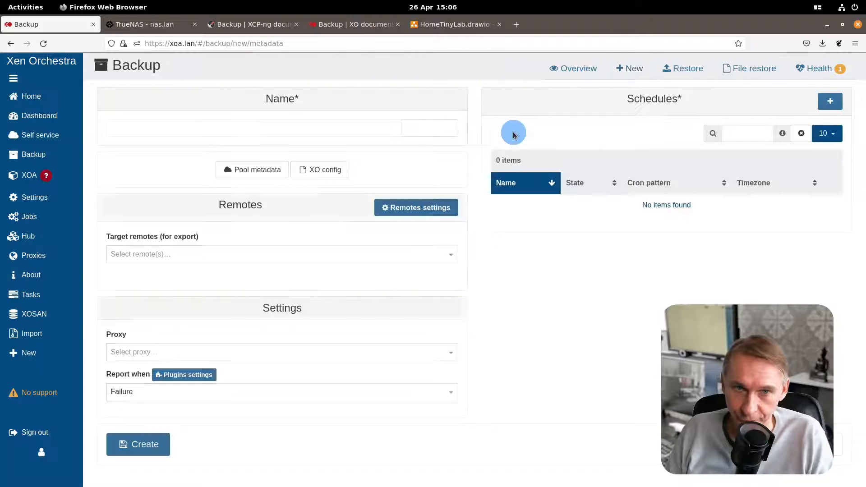
{"action": "left_click", "coordinate": [133, 128]}
{"action": "type", "text": "you"}
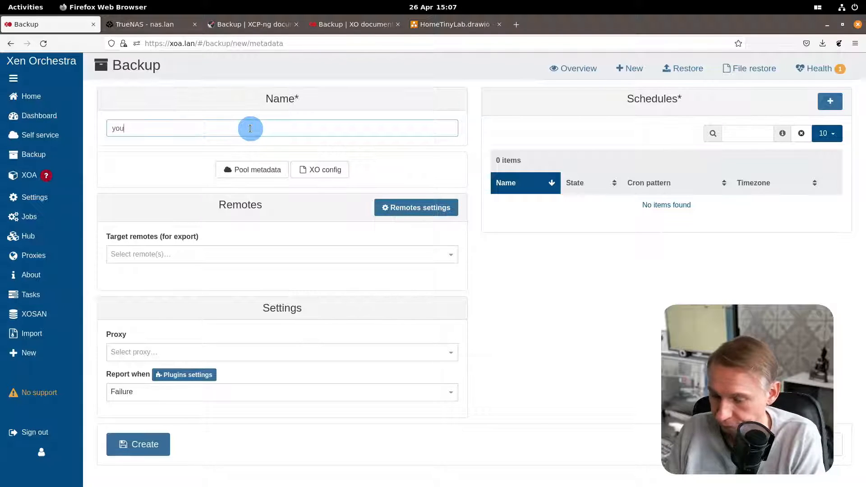
{"action": "type", "text": "tube metadata"}
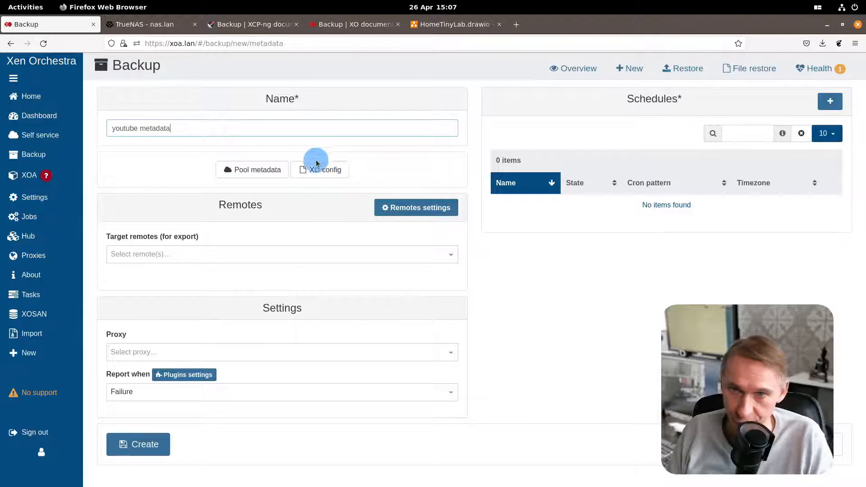
Include the xcp-ng-host pool's metadata and the XO config in the job, with "backup" as the target remote.
{"action": "left_click", "coordinate": [264, 172]}
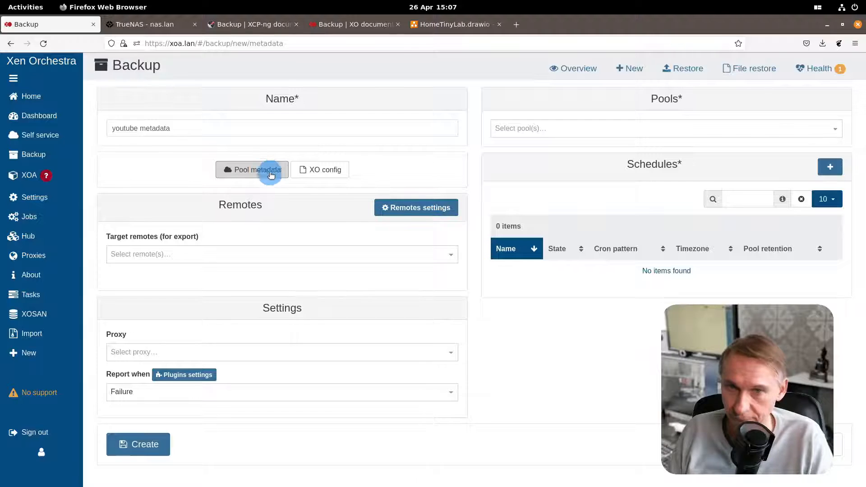
{"action": "left_click", "coordinate": [320, 170]}
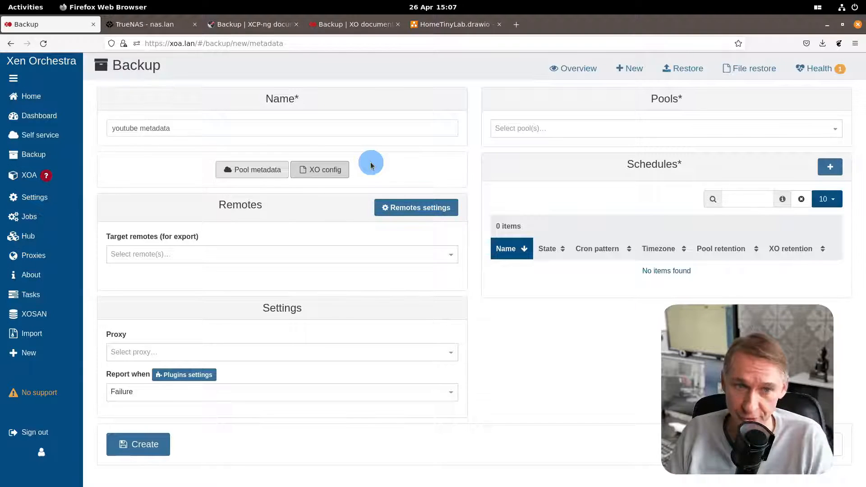
{"action": "left_click", "coordinate": [173, 258]}
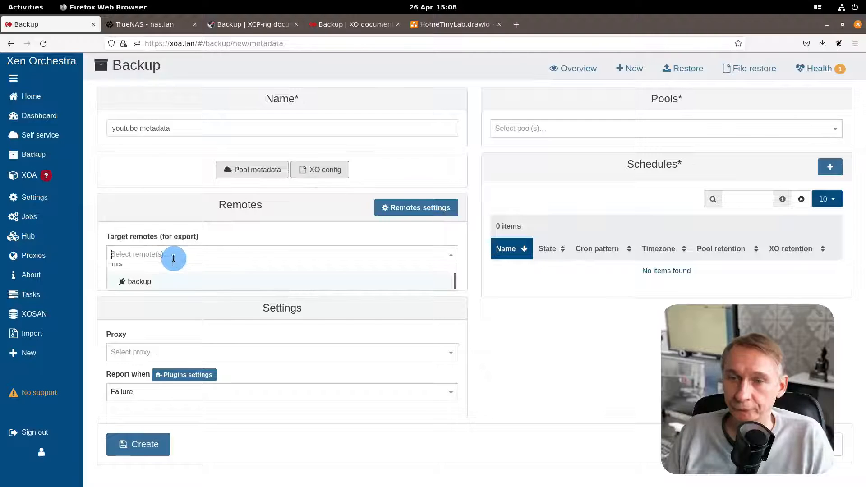
{"action": "left_click", "coordinate": [142, 286]}
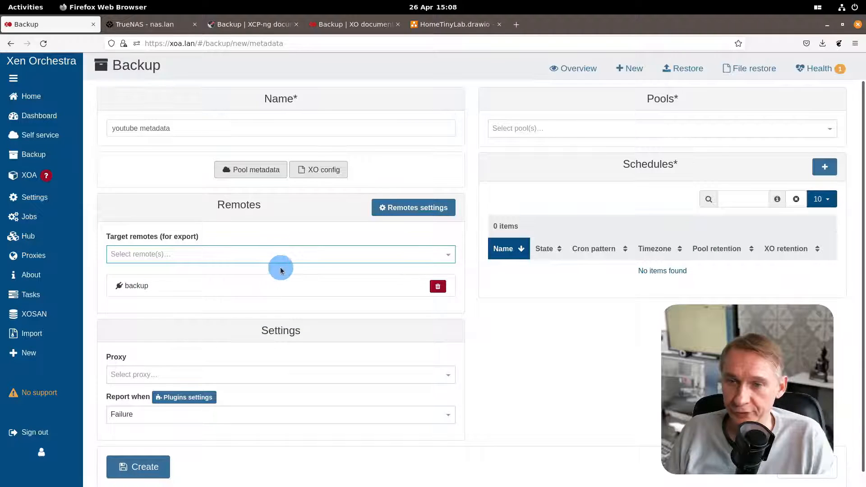
{"action": "scroll", "coordinate": [280, 267], "scroll_direction": "down", "scroll_amount": 1}
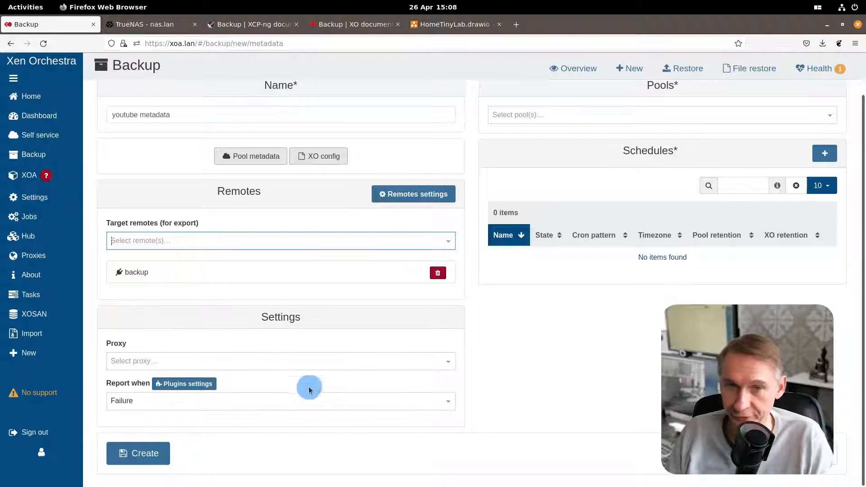
{"action": "scroll", "coordinate": [451, 261], "scroll_direction": "up", "scroll_amount": 1}
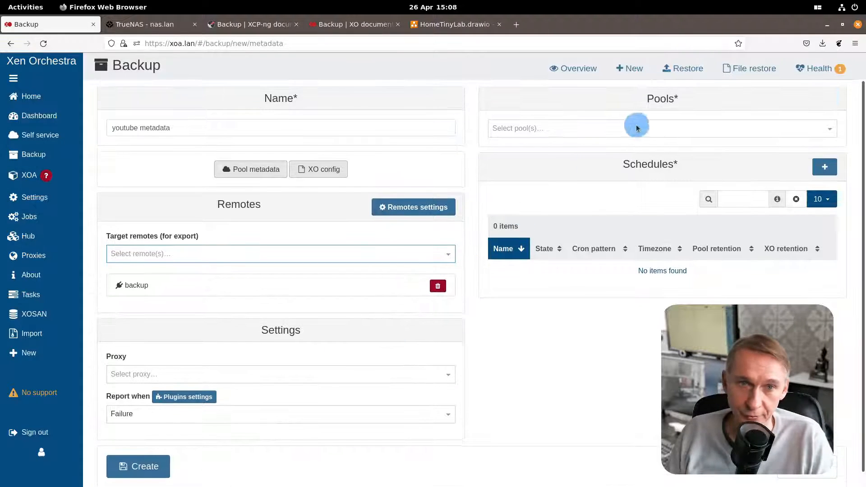
{"action": "left_click", "coordinate": [596, 131]}
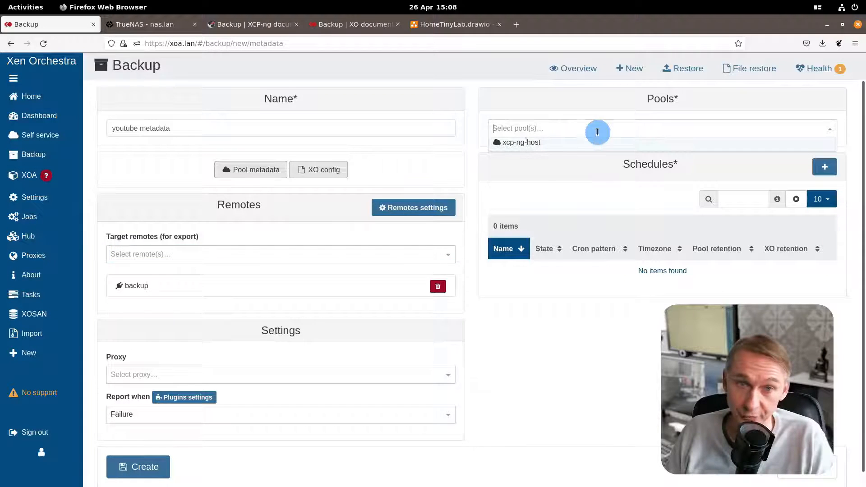
{"action": "left_click", "coordinate": [525, 148]}
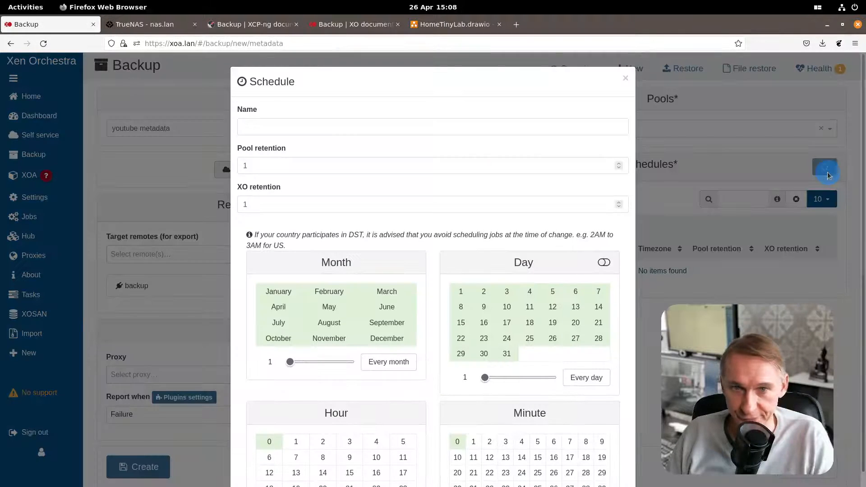
Add a schedule named "youtube metadata" with a pool retention of 4 and an XO retention of 2.
{"action": "left_click", "coordinate": [366, 125]}
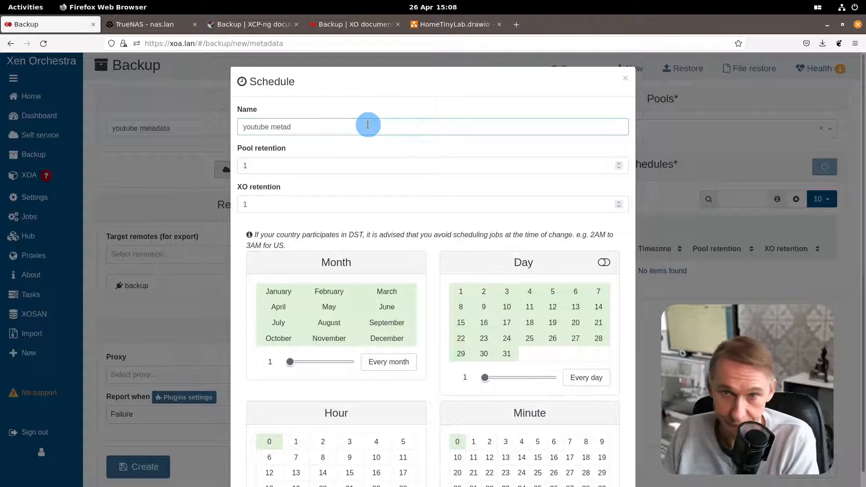
{"action": "left_click", "coordinate": [276, 166]}
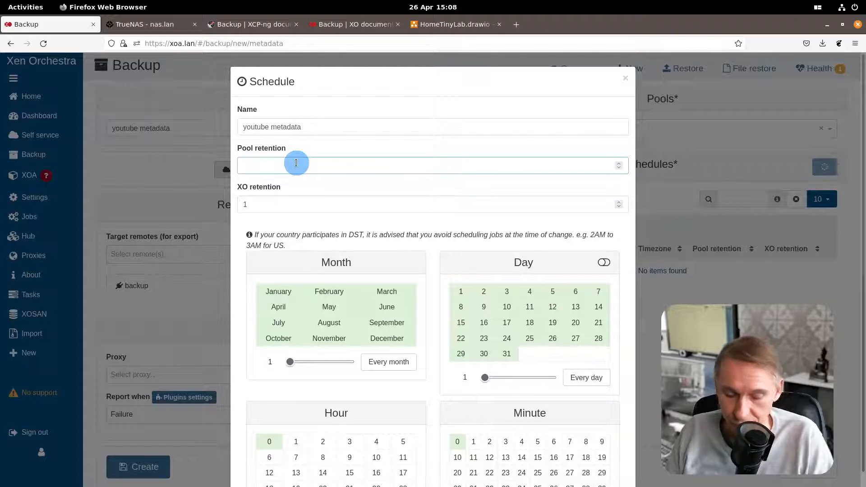
{"action": "left_click", "coordinate": [264, 205]}
{"action": "key", "text": "BackSpace"}
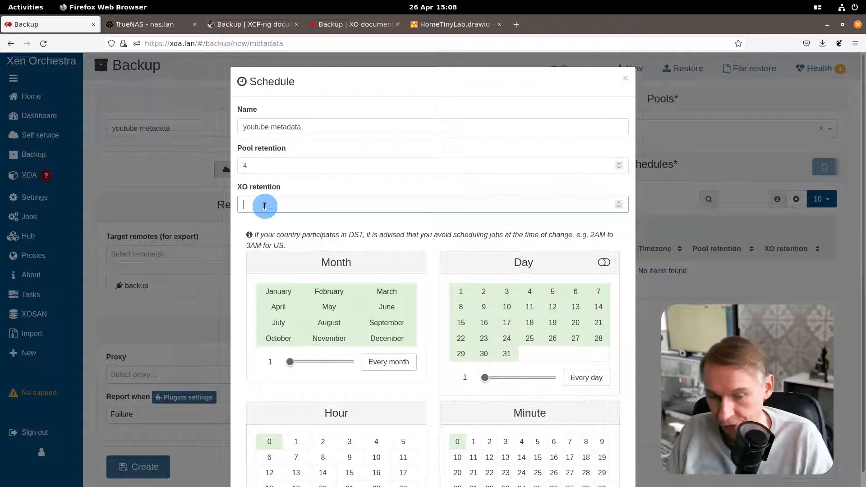
{"action": "type", "text": "4"}
{"action": "key", "text": "BackSpace"}
{"action": "type", "text": "3"}
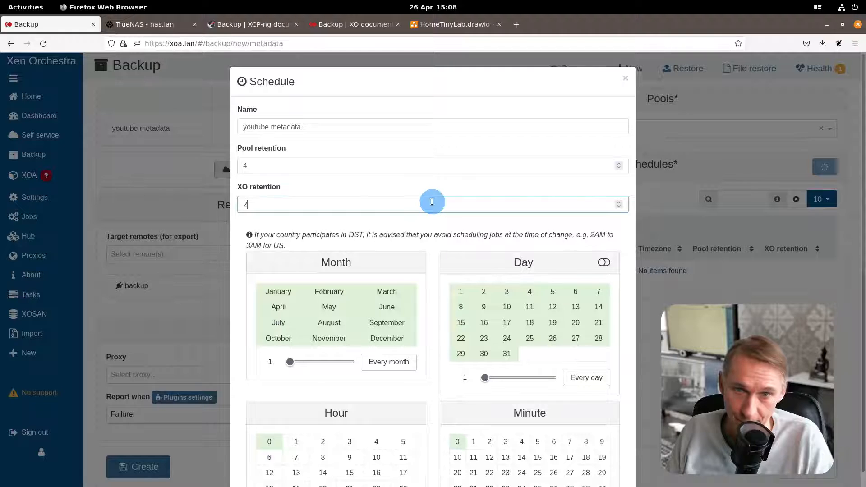
Switch the schedule's days to weekdays and set it to run only on Saturdays at 18:00.
{"action": "scroll", "coordinate": [361, 257], "scroll_direction": "down", "scroll_amount": 2}
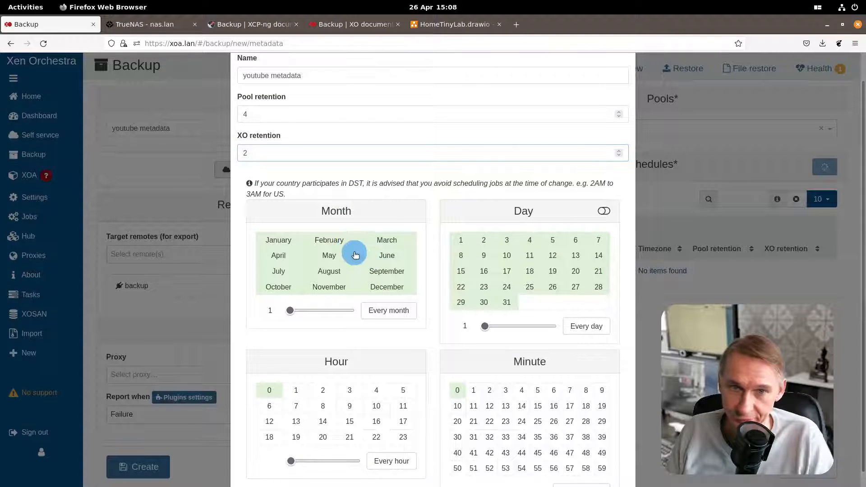
{"action": "left_click", "coordinate": [603, 212]}
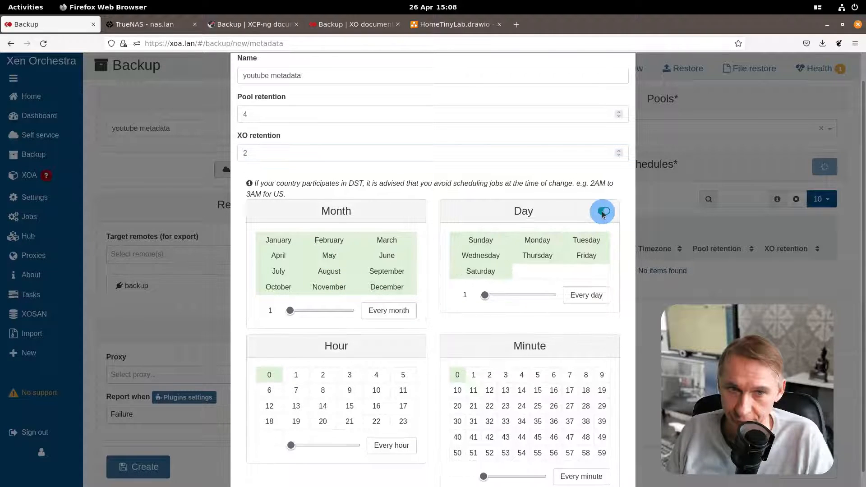
{"action": "left_click_drag", "start_coordinate": [486, 296], "coordinate": [551, 295]}
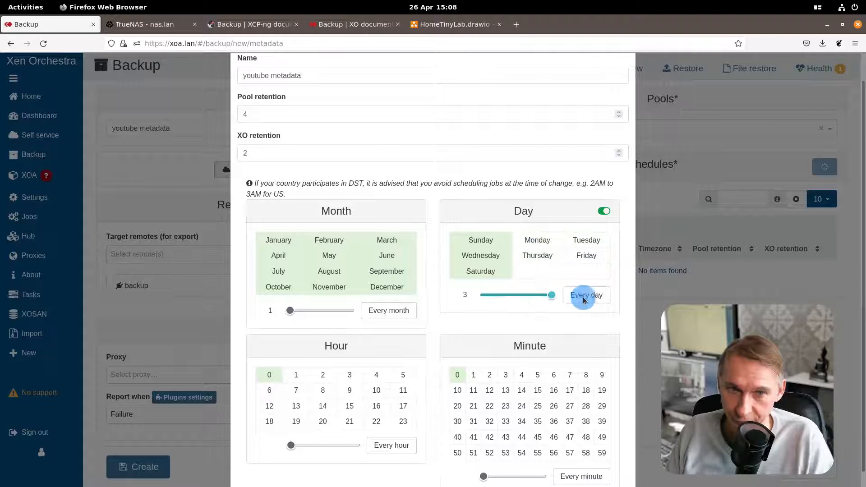
{"action": "left_click", "coordinate": [496, 243]}
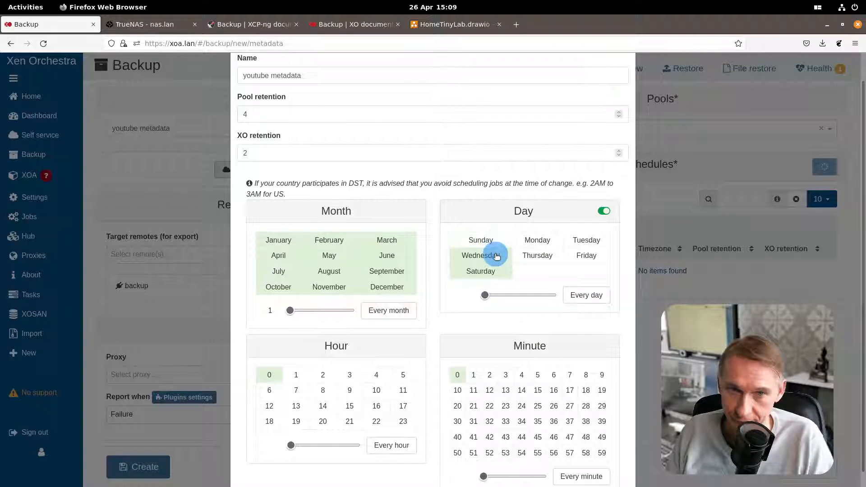
{"action": "left_click", "coordinate": [496, 256]}
{"action": "scroll", "coordinate": [443, 276], "scroll_direction": "down", "scroll_amount": 4}
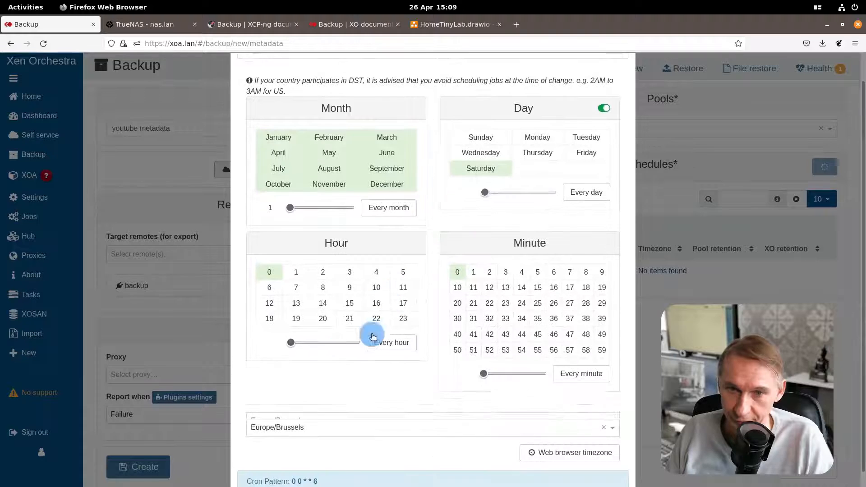
{"action": "left_click", "coordinate": [269, 319]}
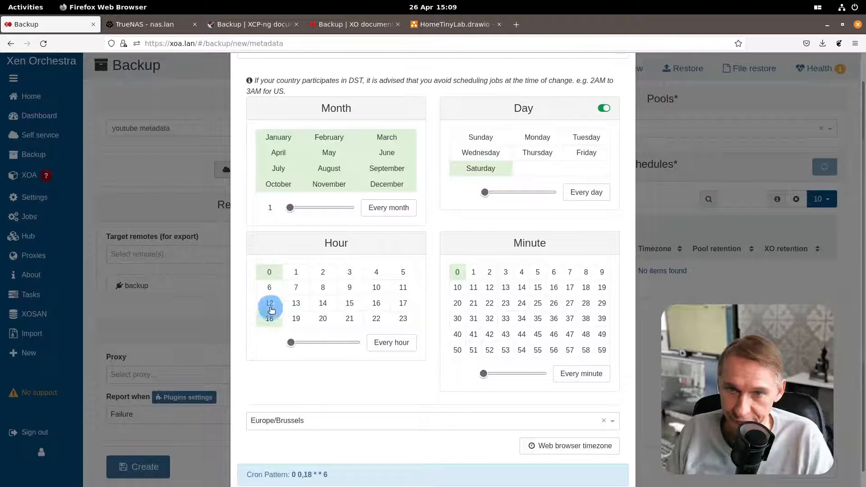
{"action": "left_click", "coordinate": [270, 272]}
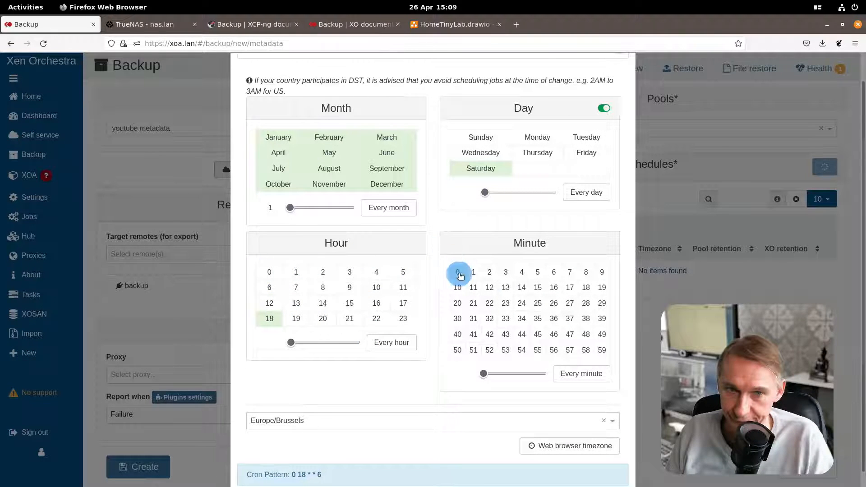
{"action": "scroll", "coordinate": [427, 258], "scroll_direction": "up", "scroll_amount": 4}
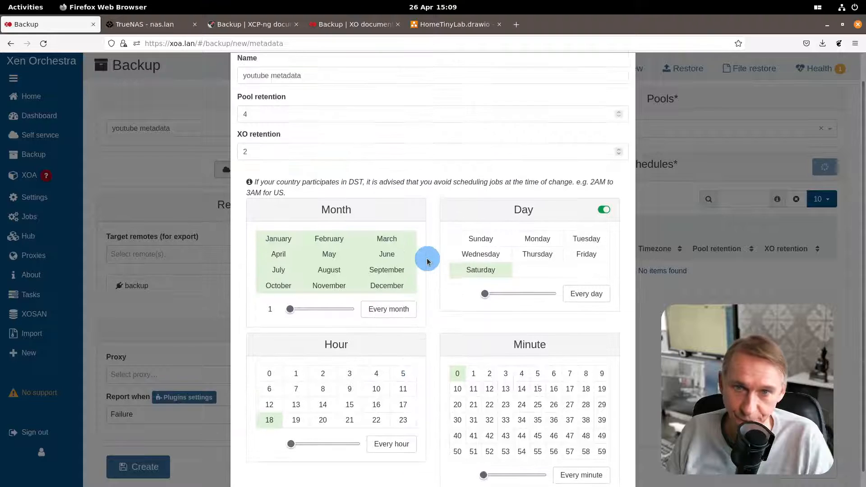
Change the schedule's XO retention to 4.
{"action": "scroll", "coordinate": [429, 258], "scroll_direction": "down", "scroll_amount": 2}
{"action": "scroll", "coordinate": [427, 255], "scroll_direction": "up", "scroll_amount": 2}
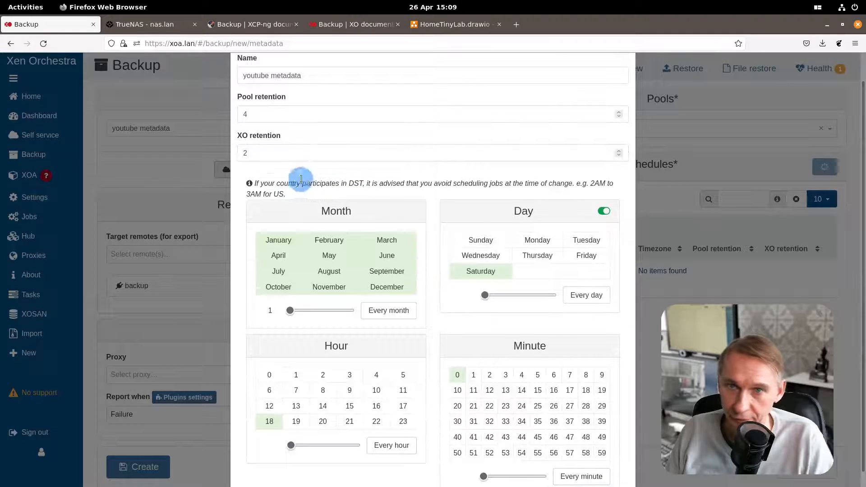
{"action": "left_click", "coordinate": [265, 153]}
{"action": "key", "text": "BackSpace"}
{"action": "type", "text": "4"}
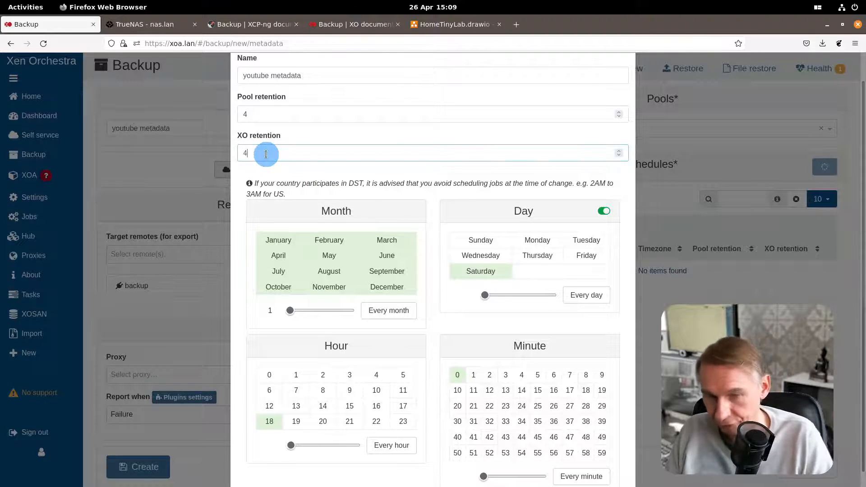
{"action": "left_click", "coordinate": [429, 134]}
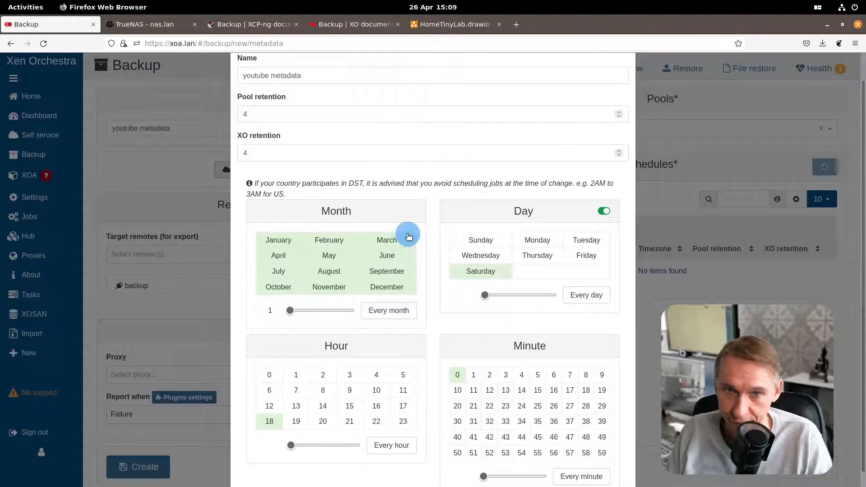
Review and save the "youtube metadata" schedule, and create the metadata backup job.
{"action": "scroll", "coordinate": [408, 235], "scroll_direction": "down", "scroll_amount": 5}
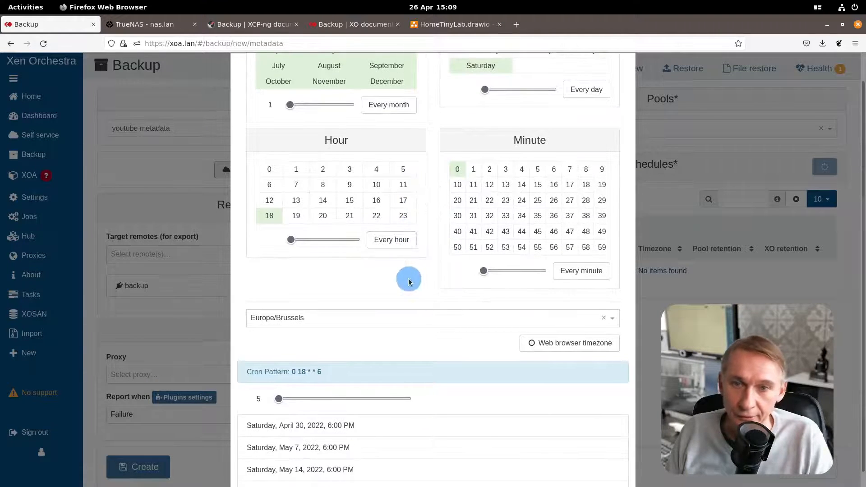
{"action": "scroll", "coordinate": [408, 281], "scroll_direction": "down", "scroll_amount": 3}
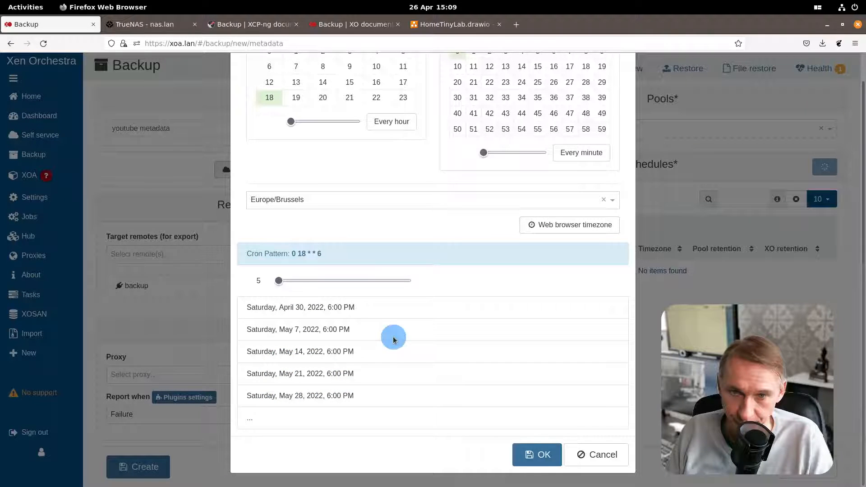
{"action": "scroll", "coordinate": [402, 354], "scroll_direction": "up", "scroll_amount": 5}
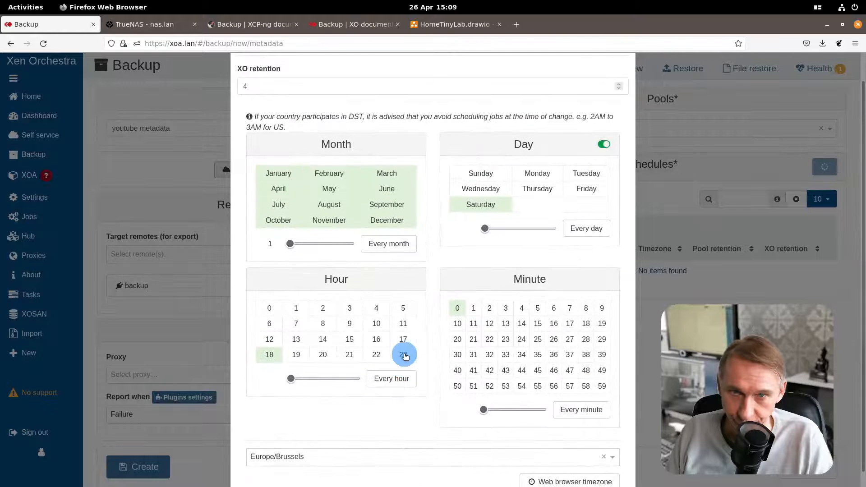
{"action": "scroll", "coordinate": [405, 355], "scroll_direction": "down", "scroll_amount": 3}
{"action": "scroll", "coordinate": [402, 357], "scroll_direction": "down", "scroll_amount": 2}
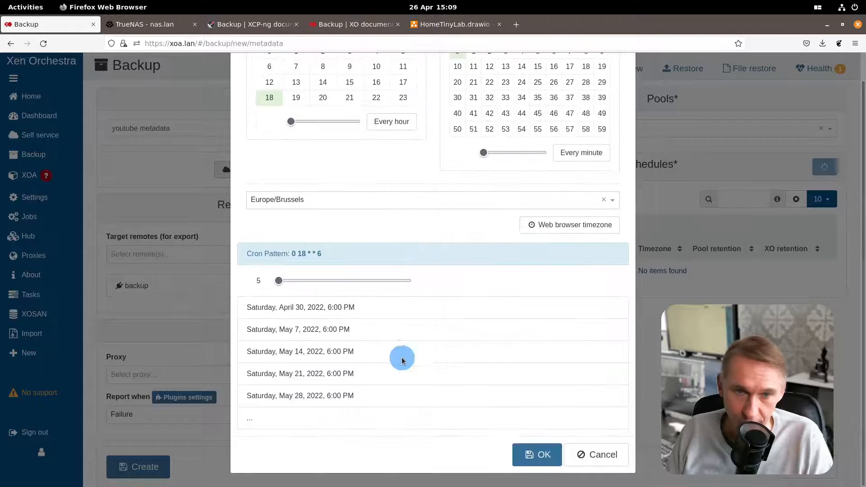
{"action": "left_click", "coordinate": [528, 456]}
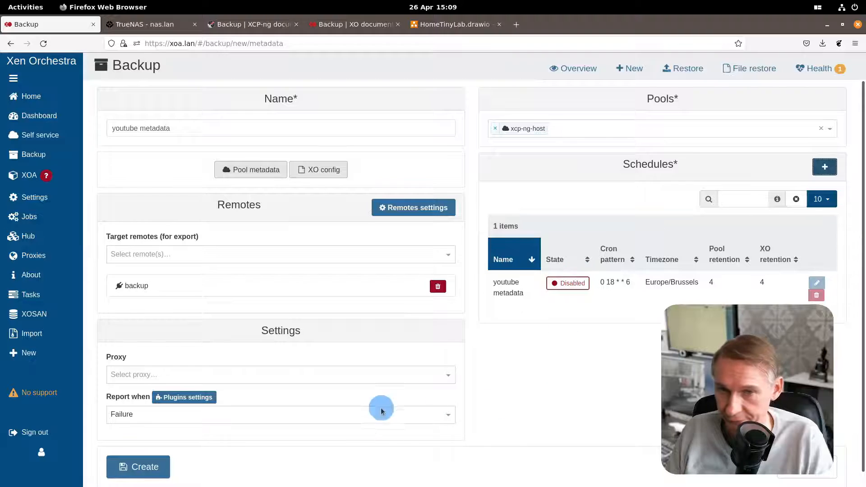
{"action": "scroll", "coordinate": [535, 383], "scroll_direction": "down", "scroll_amount": 1}
{"action": "left_click", "coordinate": [140, 456]}
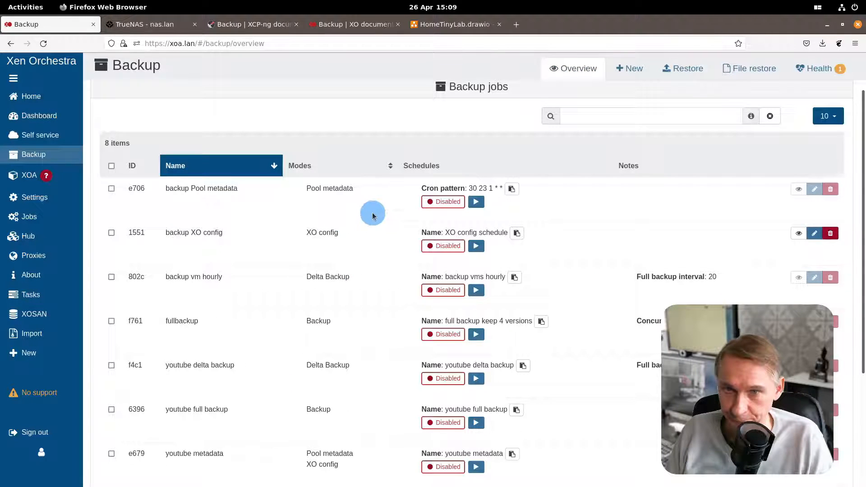
Run the "youtube metadata" backup job immediately and confirm the run.
{"action": "scroll", "coordinate": [373, 212], "scroll_direction": "down", "scroll_amount": 1}
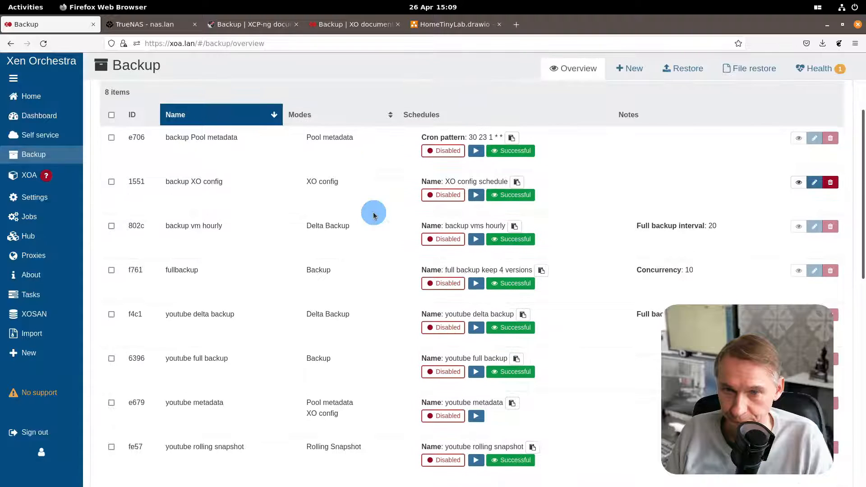
{"action": "scroll", "coordinate": [373, 213], "scroll_direction": "down", "scroll_amount": 2}
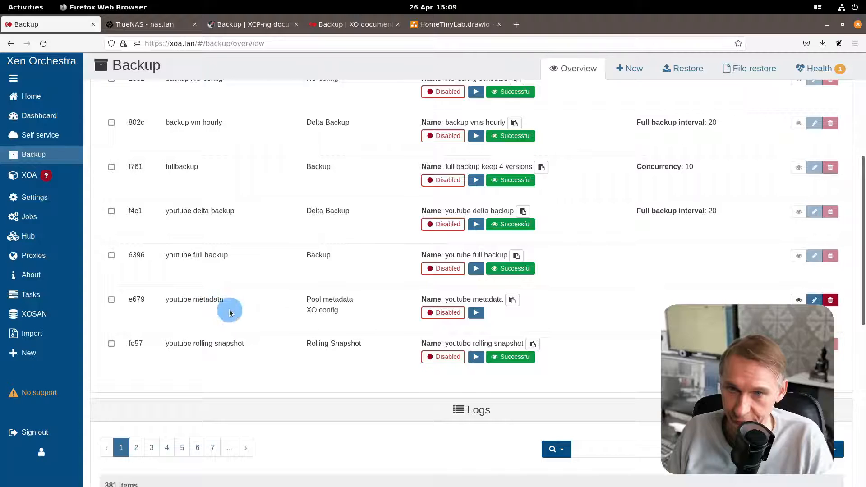
{"action": "scroll", "coordinate": [342, 260], "scroll_direction": "down", "scroll_amount": 3}
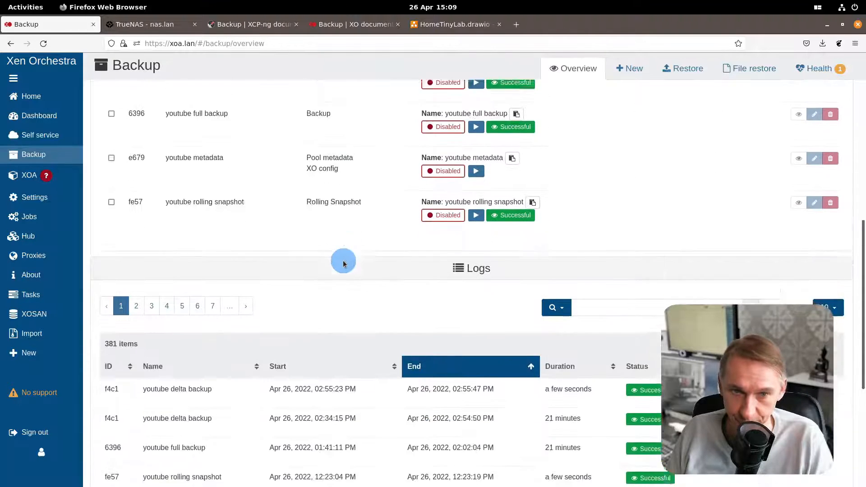
{"action": "scroll", "coordinate": [342, 261], "scroll_direction": "down", "scroll_amount": 2}
{"action": "scroll", "coordinate": [342, 259], "scroll_direction": "up", "scroll_amount": 3}
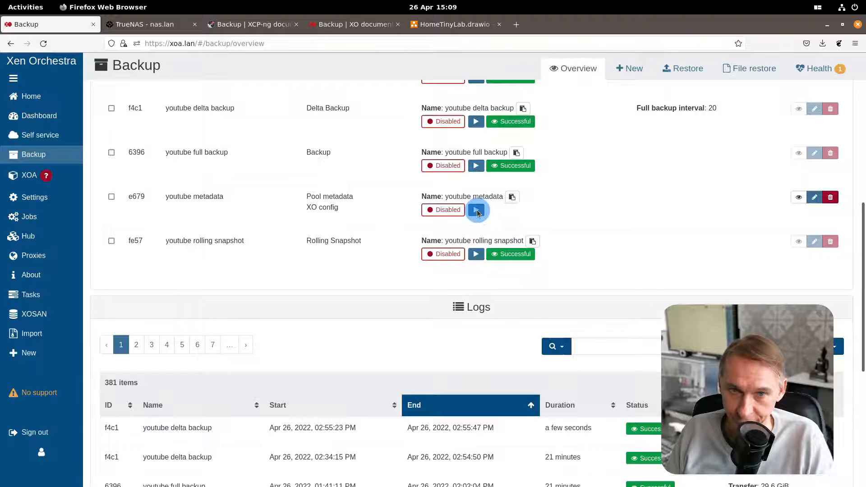
{"action": "left_click", "coordinate": [477, 212]}
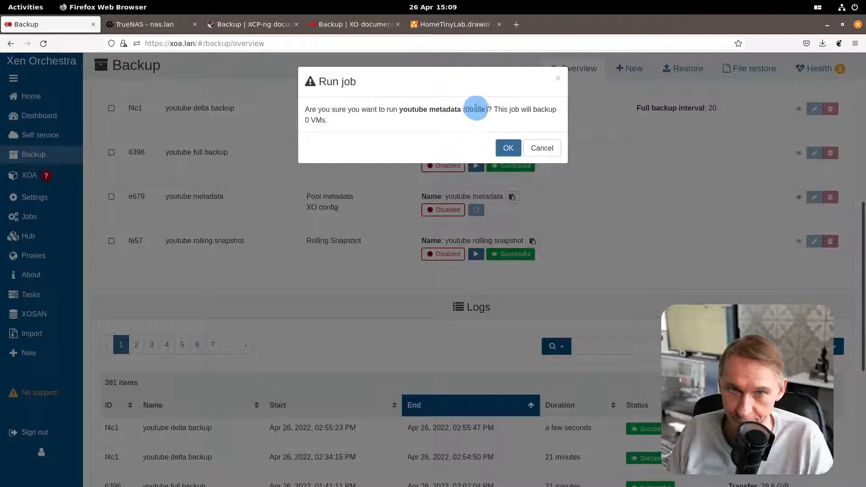
{"action": "left_click", "coordinate": [508, 150]}
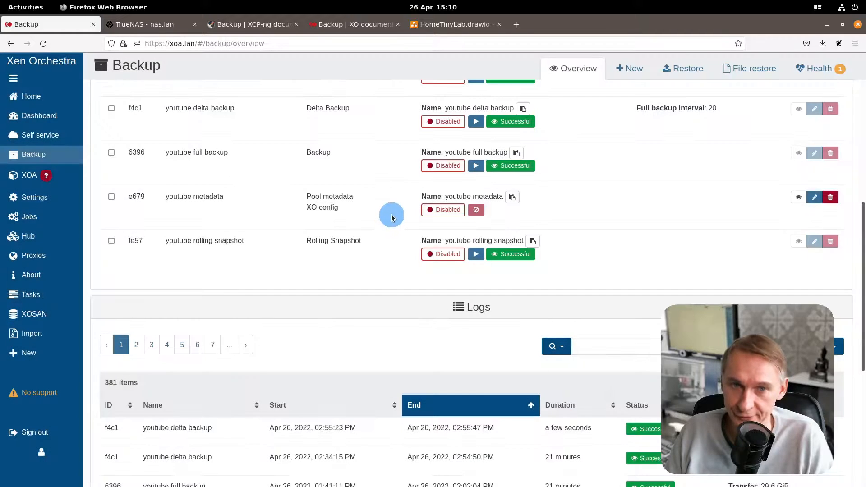
Examine the "youtube metadata" run in the backup logs and review the modes of the existing backup jobs.
{"action": "scroll", "coordinate": [392, 221], "scroll_direction": "down", "scroll_amount": 2}
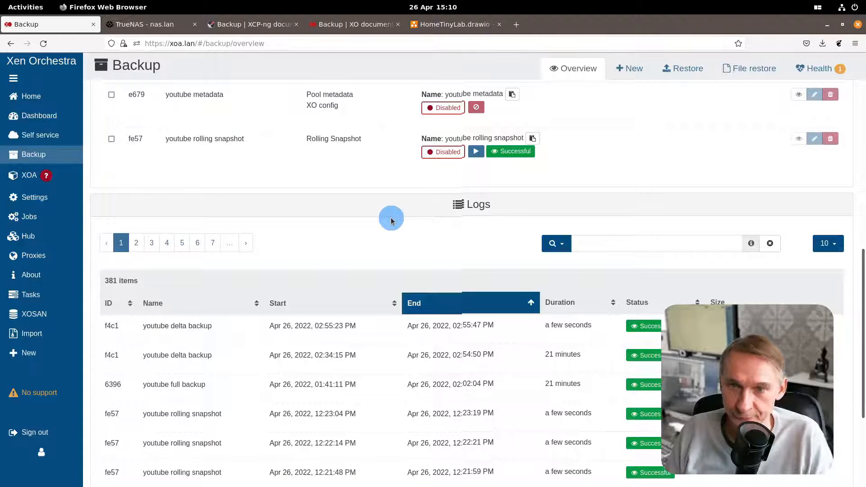
{"action": "scroll", "coordinate": [374, 185], "scroll_direction": "down", "scroll_amount": 2}
{"action": "scroll", "coordinate": [374, 184], "scroll_direction": "down", "scroll_amount": 1}
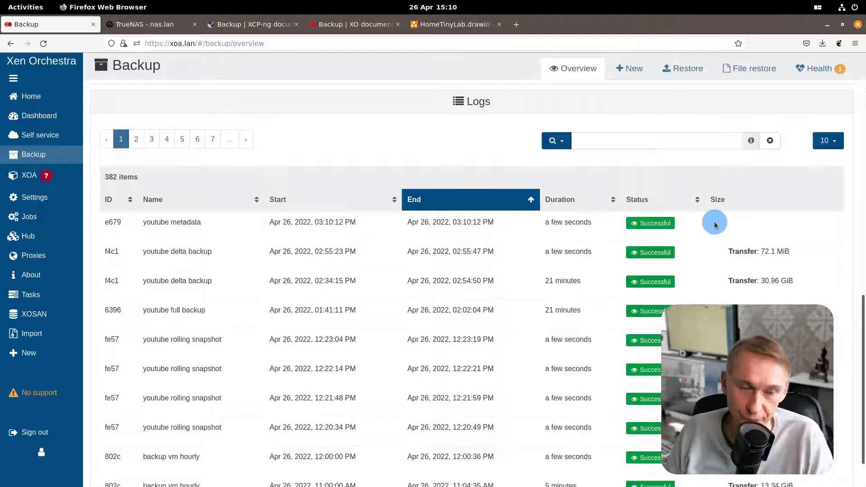
{"action": "scroll", "coordinate": [280, 249], "scroll_direction": "up", "scroll_amount": 5}
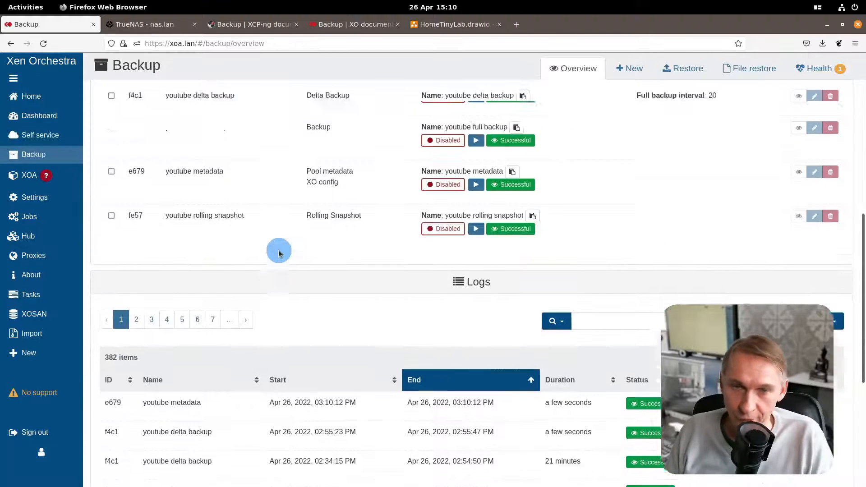
{"action": "scroll", "coordinate": [279, 253], "scroll_direction": "up", "scroll_amount": 1}
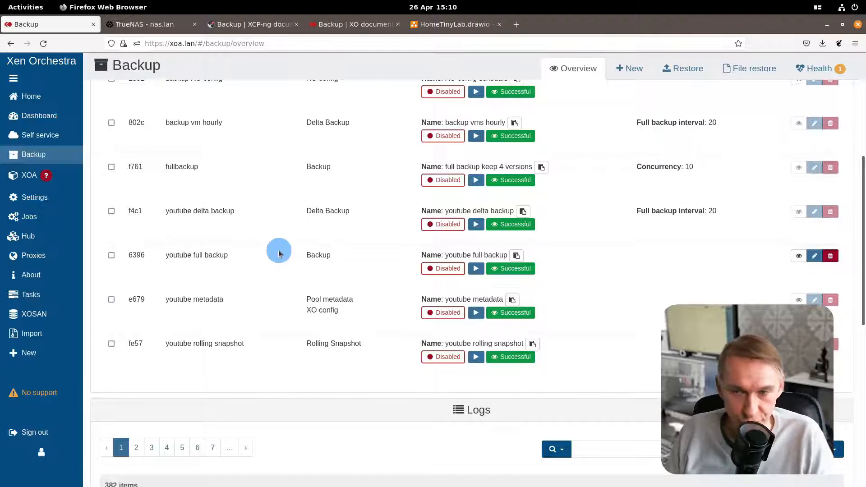
{"action": "scroll", "coordinate": [279, 254], "scroll_direction": "up", "scroll_amount": 2}
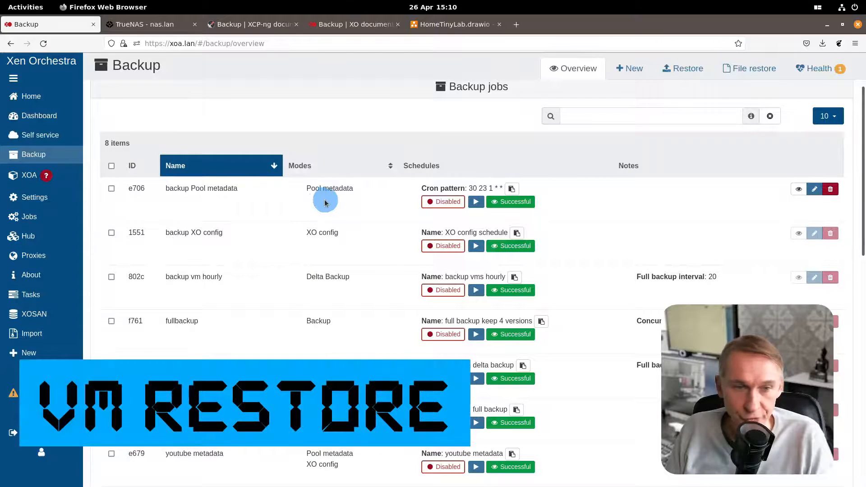
{"action": "scroll", "coordinate": [332, 209], "scroll_direction": "down", "scroll_amount": 2}
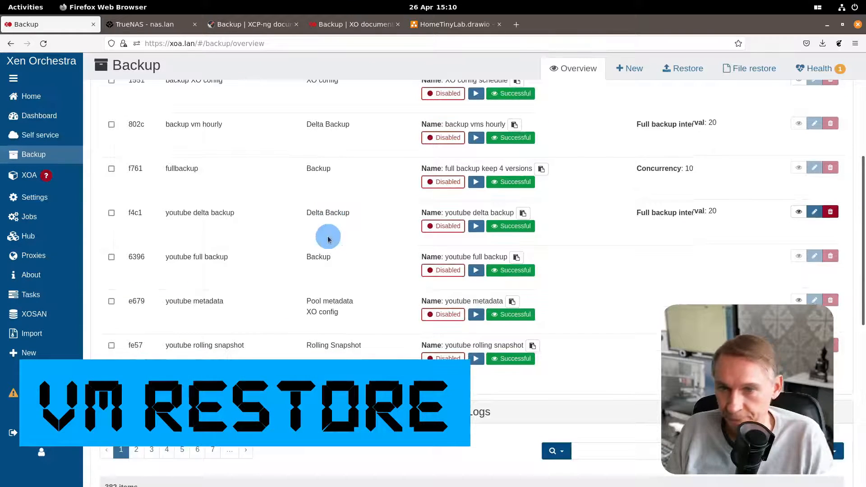
{"action": "scroll", "coordinate": [357, 246], "scroll_direction": "down", "scroll_amount": 2}
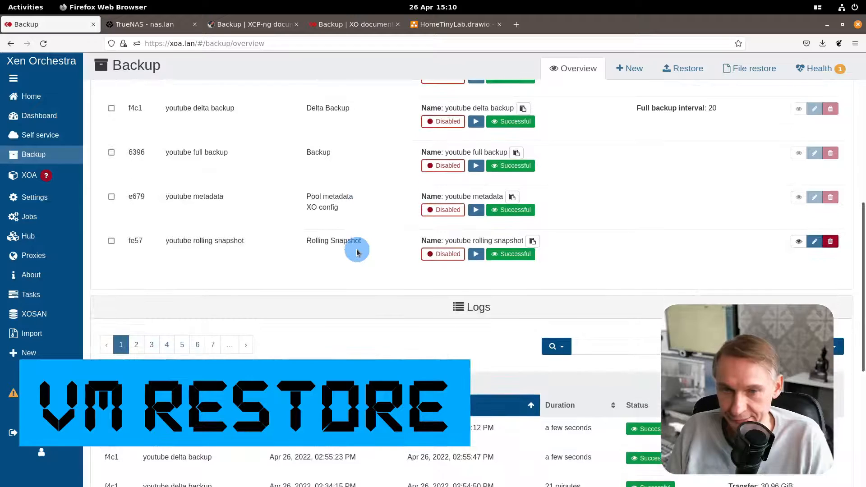
{"action": "scroll", "coordinate": [280, 234], "scroll_direction": "up", "scroll_amount": 3}
Set up a restore of Ubuntu Focal Fossa 20.04 from the April 26, 2022, 02:55:44 PM delta backup to Local Storage HDD.
{"action": "mouse_move", "coordinate": [23, 156]}
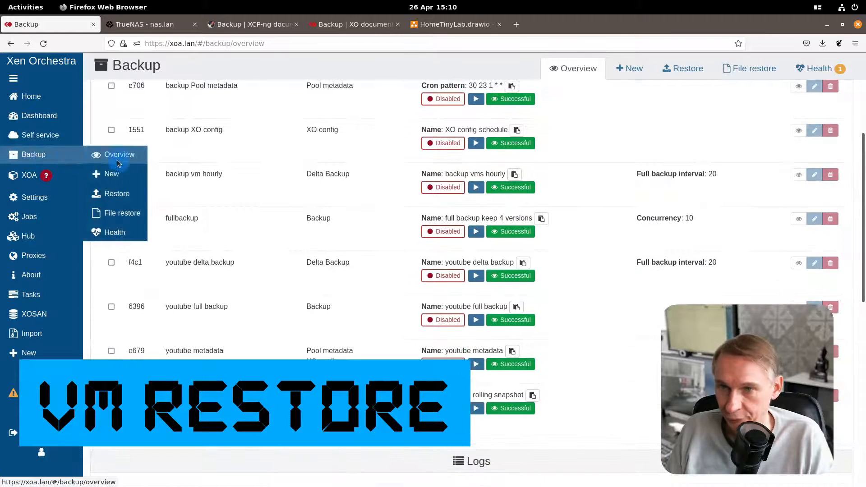
{"action": "left_click", "coordinate": [123, 199]}
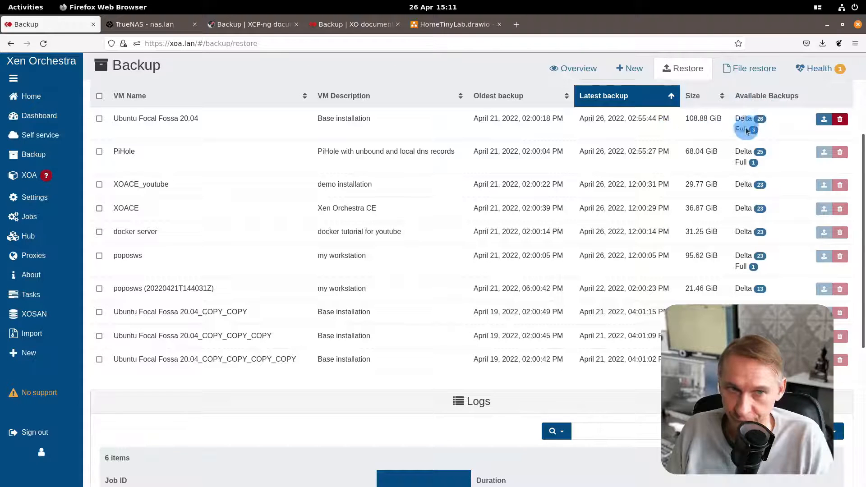
{"action": "left_click", "coordinate": [821, 122]}
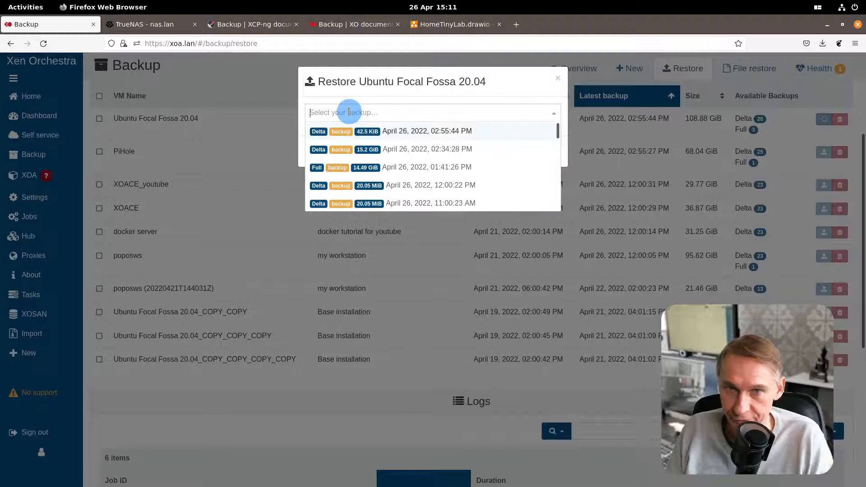
{"action": "left_click", "coordinate": [344, 112]}
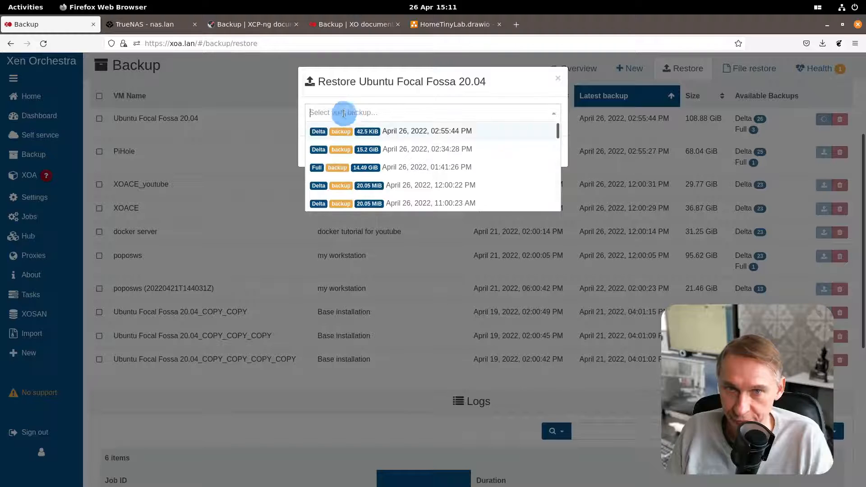
{"action": "left_click", "coordinate": [414, 132]}
{"action": "left_click", "coordinate": [384, 139]}
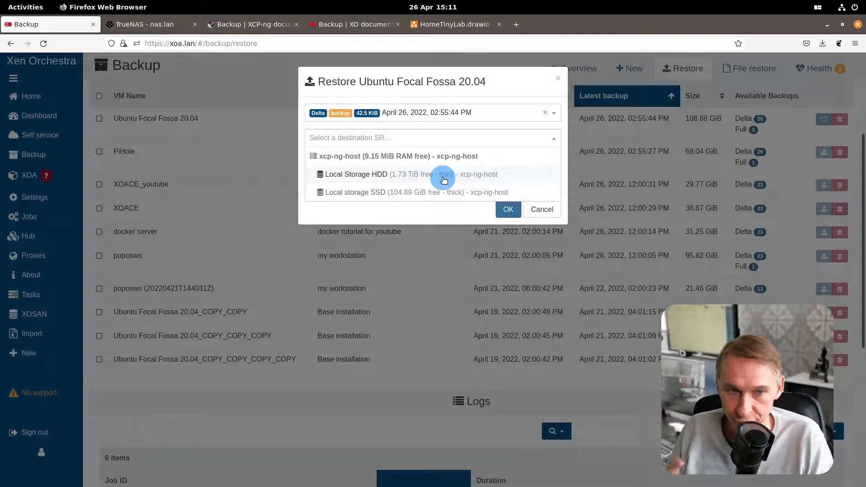
{"action": "left_click", "coordinate": [405, 177]}
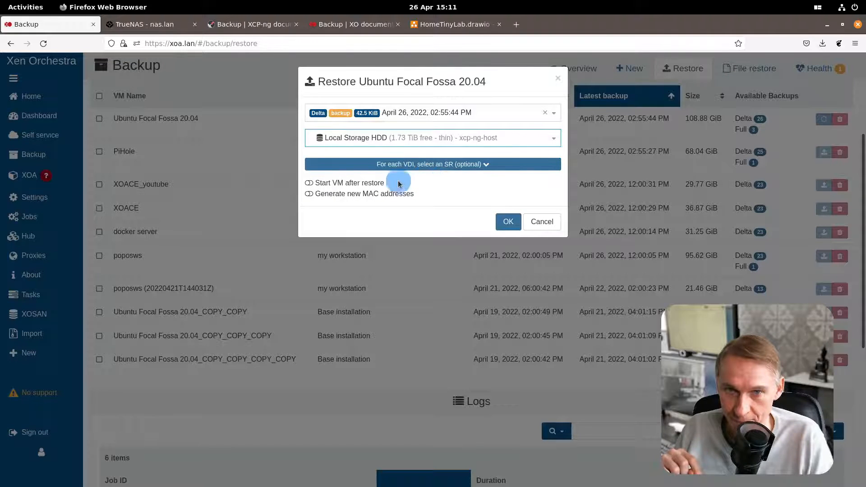
Enable starting the VM after restore and generating new MAC addresses, and launch the restore.
{"action": "left_click", "coordinate": [310, 184]}
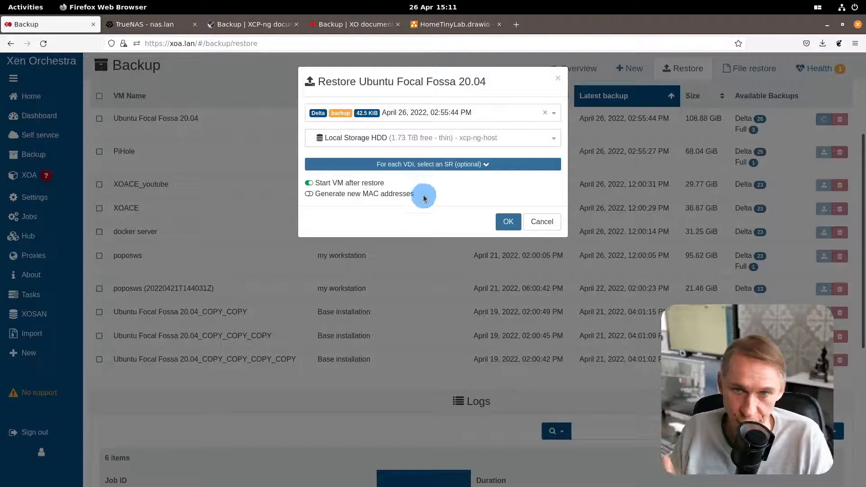
{"action": "left_click", "coordinate": [306, 196]}
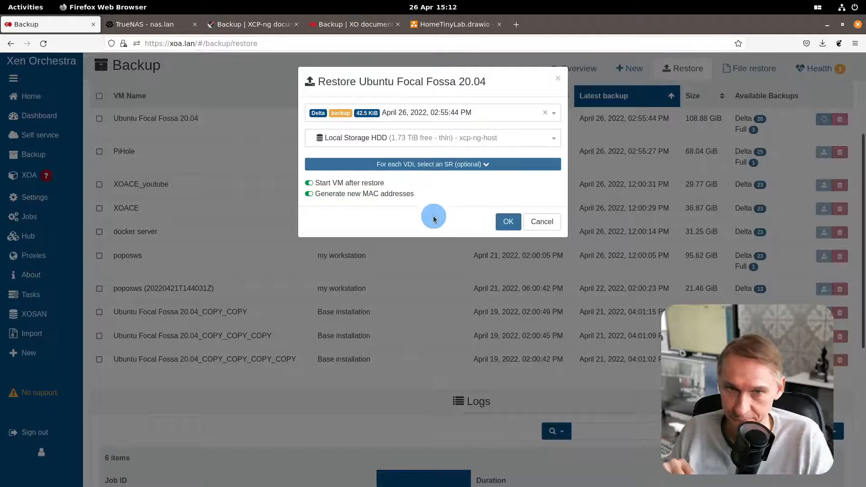
{"action": "left_click", "coordinate": [507, 223]}
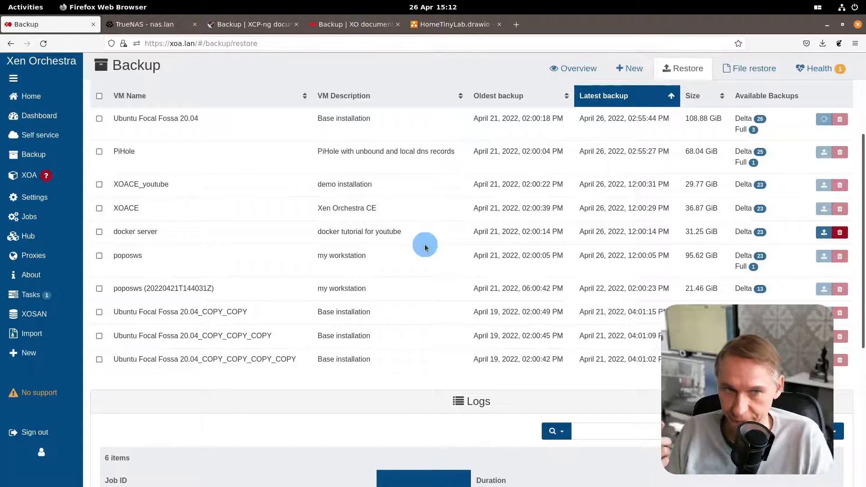
Check the progress of the VM restore in the task list.
{"action": "scroll", "coordinate": [425, 247], "scroll_direction": "down", "scroll_amount": 5}
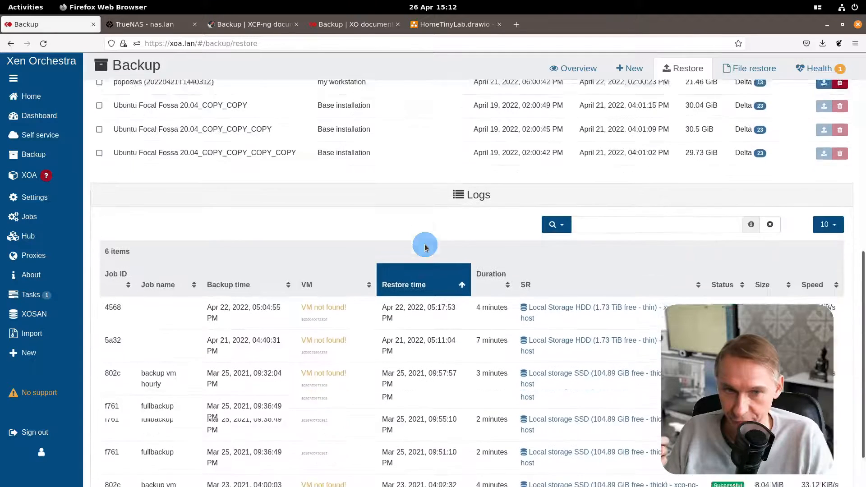
{"action": "left_click", "coordinate": [31, 294]}
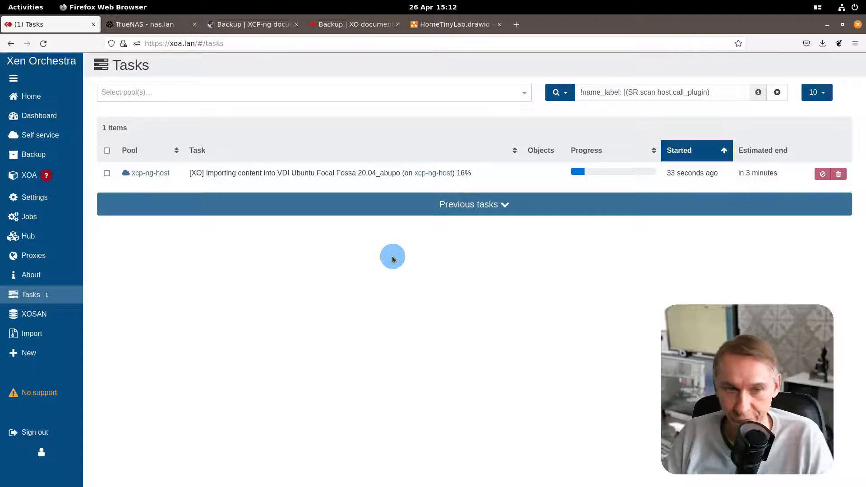
{"action": "mouse_move", "coordinate": [30, 182]}
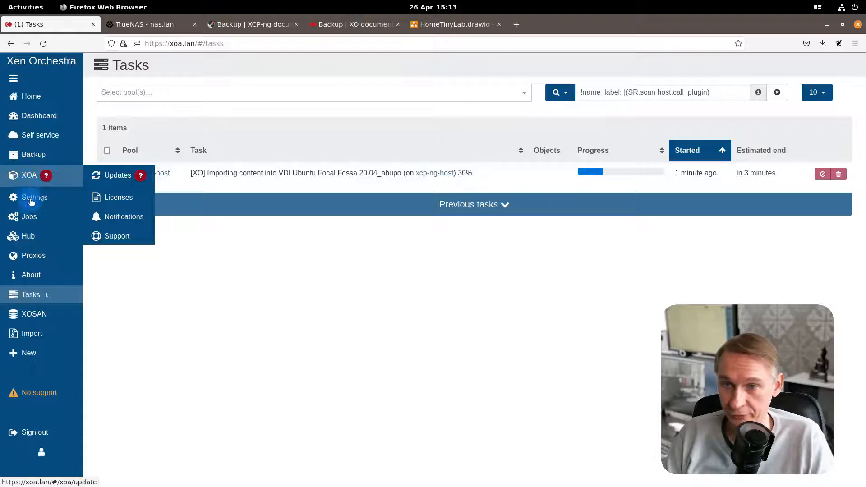
{"action": "mouse_move", "coordinate": [33, 217]}
{"action": "mouse_move", "coordinate": [34, 197]}
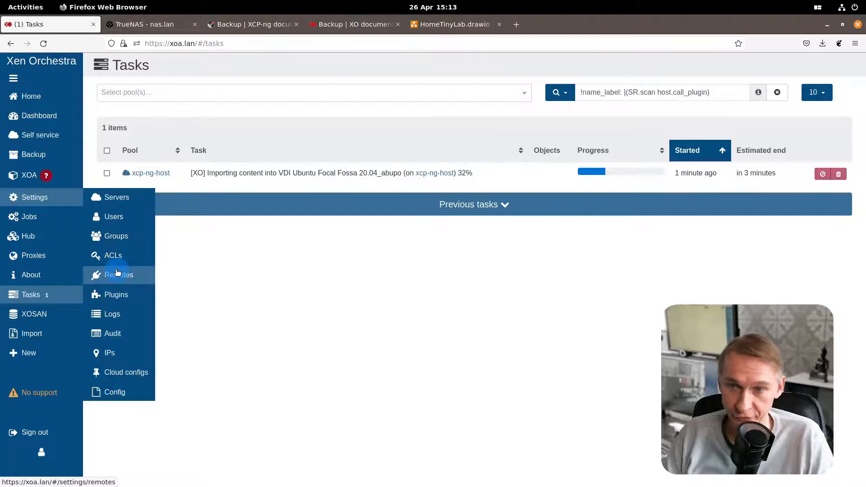
Switch from Firefox to the Terminal app and maximize its window.
{"action": "mouse_move", "coordinate": [33, 154]}
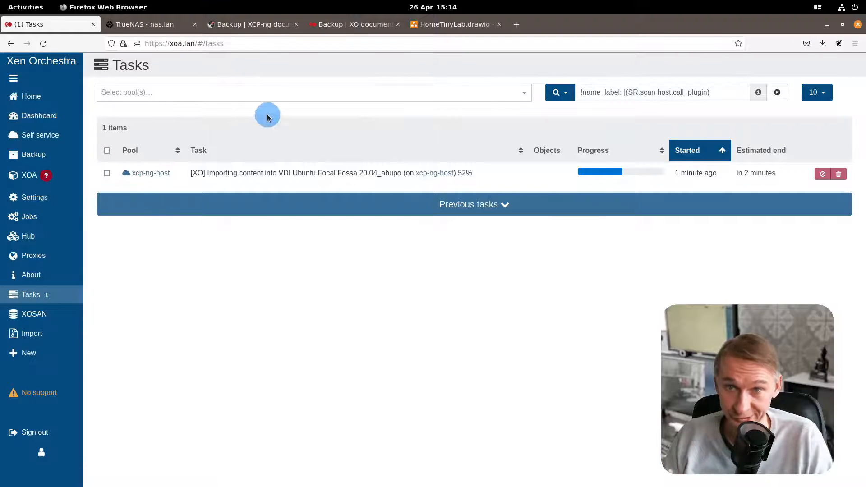
{"action": "left_click", "coordinate": [153, 24]}
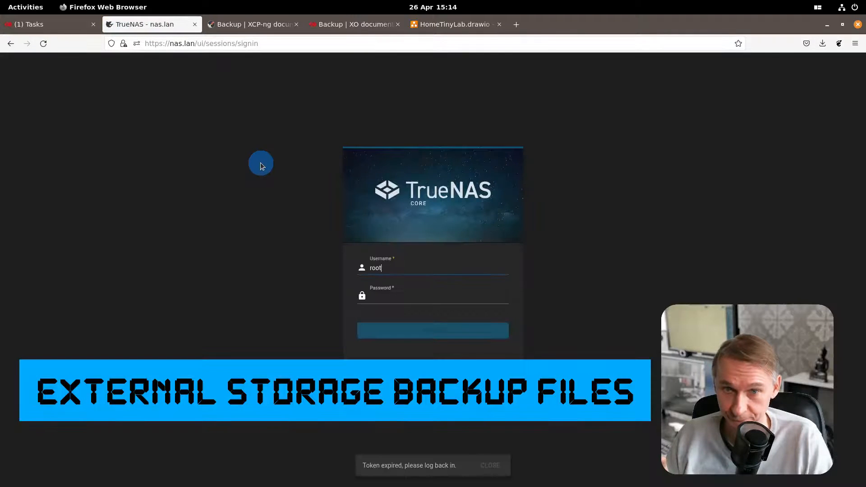
{"action": "left_click", "coordinate": [36, 13]}
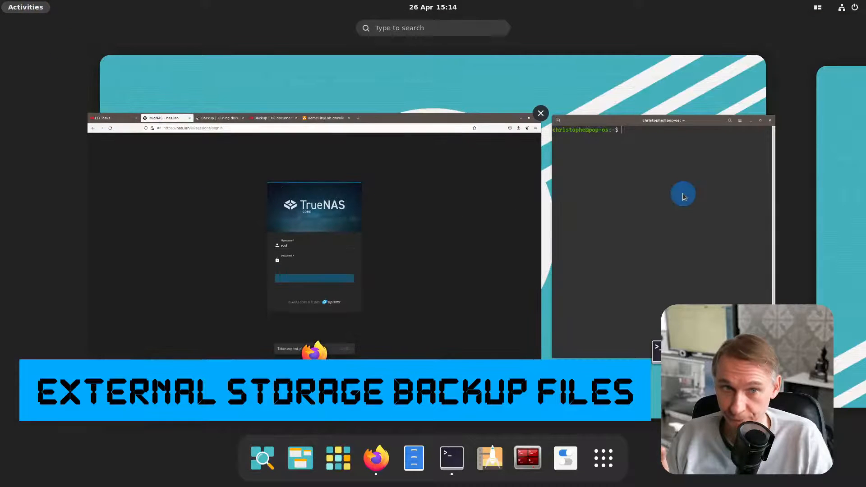
{"action": "left_click", "coordinate": [683, 193]}
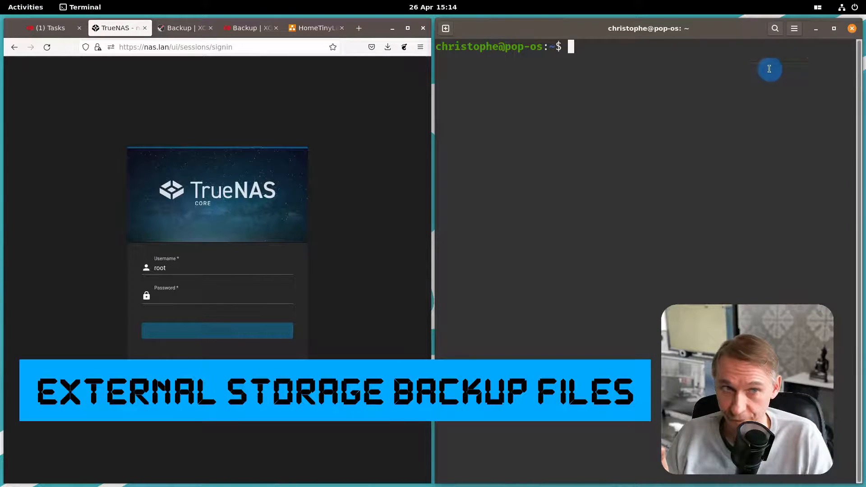
{"action": "left_click", "coordinate": [833, 30]}
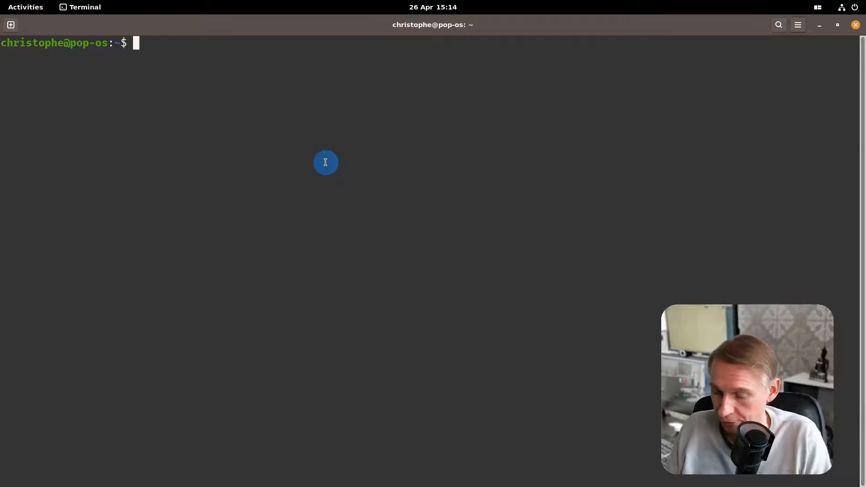
Connect to nas.lan over SSH and enter the account password.
{"action": "type", "text": "ssh "}
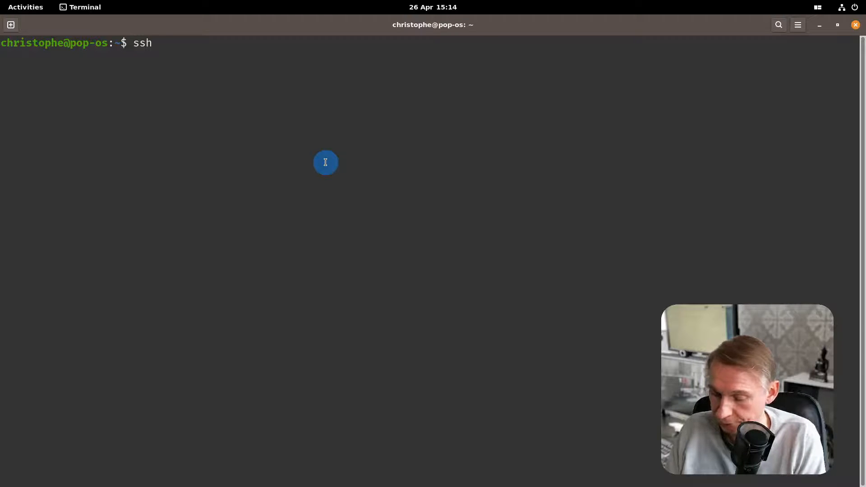
{"action": "type", "text": "nas.lan"}
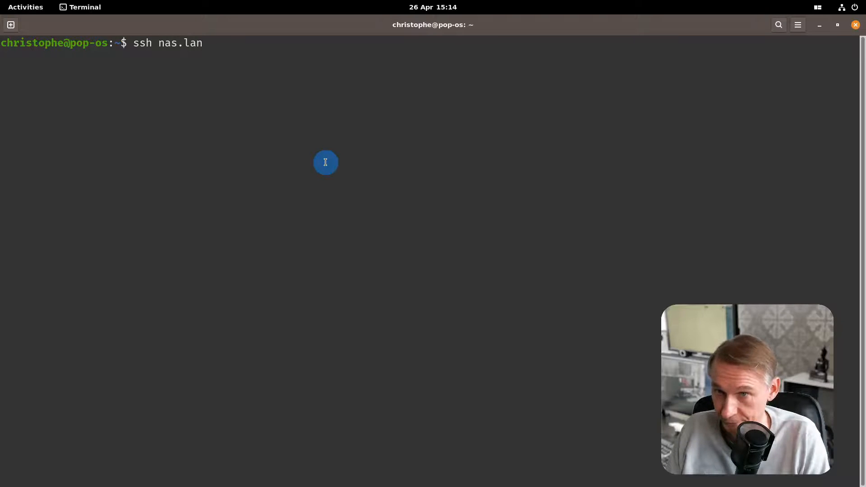
{"action": "key", "text": "Return"}
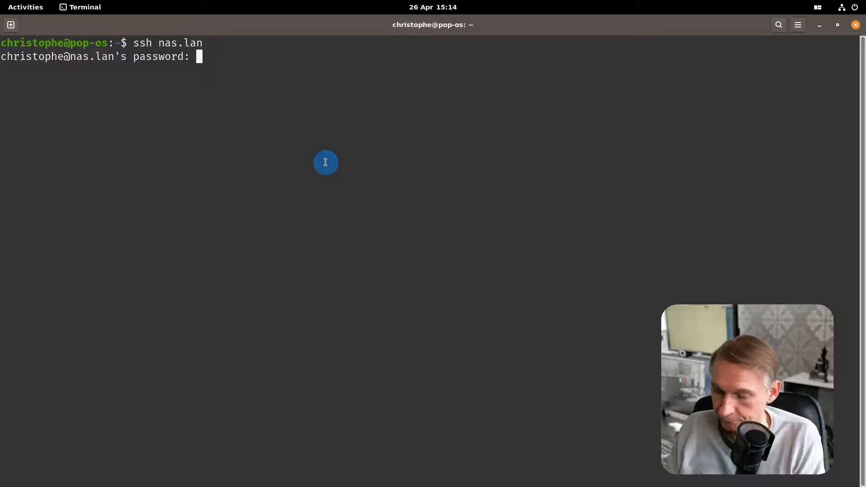
{"action": "key", "text": "Return"}
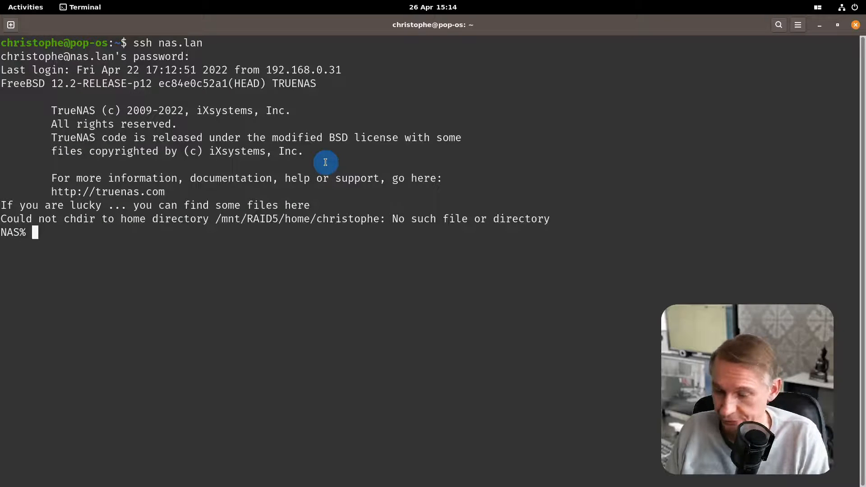
Change to the /mnt directory on the NAS and list its contents.
{"action": "type", "text": "cd /mnt"}
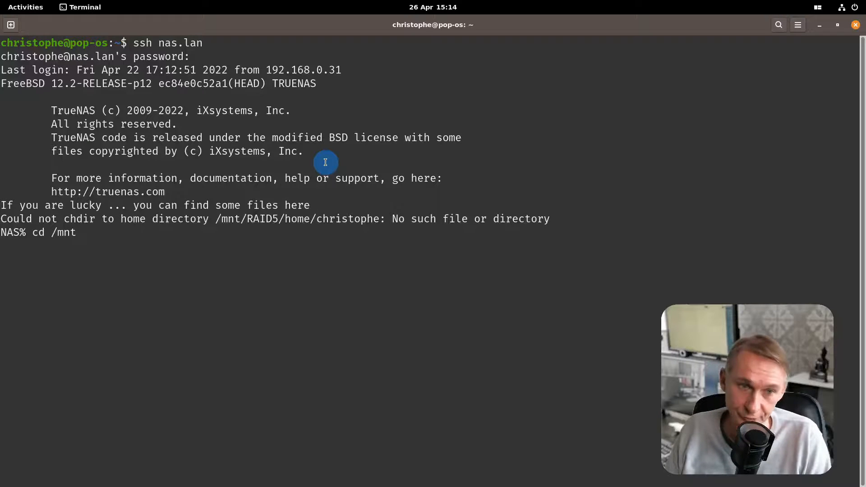
{"action": "key", "text": "Return"}
{"action": "type", "text": "ls"}
{"action": "key", "text": "Return"}
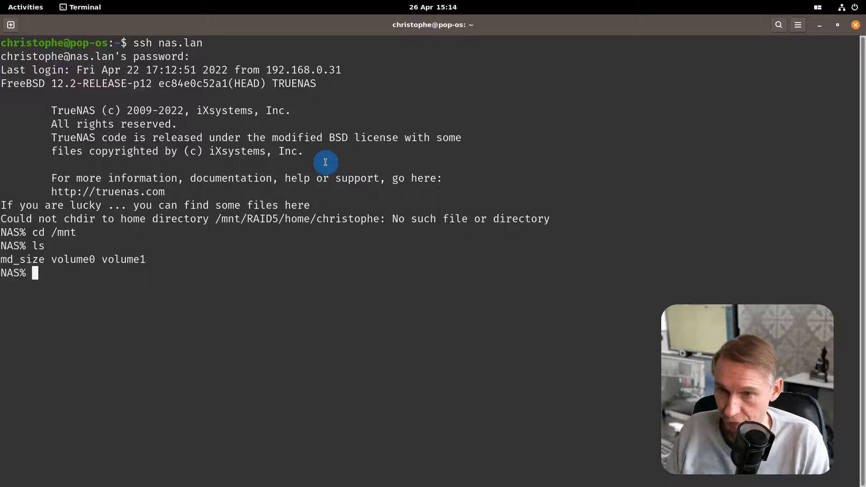
Change to the volume0 directory and list its contents.
{"action": "type", "text": "cd volume"}
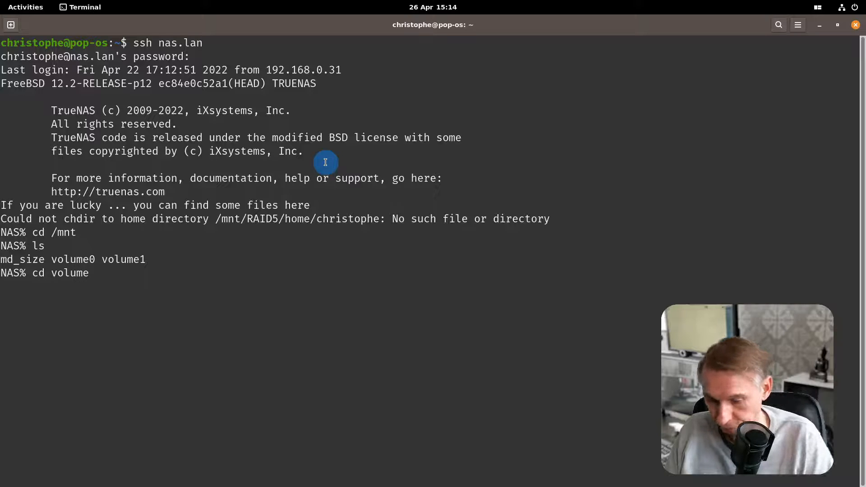
{"action": "type", "text": "0"}
{"action": "key", "text": "Return"}
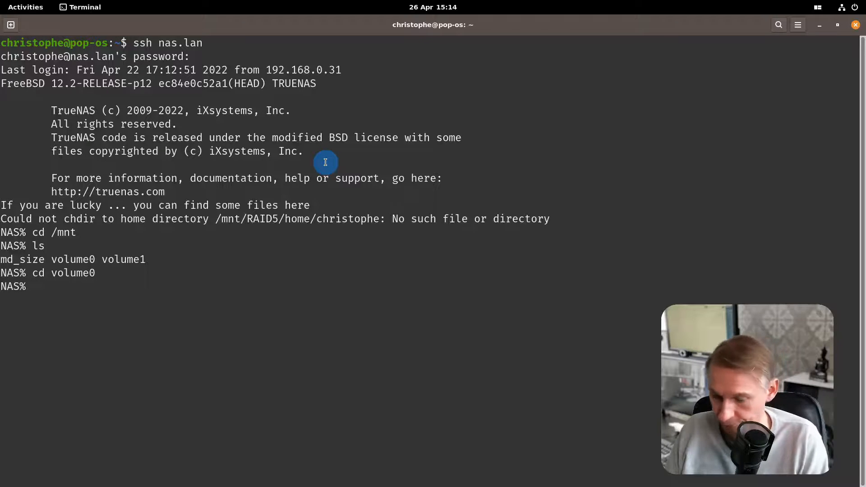
{"action": "type", "text": "ls"}
{"action": "key", "text": "Return"}
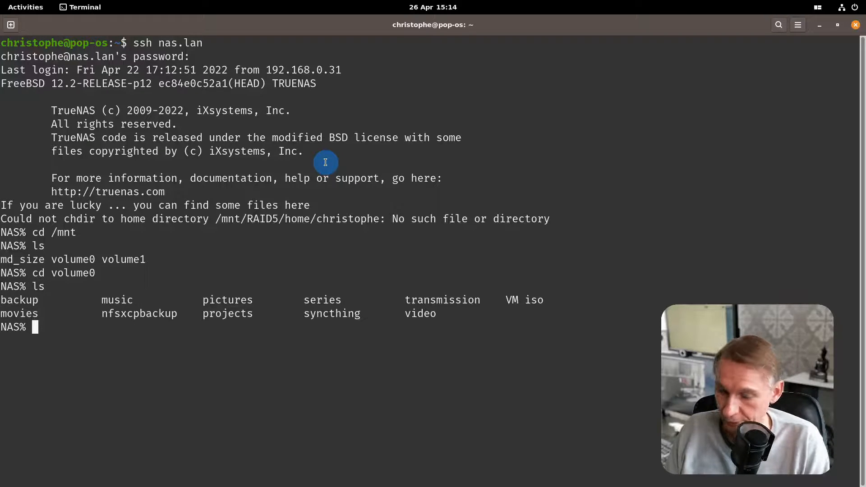
Change to the nfsxcpbackup directory and list the backup folders inside it.
{"action": "type", "text": "cd"}
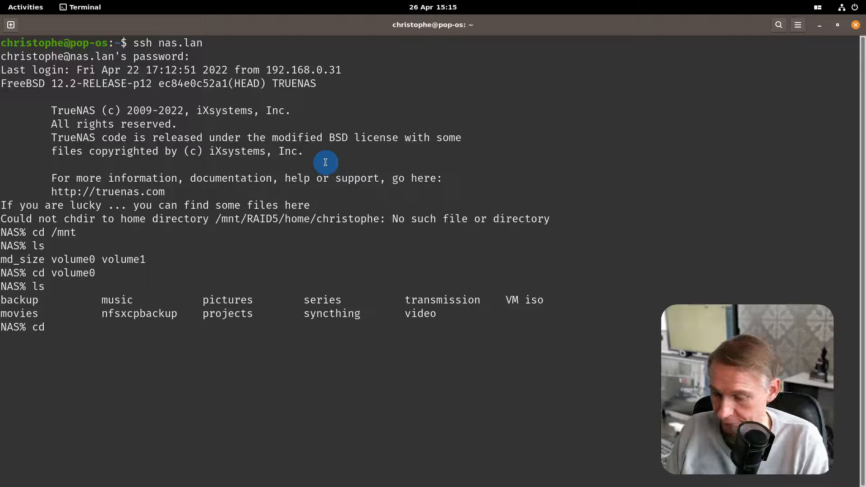
{"action": "type", "text": " nfs"}
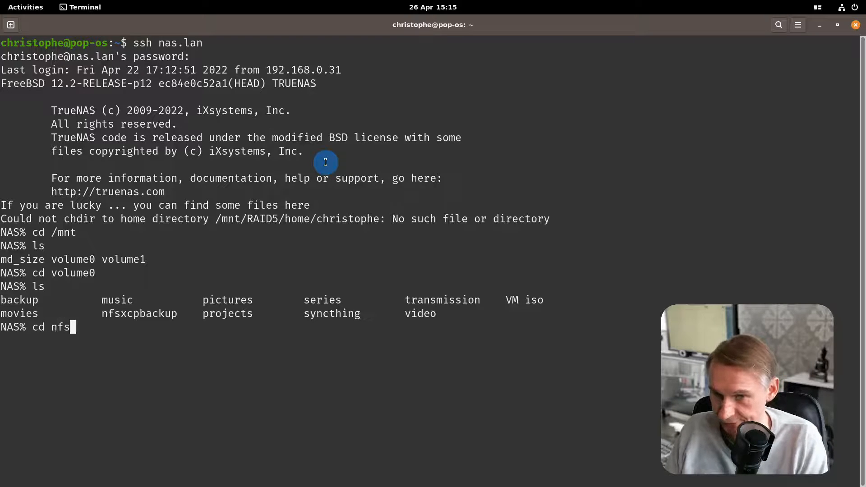
{"action": "type", "text": "xc"}
{"action": "key", "text": "Tab"}
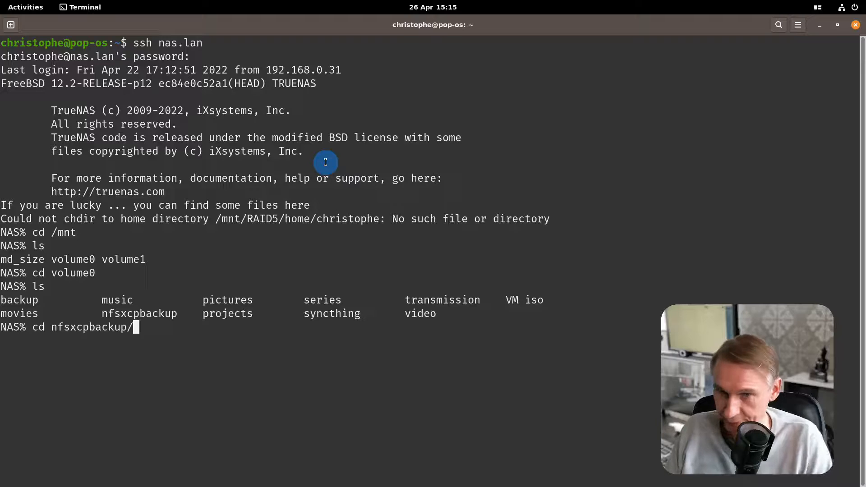
{"action": "key", "text": "Return"}
{"action": "type", "text": "ls"}
{"action": "key", "text": "Return"}
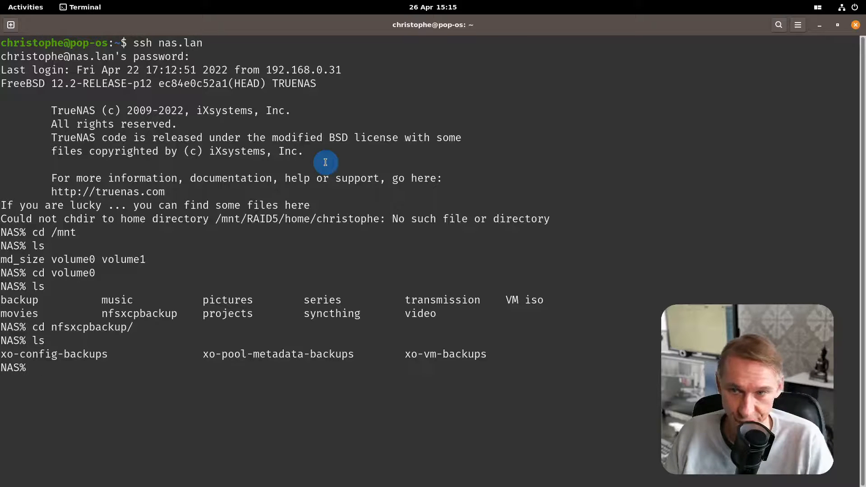
Check the disk usage of each backup folder with du, using depth 1 and human-readable sizes.
{"action": "type", "text": "du "}
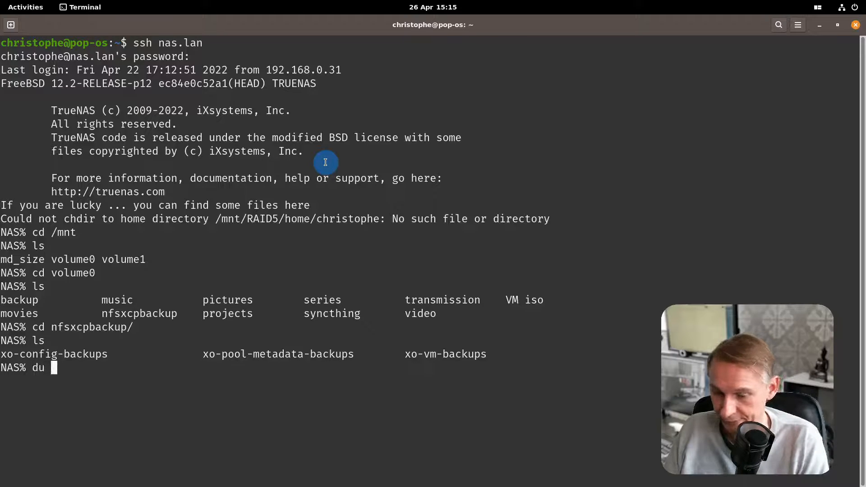
{"action": "type", "text": "-d1 "}
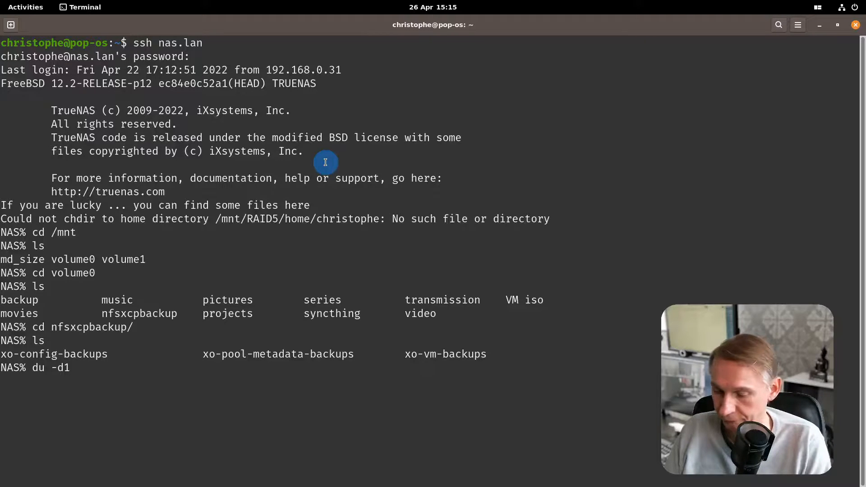
{"action": "type", "text": "-h"}
{"action": "key", "text": "Return"}
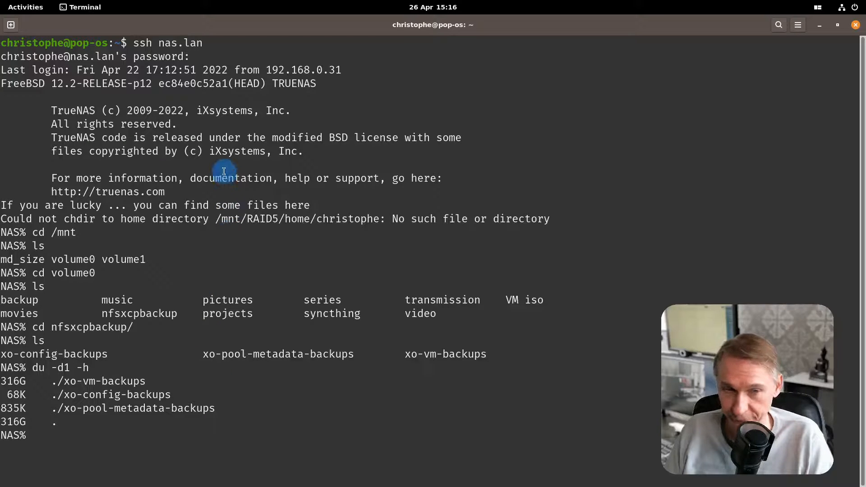
Switch back to Firefox, maximize it and check the Xen Orchestra task list for the restore.
{"action": "left_click", "coordinate": [29, 10]}
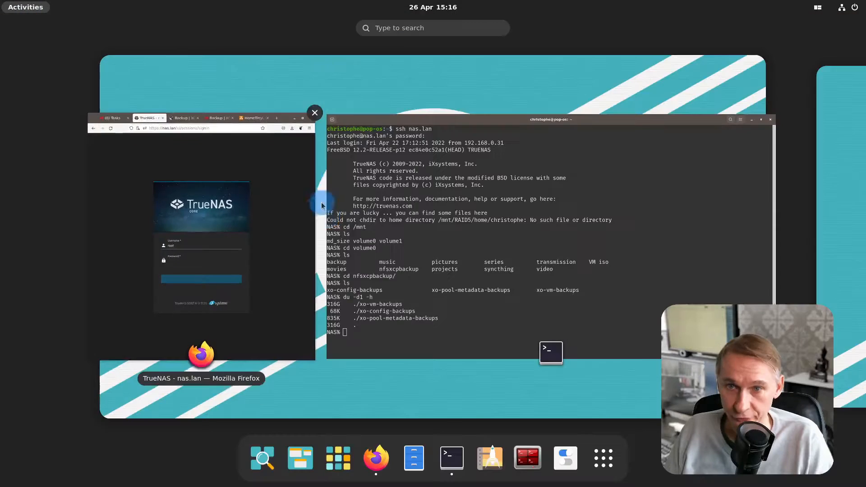
{"action": "left_click", "coordinate": [272, 161]}
{"action": "left_click", "coordinate": [58, 28]}
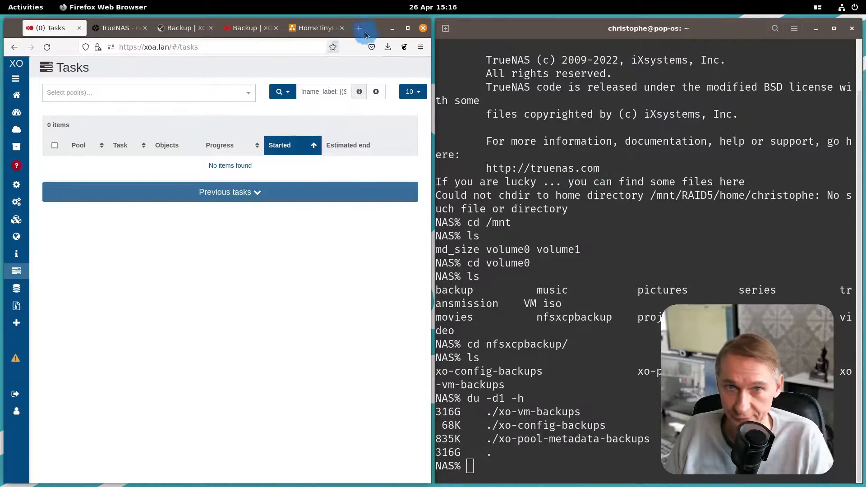
{"action": "left_click", "coordinate": [408, 29]}
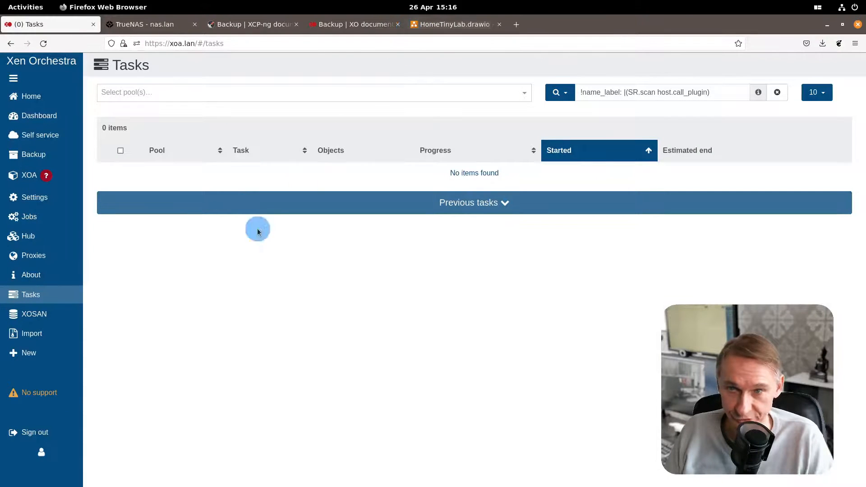
Open the restored Ubuntu Focal Fossa 20.04 (20220426T125544Z) VM and inspect its console and general details.
{"action": "mouse_move", "coordinate": [38, 96]}
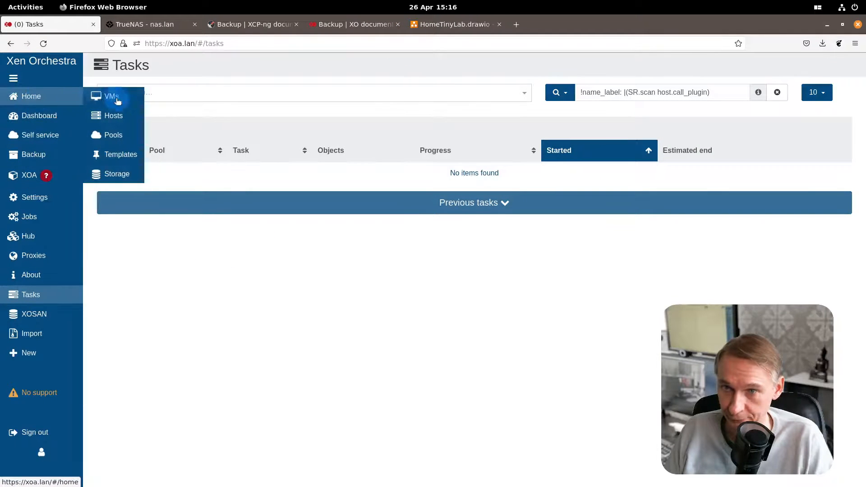
{"action": "left_click", "coordinate": [100, 92]}
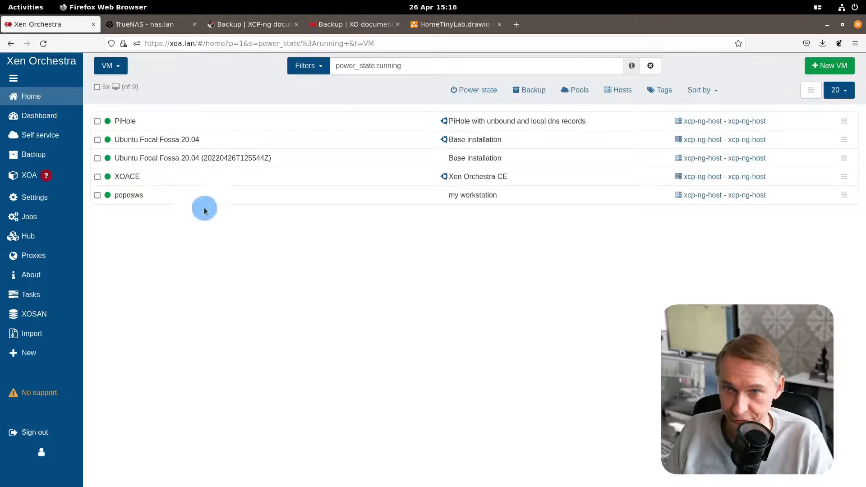
{"action": "left_click", "coordinate": [224, 161]}
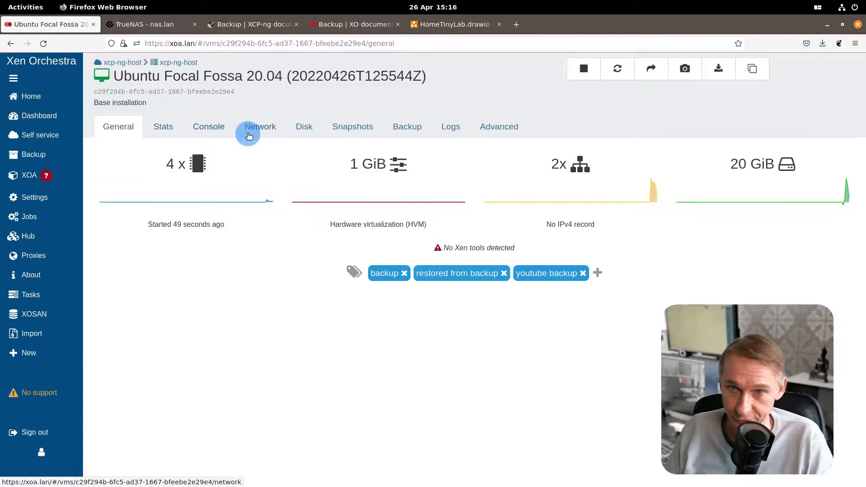
{"action": "left_click", "coordinate": [209, 131]}
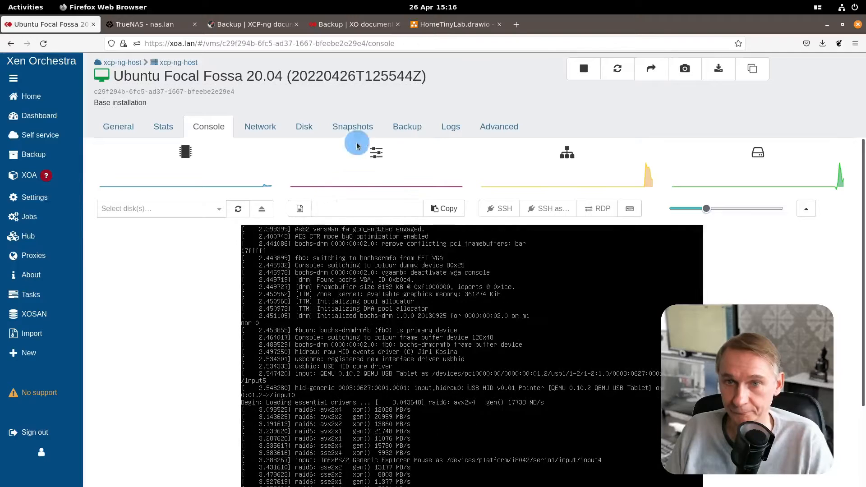
{"action": "left_click", "coordinate": [118, 131]}
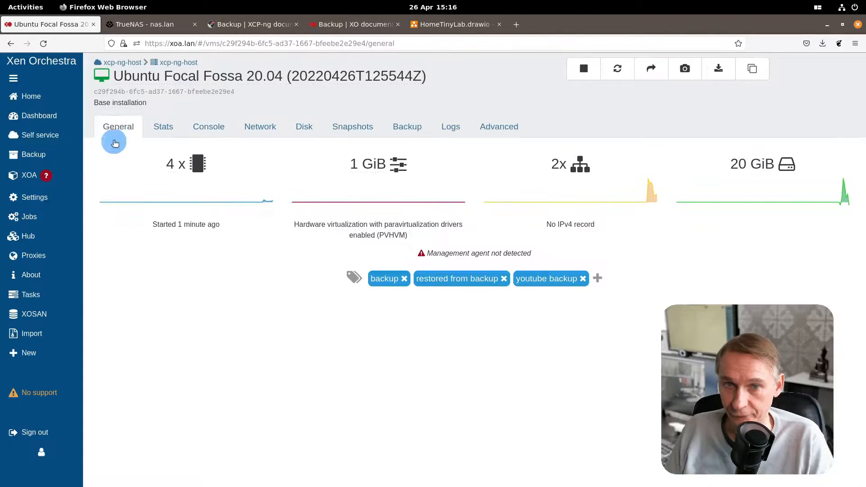